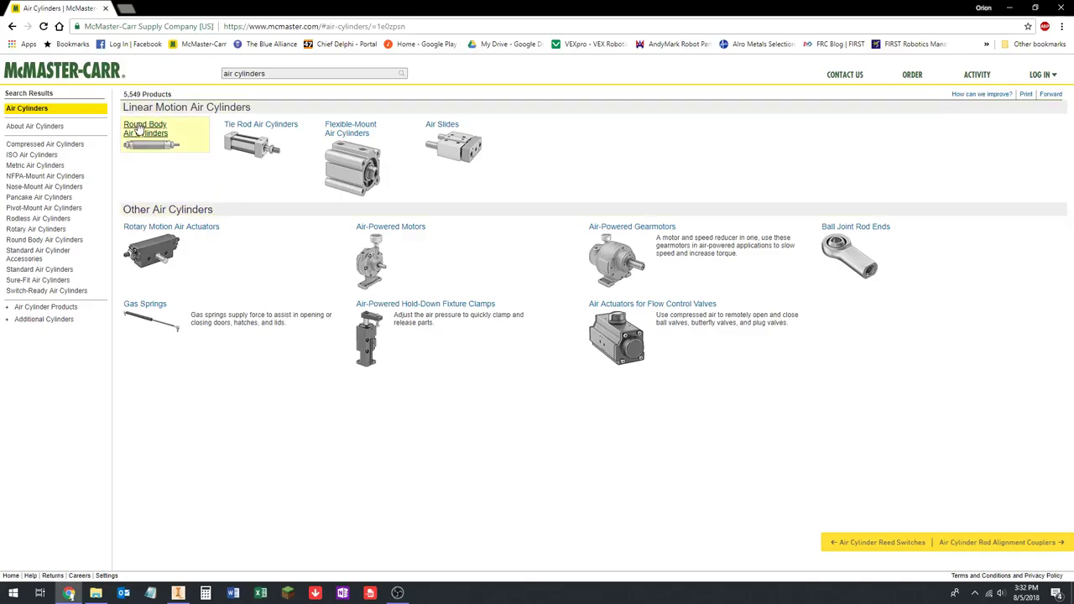
Narrow the air cylinders to double-acting round body models with a 4" stroke length and 1 1/16" bore size.
left_click(228, 170)
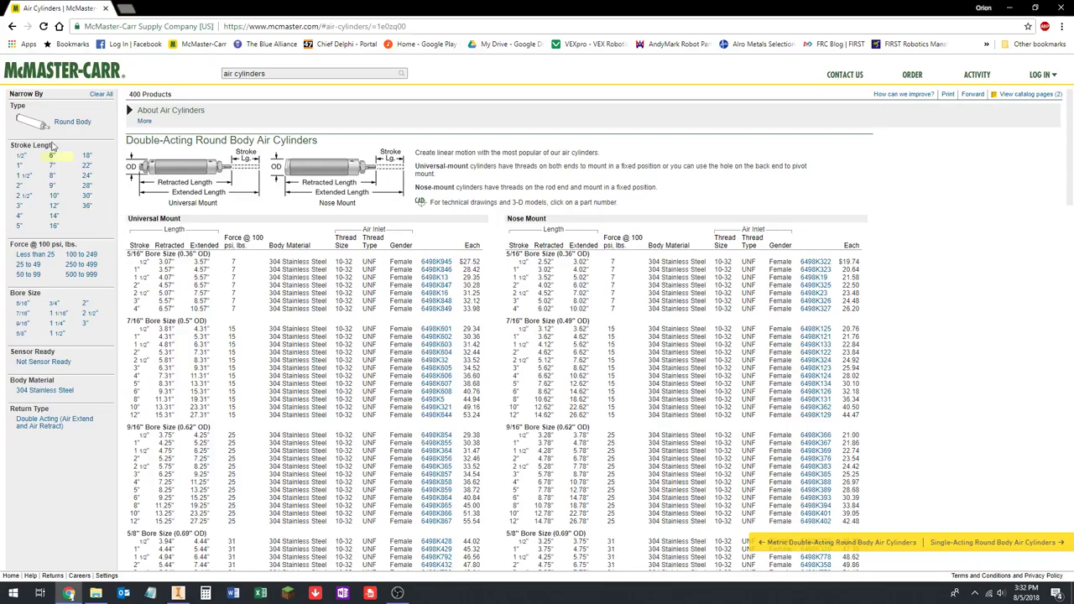
left_click(20, 215)
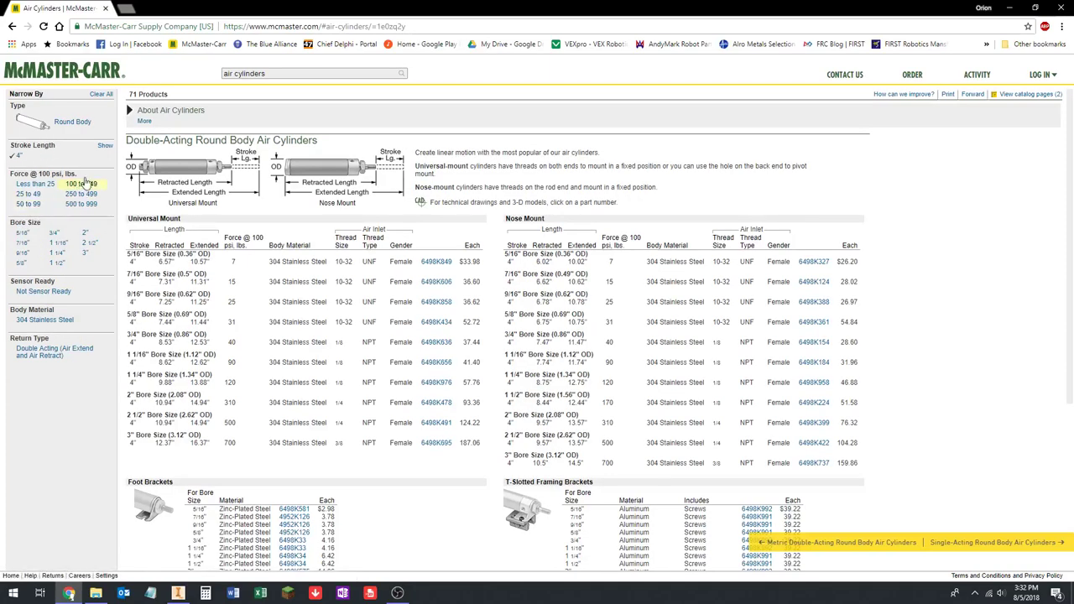
left_click(60, 243)
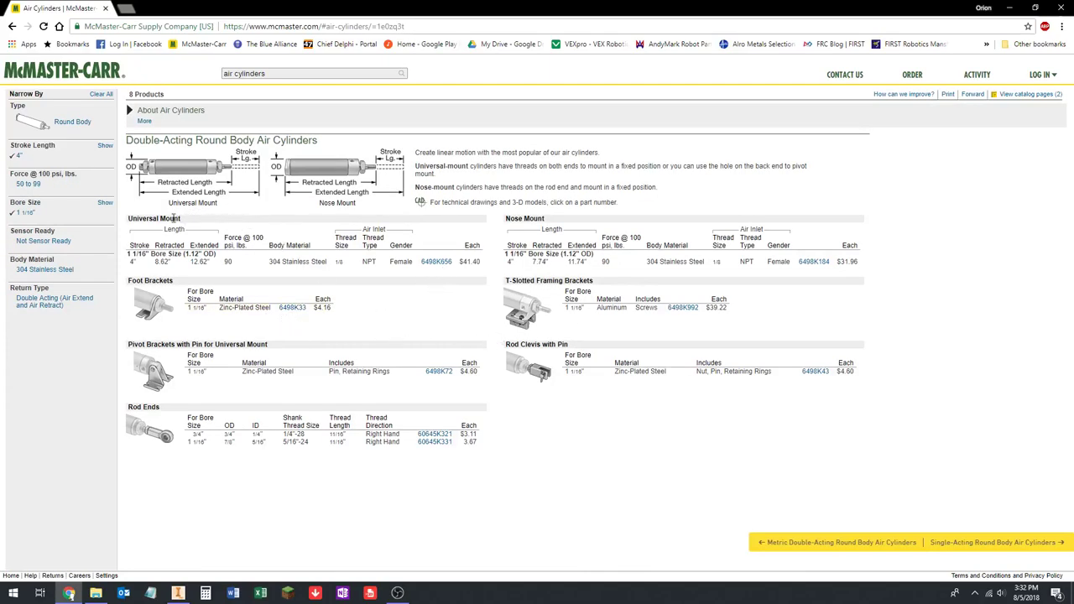
Open the product detail of universal-mount cylinder 6498K656 and download its 3-D STEP model.
mouse_move(157, 192)
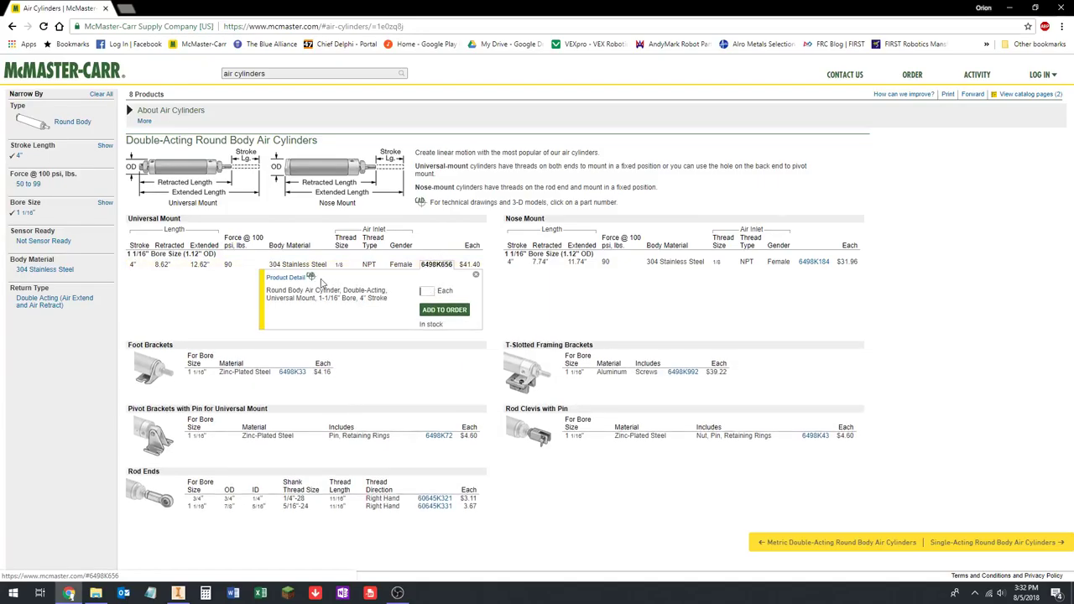
left_click(436, 262)
scroll(680, 256, "down", 7)
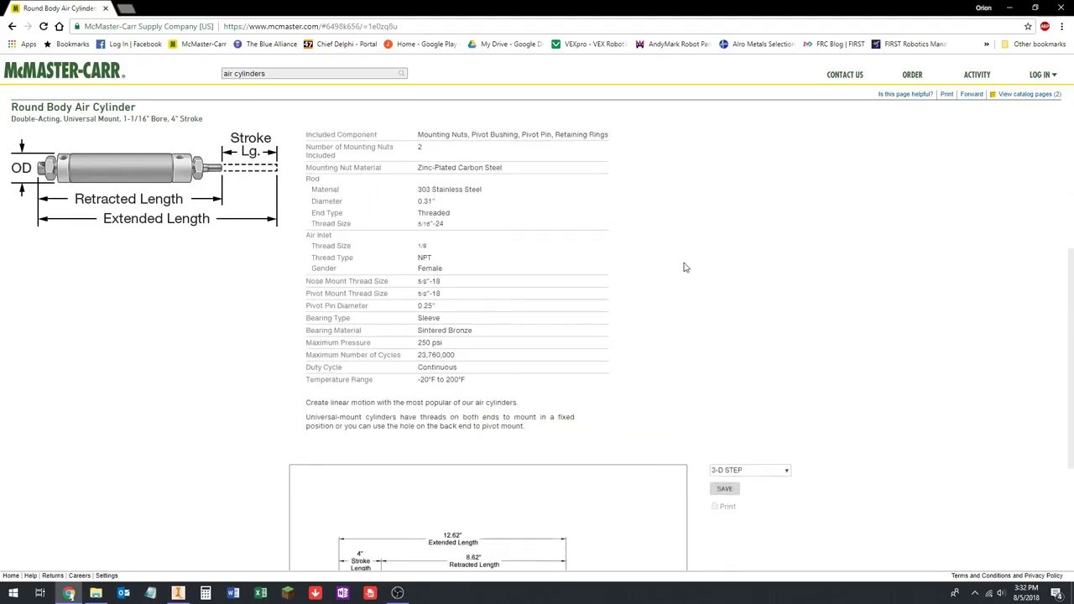
left_click(724, 267)
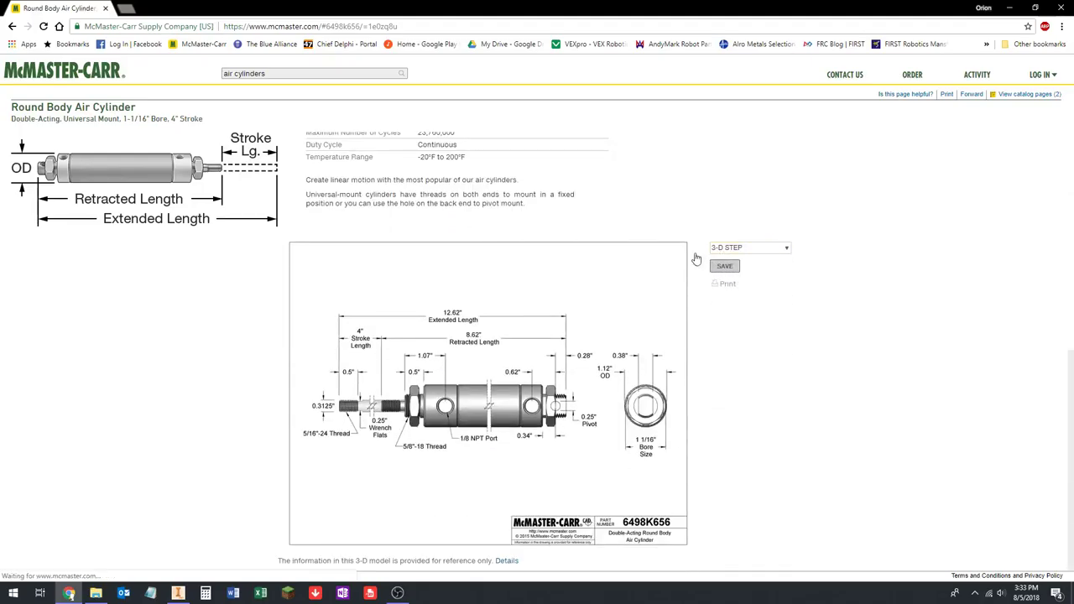
scroll(261, 347, "up", 8)
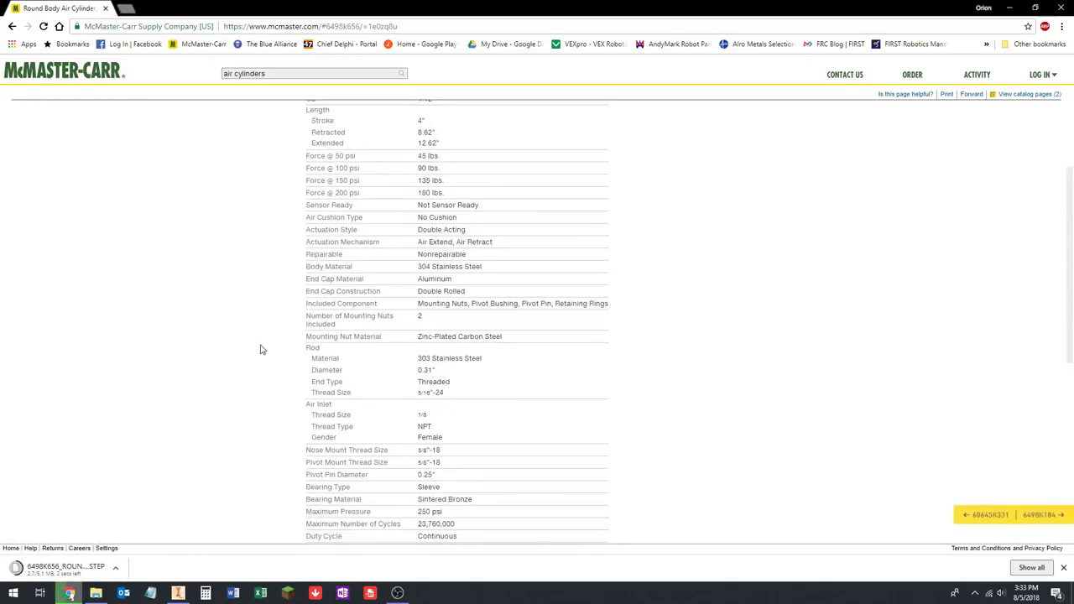
Return to the cylinder results, open the detail of Rod Clevis with Pin 6498K43 and download its 3-D STEP model.
left_click(12, 26)
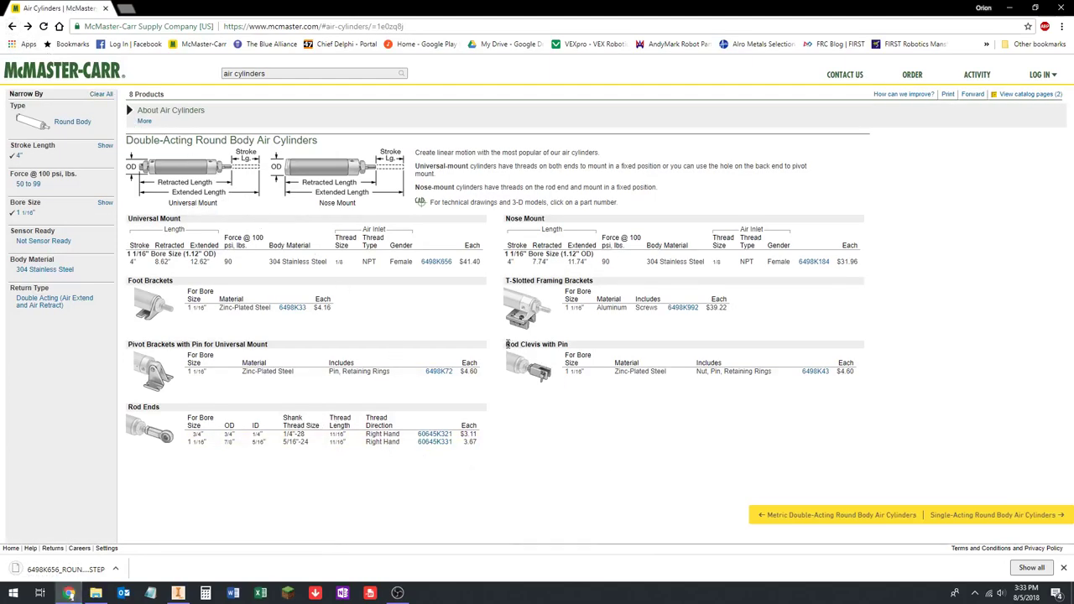
left_click_drag(507, 344, 871, 394)
left_click(709, 428)
mouse_move(168, 436)
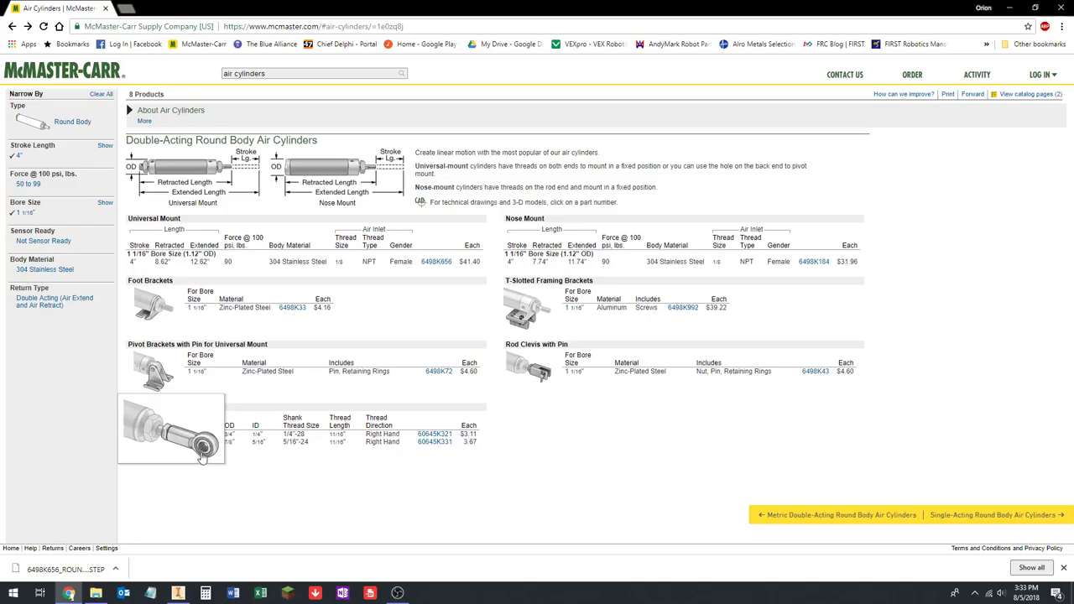
mouse_move(541, 375)
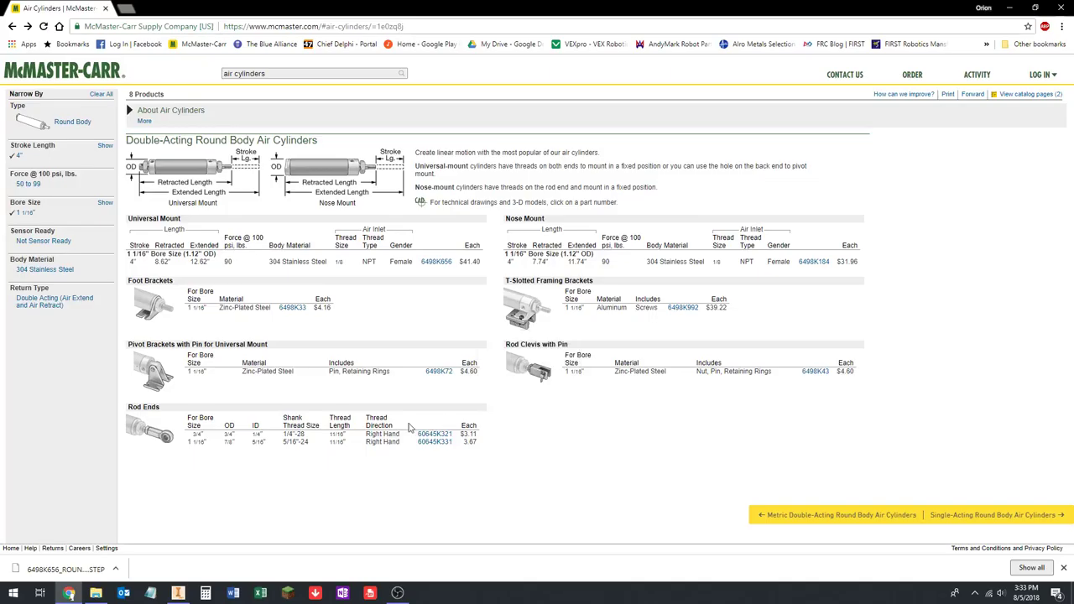
mouse_move(203, 442)
left_click(815, 371)
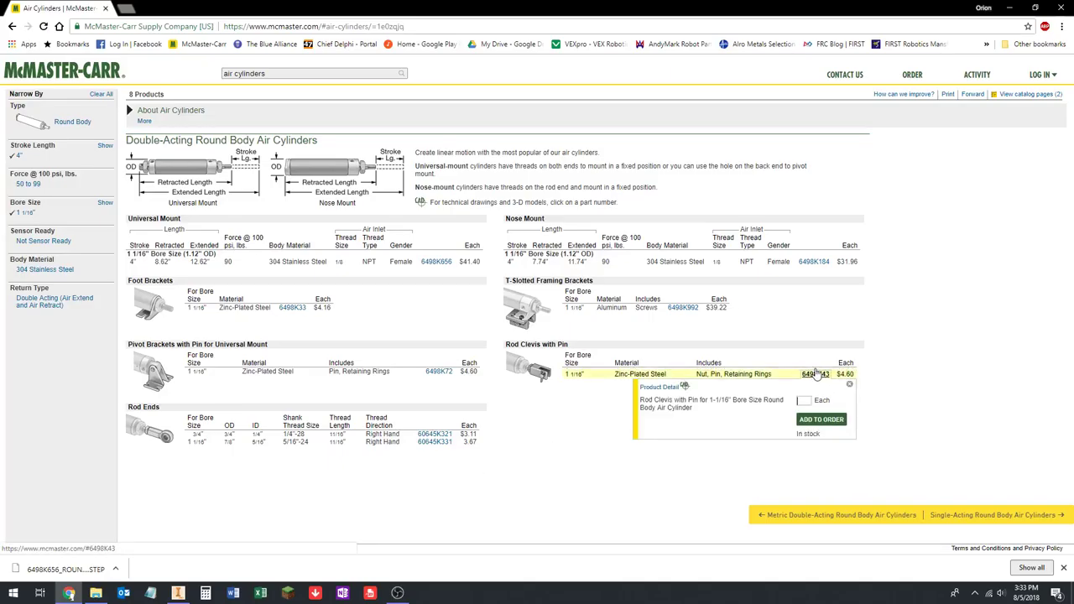
left_click(659, 389)
left_click(784, 148)
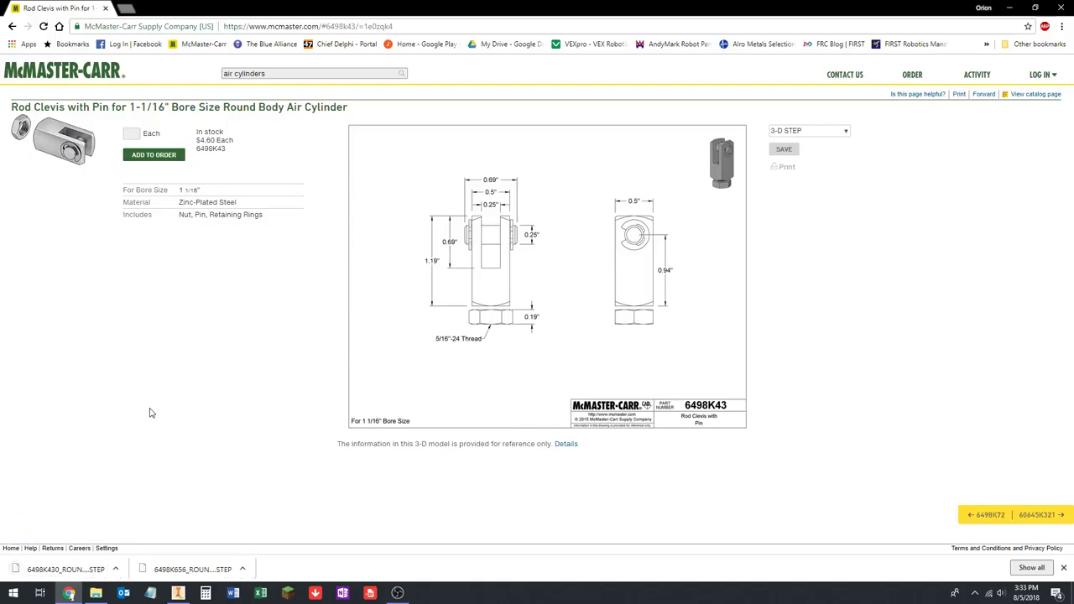
Show the downloads in their folder and put both STEP files on the clipboard.
right_click(181, 562)
left_click(198, 542)
left_click(278, 84)
left_click(325, 92, "shift")
right_click(325, 92)
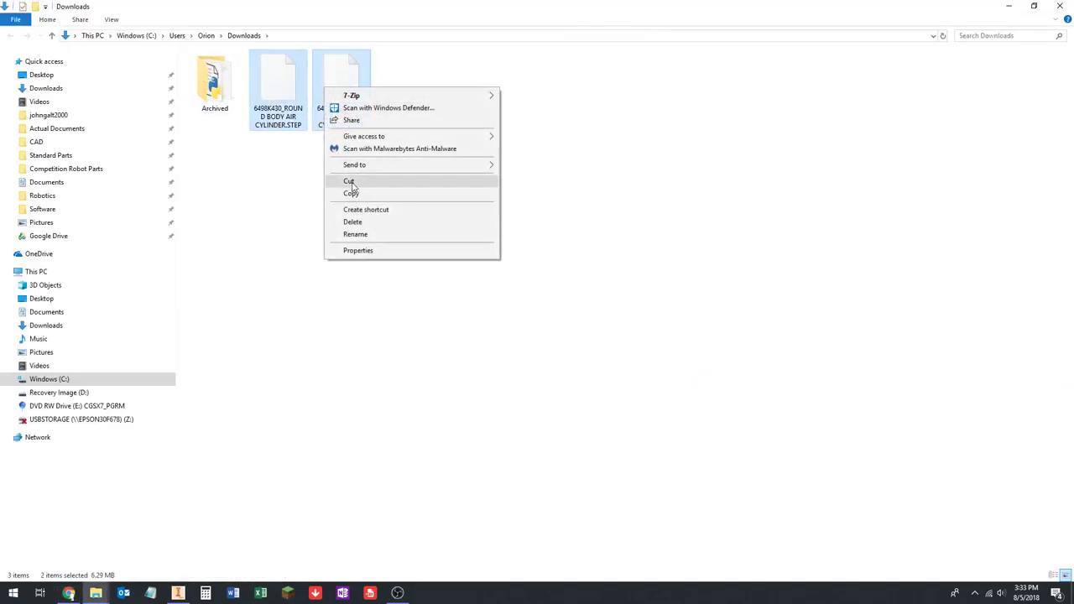
left_click(349, 193)
Paste the two STEP files into the CAD Class Pneumatic Joint folder and widen the Name column.
left_click(95, 593)
left_click(72, 544)
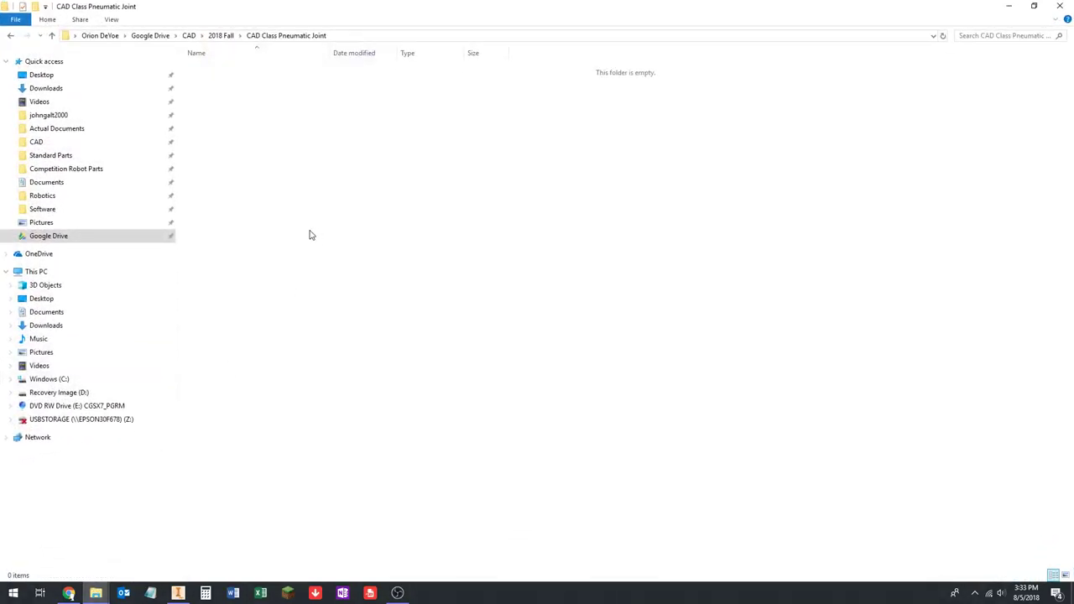
right_click(259, 129)
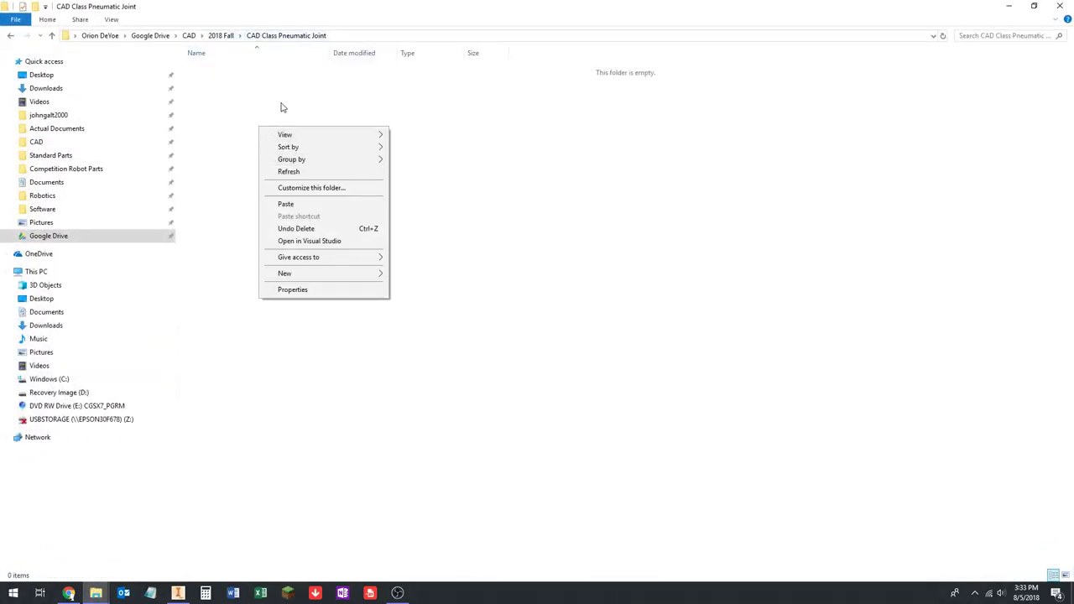
left_click(292, 207)
left_click(336, 93)
left_click_drag(330, 52, 426, 49)
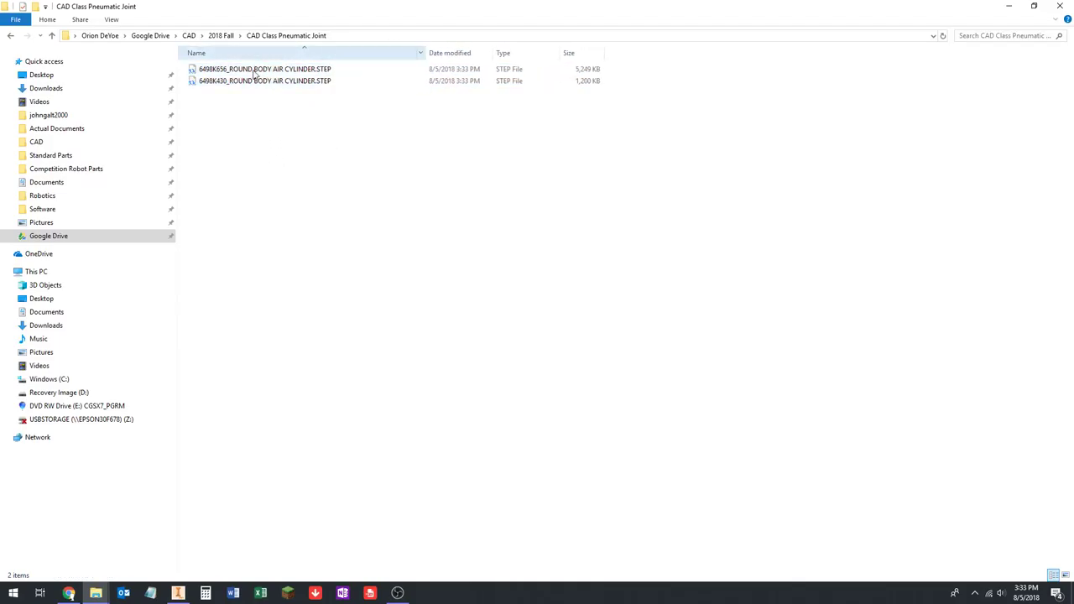
Check the clevis part number on its product page and rename its file to 6498K430_ROUND BODY AIR CYLINDER_CLEVIS.STEP.
left_click(69, 593)
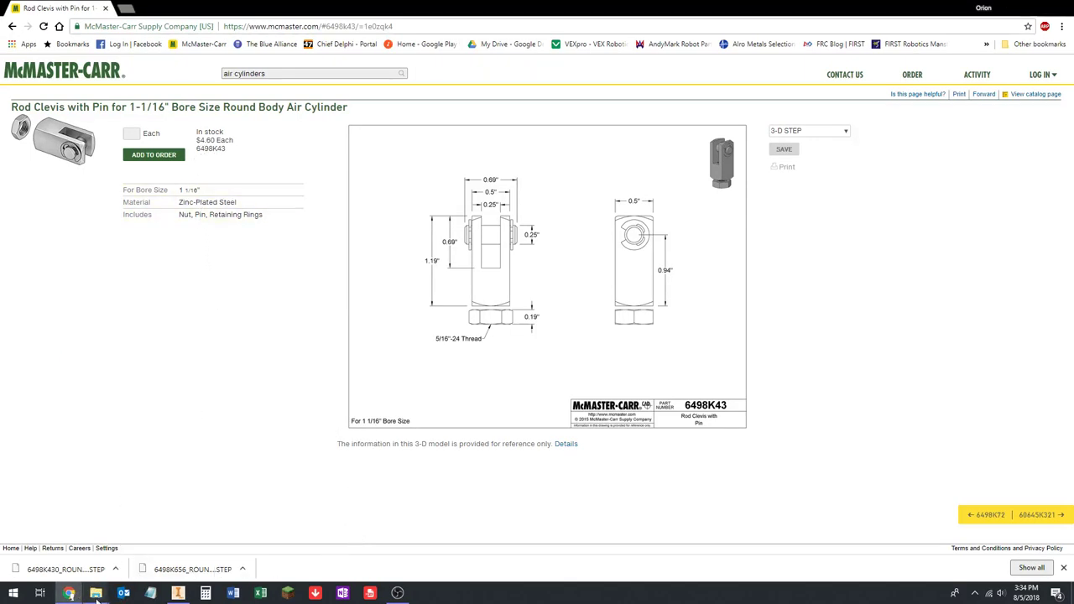
mouse_move(95, 593)
left_click(84, 542)
left_click(225, 84)
left_click(233, 82)
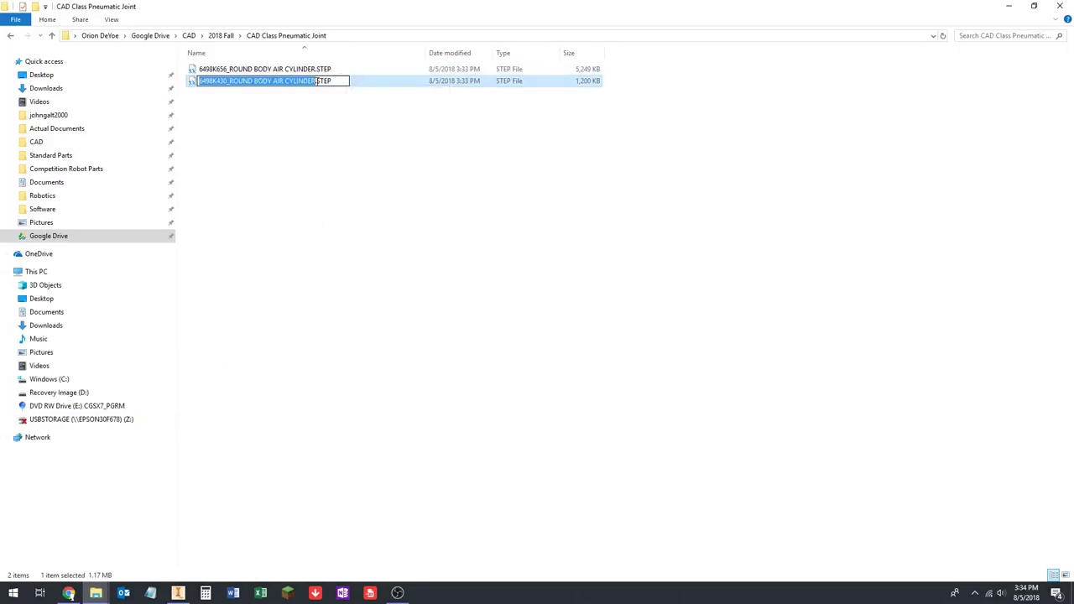
type("_CLEVIS")
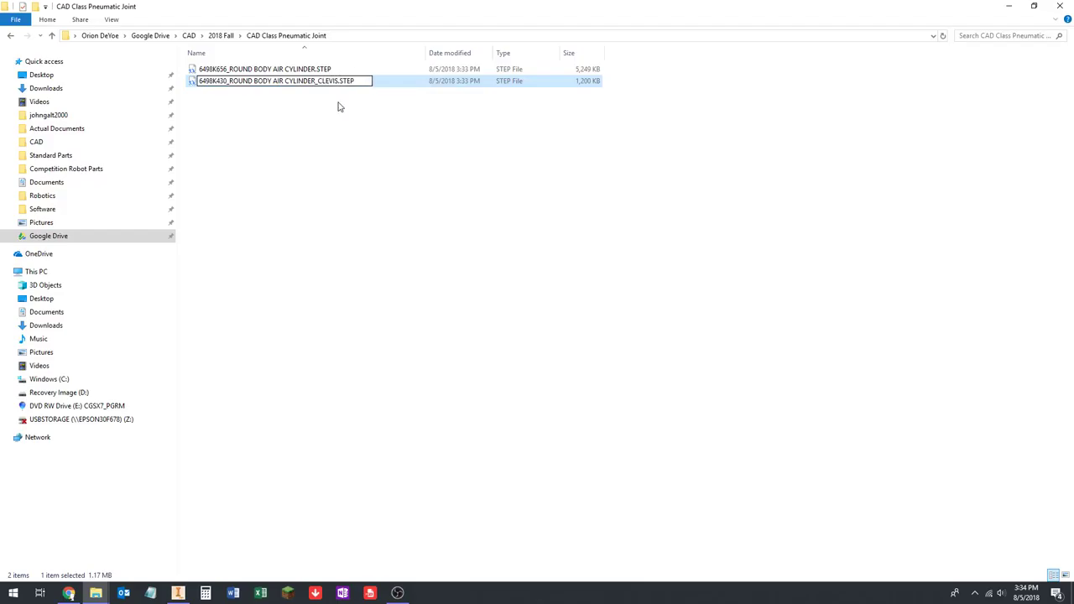
left_click(332, 104)
Switch to Autodesk Inventor and browse for a file to open in the 2018 Fall folder's CAD Class Pneumatic Joint subfolder.
left_click(290, 73)
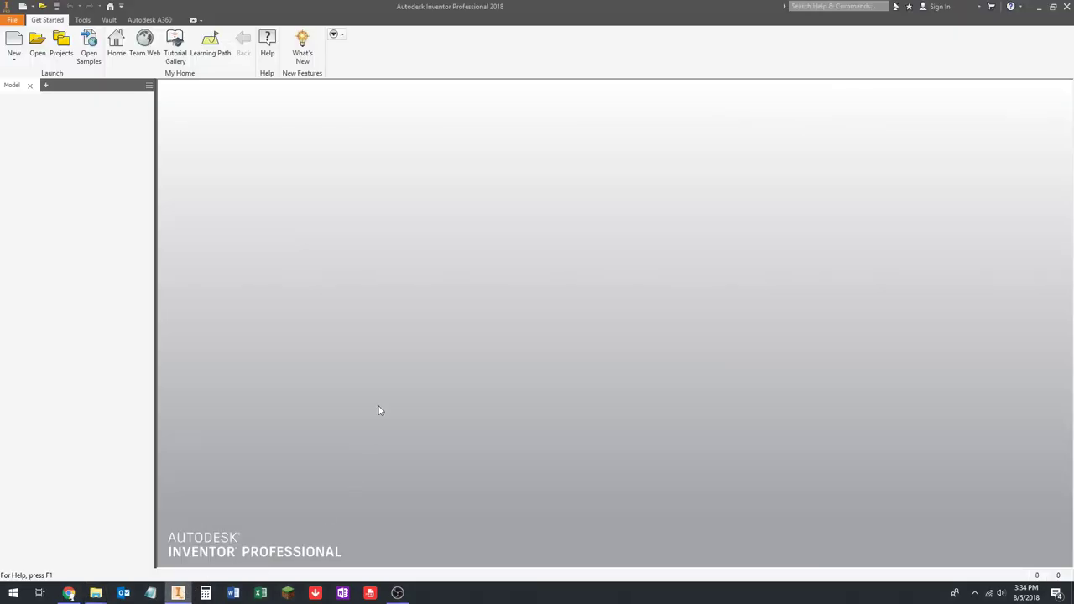
left_click(42, 6)
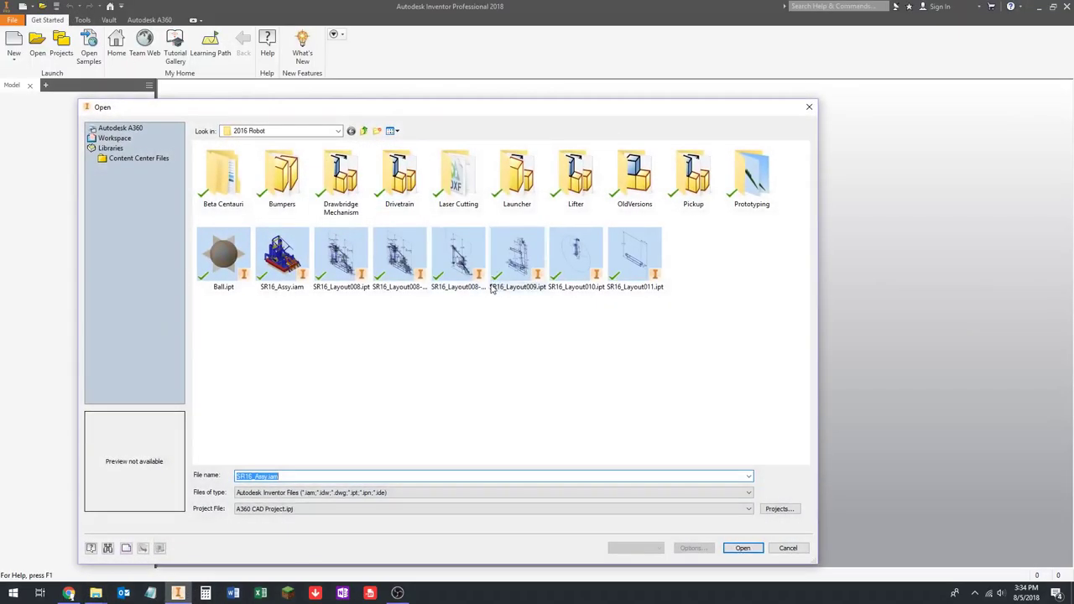
left_click(364, 131)
double_click(231, 202)
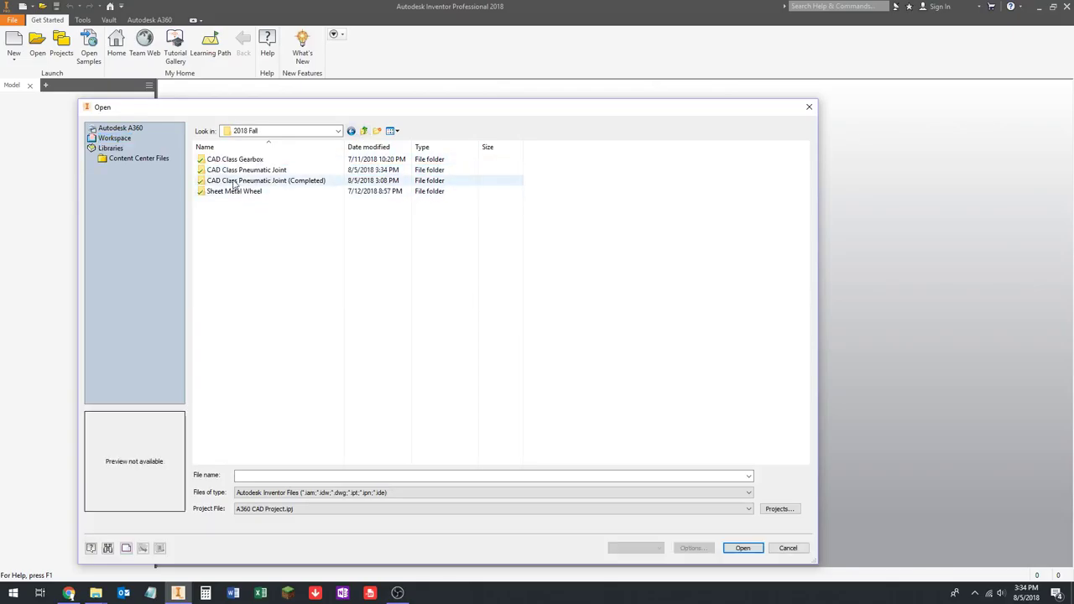
double_click(249, 170)
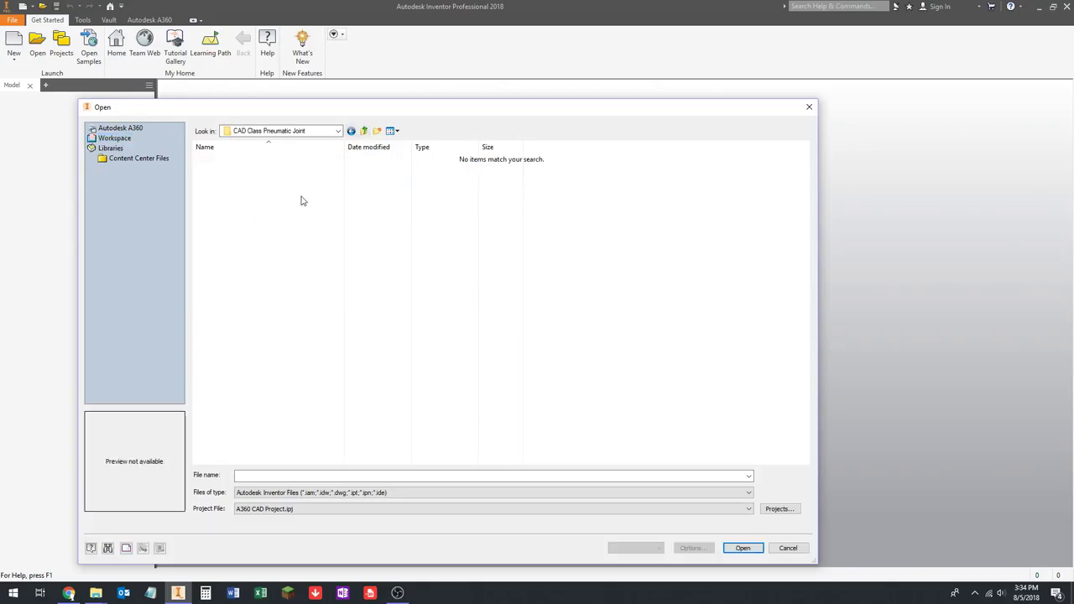
Show all file types and import 6498K656_ROUND BODY AIR CYLINDER.STEP with the Convert Model option.
left_click(298, 493)
left_click(294, 425)
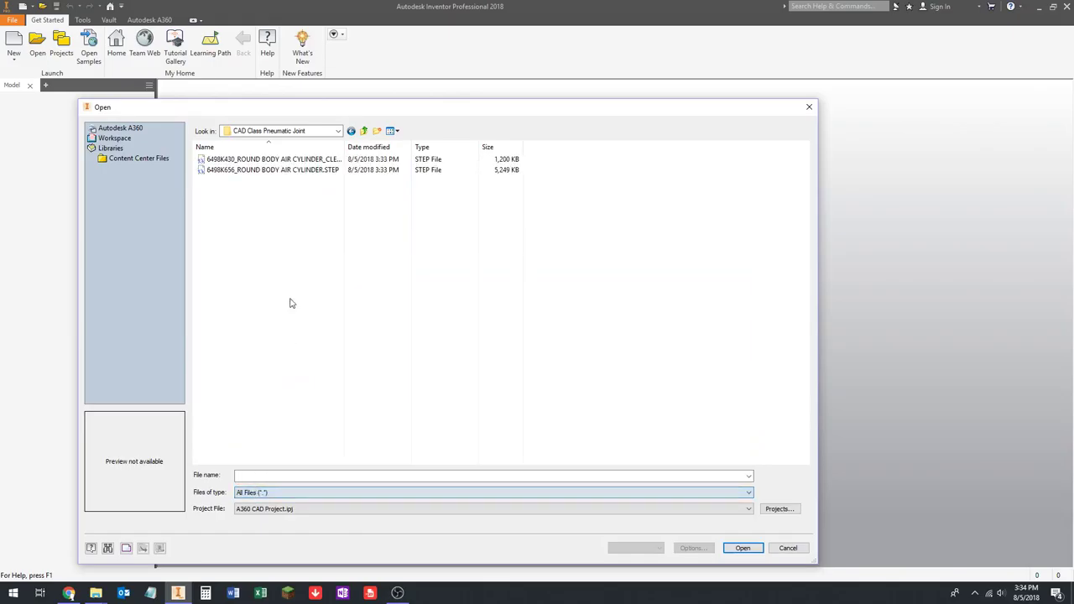
left_click_drag(344, 147, 389, 145)
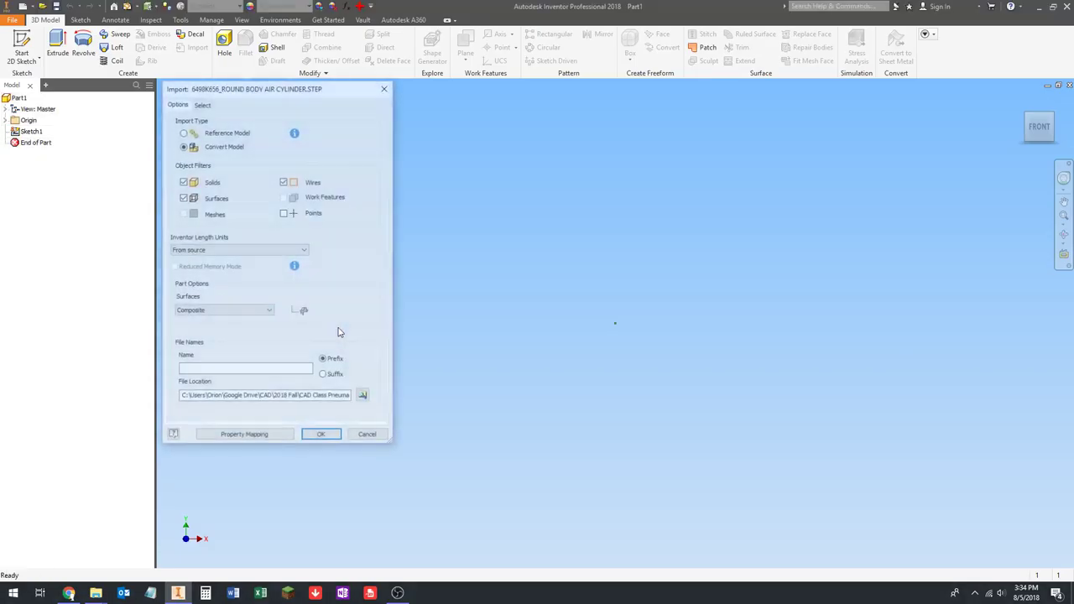
left_click(323, 437)
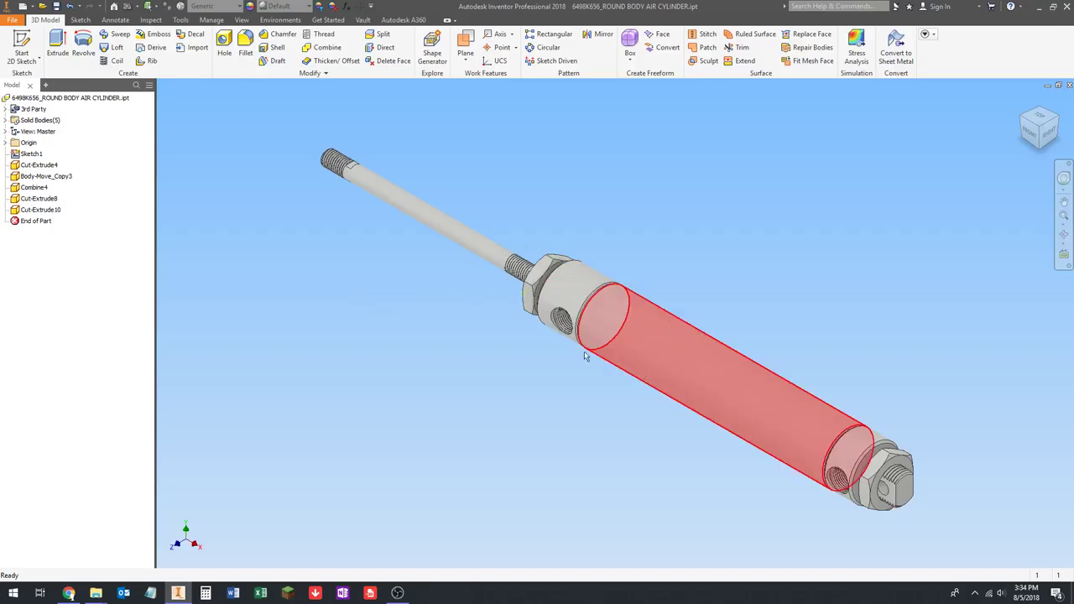
Inspect the imported air cylinder and delete Sketch1 from the part.
scroll(377, 235, "down", 1)
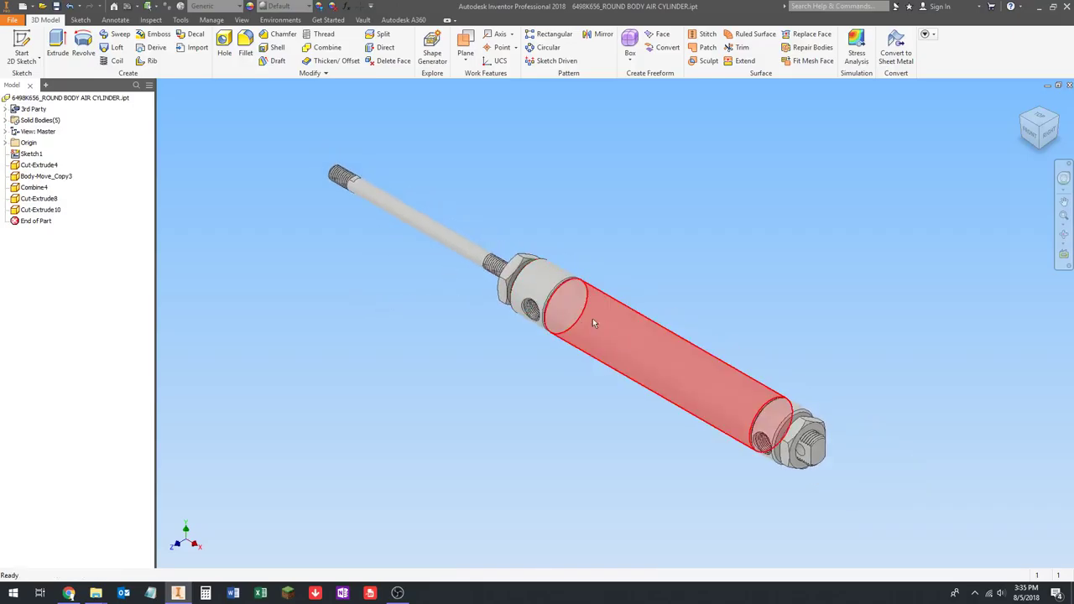
scroll(456, 391, "down", 2)
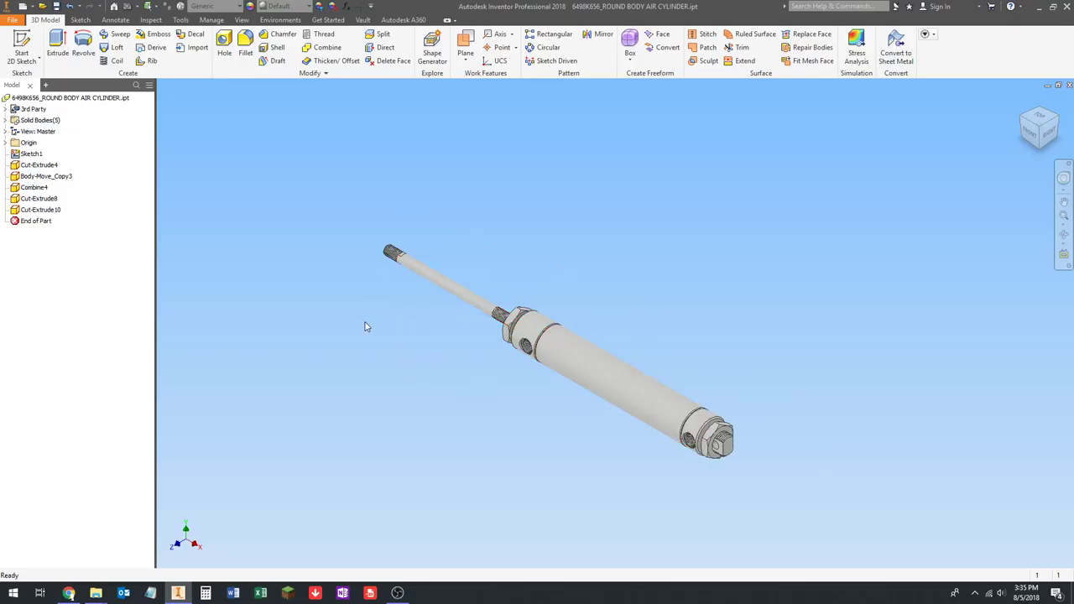
scroll(550, 285, "up", 4)
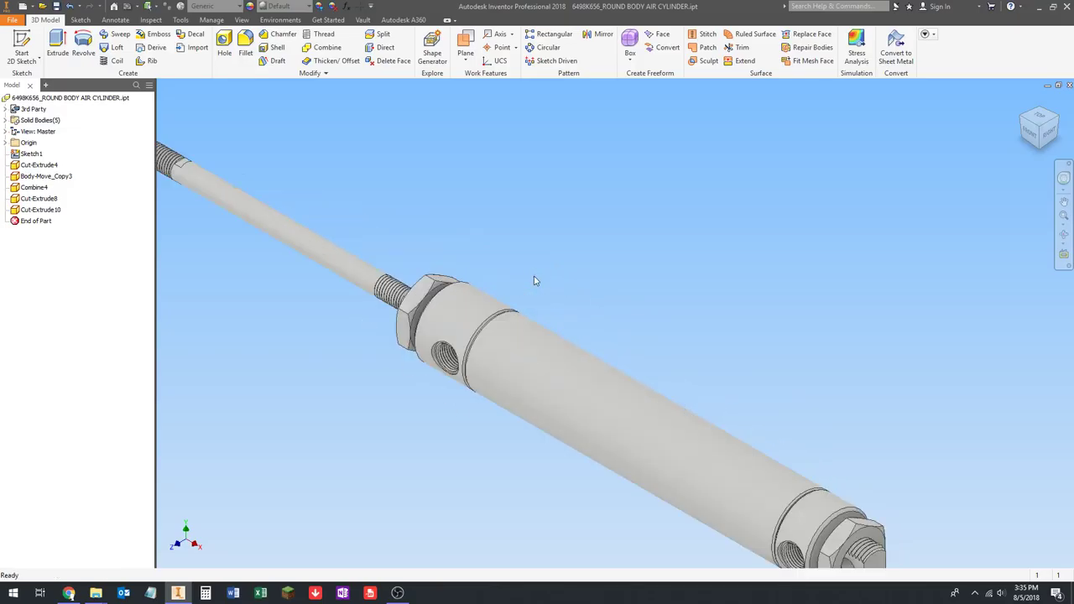
scroll(566, 264, "down", 4)
middle_click_drag(560, 269, 467, 373, "shift")
key("F6")
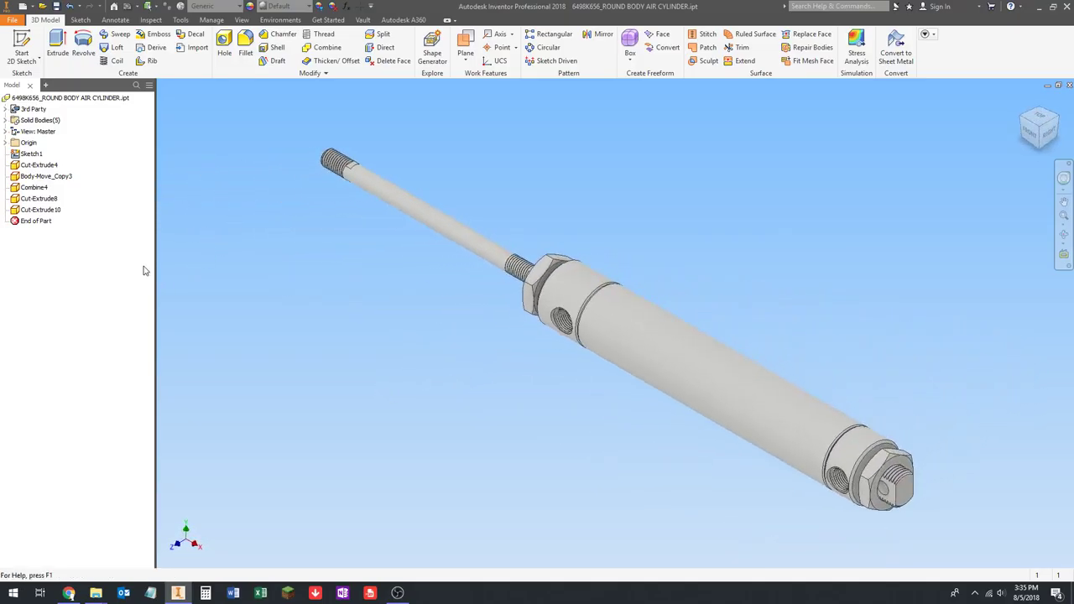
left_click(32, 154)
right_click(34, 157)
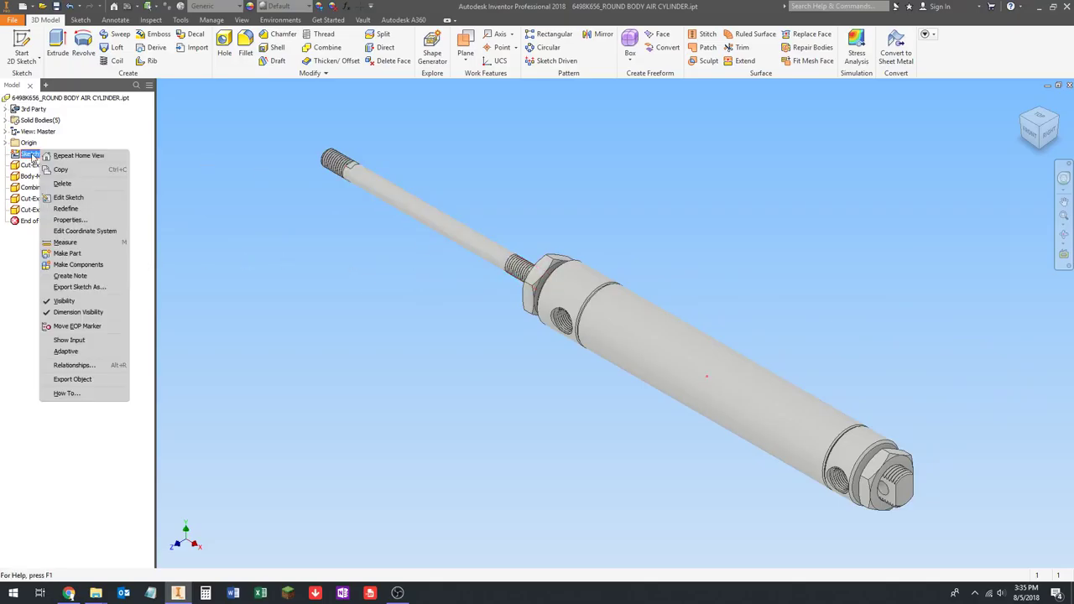
left_click(70, 184)
Set the air cylinder part's material to Stainless Steel.
scroll(327, 255, "down", 1)
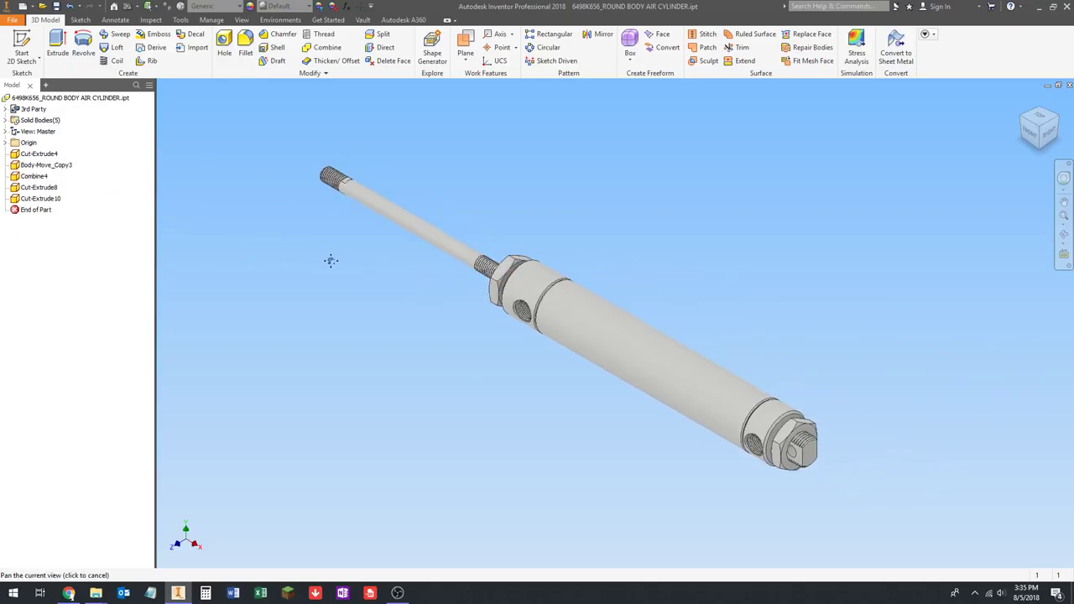
scroll(416, 277, "down", 2)
left_click(215, 6)
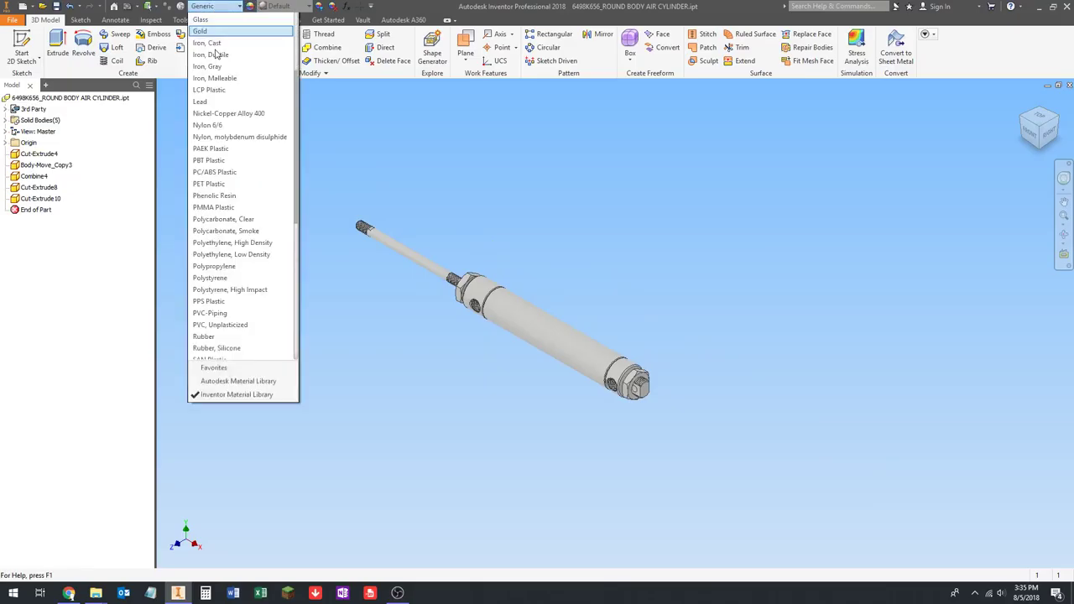
scroll(243, 209, "down", 10)
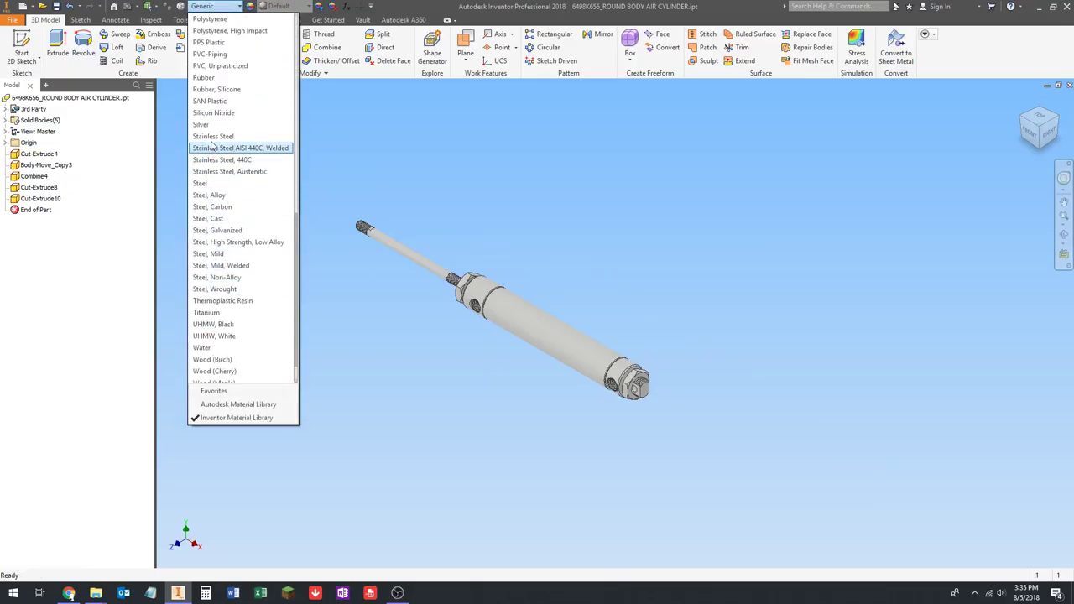
left_click(243, 136)
scroll(544, 299, "up", 2)
scroll(544, 299, "down", 2)
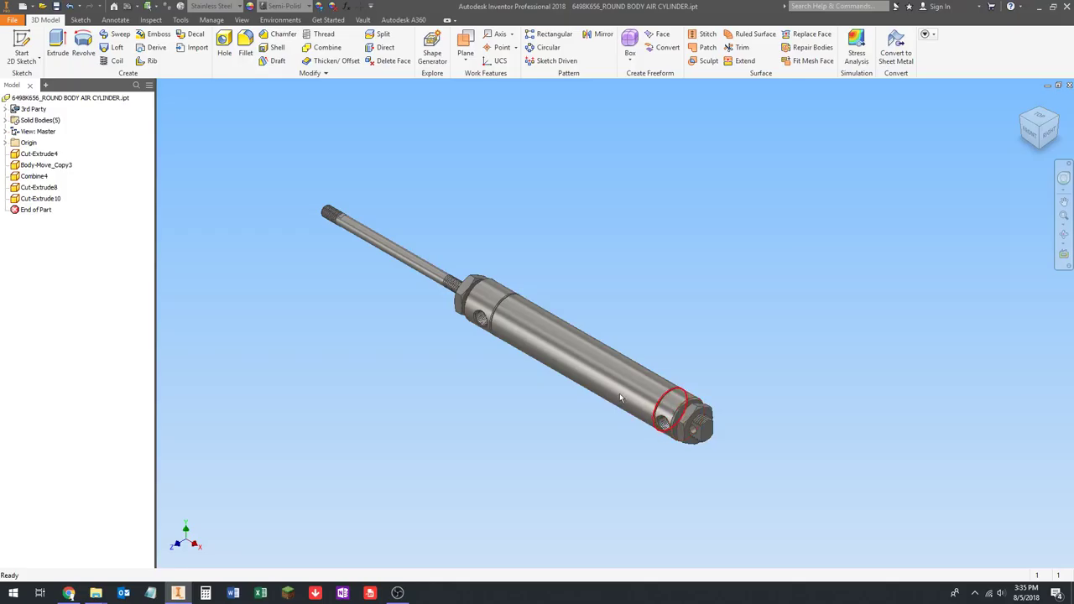
Inspect the whole air cylinder from the front and in the home view.
key("F2")
left_click_drag(416, 338, 418, 351)
middle_click_drag(417, 351, 499, 307, "shift")
scroll(492, 355, "up", 5)
scroll(493, 356, "down", 10)
scroll(621, 290, "up", 3)
key("F2")
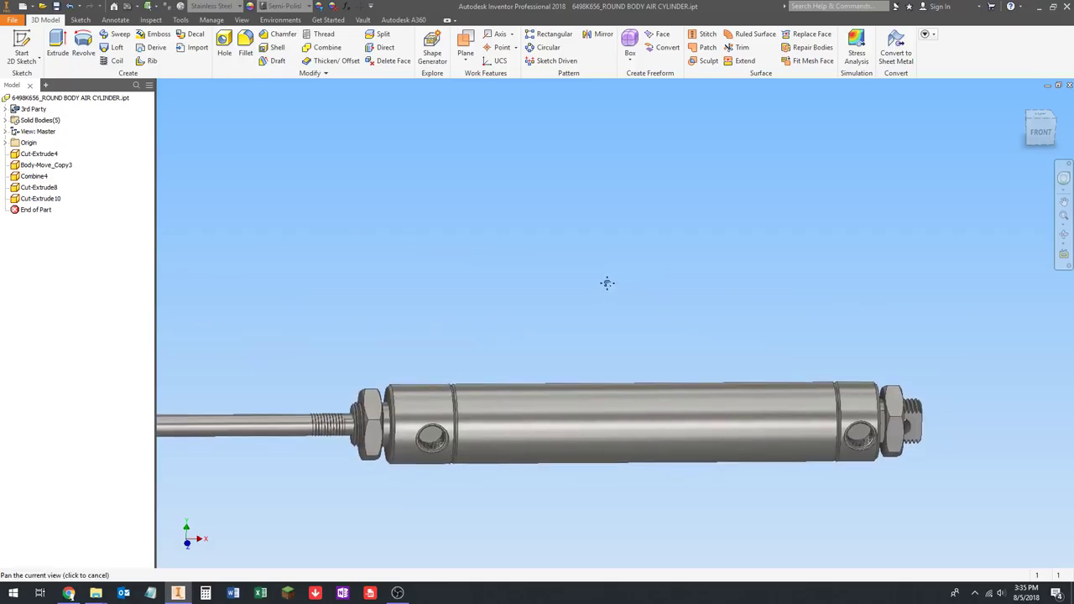
left_click_drag(607, 283, 666, 237)
scroll(666, 237, "down", 2)
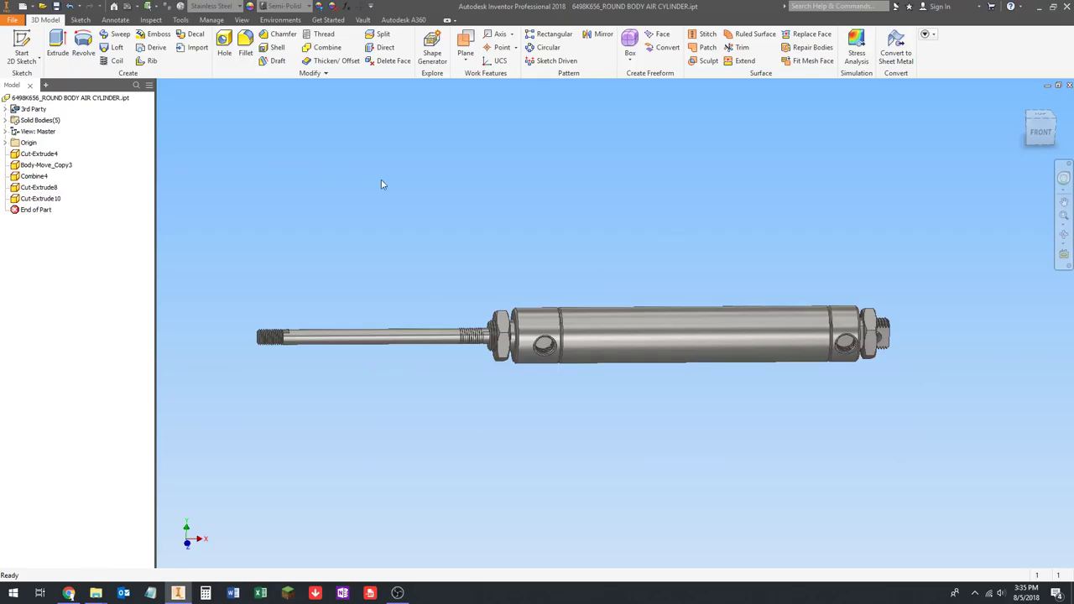
scroll(367, 182, "down", 1)
key("F6")
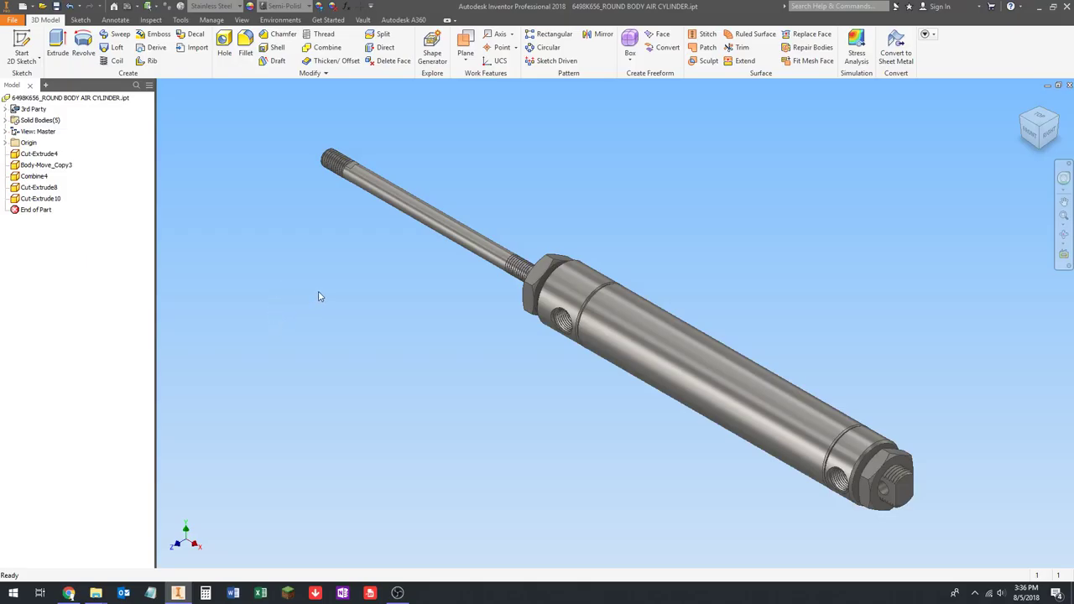
Examine the hex nut and the threaded pivot mount at the air cylinder's rear end.
middle_click_drag(398, 325, 598, 285, "shift")
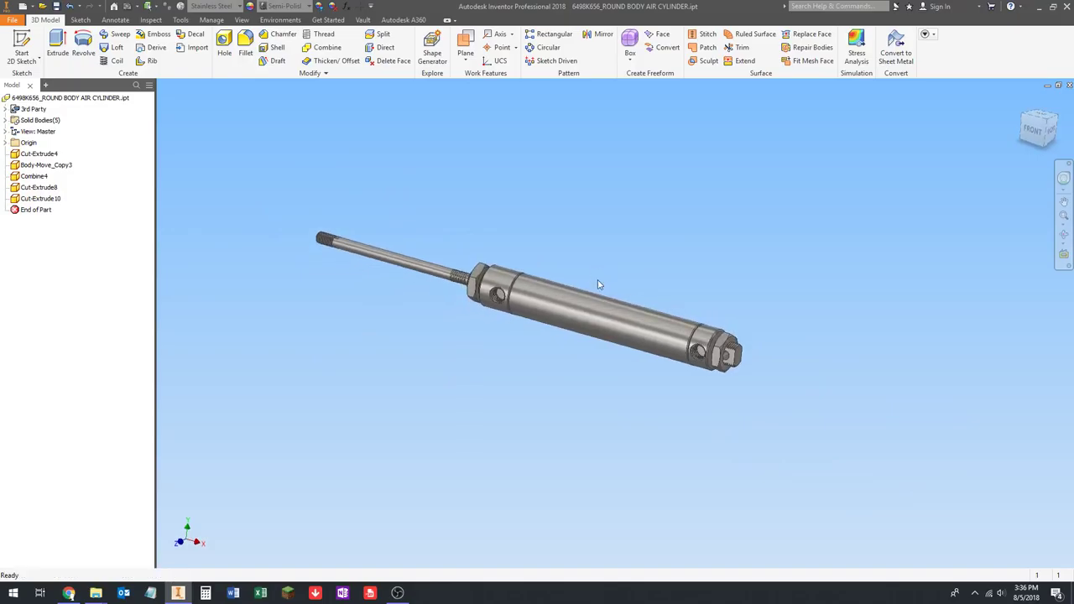
middle_click_drag(682, 271, 696, 277, "shift")
scroll(702, 348, "down", 5)
scroll(685, 378, "up", 5)
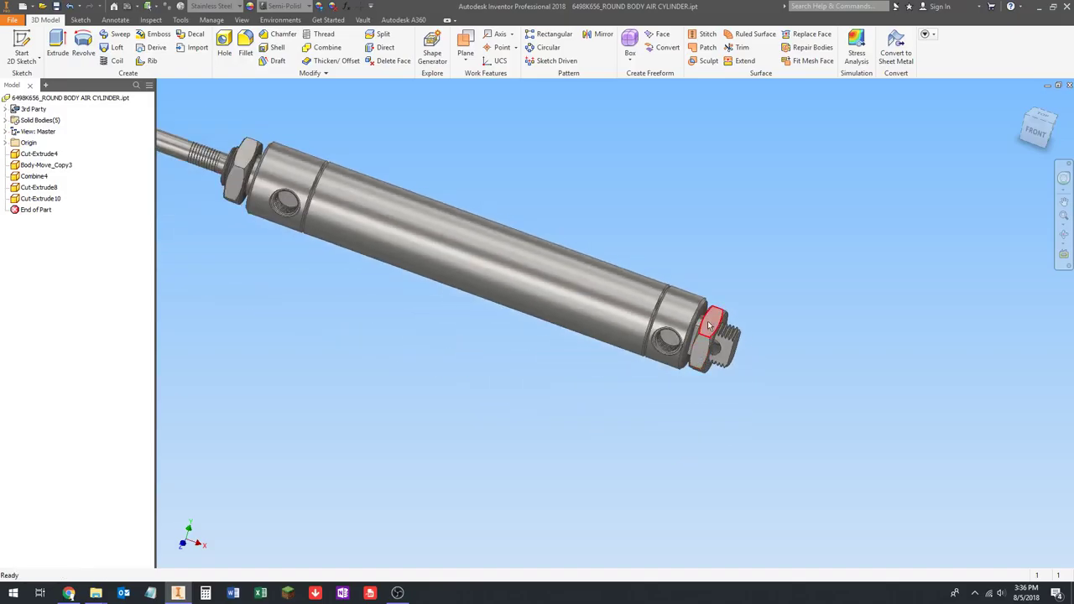
middle_click_drag(825, 412, 668, 336, "shift")
scroll(686, 335, "down", 3)
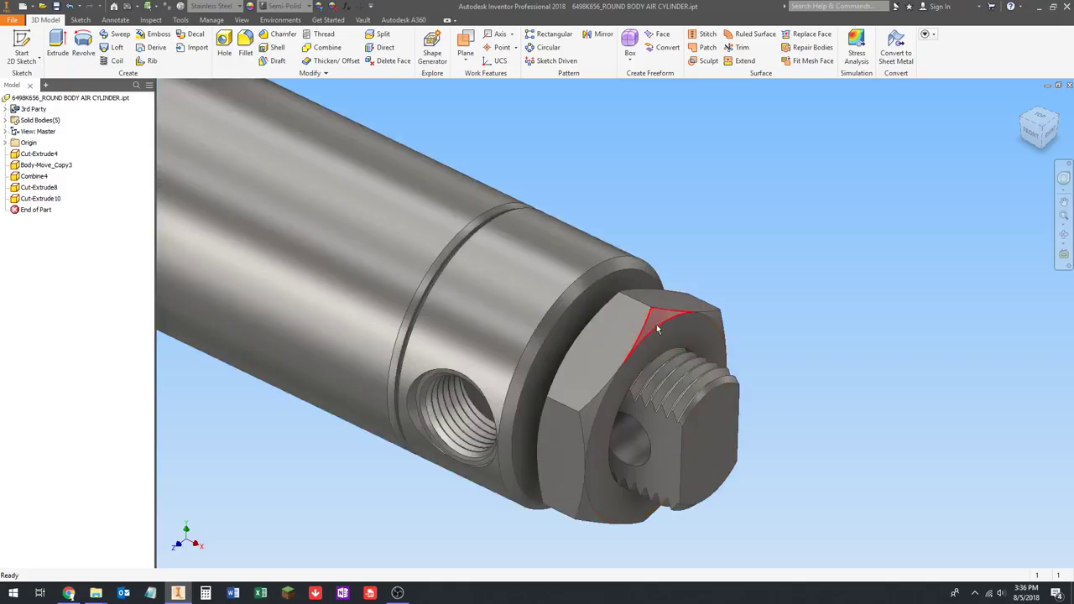
scroll(700, 340, "up", 2)
scroll(711, 342, "up", 3)
middle_click_drag(710, 342, 721, 334, "shift")
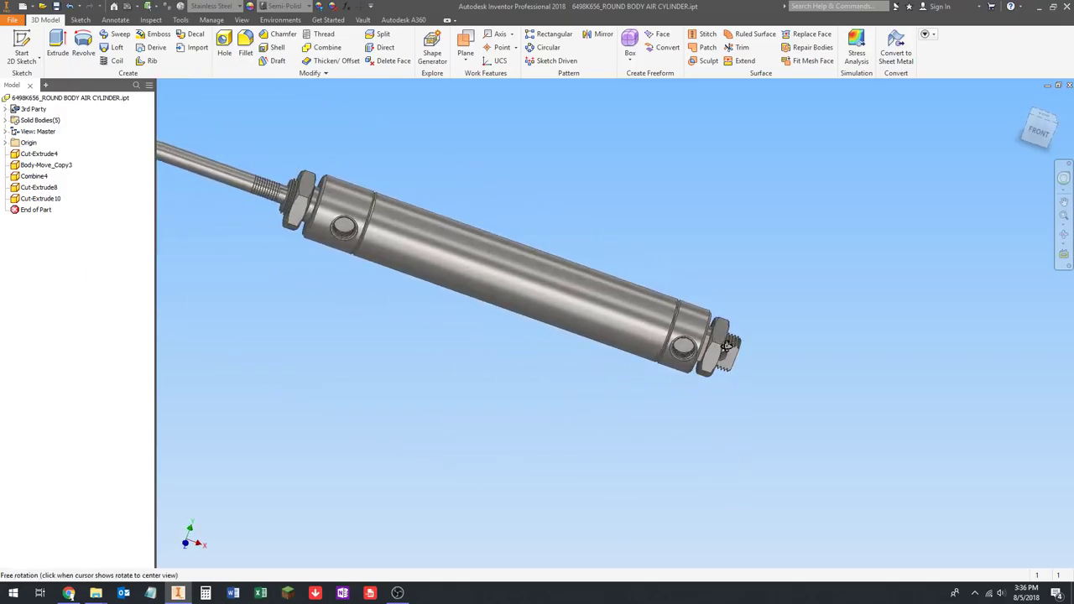
scroll(718, 327, "down", 5)
scroll(689, 409, "up", 5)
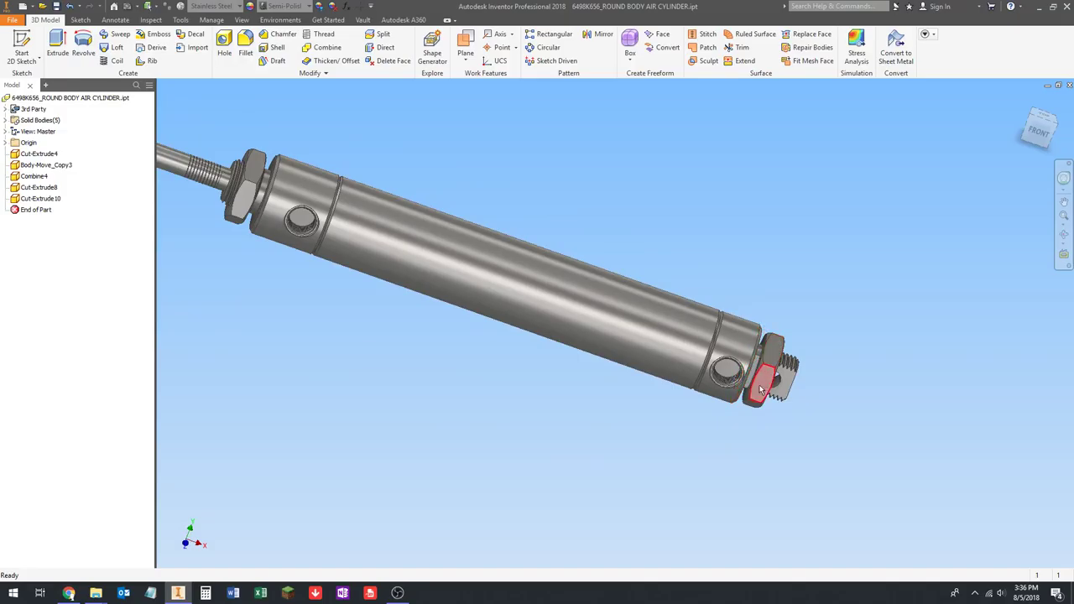
middle_click_drag(764, 365, 730, 395, "shift")
scroll(712, 406, "down", 5)
scroll(622, 452, "down", 2)
scroll(622, 453, "up", 5)
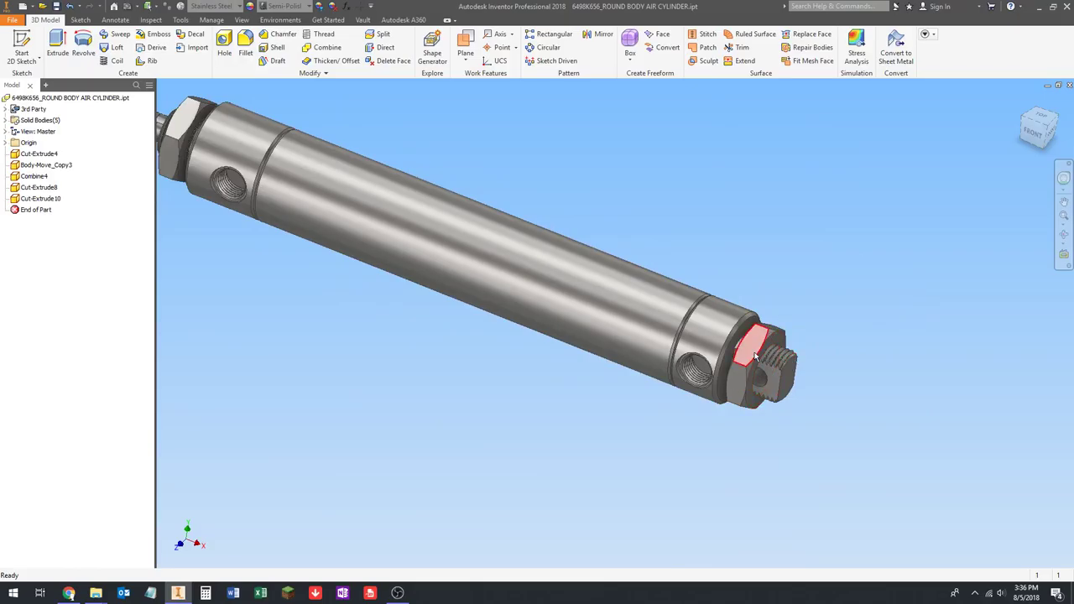
scroll(774, 342, "up", 3)
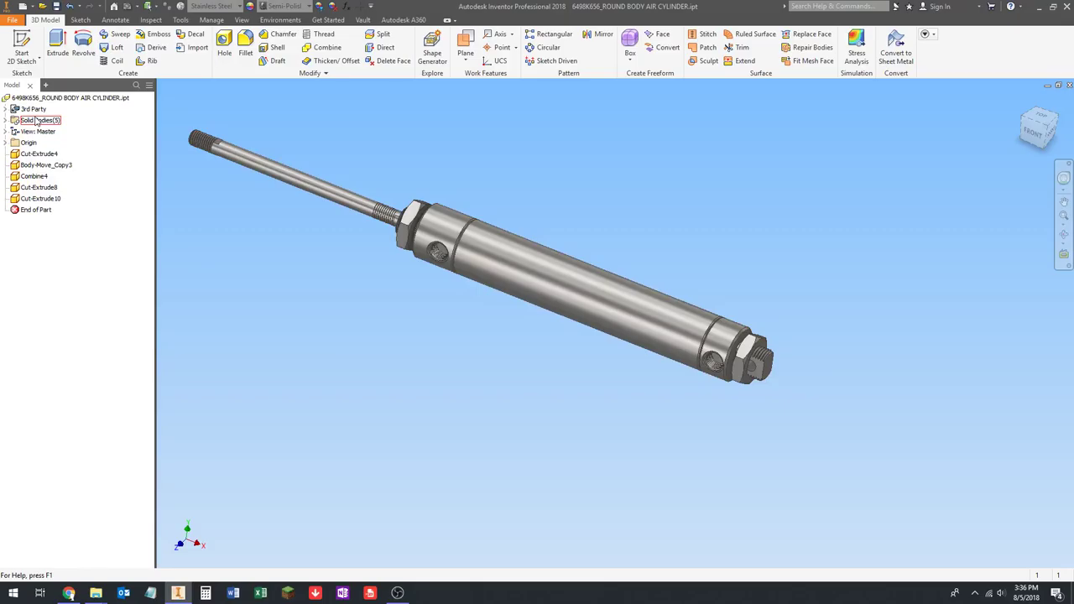
Expand the part's solid bodies and hide Solid1, the hex nut at the cylinder's rod end.
left_click(5, 120)
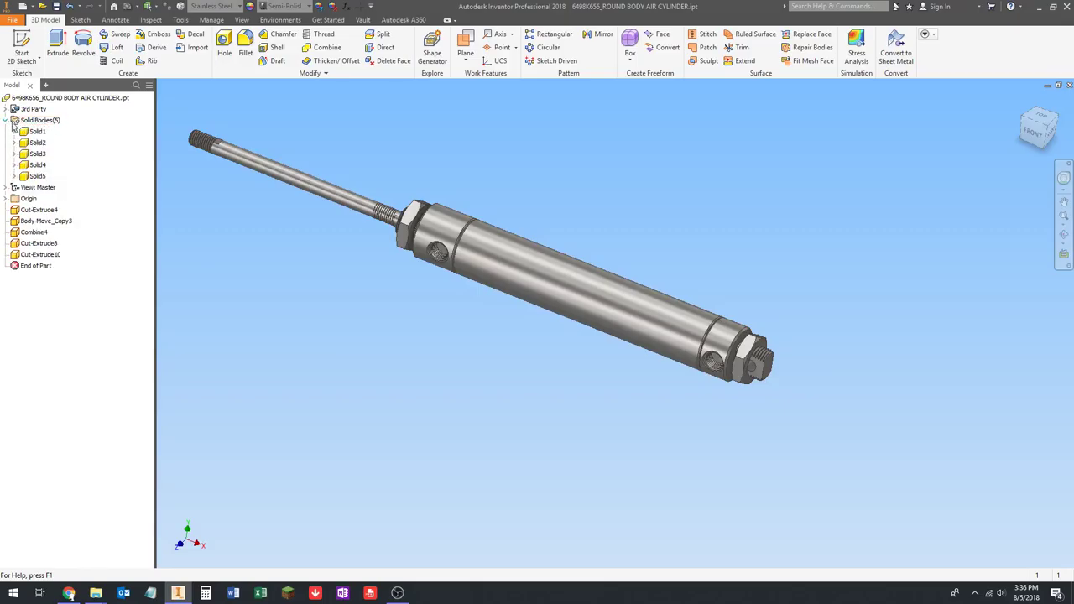
scroll(438, 288, "up", 3)
scroll(415, 247, "down", 3)
scroll(378, 242, "up", 3)
scroll(304, 240, "down", 3)
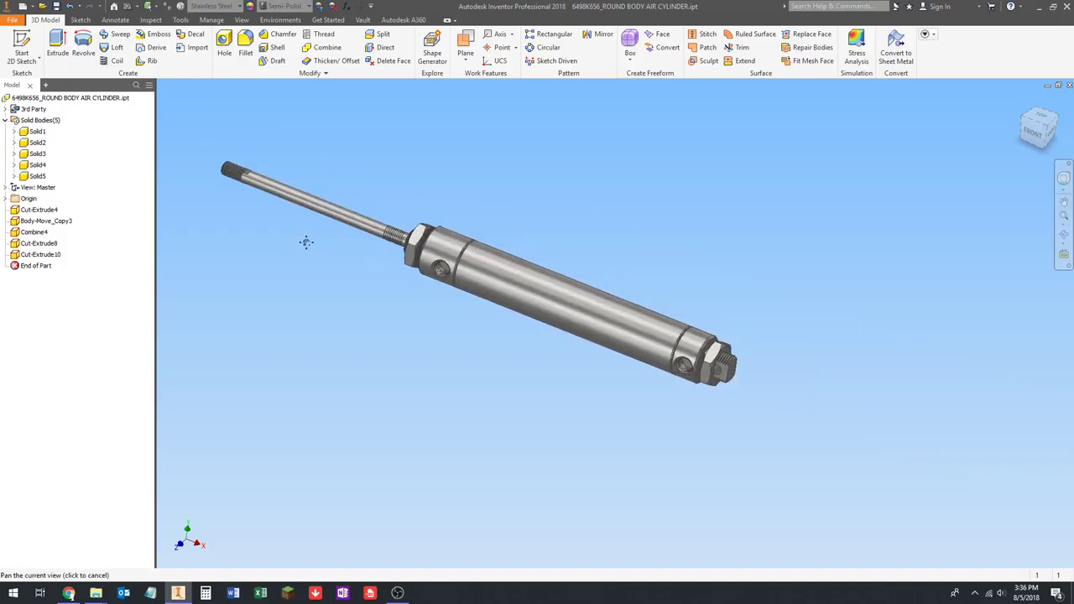
left_click(36, 133)
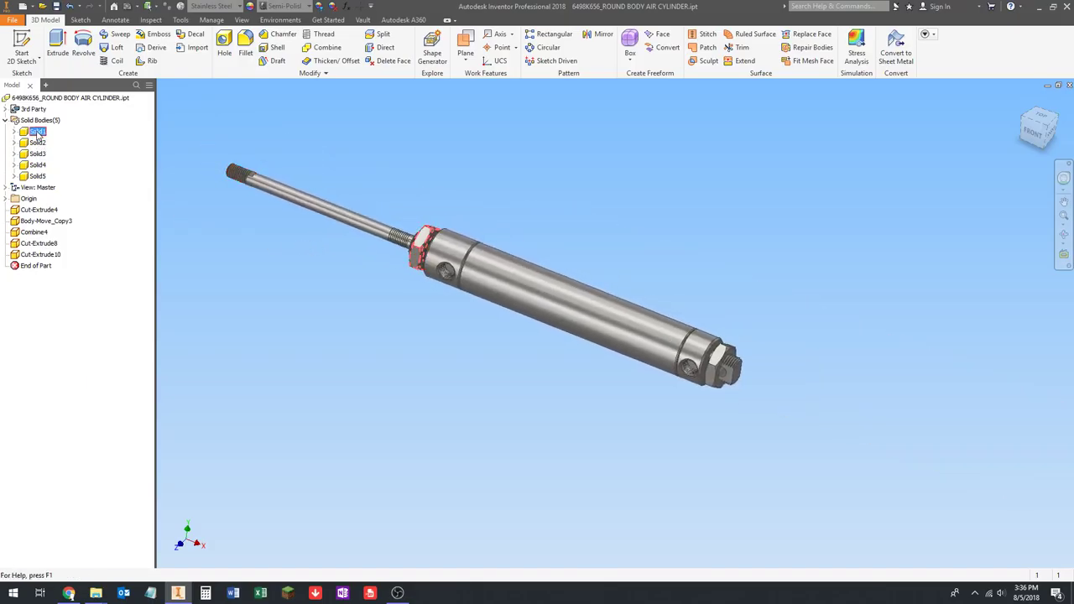
right_click(38, 135)
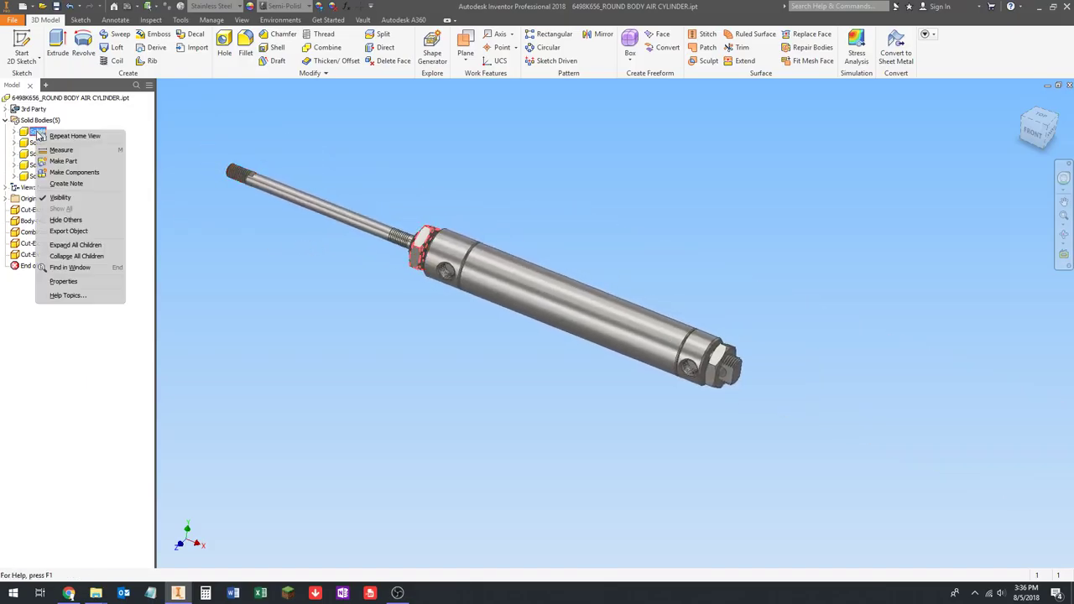
left_click(60, 197)
scroll(364, 251, "up", 3)
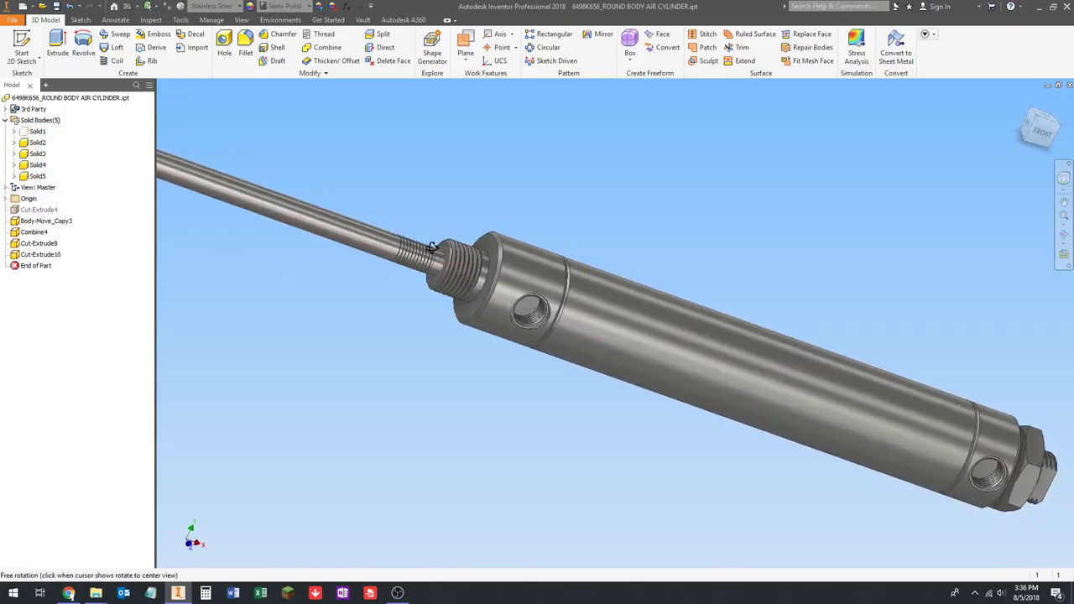
scroll(458, 274, "up", 4)
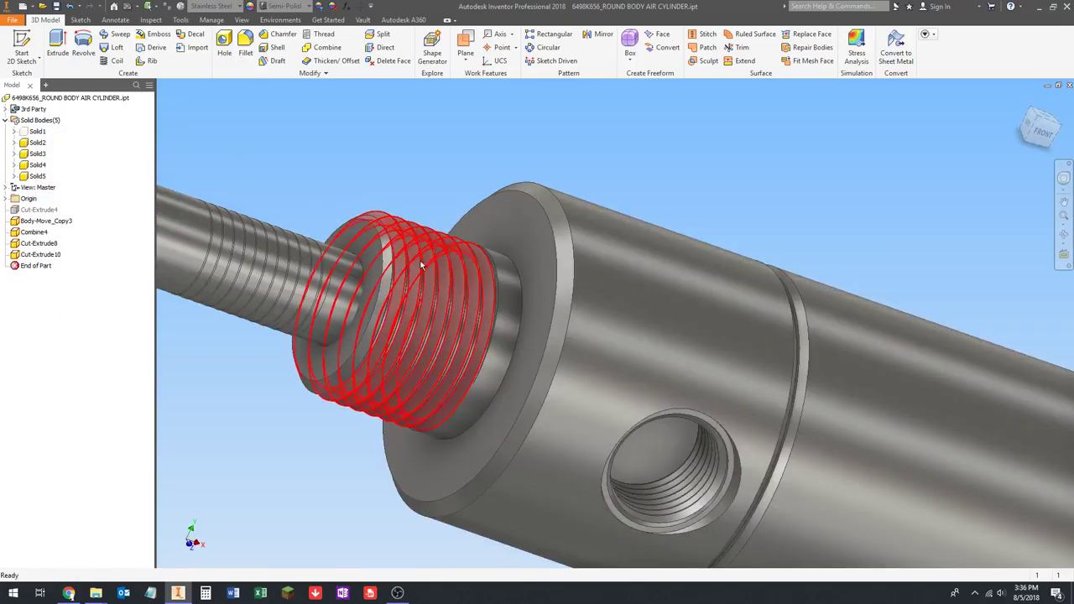
key("F4")
scroll(436, 273, "down", 6)
left_click_drag(444, 285, 275, 278)
key("F4")
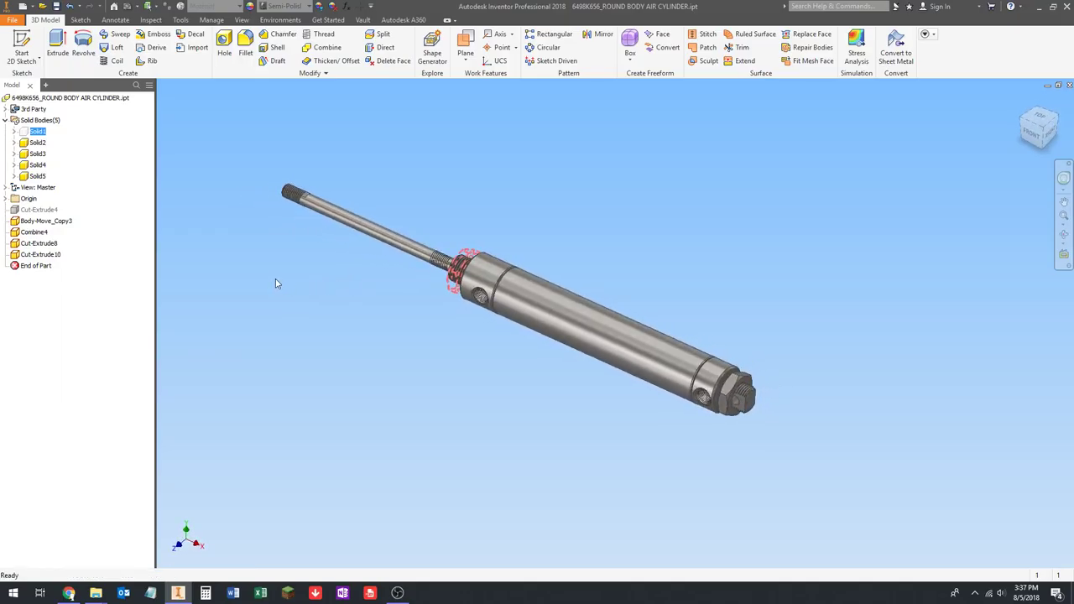
Identify the remaining solid bodies and hide Solid4, the hex nut at the cylinder's rear end.
left_click(39, 143)
left_click(39, 154)
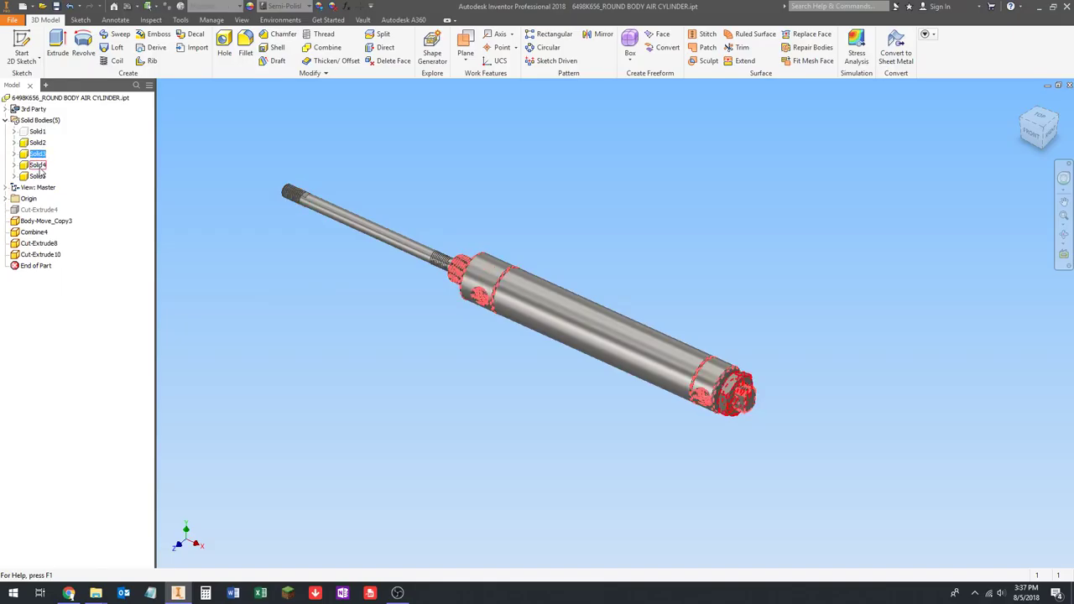
left_click(36, 166)
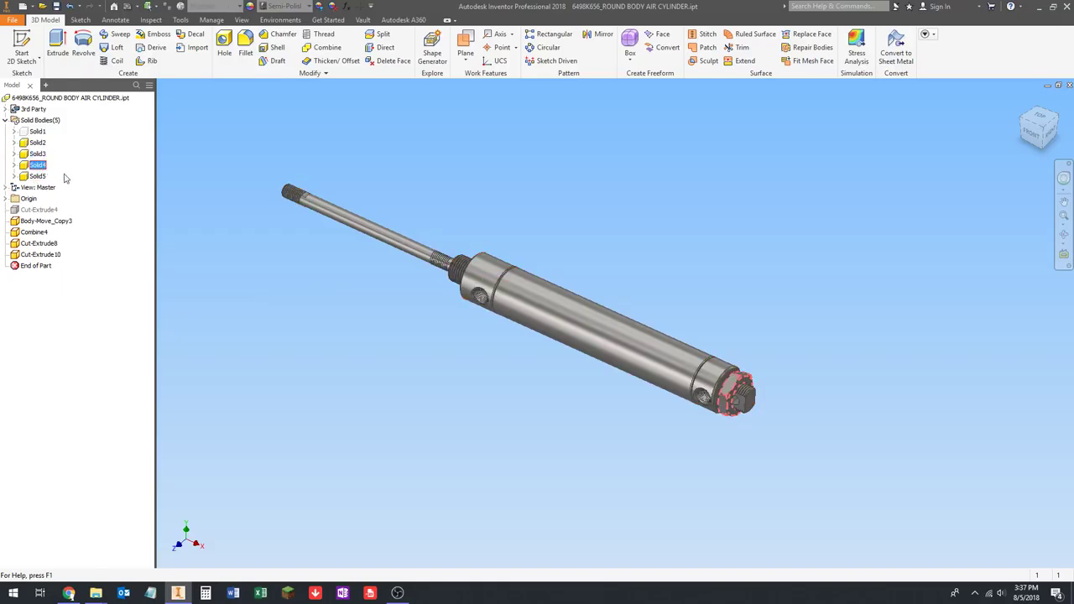
scroll(662, 422, "up", 4)
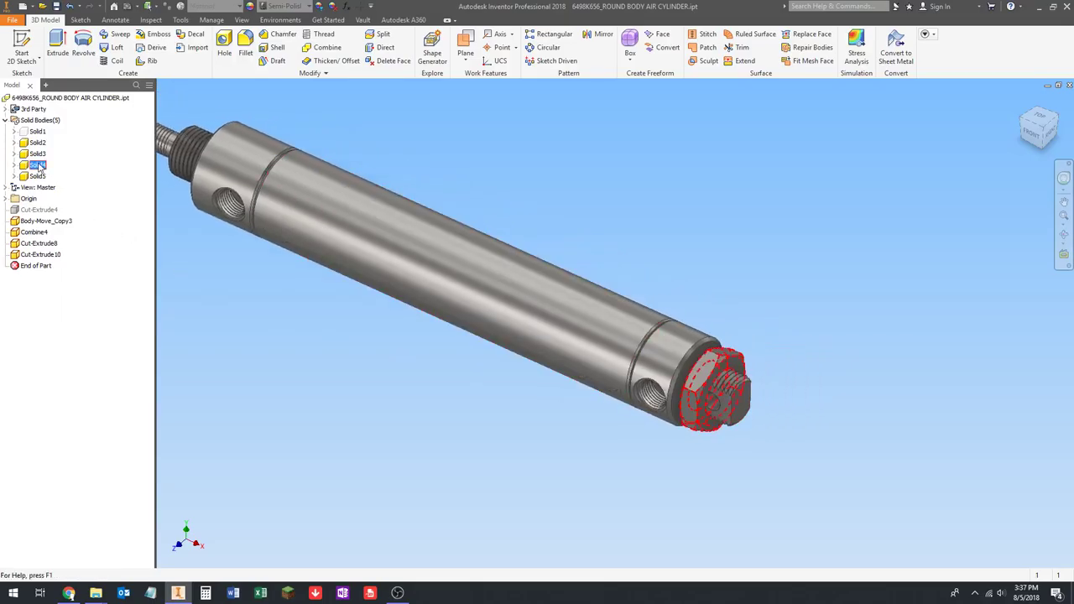
right_click(38, 167)
left_click(63, 232)
scroll(643, 233, "down", 3)
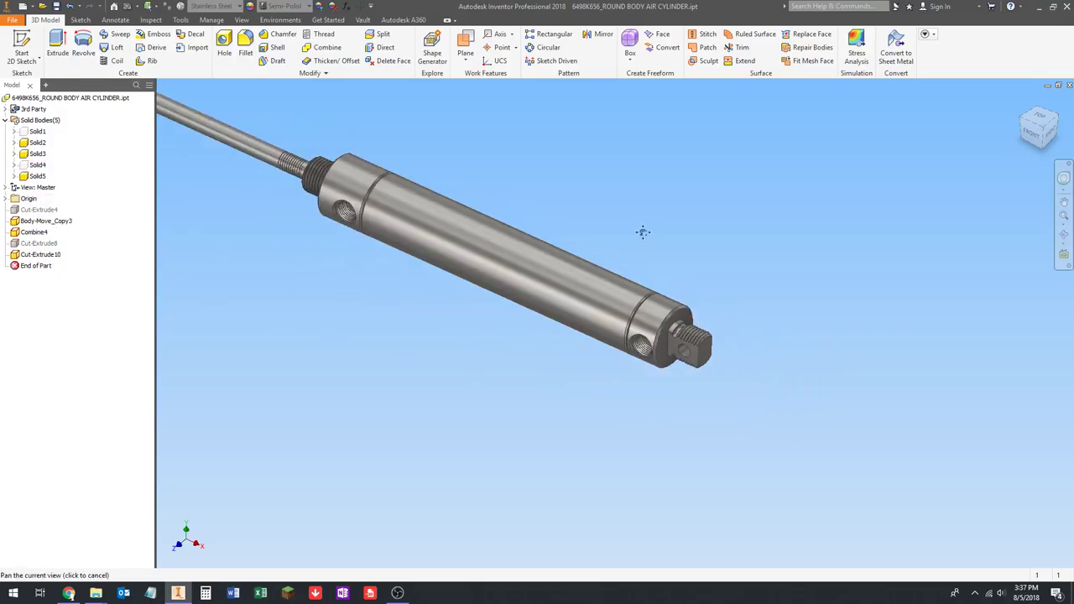
scroll(684, 336, "up", 3)
scroll(546, 352, "down", 5)
scroll(417, 297, "up", 2)
scroll(478, 307, "down", 2)
key("Escape")
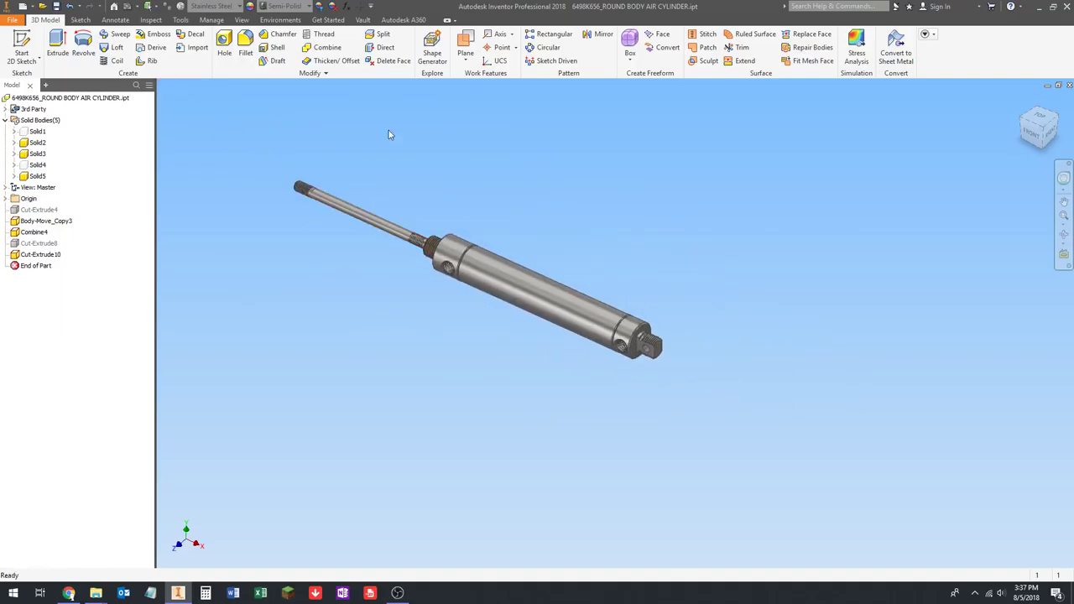
Create a work axis along the centerline of the cylinder's main round body.
scroll(395, 139, "up", 2)
scroll(503, 134, "down", 2)
scroll(546, 257, "up", 2)
scroll(556, 277, "down", 2)
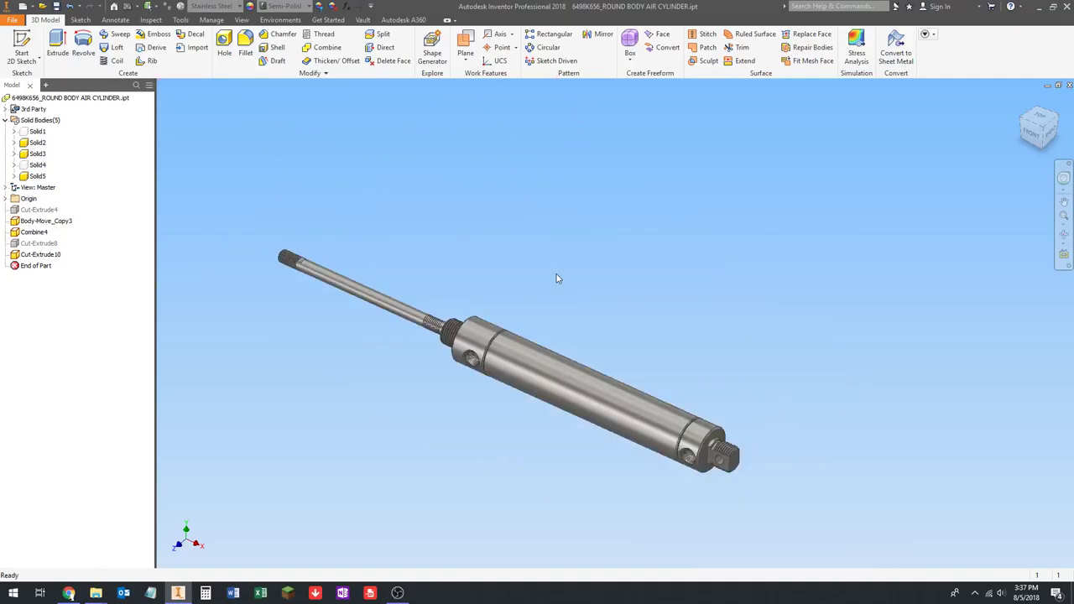
middle_click_drag(556, 278, 582, 202)
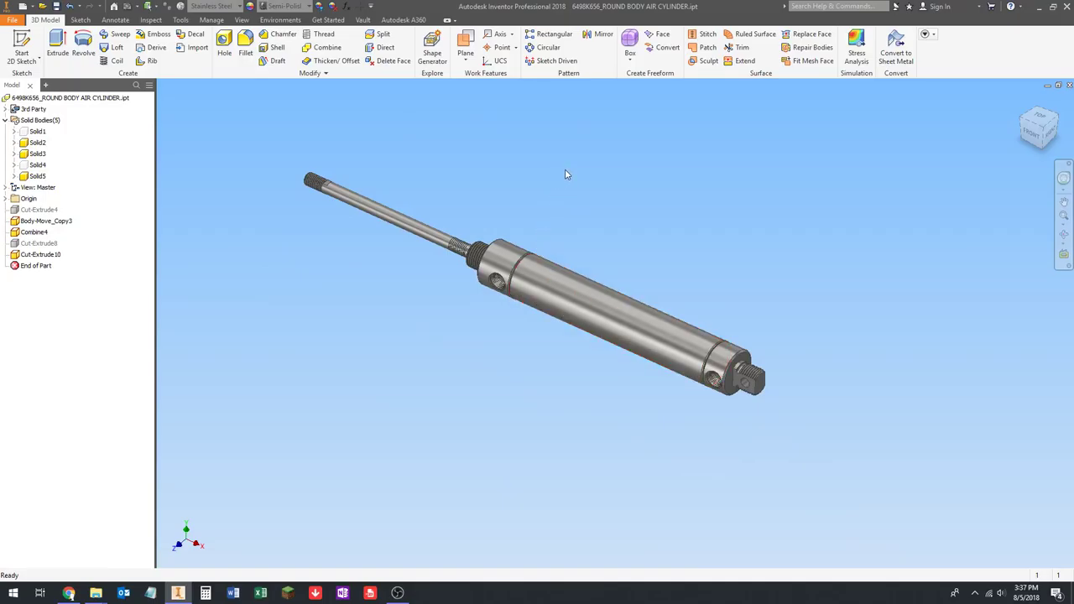
left_click(498, 34)
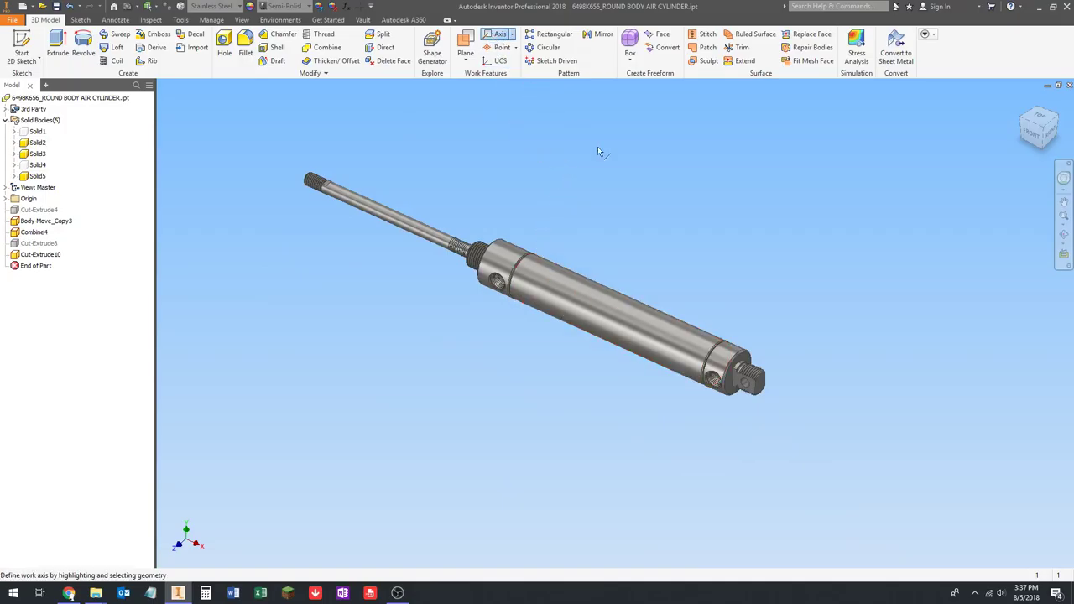
left_click(584, 292)
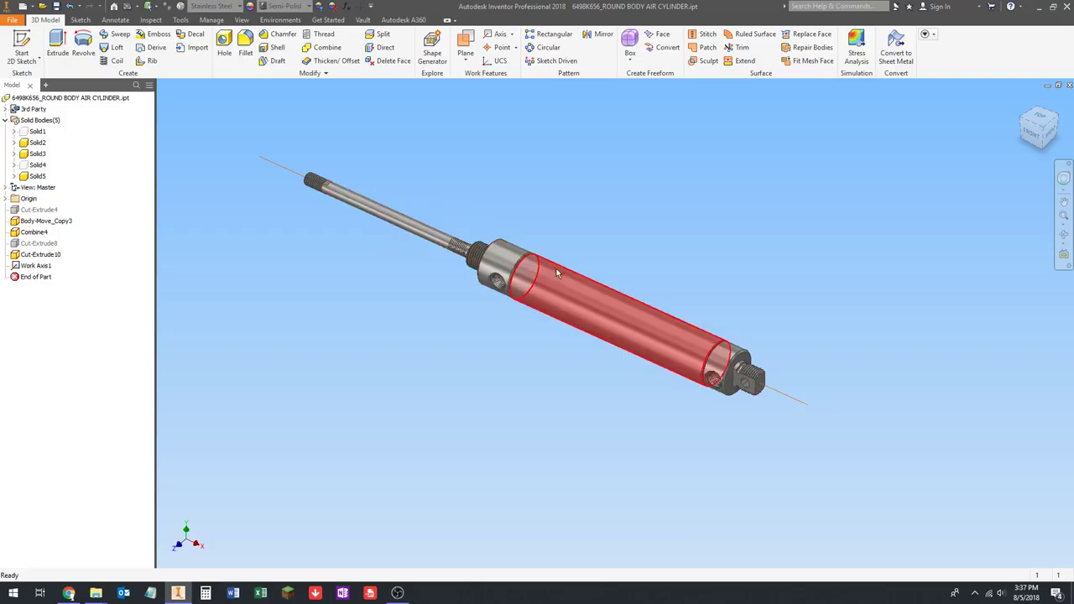
Examine how the new centerline axis runs through the threaded rod end and the cylinder body.
middle_click_drag(453, 256, 451, 307, "shift")
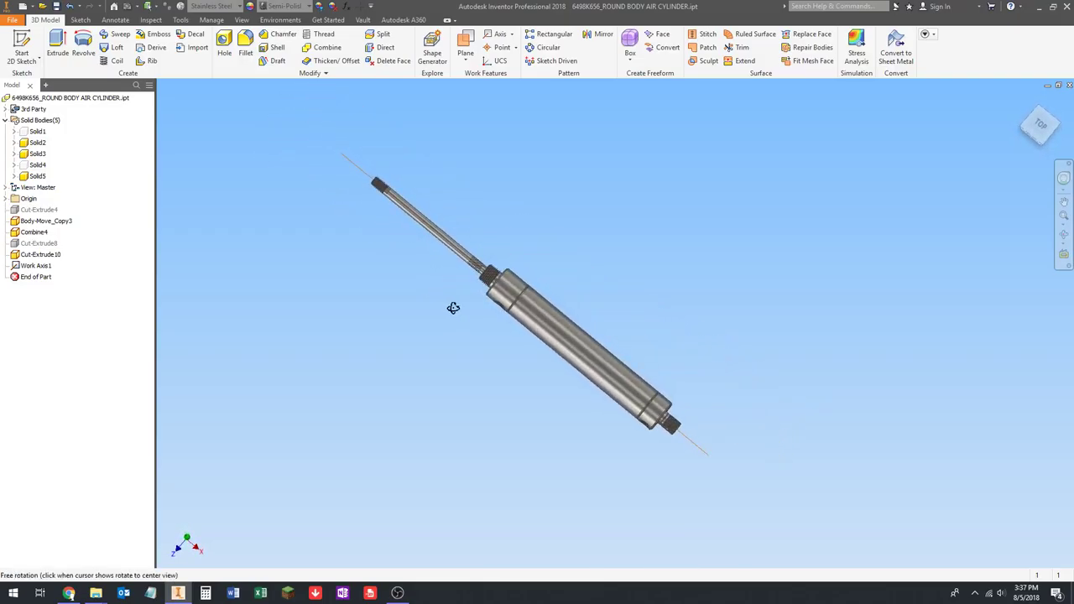
middle_click_drag(395, 224, 323, 277, "shift")
scroll(319, 275, "up", 5)
scroll(319, 274, "up", 2)
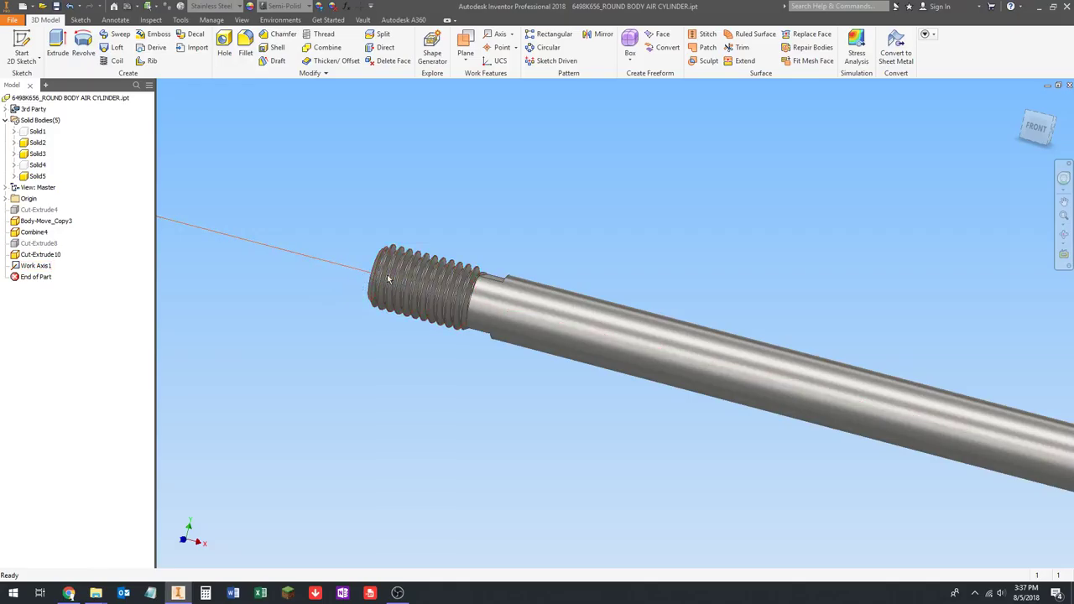
scroll(482, 271, "down", 1)
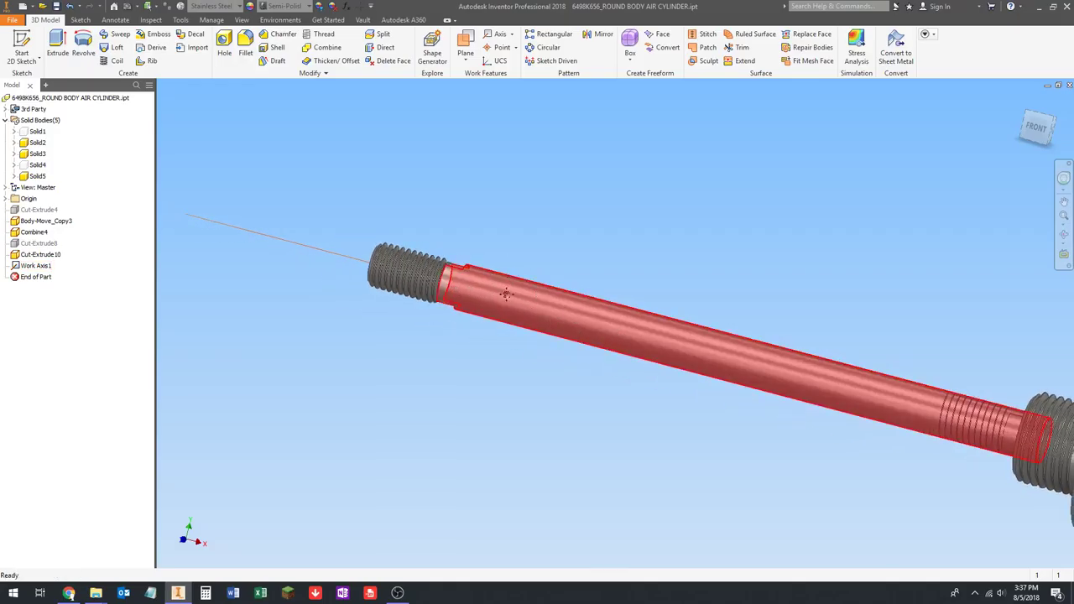
scroll(507, 295, "down", 3)
scroll(508, 293, "up", 3)
scroll(508, 293, "down", 3)
middle_click_drag(509, 293, 502, 224, "shift")
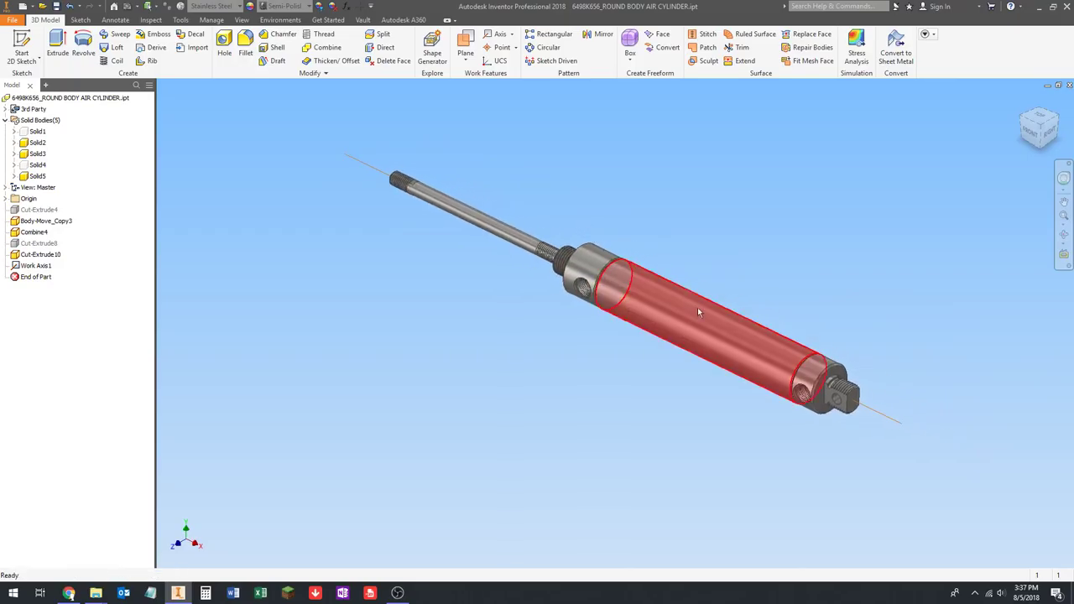
middle_click_drag(643, 238, 566, 270)
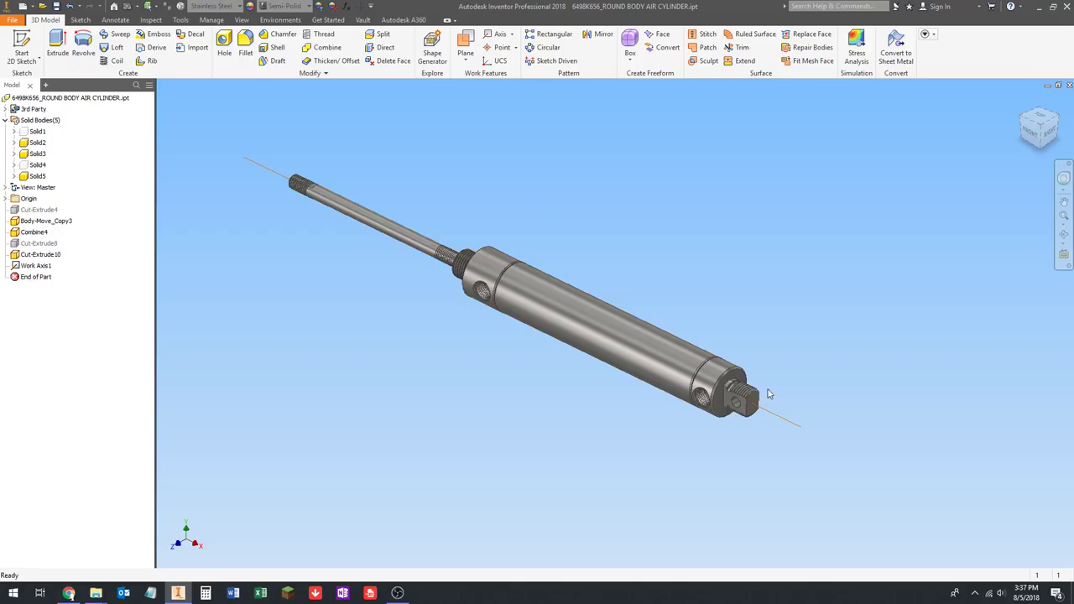
Create a work axis through the pivot hole in the flattened threaded mount at the cylinder's rear end.
scroll(751, 355, "up", 3)
left_click(500, 34)
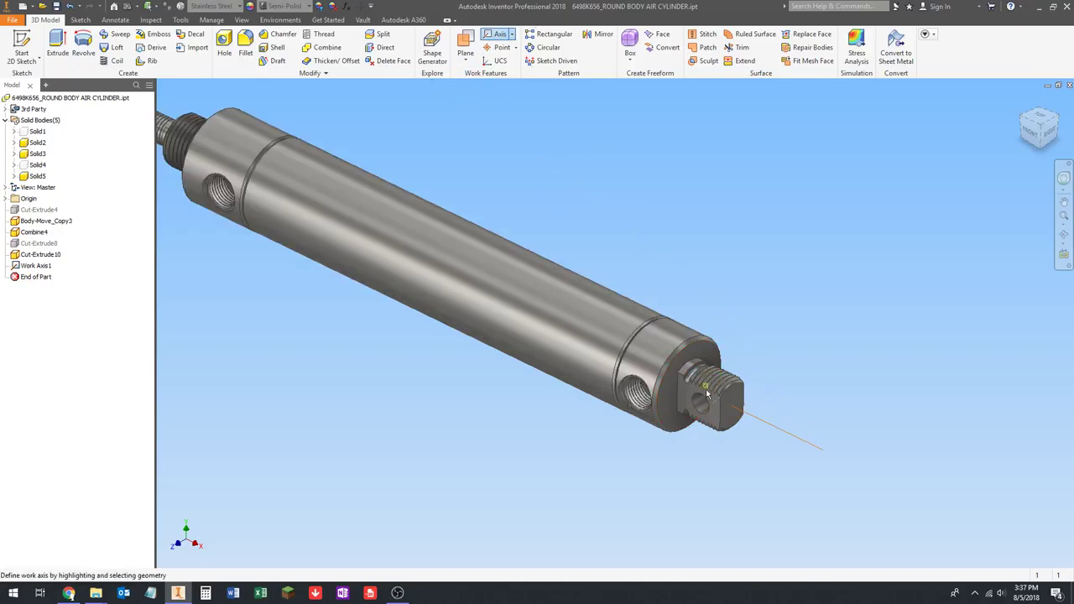
scroll(688, 395, "up", 3)
left_click(671, 389)
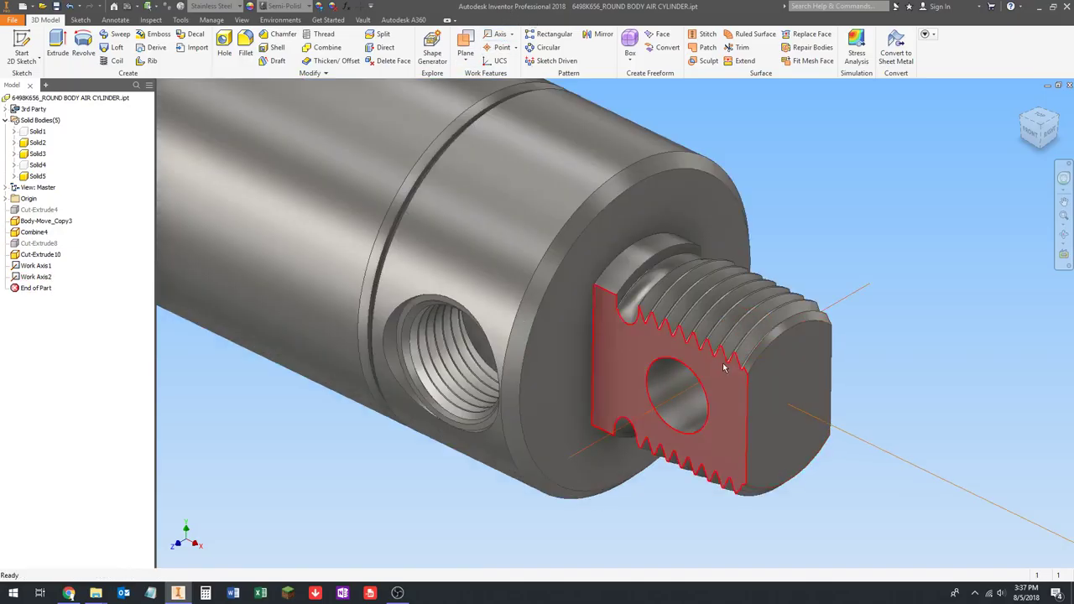
Highlight Solid3, Solid2 and Solid5 individually to identify which part of the air cylinder each body represents.
scroll(741, 349, "down", 5)
middle_click_drag(470, 318, 559, 364)
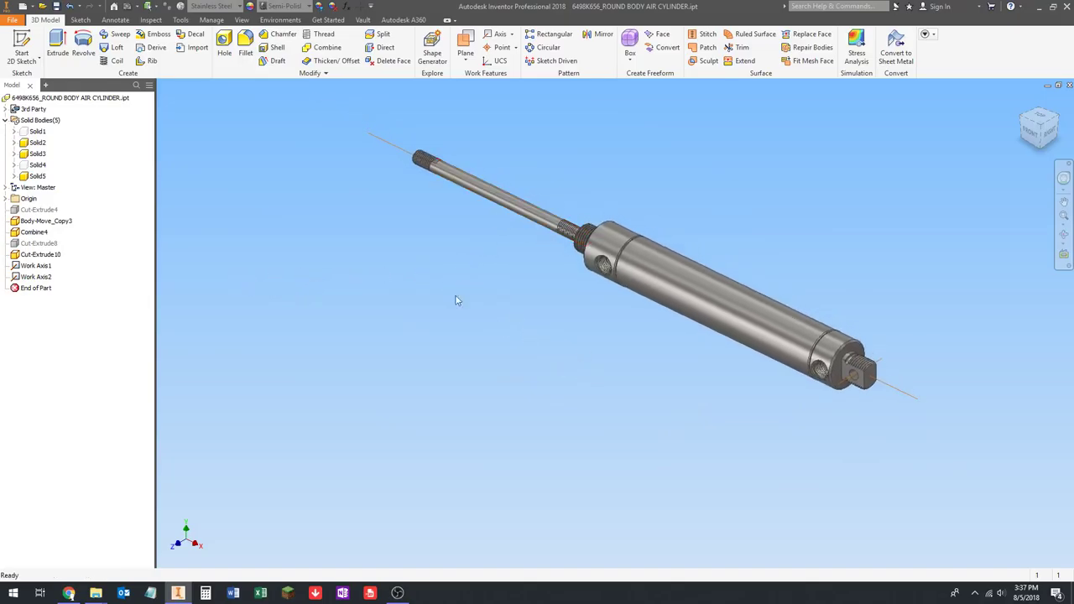
left_click(36, 154)
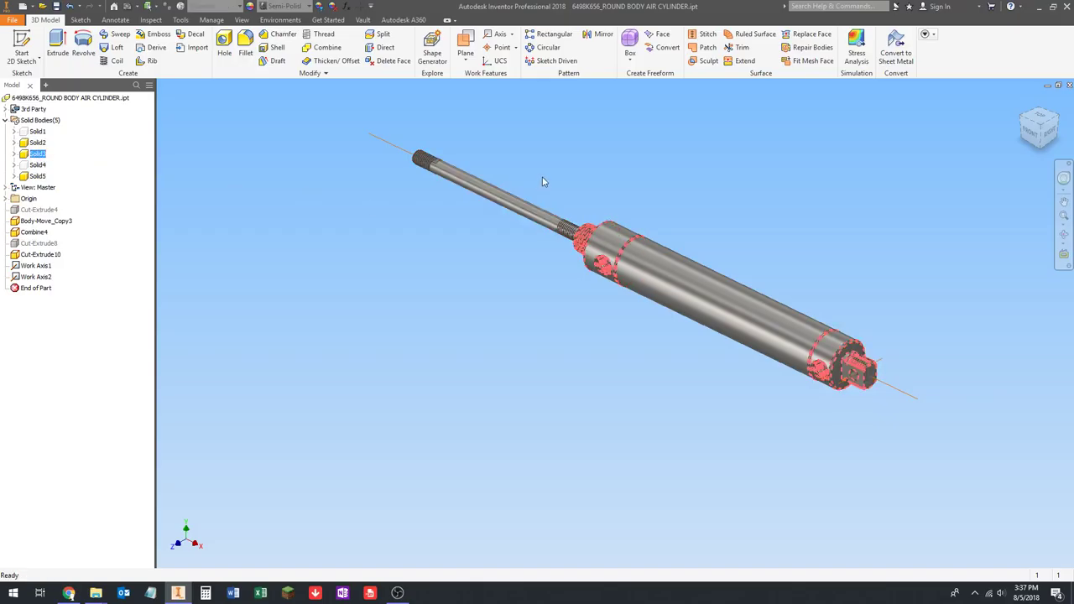
scroll(541, 178, "up", 3)
left_click(37, 144)
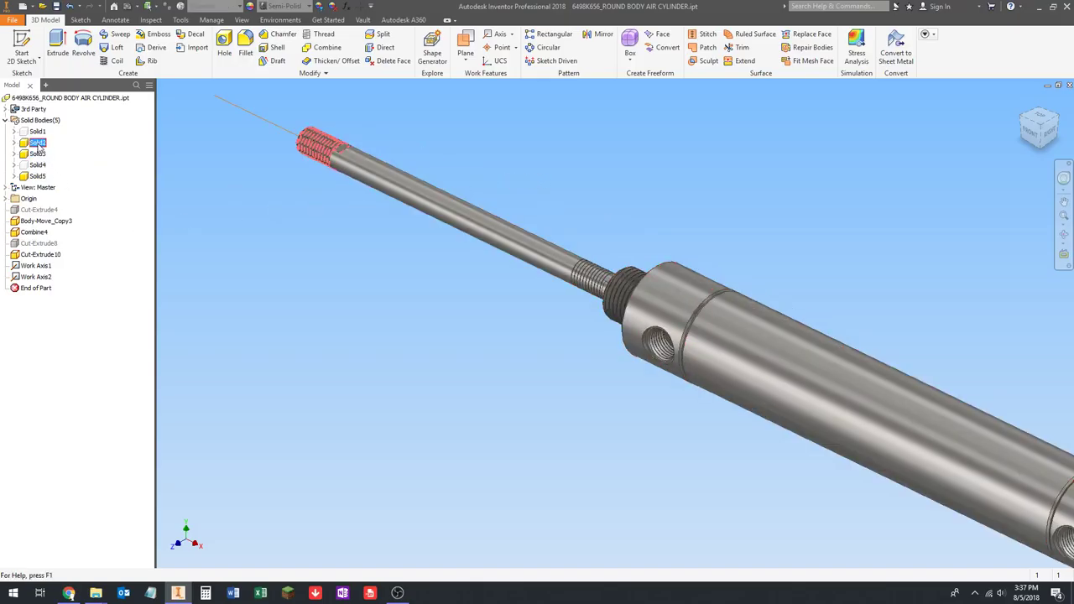
left_click(134, 218)
left_click(37, 176)
scroll(537, 267, "up", 5)
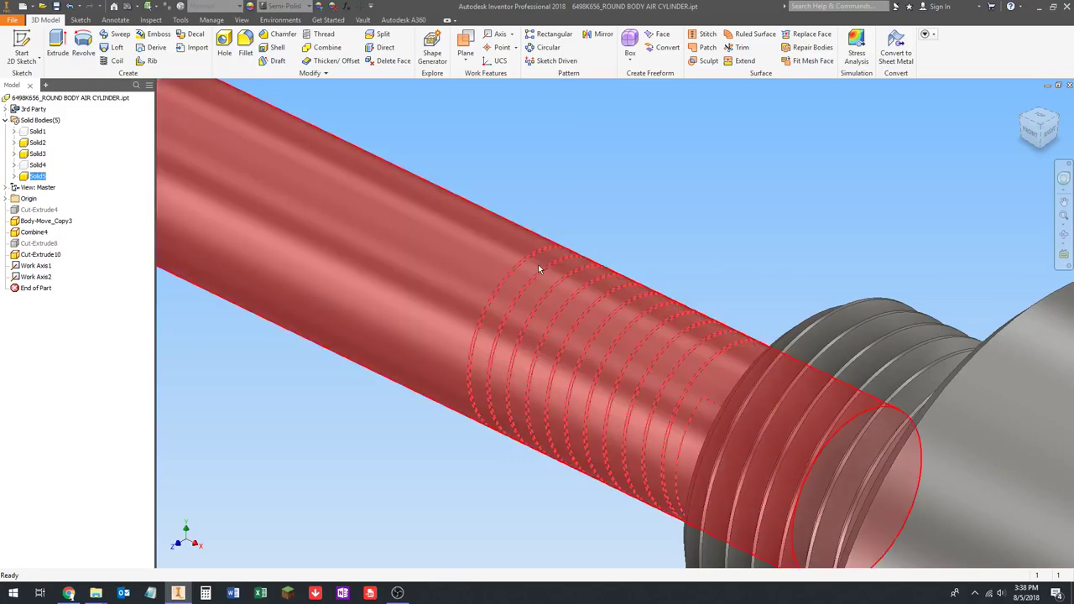
scroll(558, 286, "down", 5)
left_click(642, 215)
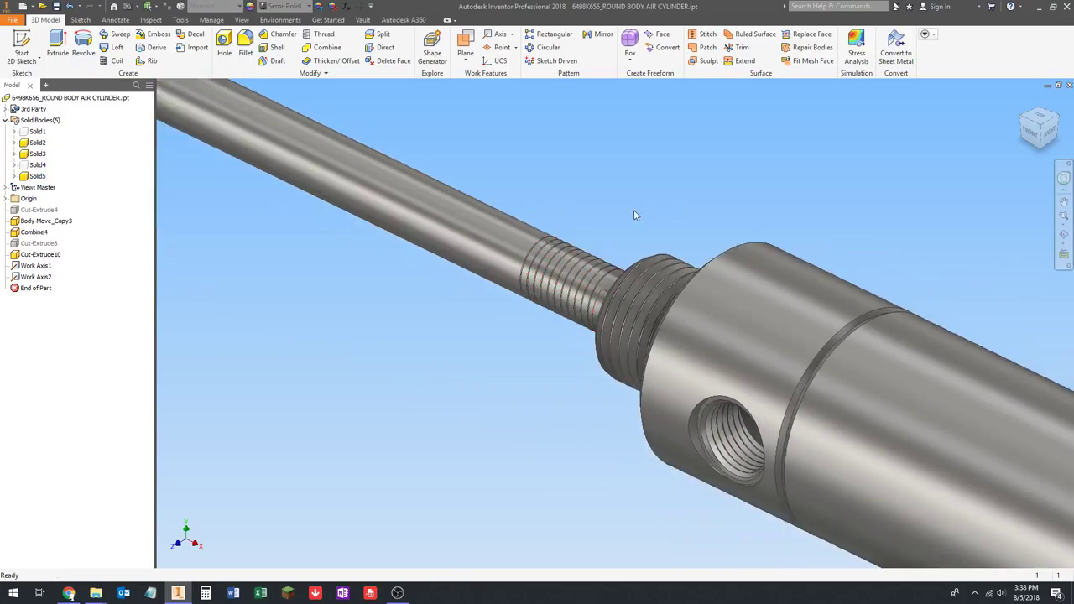
Hide Solid2, the extended piston rod, so the cylinder shows only its retracted threaded rod end.
scroll(642, 215, "down", 5)
right_click(34, 142)
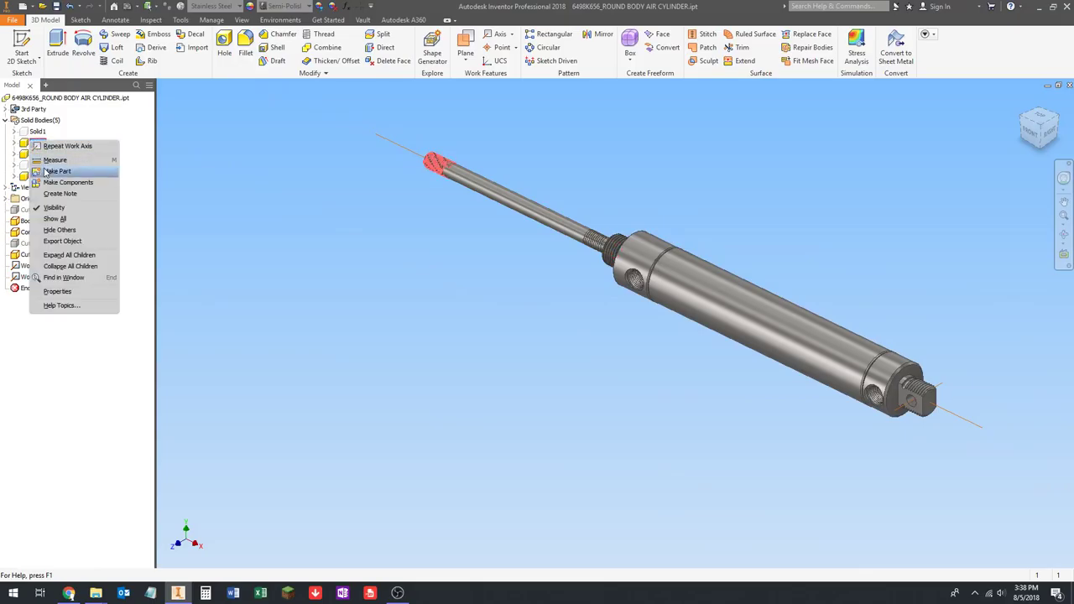
left_click(54, 207)
middle_click_drag(537, 239, 579, 229)
scroll(514, 284, "up", 5)
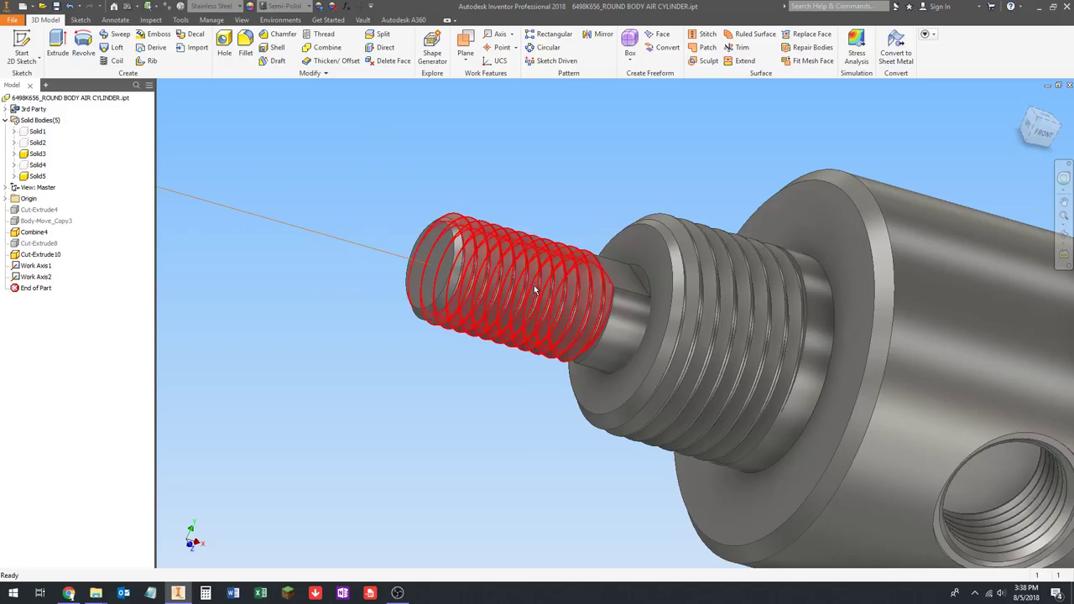
scroll(546, 253, "down", 8)
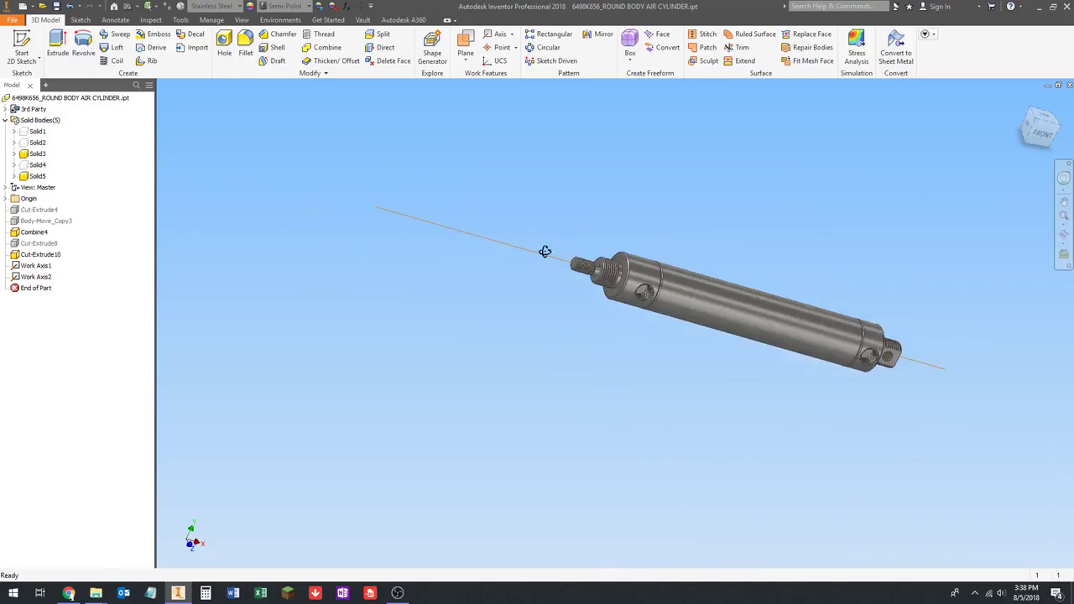
middle_click_drag(544, 252, 564, 248, "shift")
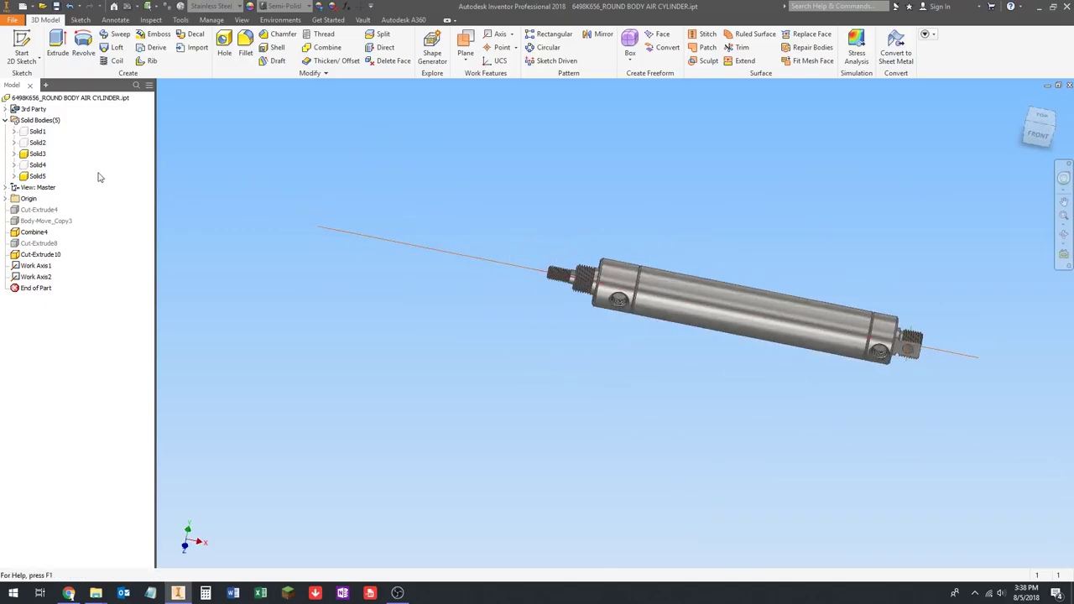
Compare the positions of hidden Solid2 and visible Solid5 along the cylinder centerline.
left_click(36, 143)
middle_click_drag(249, 230, 374, 233, "shift")
scroll(437, 220, "up", 3)
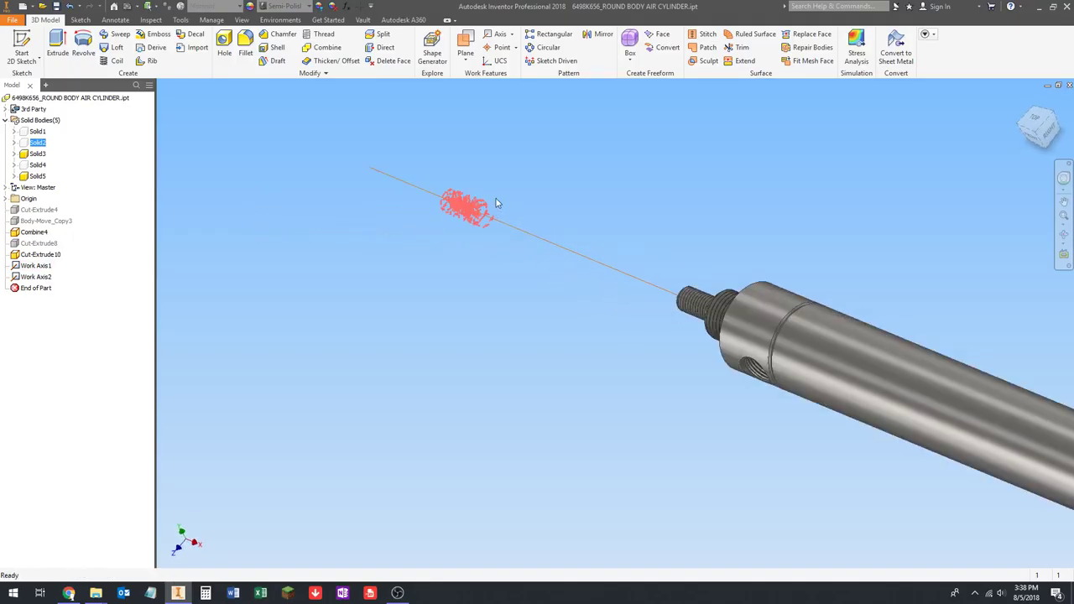
middle_click_drag(627, 285, 537, 294, "shift")
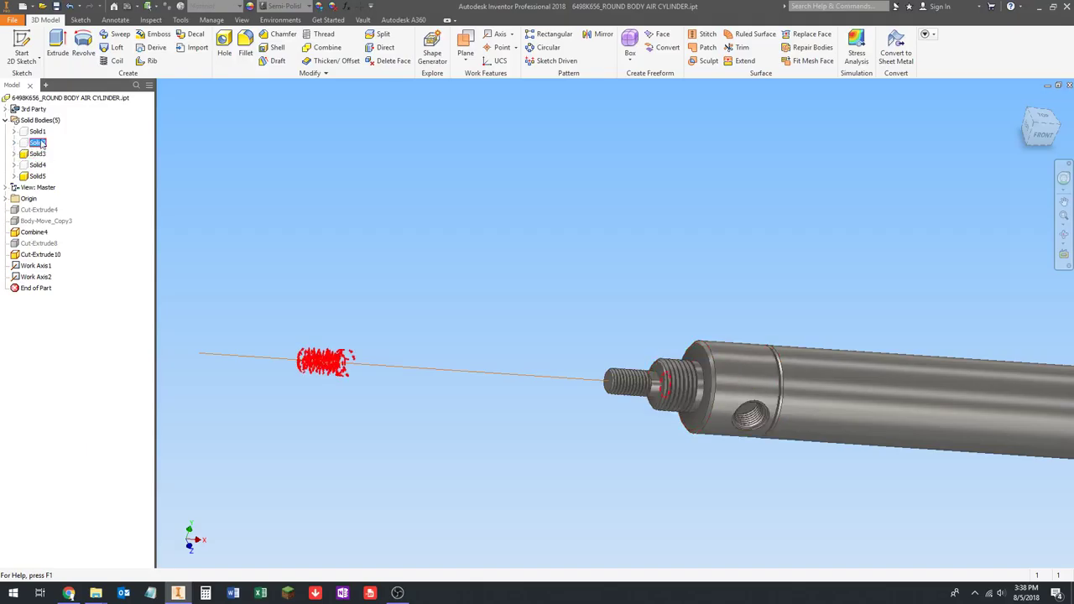
left_click(35, 176)
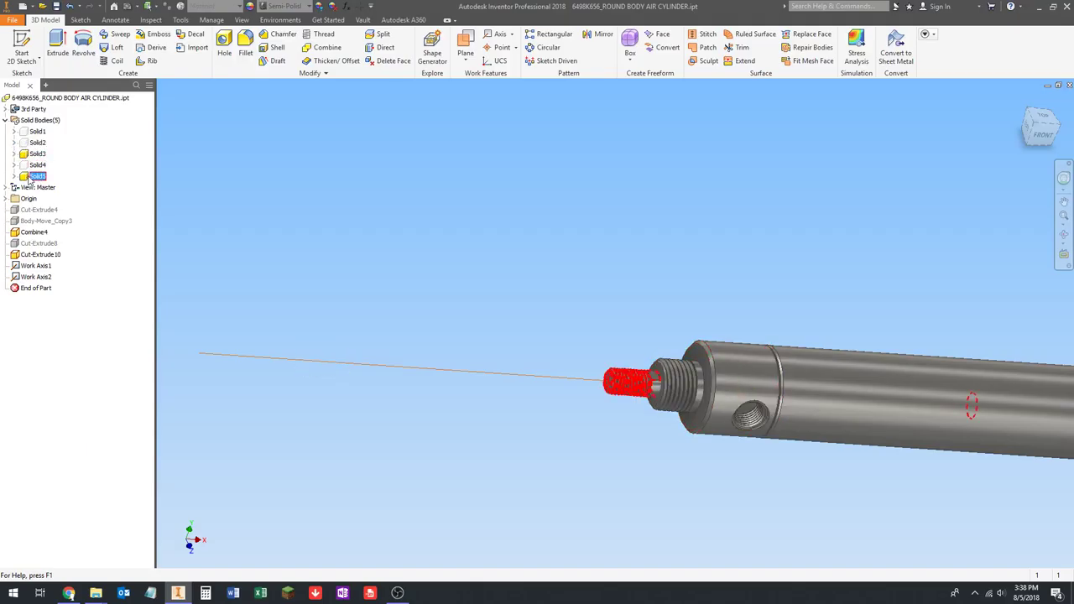
scroll(412, 252, "down", 5)
middle_click_drag(412, 252, 571, 388, "shift")
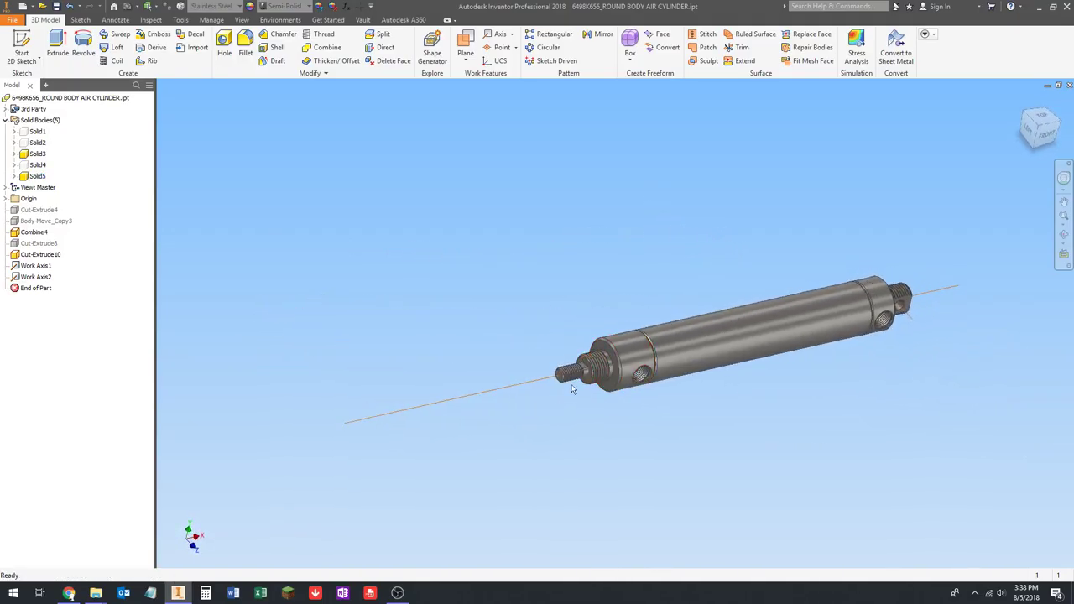
Examine the retracted cylinder from several angles, including both ends and the centerline axis.
middle_click_drag(378, 422, 638, 273, "shift")
scroll(655, 288, "up", 3)
scroll(638, 272, "down", 3)
middle_click_drag(526, 264, 350, 297, "shift")
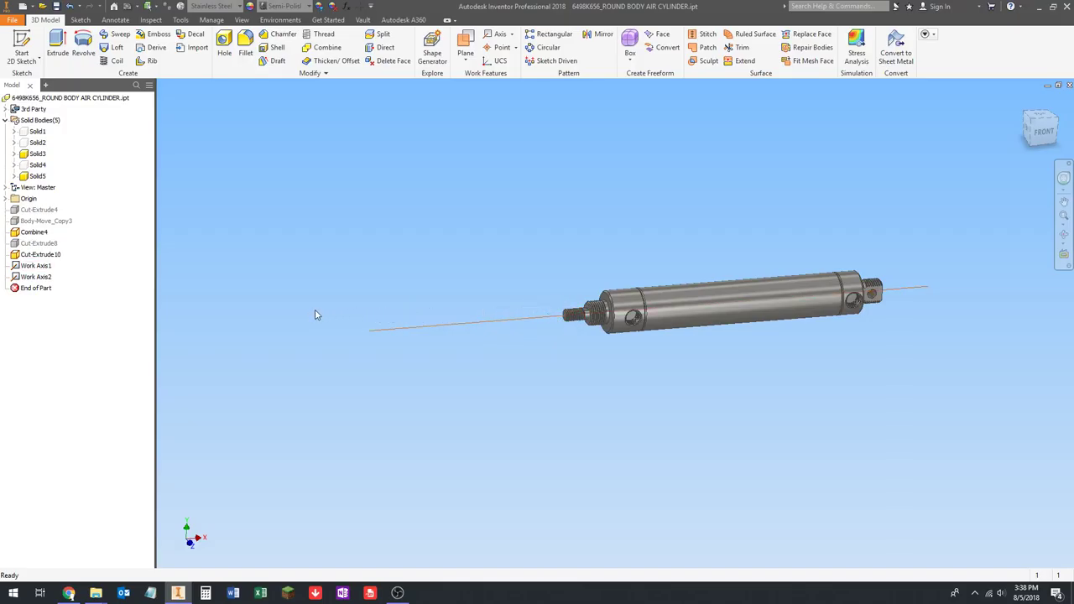
scroll(587, 315, "up", 3)
scroll(715, 271, "down", 3)
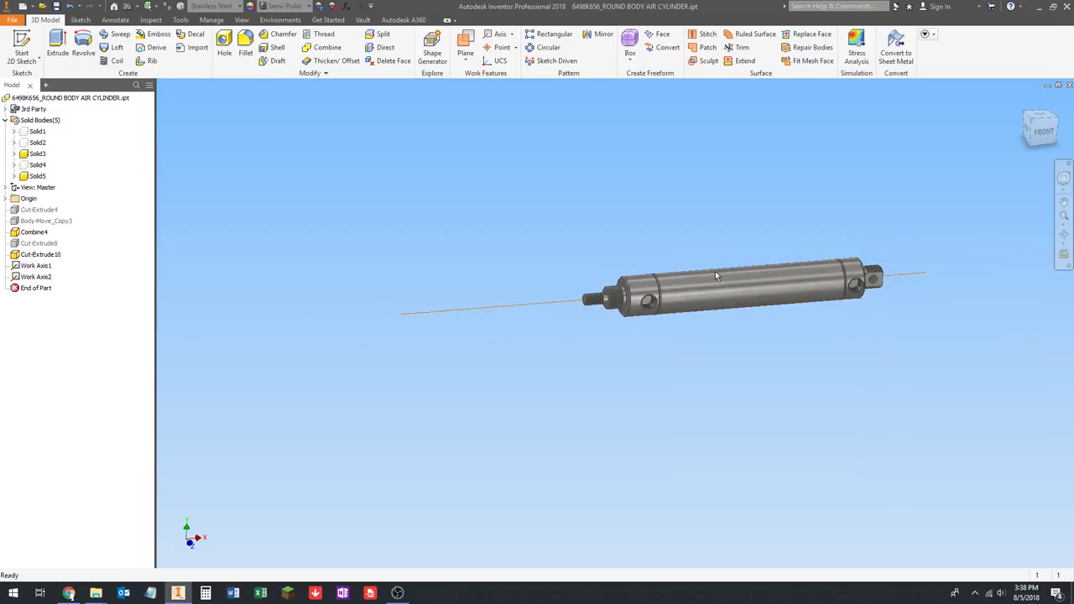
middle_click_drag(707, 259, 585, 248, "shift")
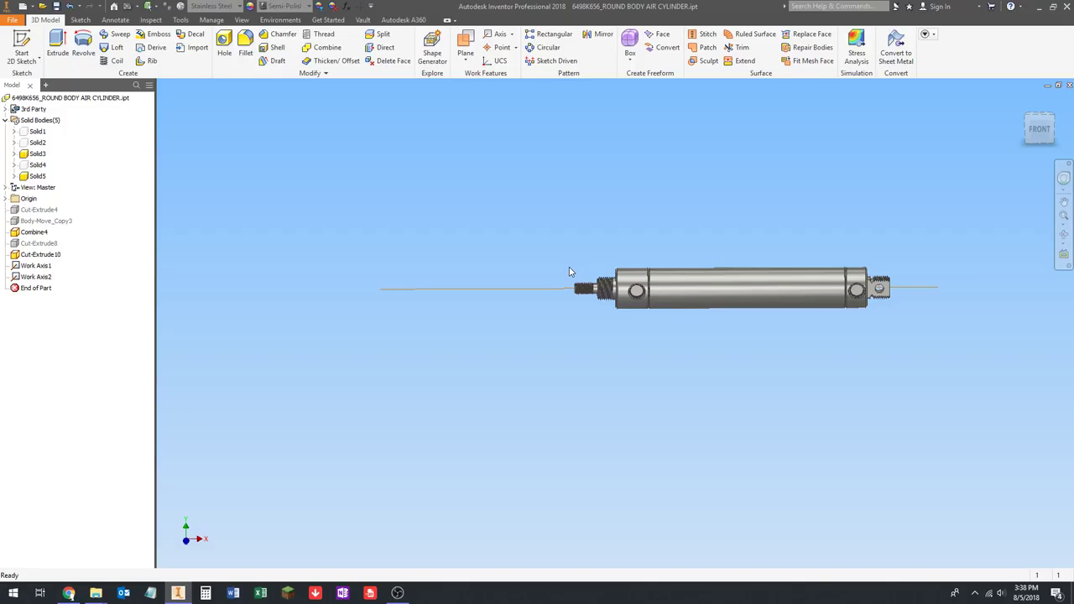
scroll(554, 290, "up", 3)
scroll(575, 289, "down", 1)
middle_click_drag(575, 289, 504, 260, "shift")
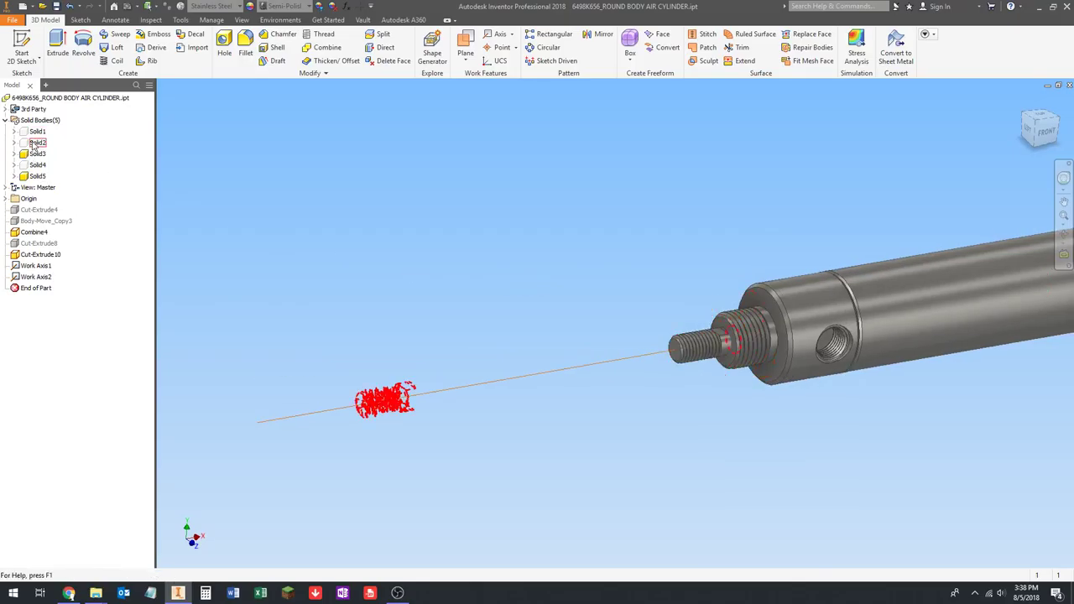
Inspect the retracted rod's threaded tip and the threaded mounting neck behind it.
key("F2")
scroll(471, 295, "down", 2)
scroll(472, 295, "down", 1)
key("Escape")
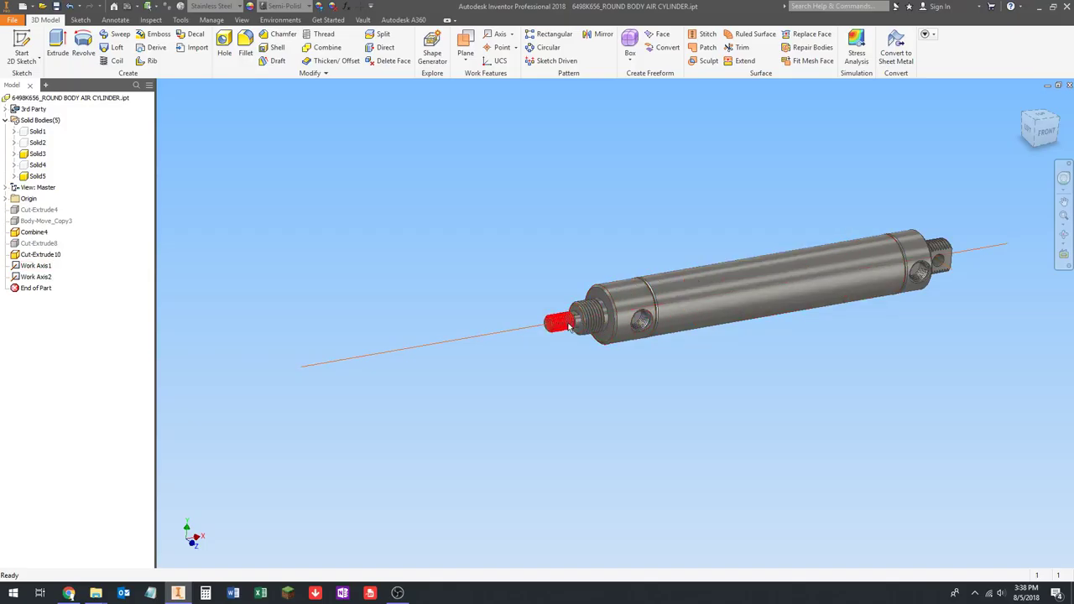
scroll(573, 325, "up", 5)
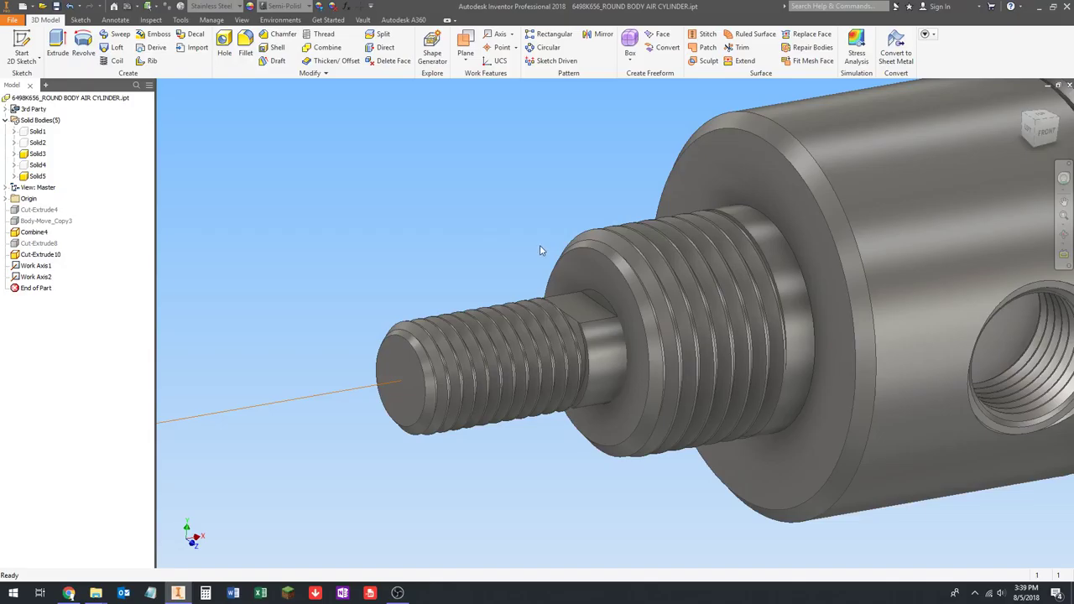
scroll(539, 284, "down", 5)
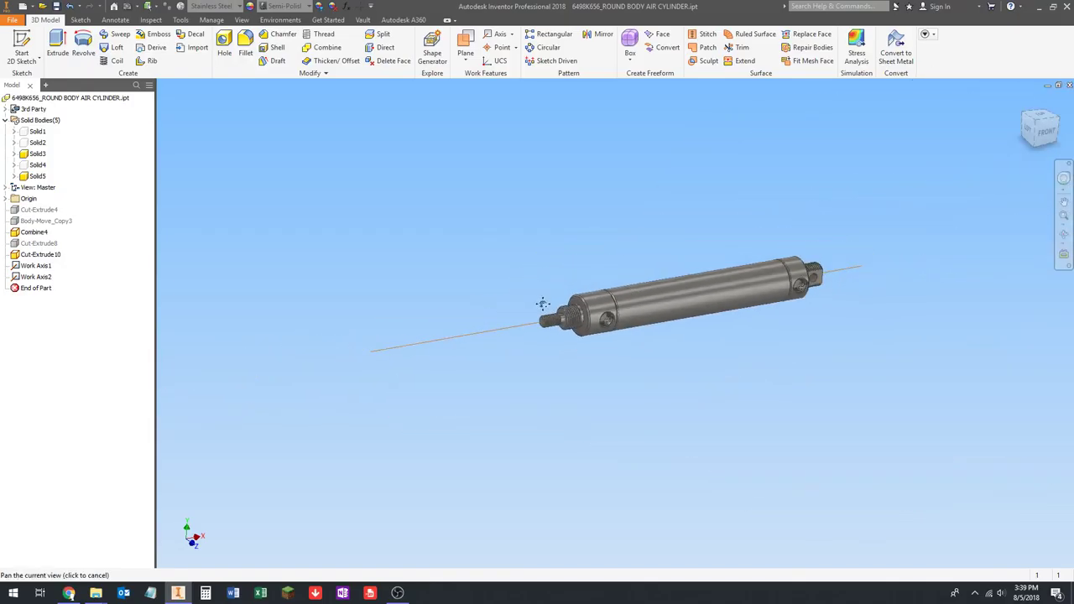
middle_click_drag(551, 307, 607, 312, "shift")
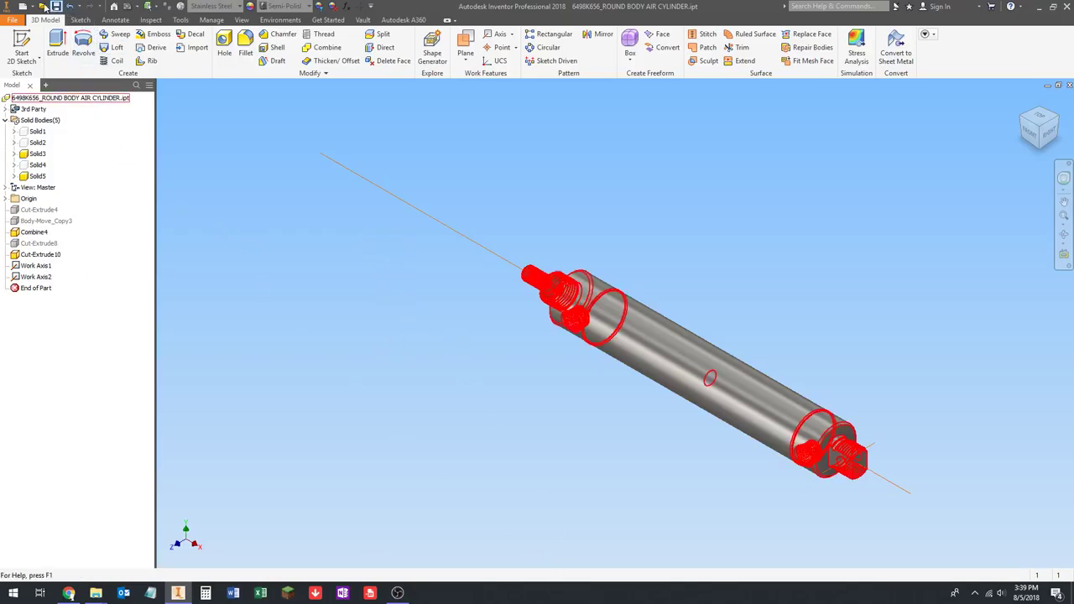
Open 6498K430_ROUND BODY AIR CYLINDER_CLEVIS.STEP and import it as a converted model.
left_click(43, 6)
left_click(338, 159)
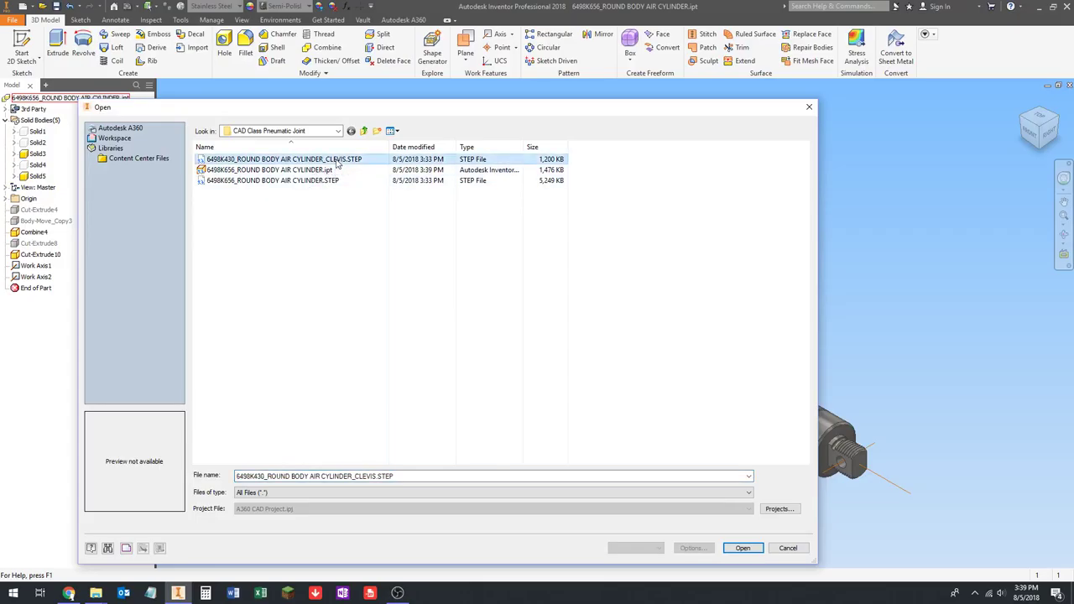
left_click(740, 547)
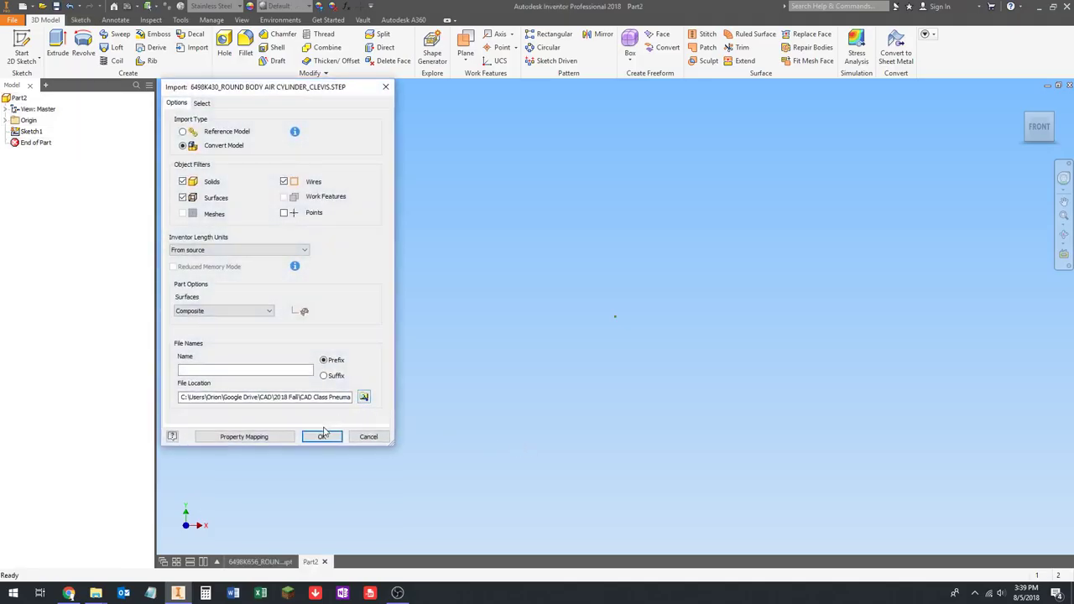
left_click(317, 433)
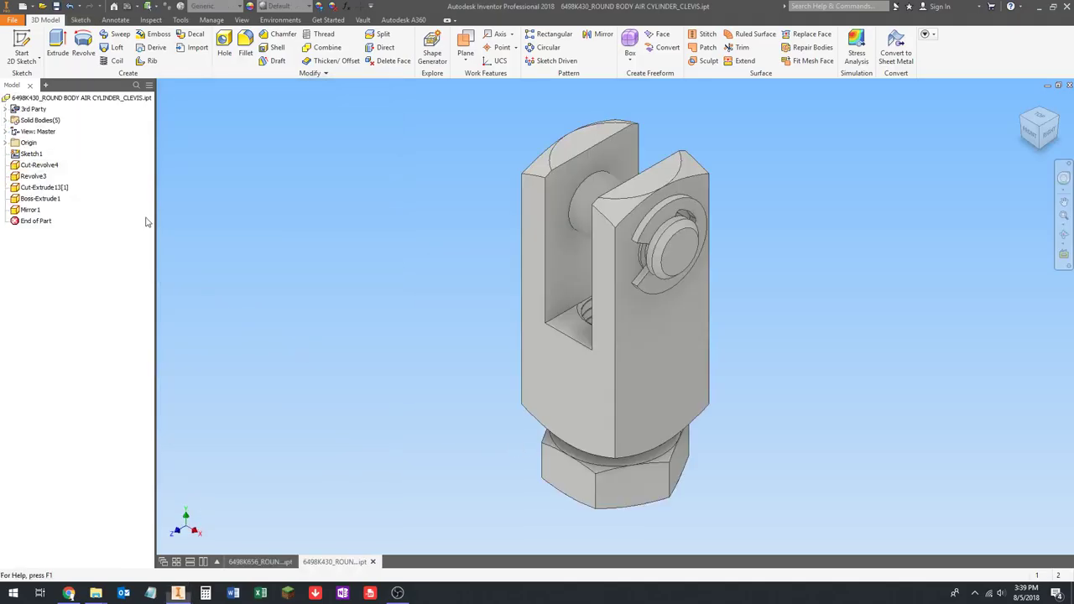
Delete Sketch1 from the imported clevis part.
right_click(31, 156)
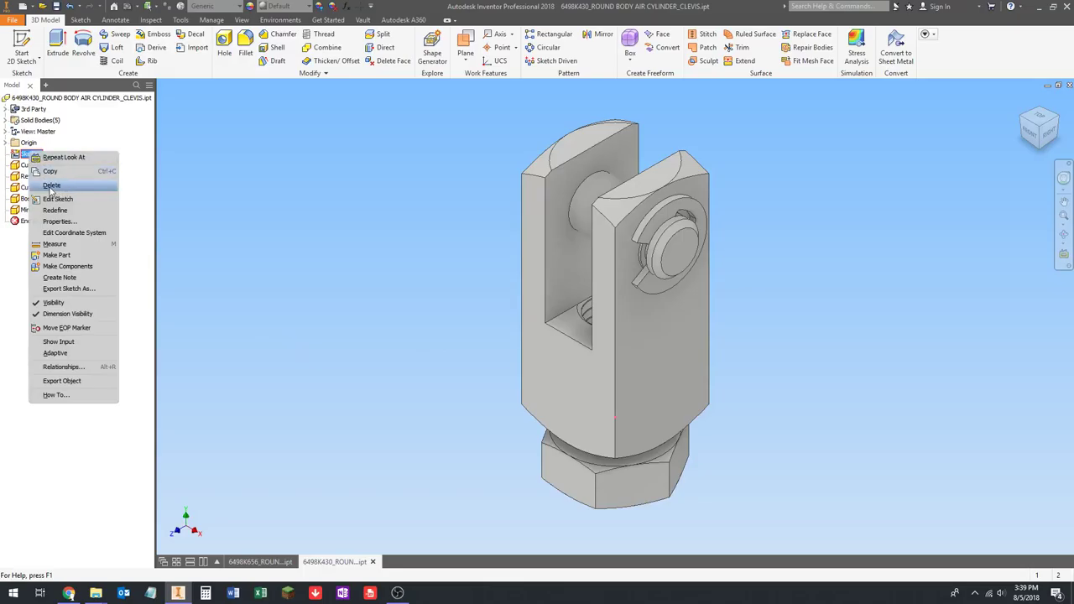
left_click(52, 193)
scroll(352, 225, "up", 3)
scroll(317, 231, "down", 2)
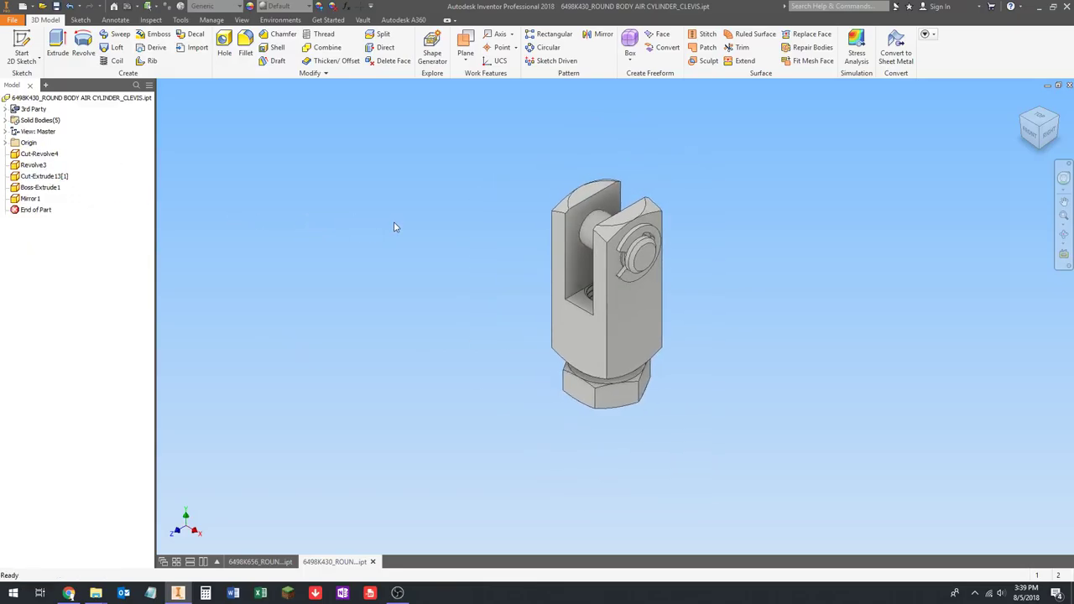
Set the clevis part's material to Steel and its appearance to Zinc.
left_click(214, 5)
scroll(247, 261, "down", 3)
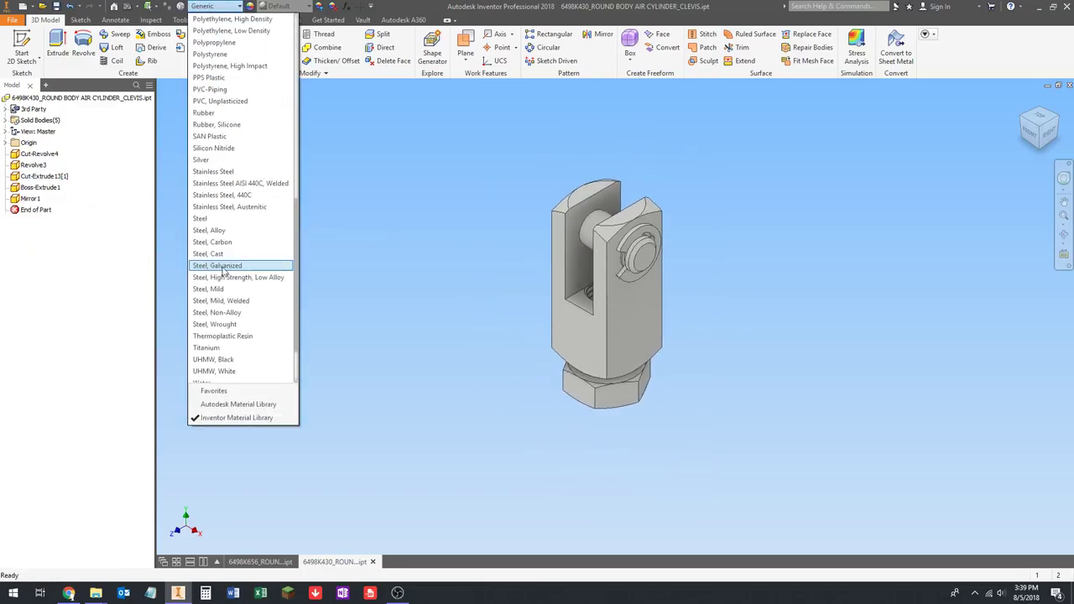
left_click(202, 224)
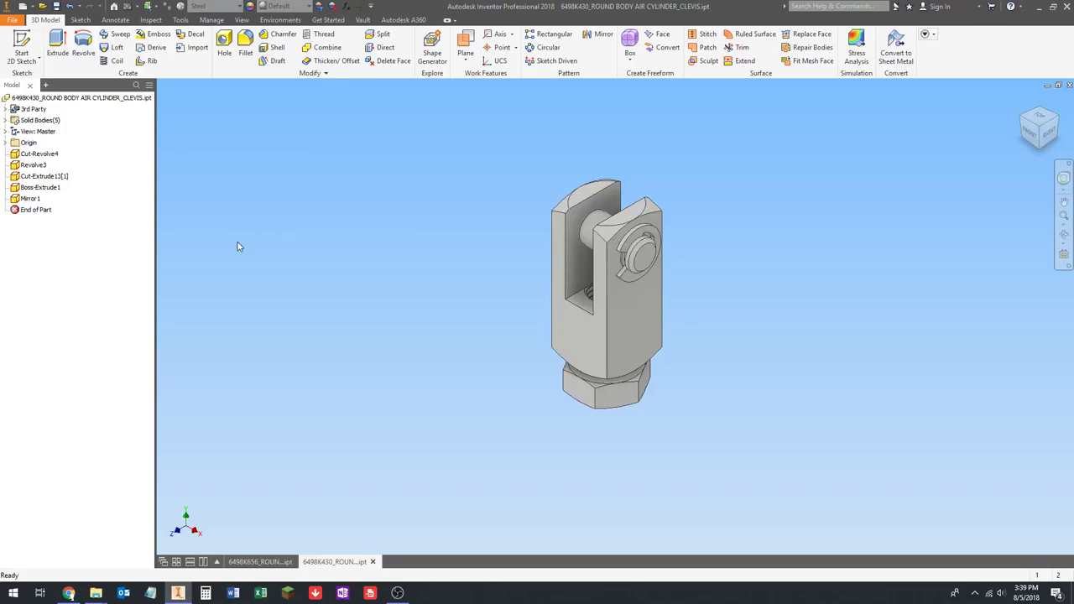
left_click(291, 13)
scroll(306, 281, "down", 6)
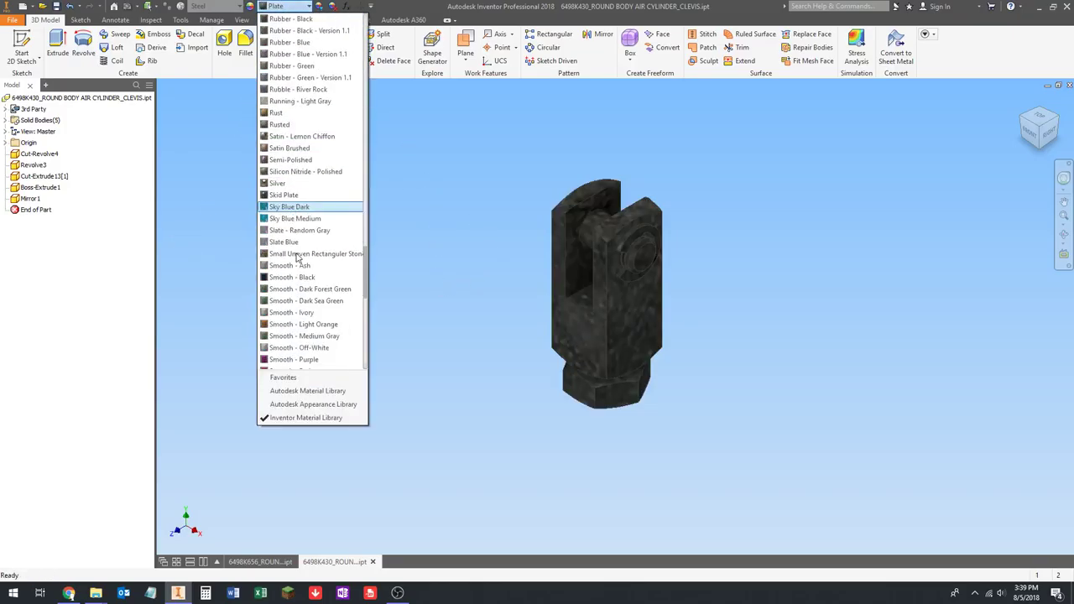
scroll(307, 281, "down", 3)
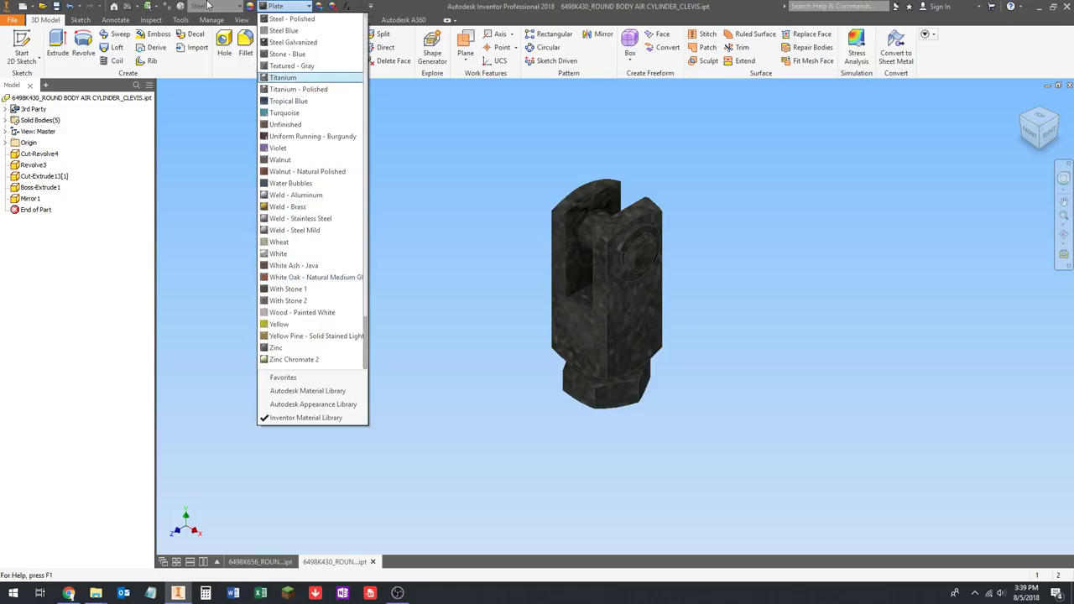
left_click(289, 347)
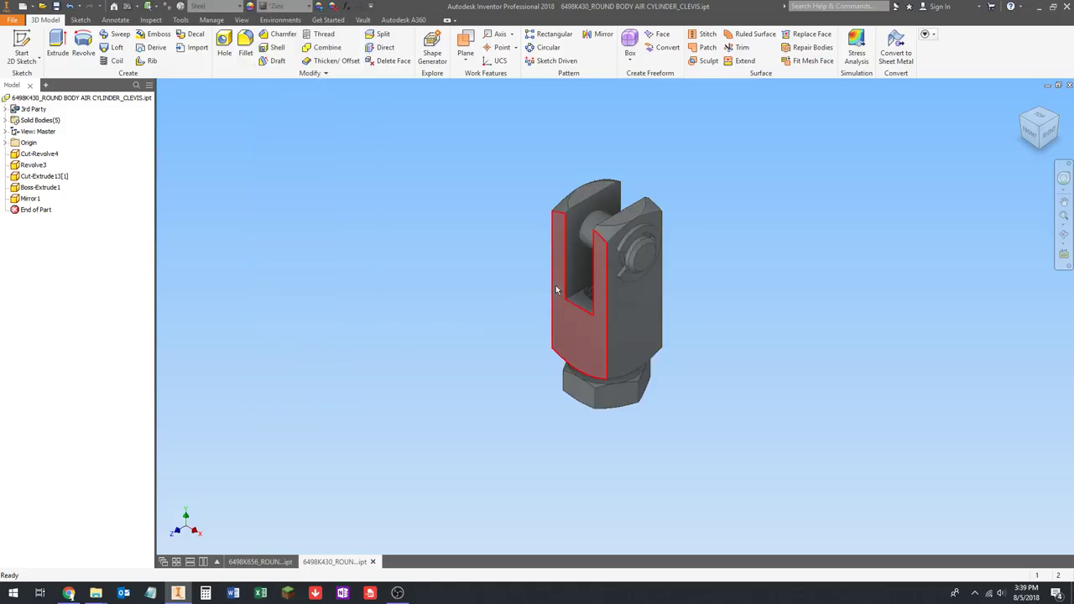
Hide the clevis pin and its two retaining clips, Solid2, Solid4 and Solid5, in the clevis part.
middle_click_drag(553, 290, 640, 197, "shift")
scroll(575, 209, "up", 3)
scroll(586, 218, "down", 3)
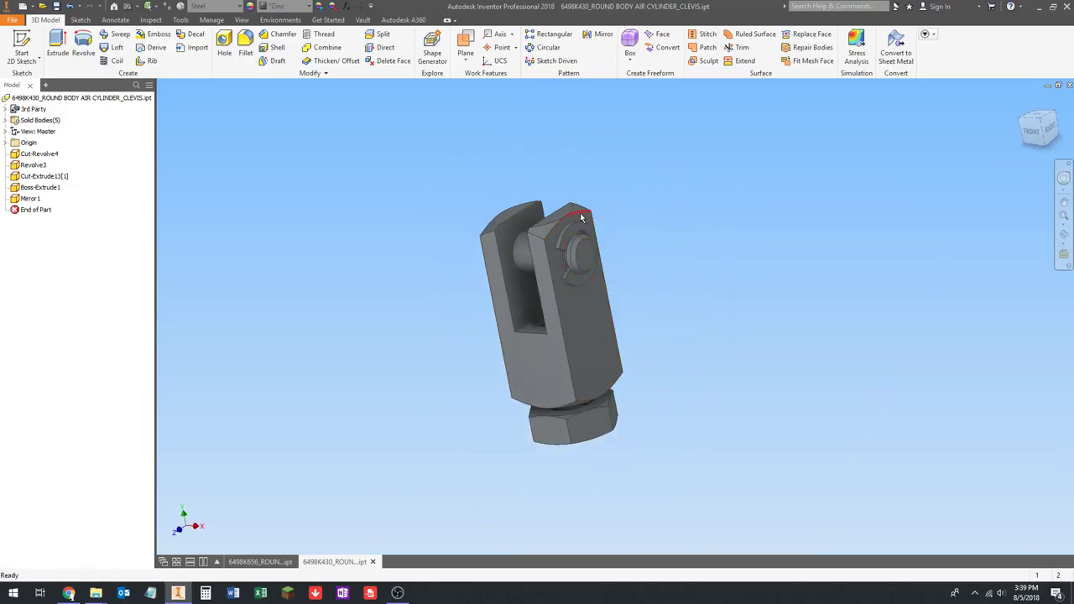
left_click(7, 121)
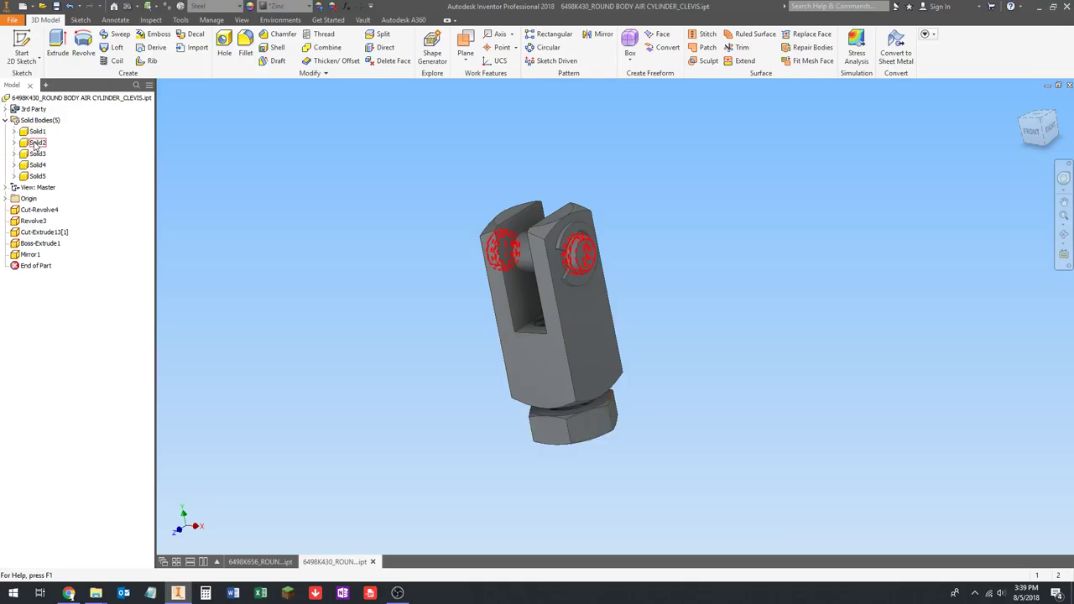
left_click(37, 142)
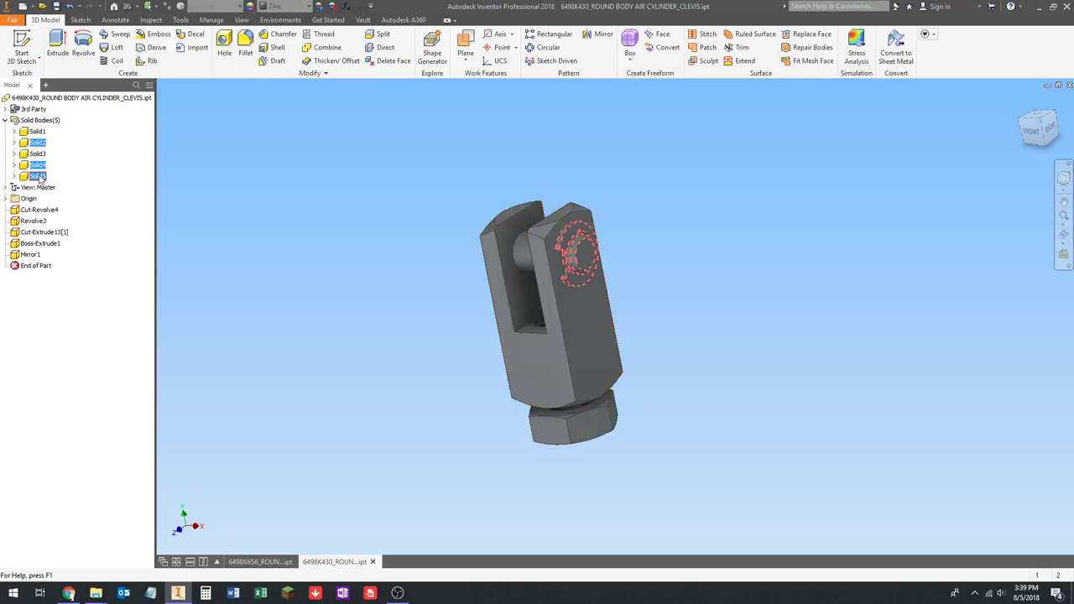
right_click(35, 165)
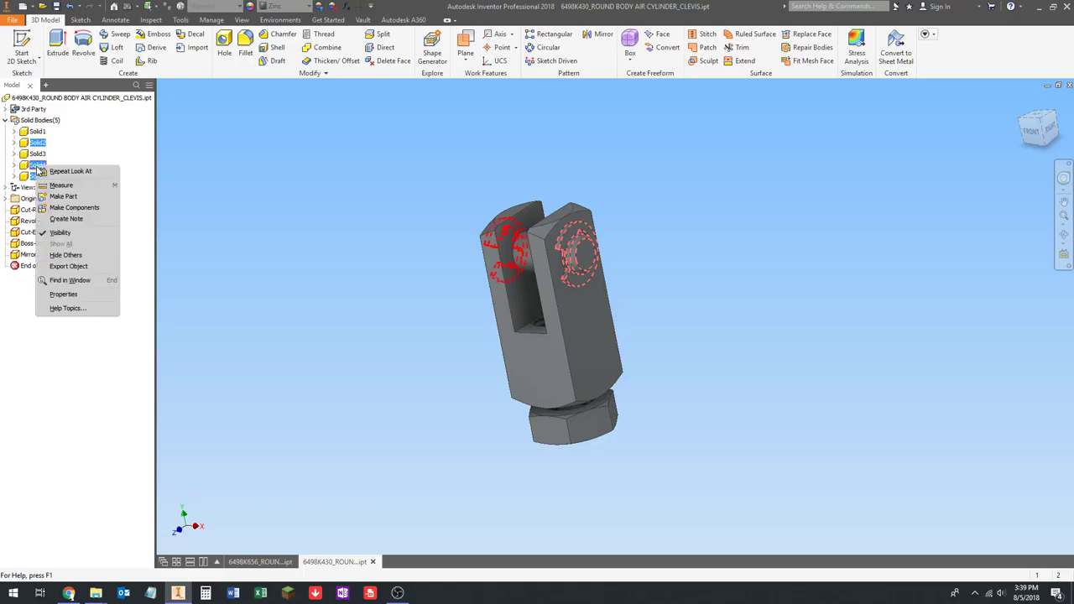
left_click(59, 234)
Examine the clevis's cross holes and slot, and the threaded bore through the hex nut.
middle_click_drag(434, 233, 494, 314, "shift")
scroll(494, 314, "up", 2)
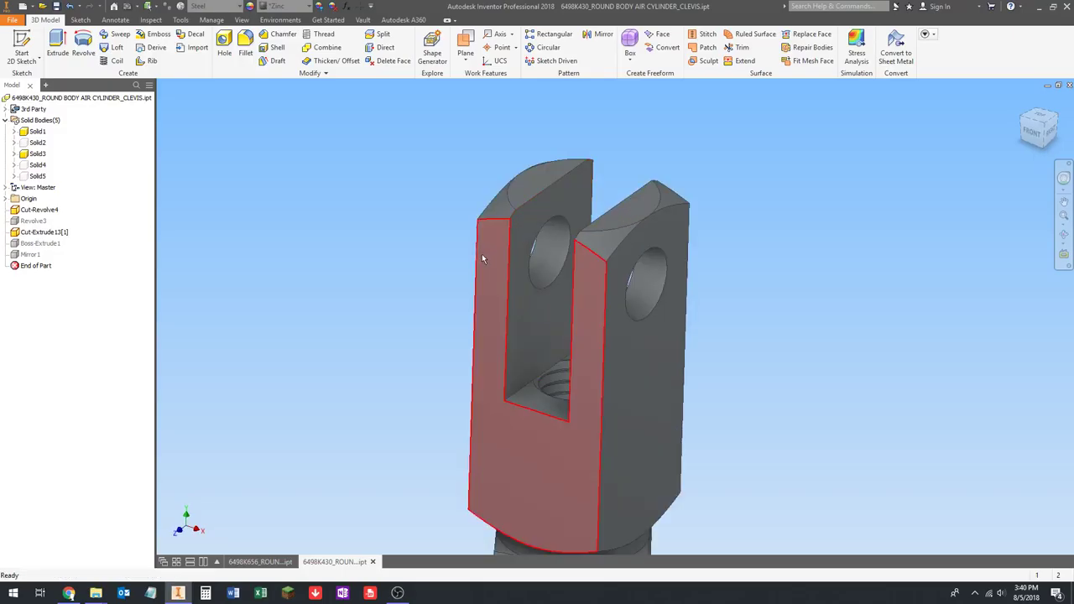
scroll(481, 253, "down", 2)
scroll(448, 223, "up", 2)
middle_click_drag(450, 292, 507, 323, "shift")
scroll(522, 335, "up", 2)
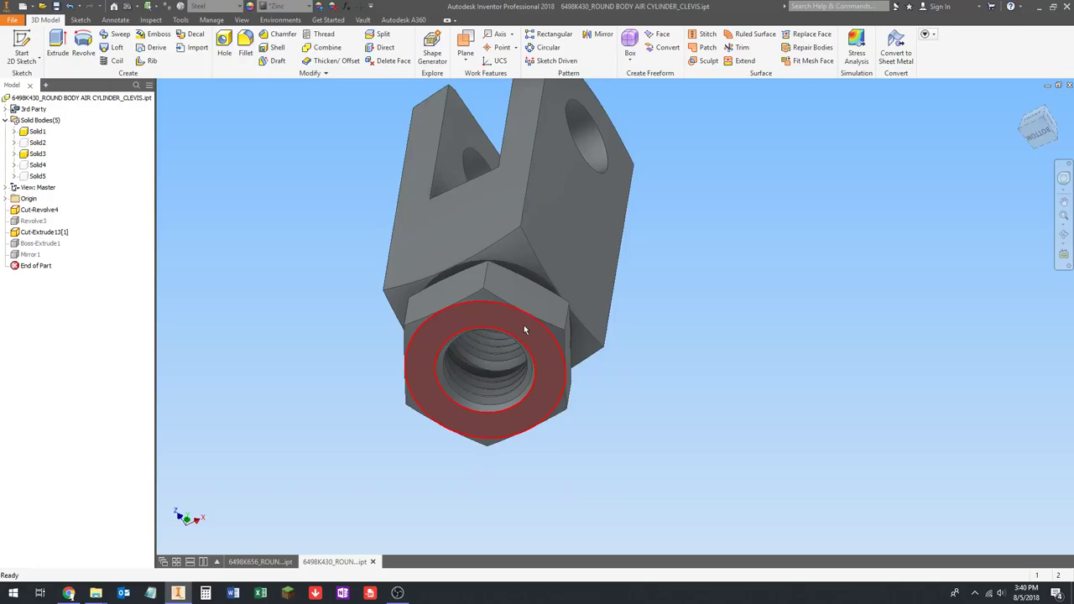
middle_click_drag(519, 334, 419, 369, "shift")
Switch to the air cylinder part and examine the rod's threaded tip and the flats behind it.
left_click(266, 561)
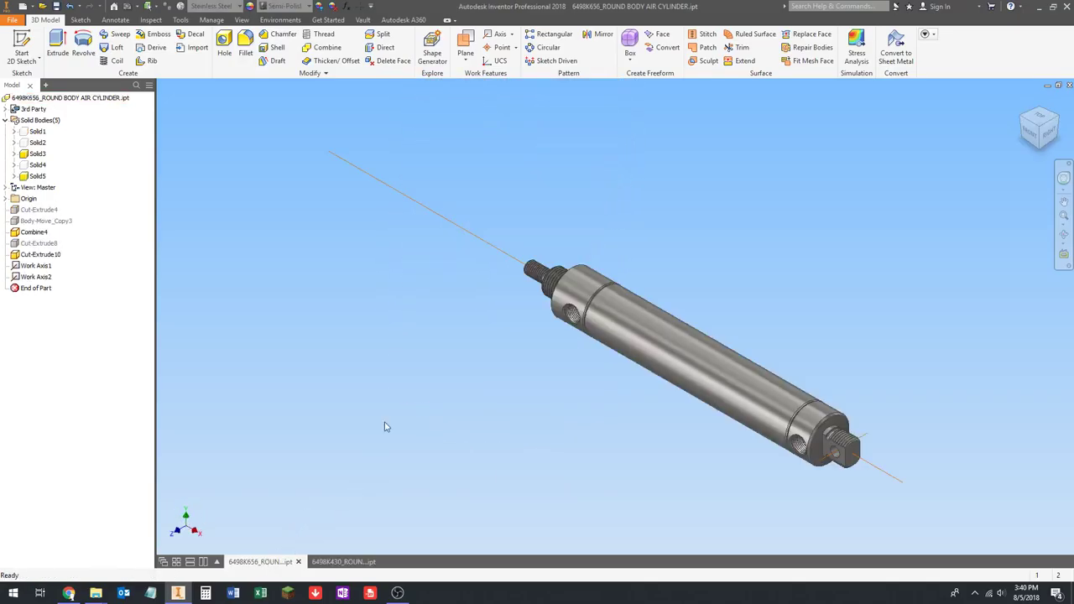
middle_click_drag(384, 427, 457, 319, "shift")
scroll(503, 311, "up", 4)
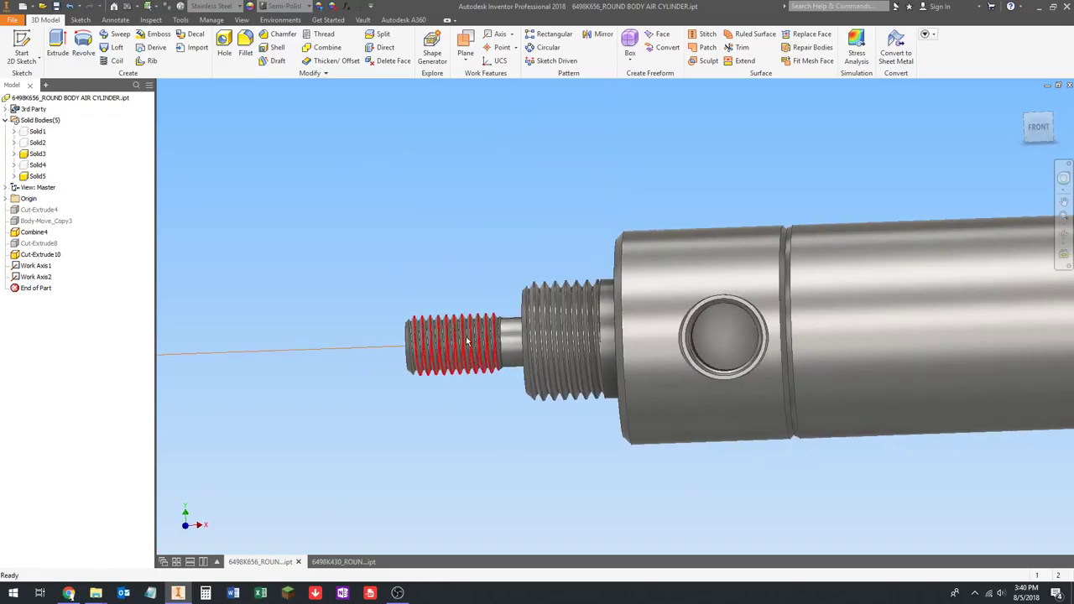
scroll(457, 319, "up", 3)
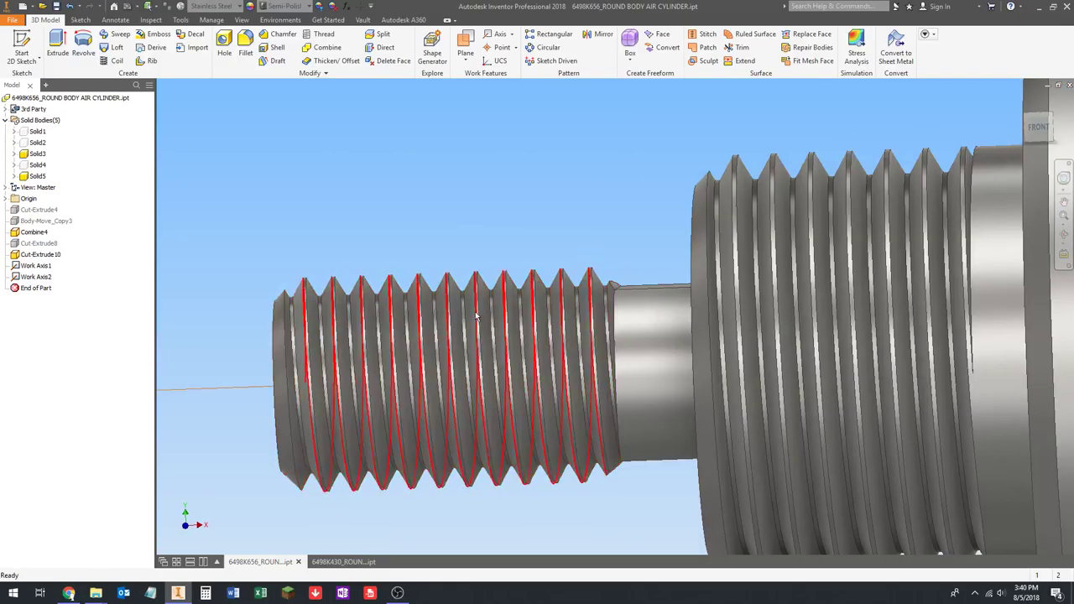
scroll(355, 314, "down", 5)
middle_click_drag(356, 313, 520, 289, "shift")
scroll(494, 340, "up", 5)
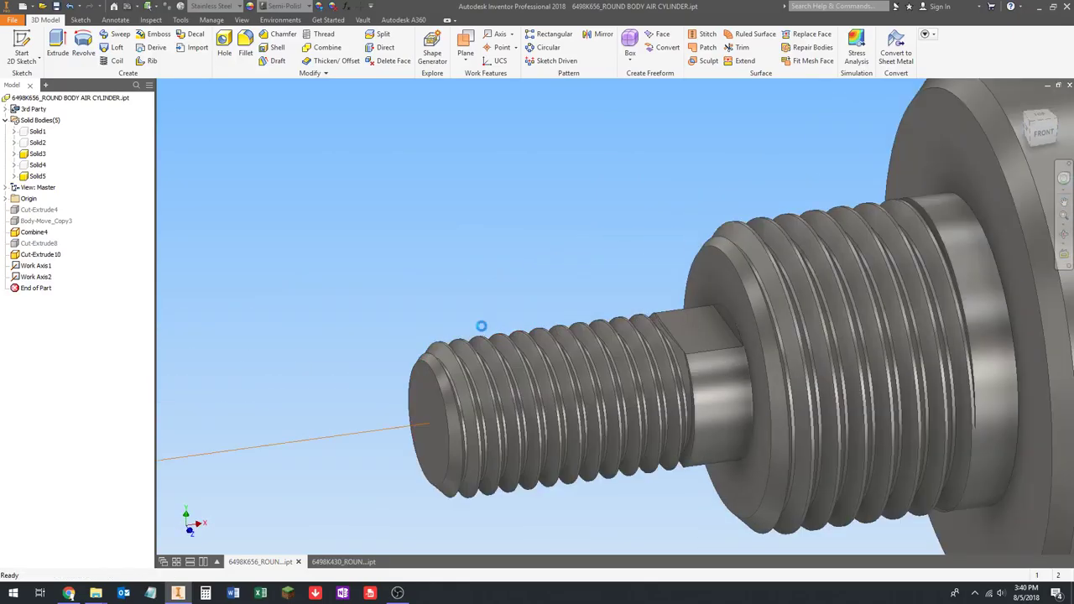
scroll(546, 310, "down", 2)
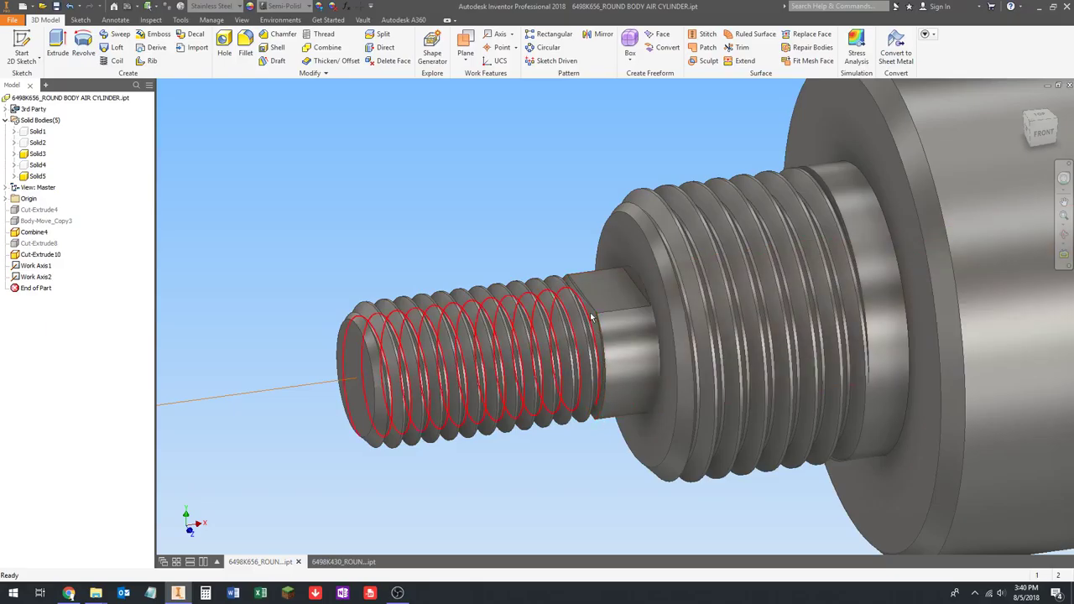
middle_click_drag(568, 434, 494, 400, "shift")
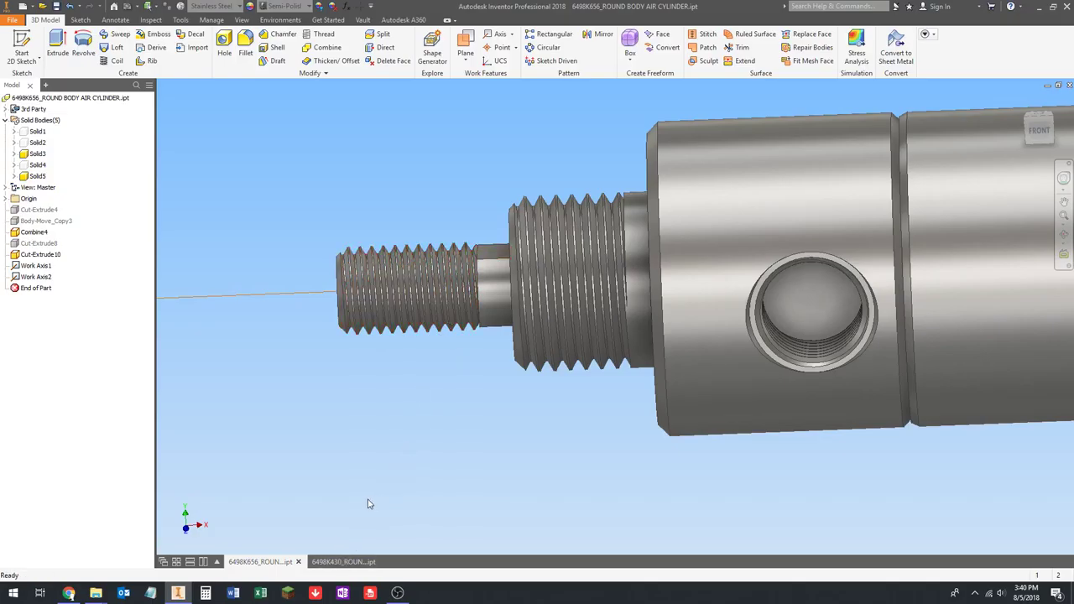
Return to the clevis part and hide the hex nut, Solid1, exposing the clevis body's threaded bore.
left_click(340, 563)
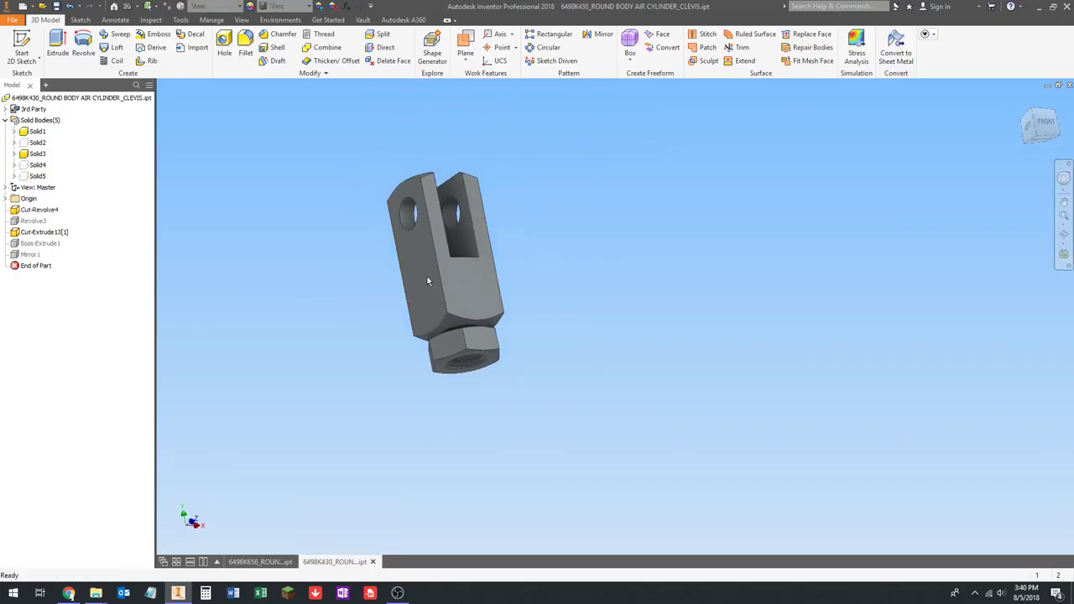
right_click(37, 132)
left_click(59, 200)
middle_click_drag(486, 252, 566, 206, "shift")
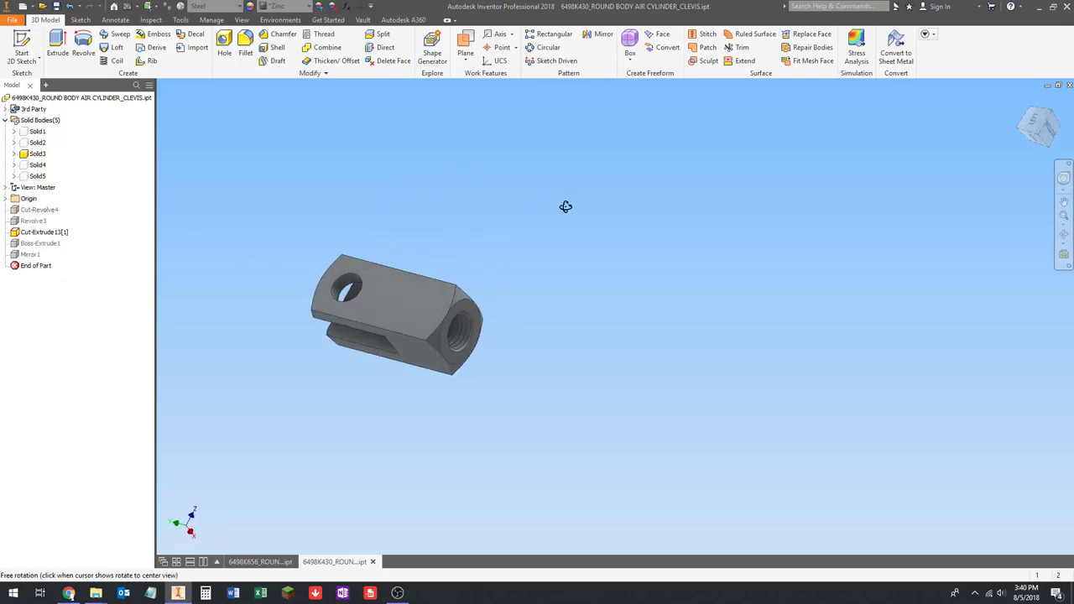
scroll(420, 319, "up", 2)
Compare the clevis body's threaded bore with the air cylinder's threaded rod tip.
left_click(260, 561)
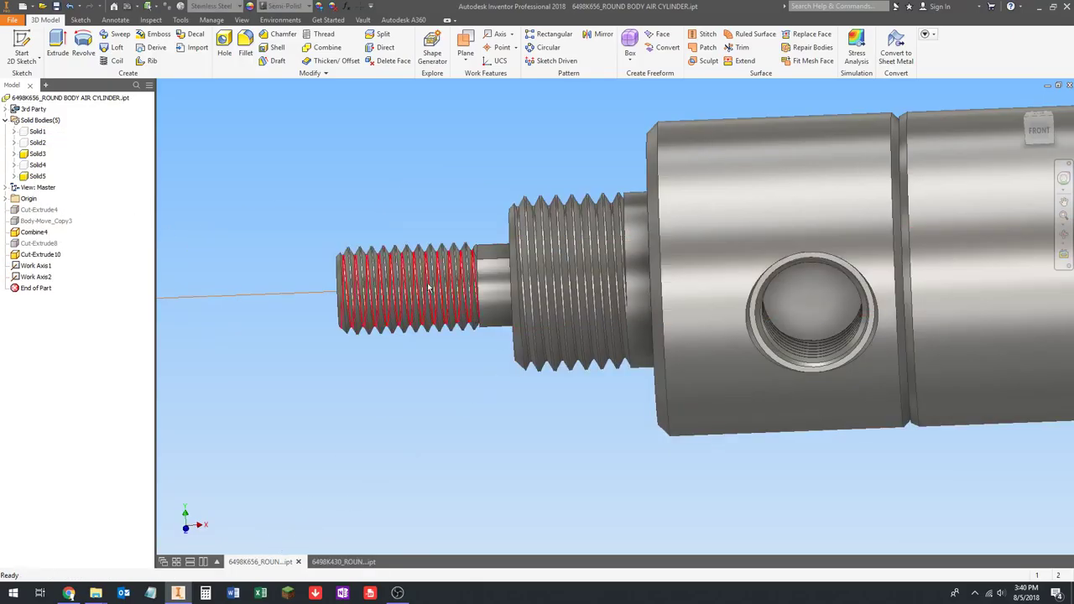
left_click(343, 561)
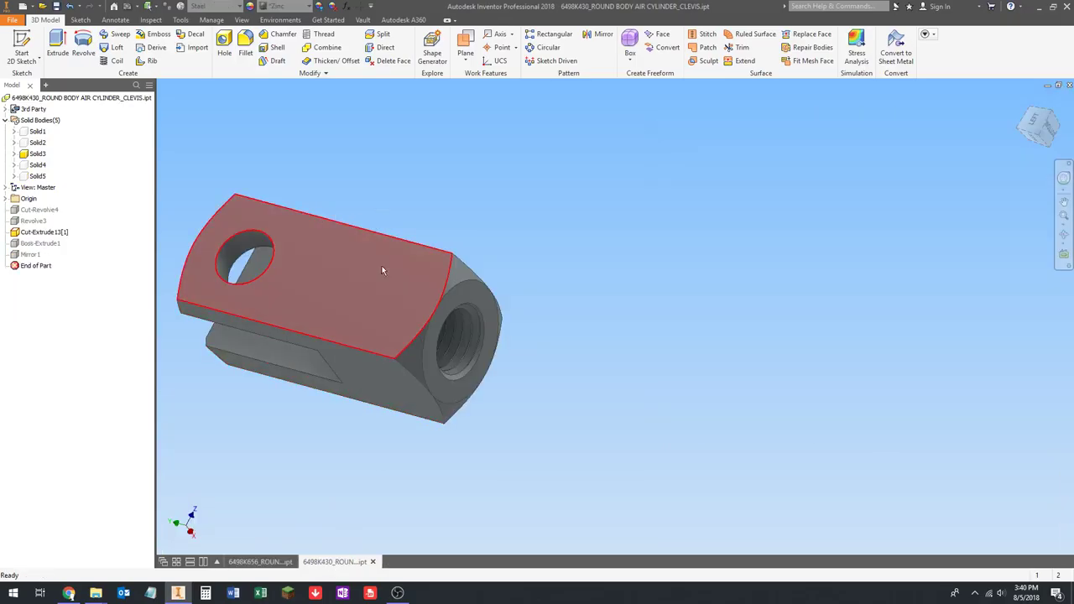
left_click(260, 561)
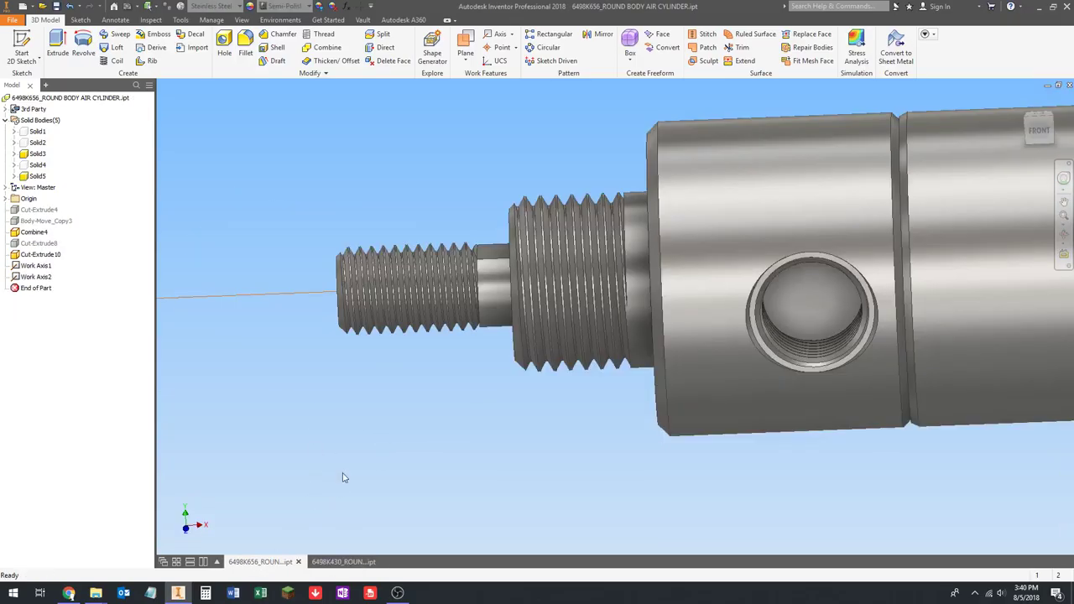
Inspect the cylinder's threaded rod tip, wrench flats and mounting neck up close and against the whole cylinder.
key("F6")
scroll(476, 365, "up", 6)
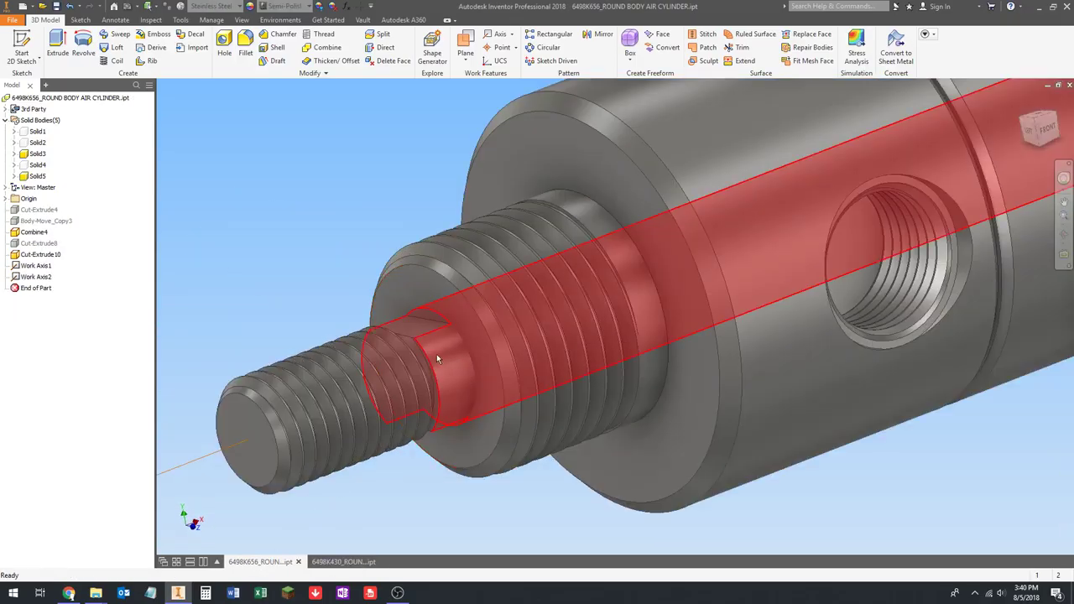
scroll(437, 359, "down", 3)
scroll(408, 348, "down", 4)
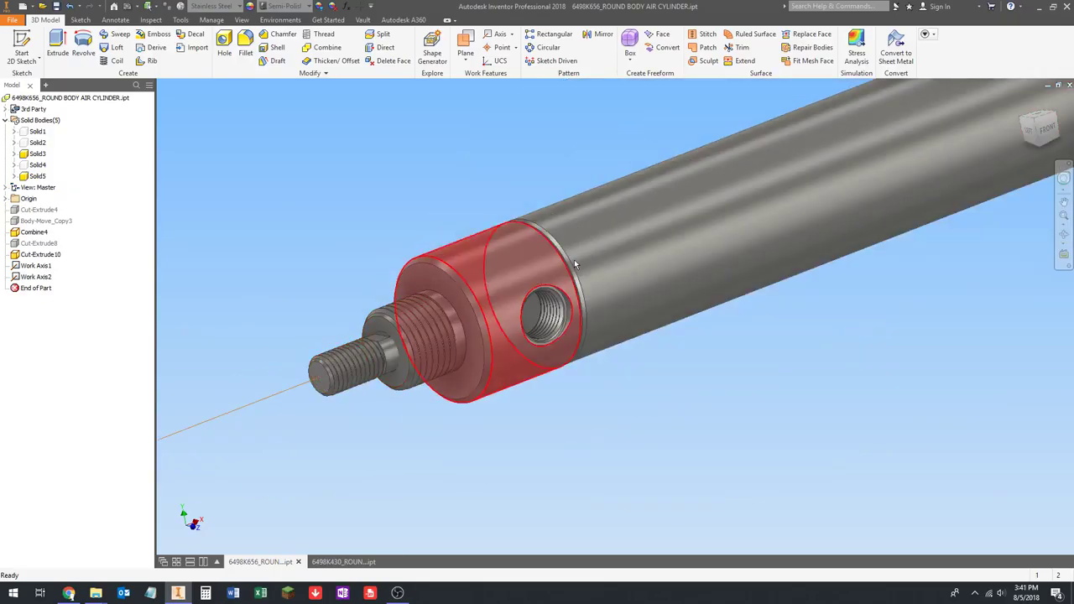
scroll(828, 152, "down", 5)
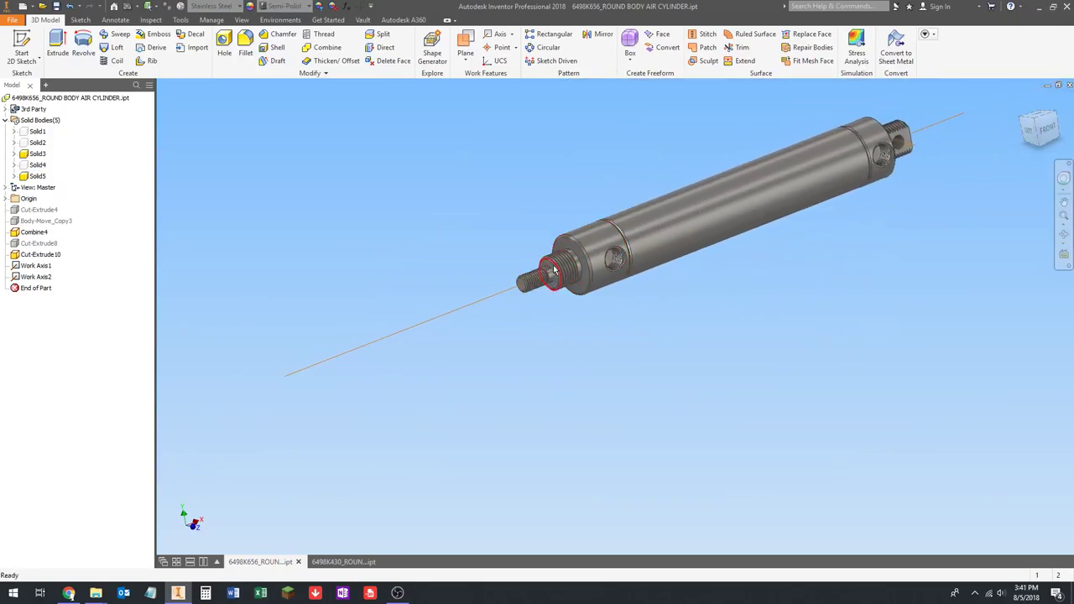
scroll(556, 267, "up", 6)
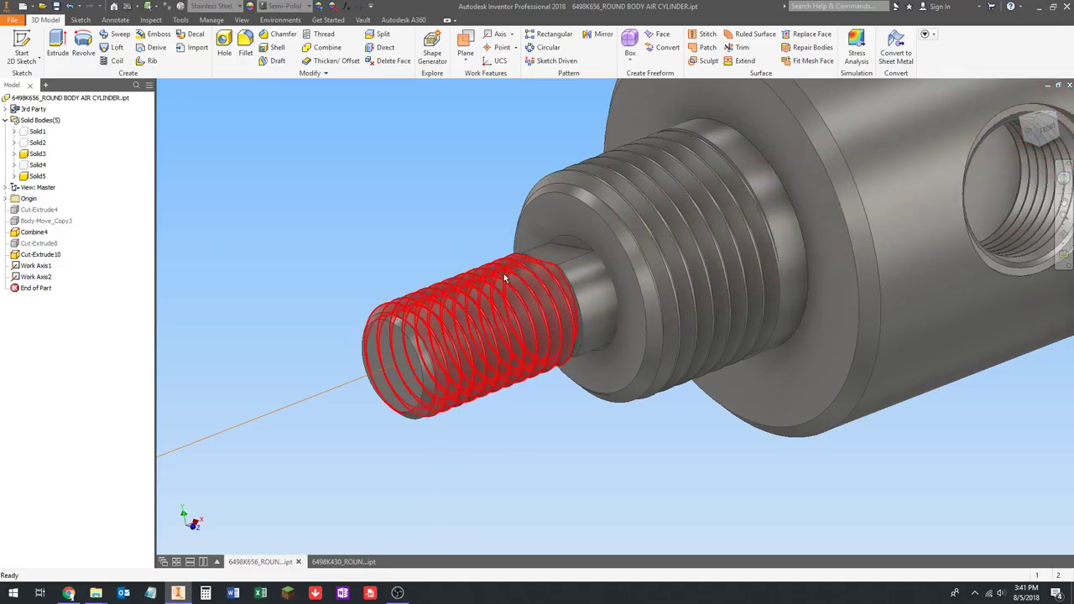
scroll(503, 275, "down", 5)
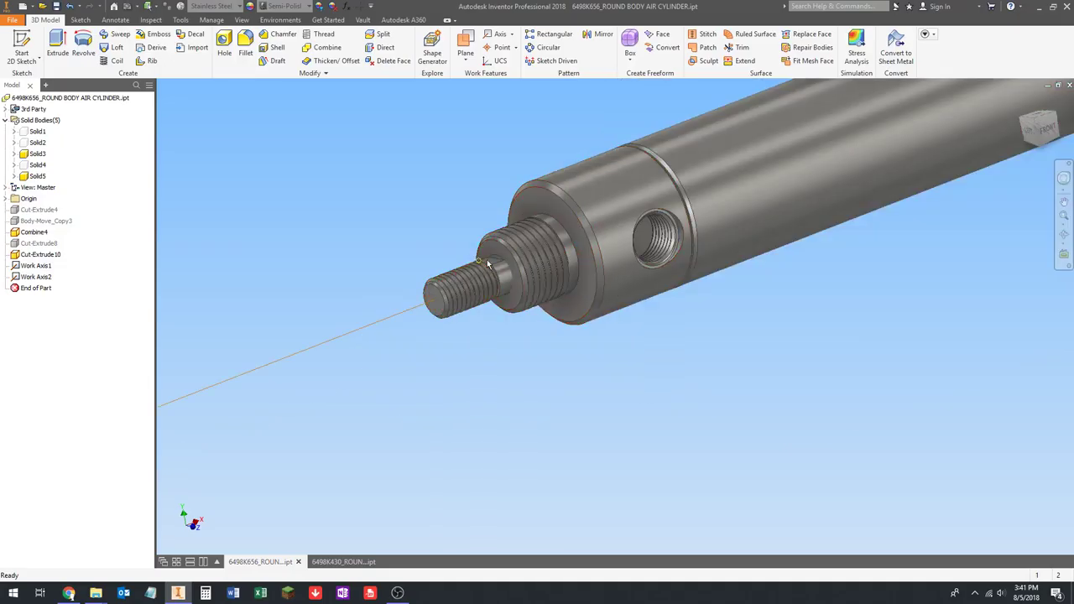
scroll(495, 264, "up", 6)
scroll(526, 402, "down", 1)
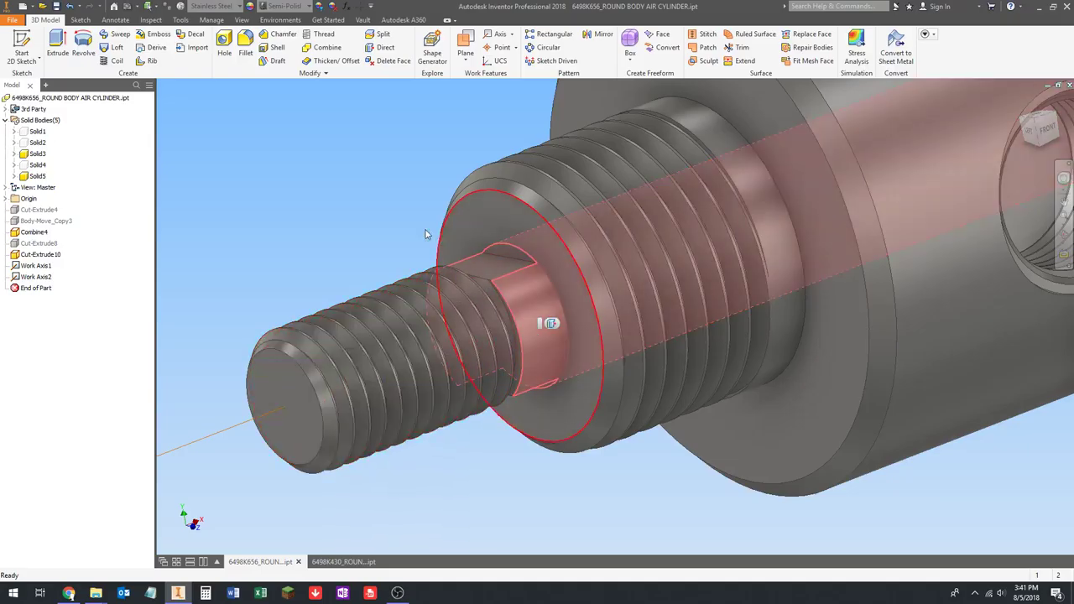
scroll(404, 254, "down", 4)
scroll(404, 255, "down", 5)
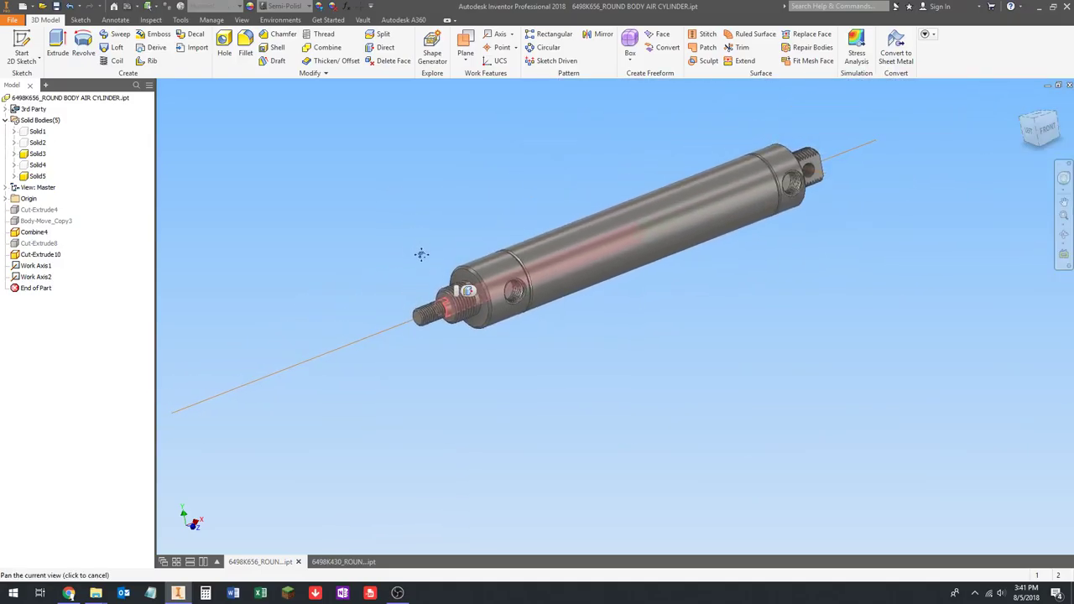
scroll(422, 251, "up", 2)
scroll(421, 255, "down", 2)
scroll(439, 312, "up", 6)
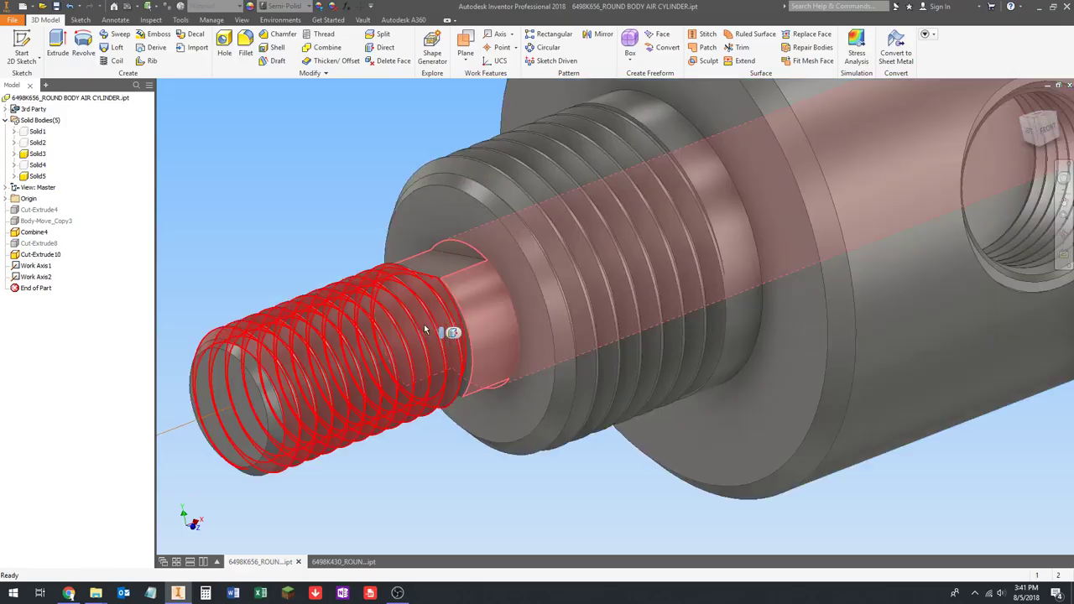
scroll(282, 370, "down", 5)
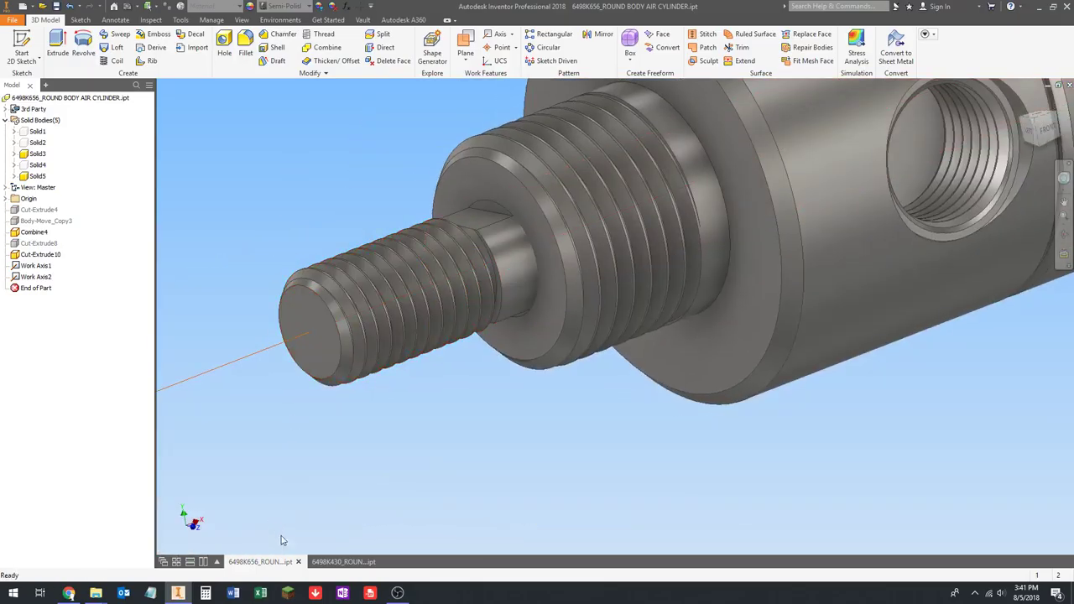
Return to the clevis part and show the hex nut, Solid1, again.
left_click(343, 561)
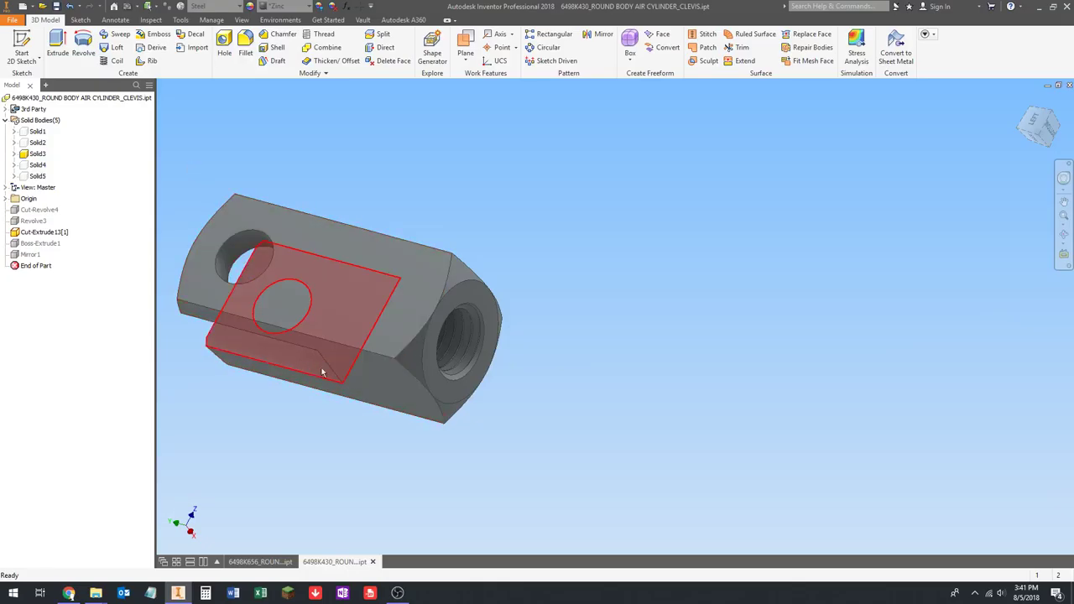
scroll(300, 367, "down", 3)
middle_click_drag(299, 367, 347, 347, "shift")
scroll(388, 286, "up", 4)
scroll(388, 286, "down", 4)
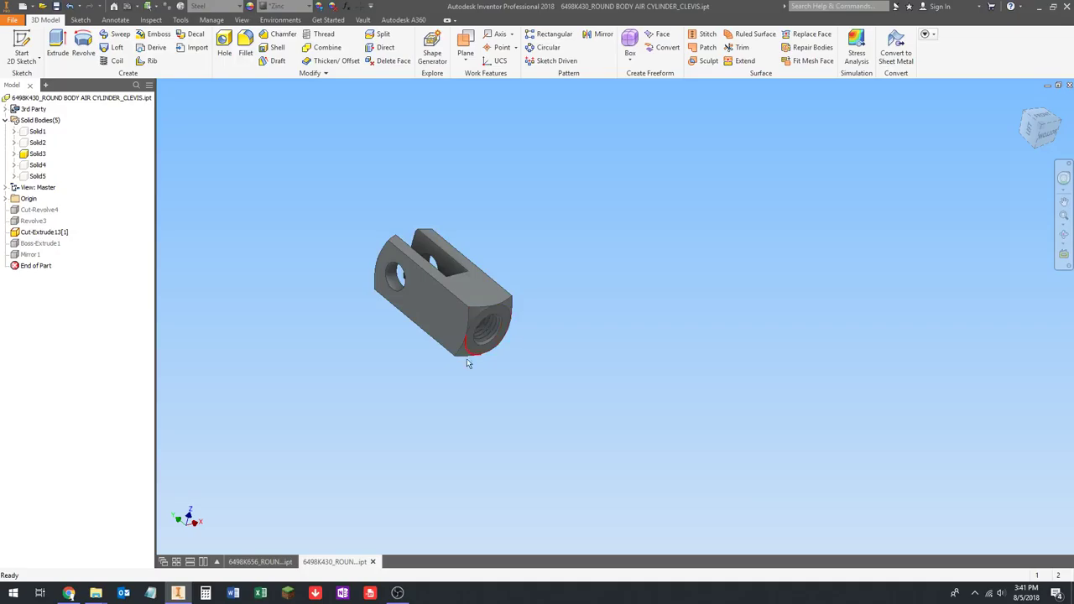
right_click(34, 132)
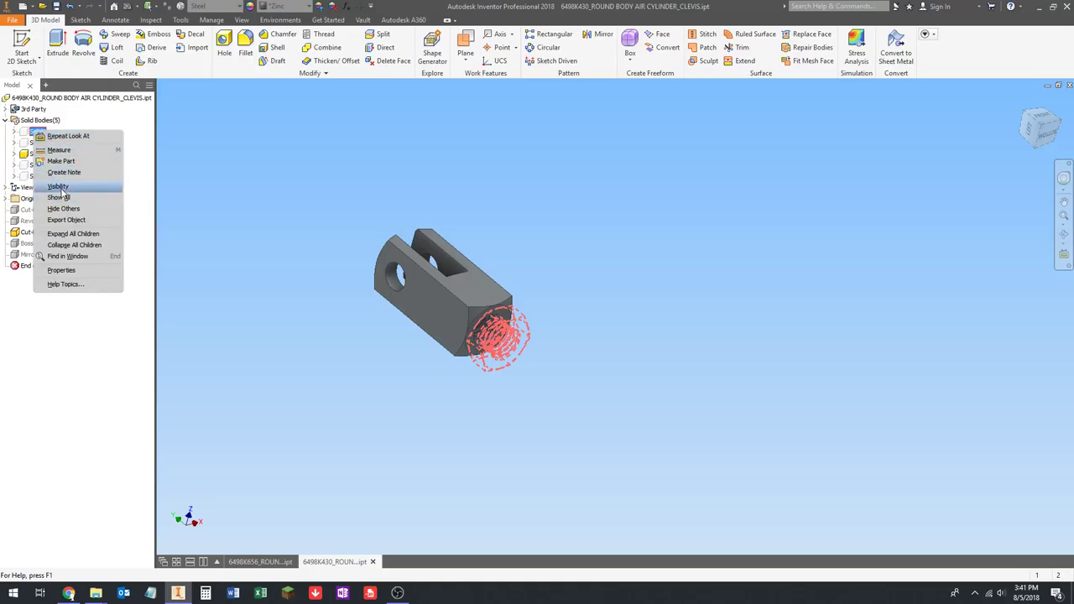
left_click(65, 187)
Examine the hex nut and its gap to the clevis body from the side and at an angle.
scroll(536, 335, "up", 5)
scroll(537, 335, "down", 5)
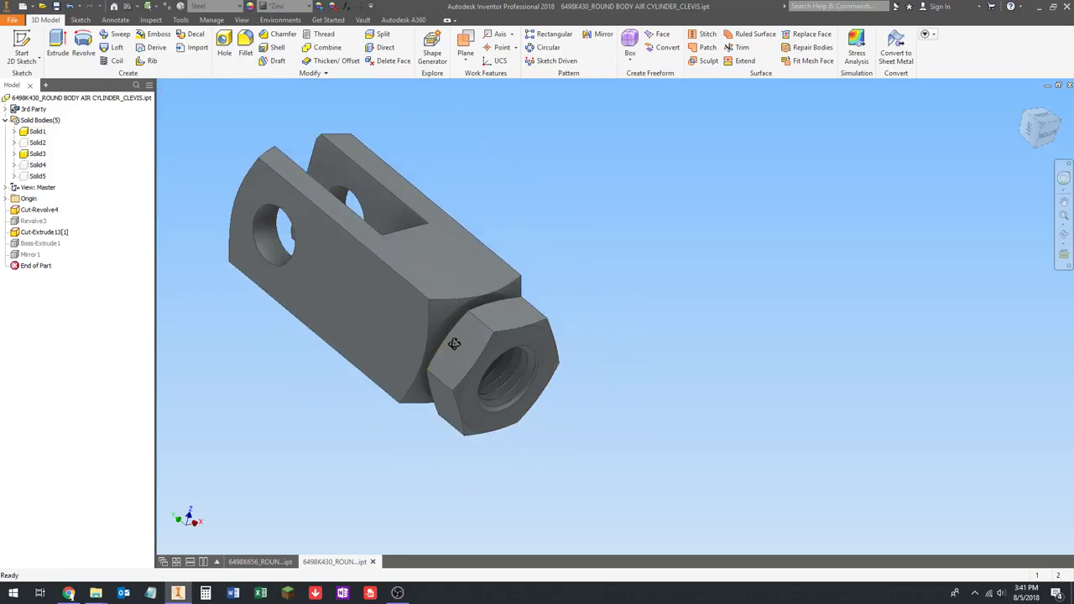
middle_click_drag(537, 335, 499, 344, "shift")
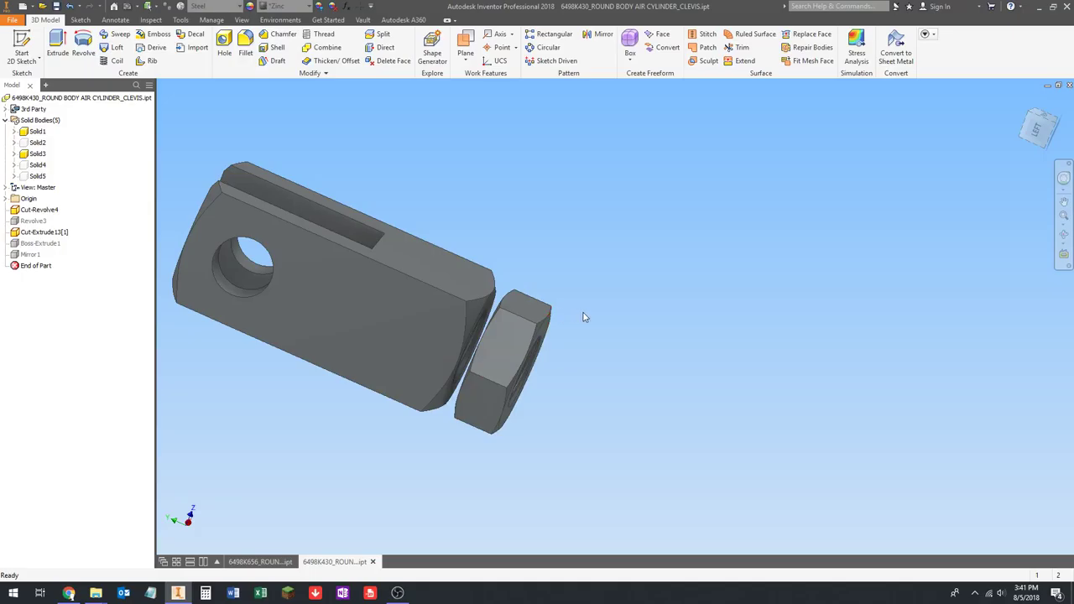
key("F6")
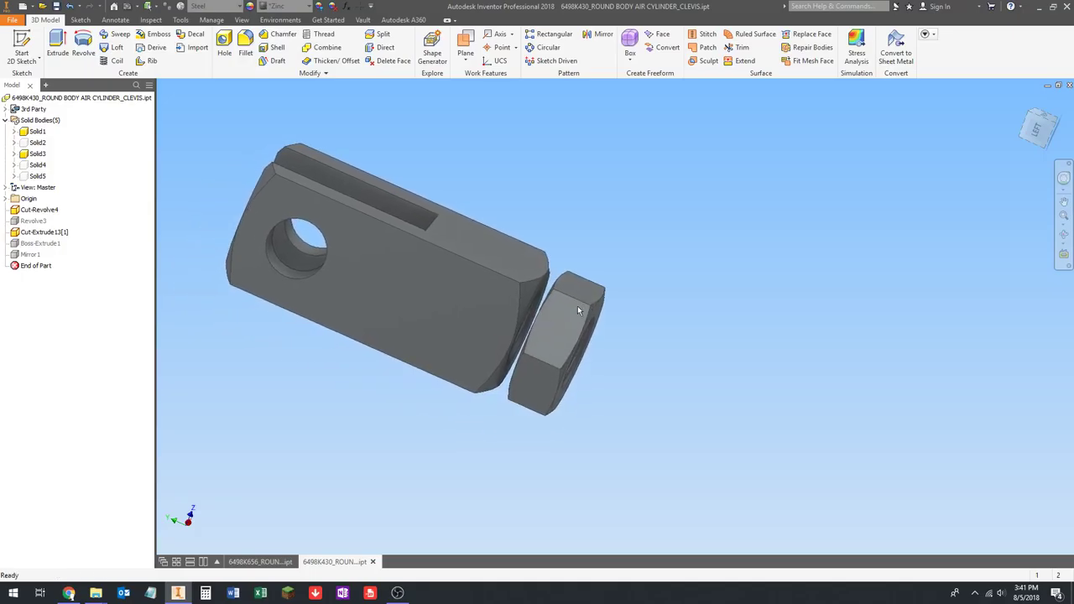
key("F5")
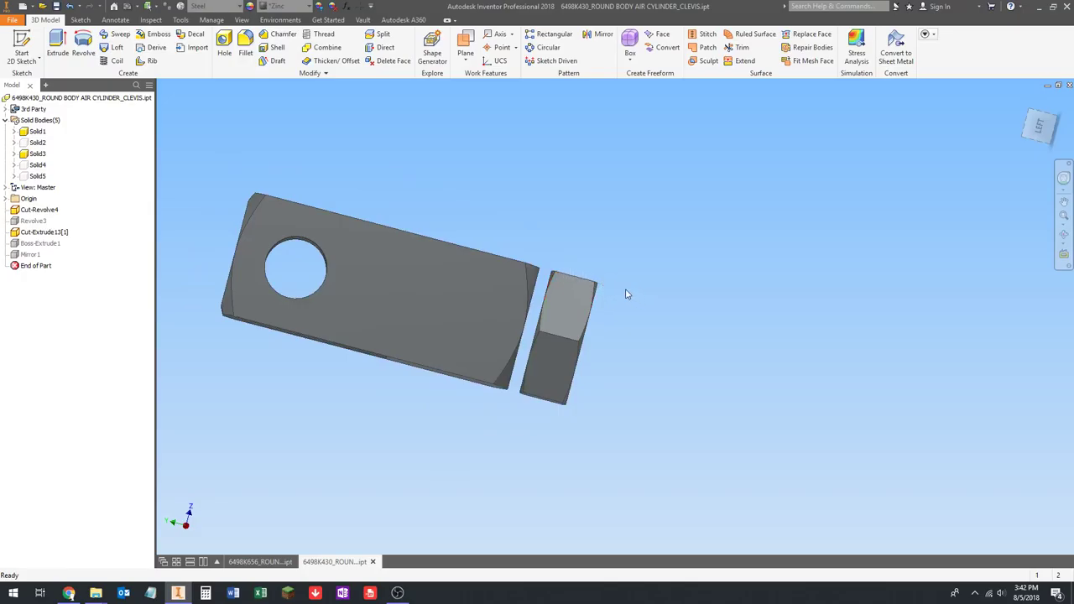
key("F6")
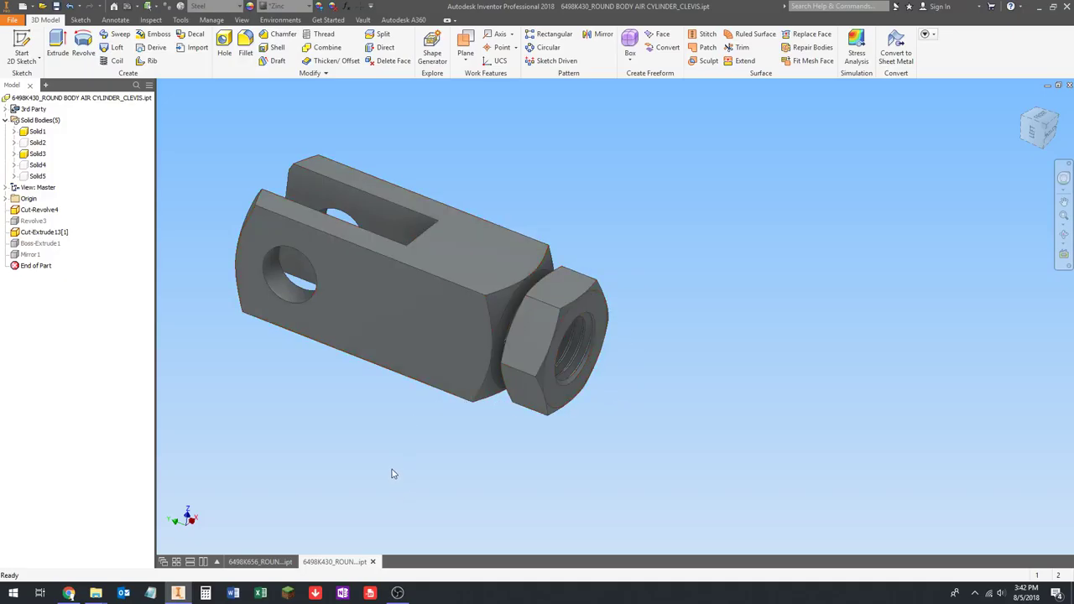
middle_click_drag(425, 462, 455, 462, "shift")
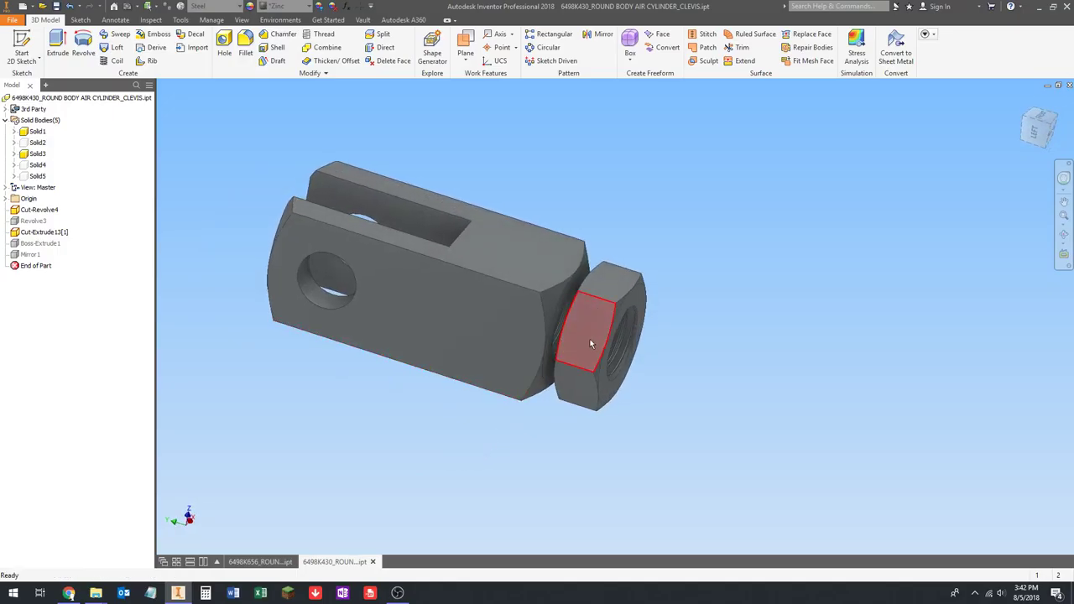
Create a work axis through the clevis body's pin hole.
middle_click_drag(460, 333, 445, 292, "shift")
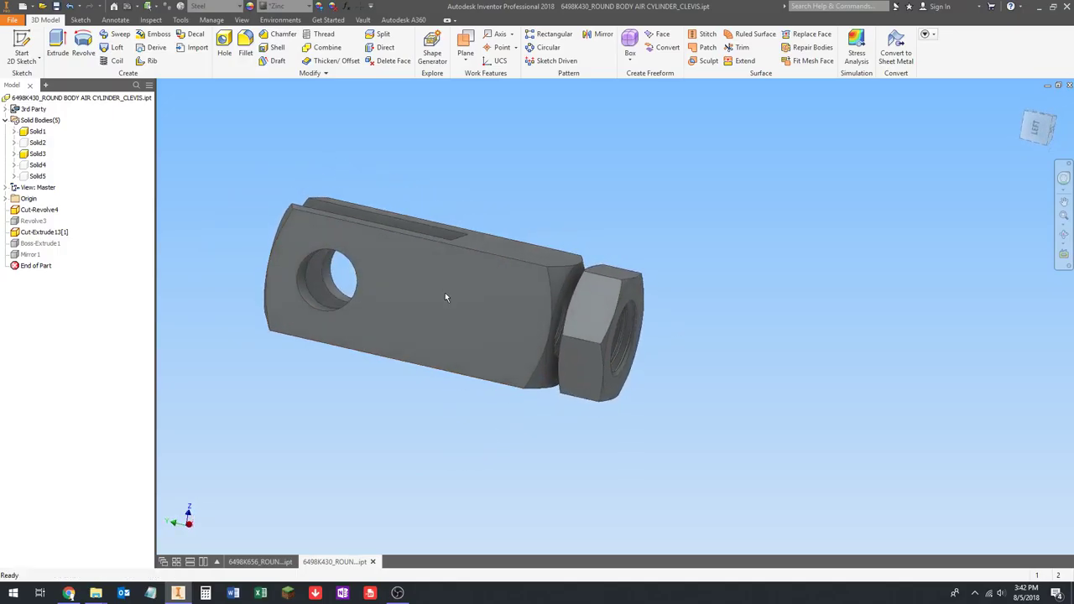
middle_click_drag(625, 322, 417, 293, "shift")
middle_click_drag(422, 159, 550, 200, "shift")
left_click(495, 35)
scroll(335, 295, "up", 3)
left_click(344, 331)
Create a second work axis through the hex nut's threaded bore, and check it against the bore threads inside the clevis slot.
scroll(403, 293, "down", 2)
middle_click_drag(403, 293, 455, 268, "shift")
scroll(613, 313, "up", 3)
middle_click_drag(613, 314, 605, 221, "shift")
scroll(647, 310, "up", 5)
key("F6")
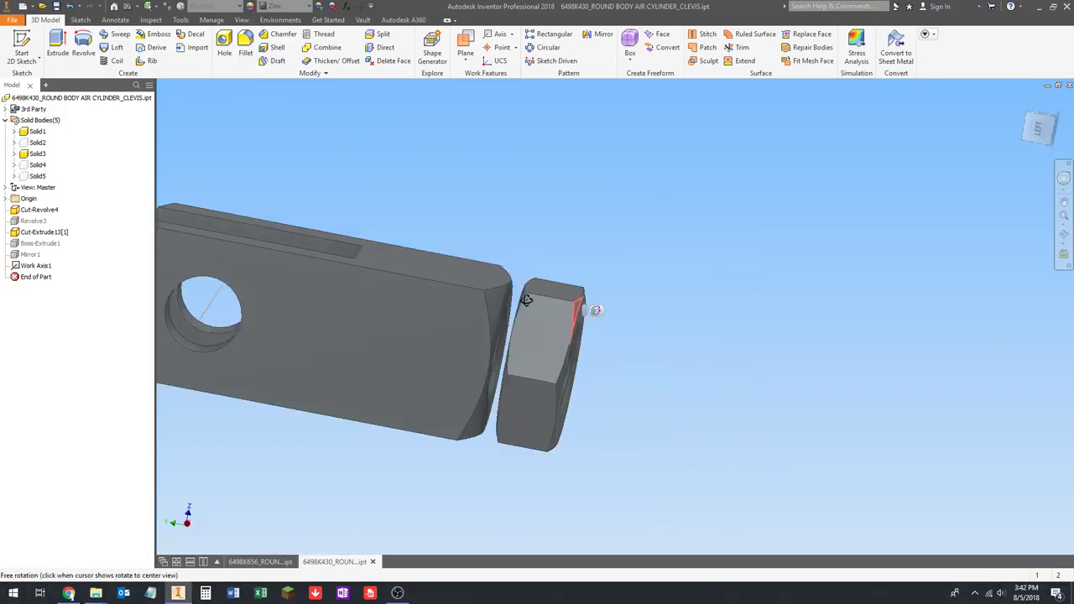
left_click(495, 33)
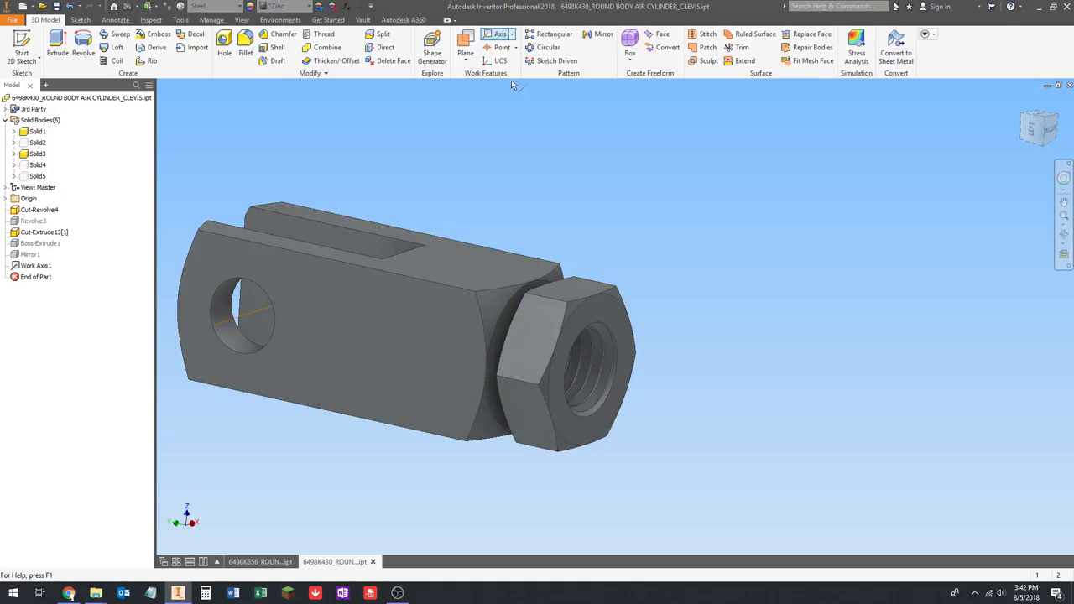
left_click(495, 308)
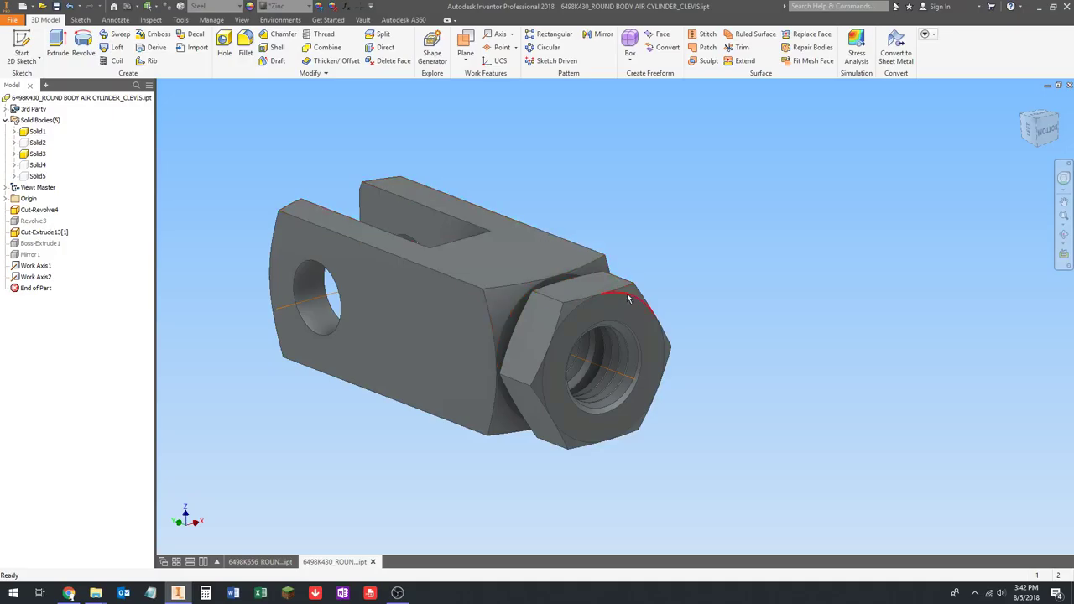
middle_click_drag(575, 438, 367, 261, "shift")
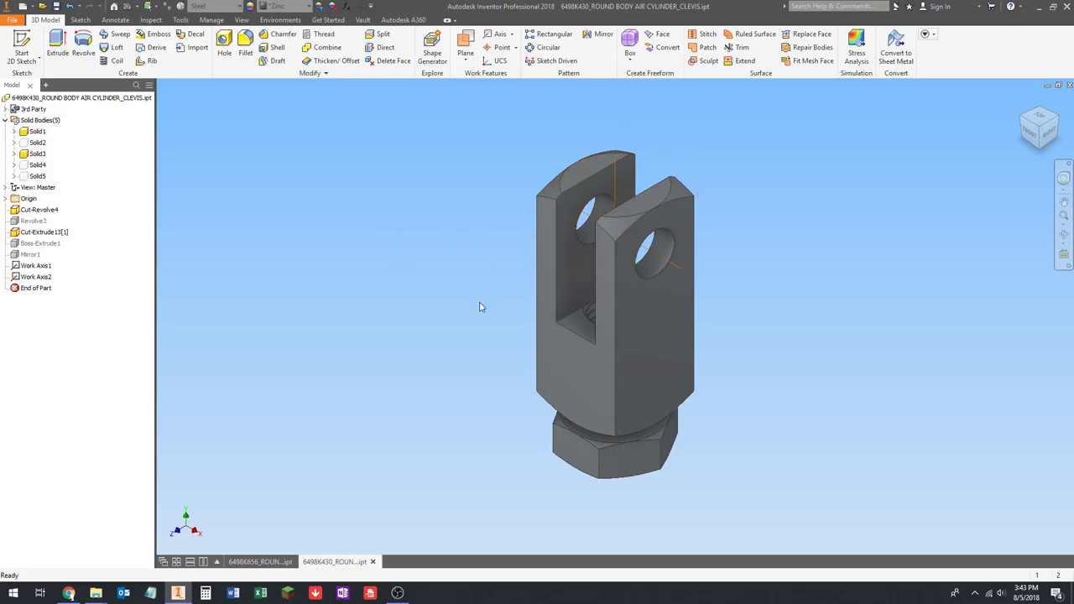
middle_click_drag(336, 316, 487, 326, "shift")
scroll(657, 295, "down", 5)
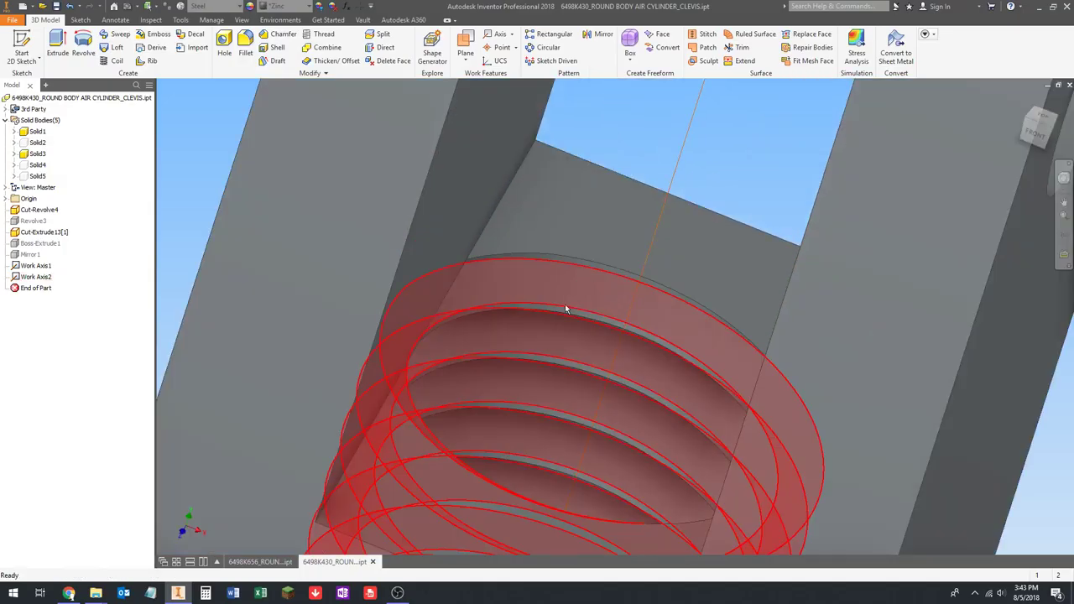
key("F6")
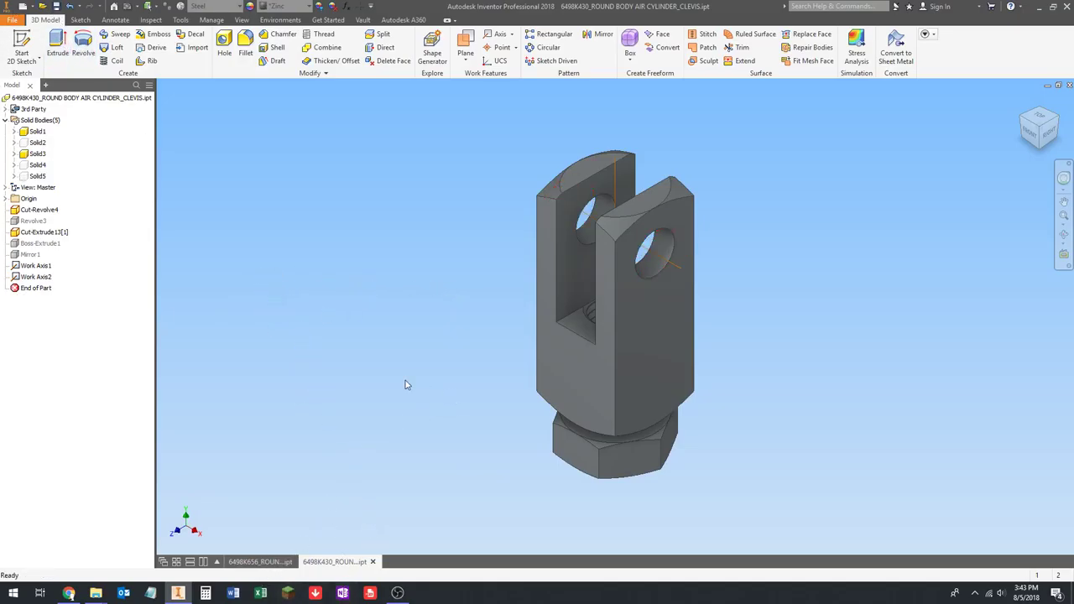
Create a new assembly from the Standard.iam template and show it in an isometric view.
key("ctrl+n")
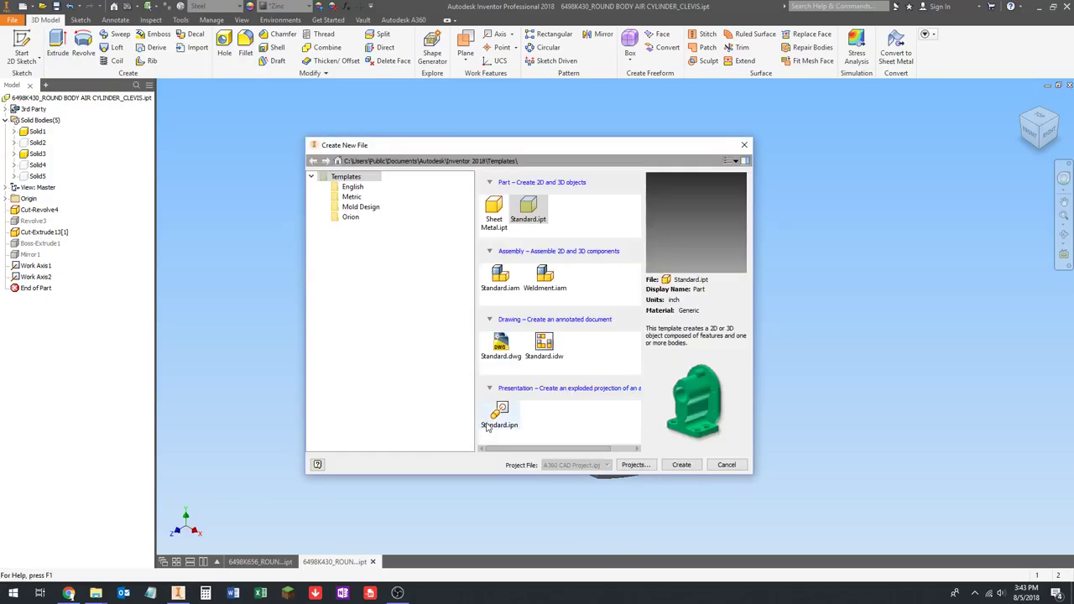
left_click(497, 284)
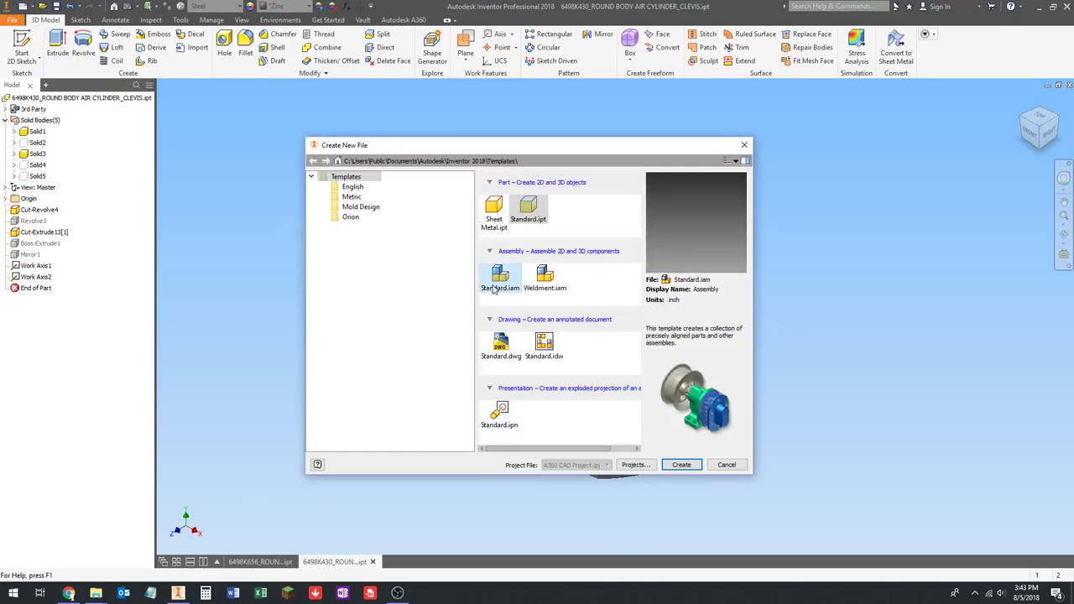
left_click(681, 465)
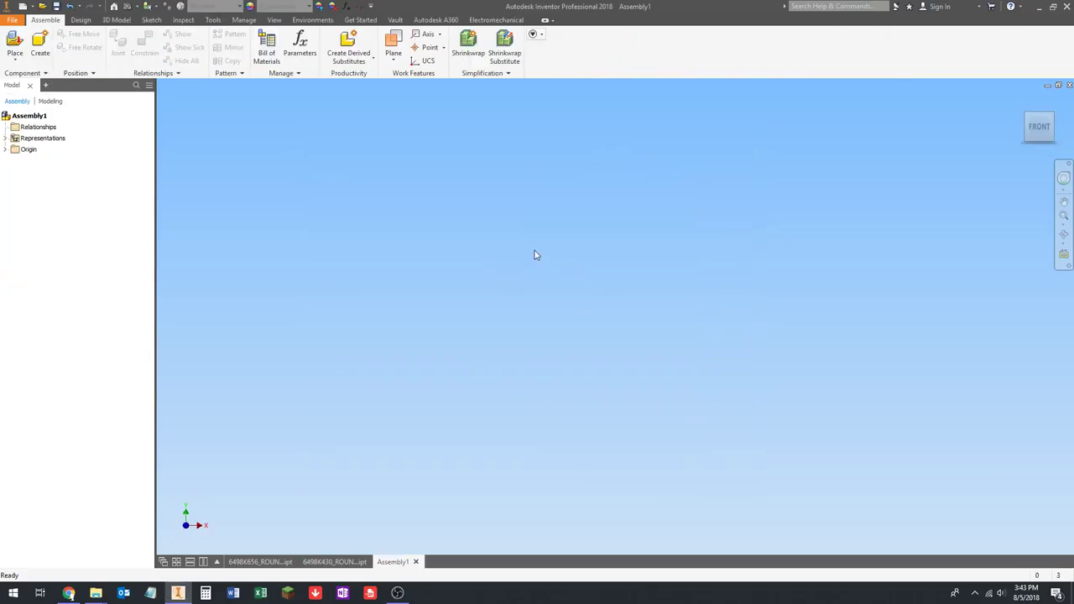
left_click(1024, 103)
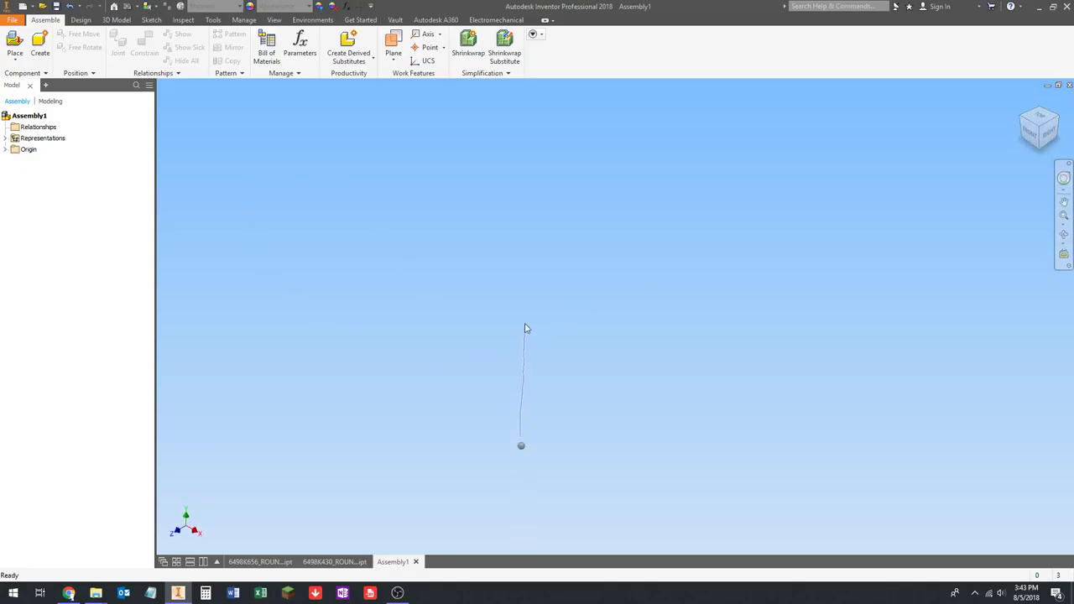
Start placing a component and open the CAD Class Pneumatic Joint folder with its files shown as thumbnails.
key("p")
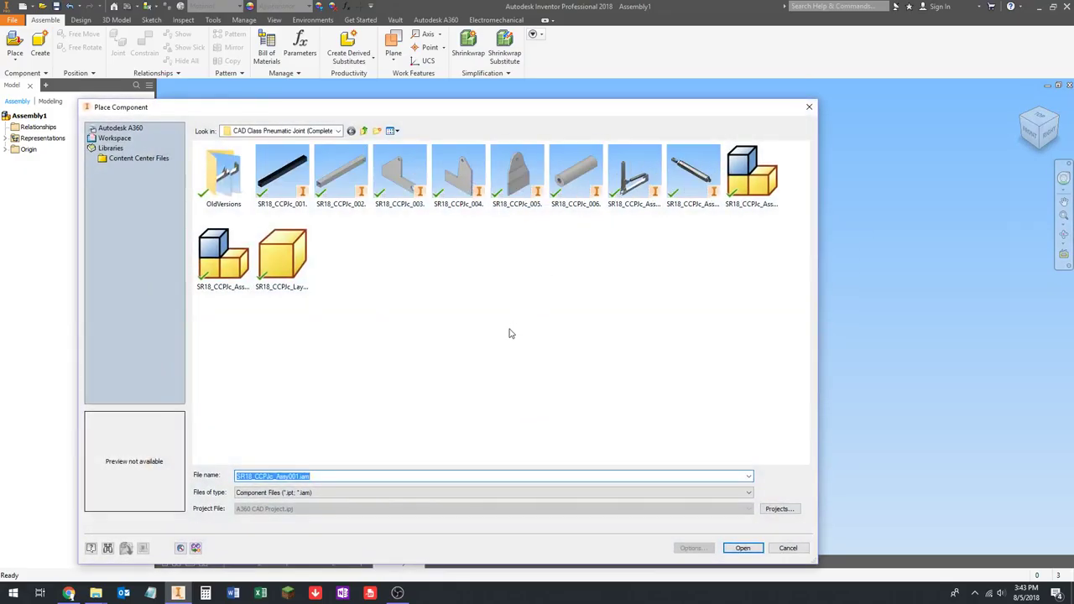
left_click(363, 131)
double_click(297, 171)
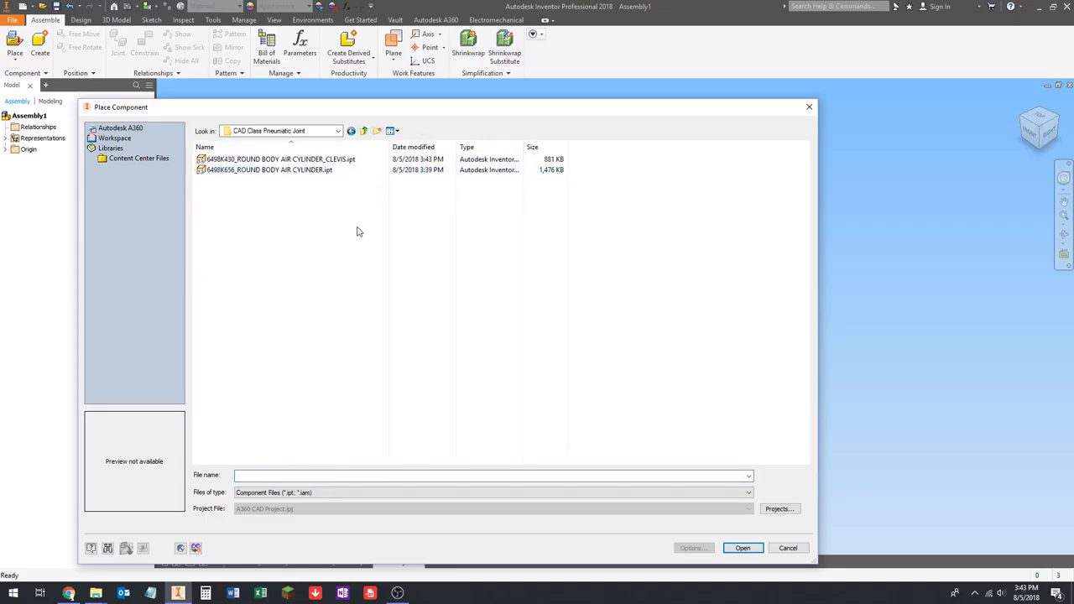
left_click(398, 131)
left_click(421, 158)
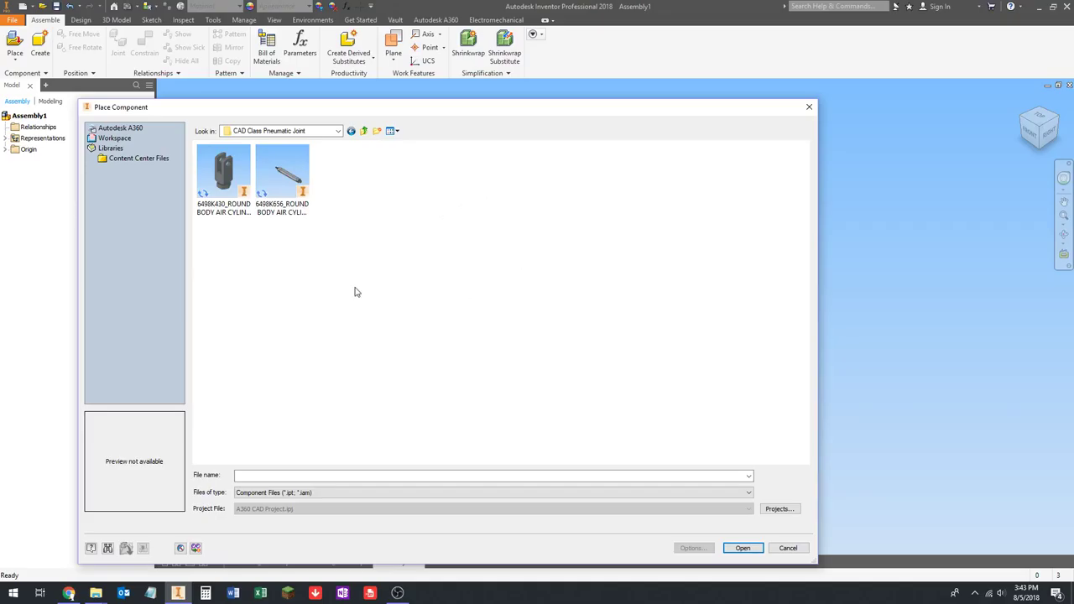
left_click_drag(399, 110, 455, 83)
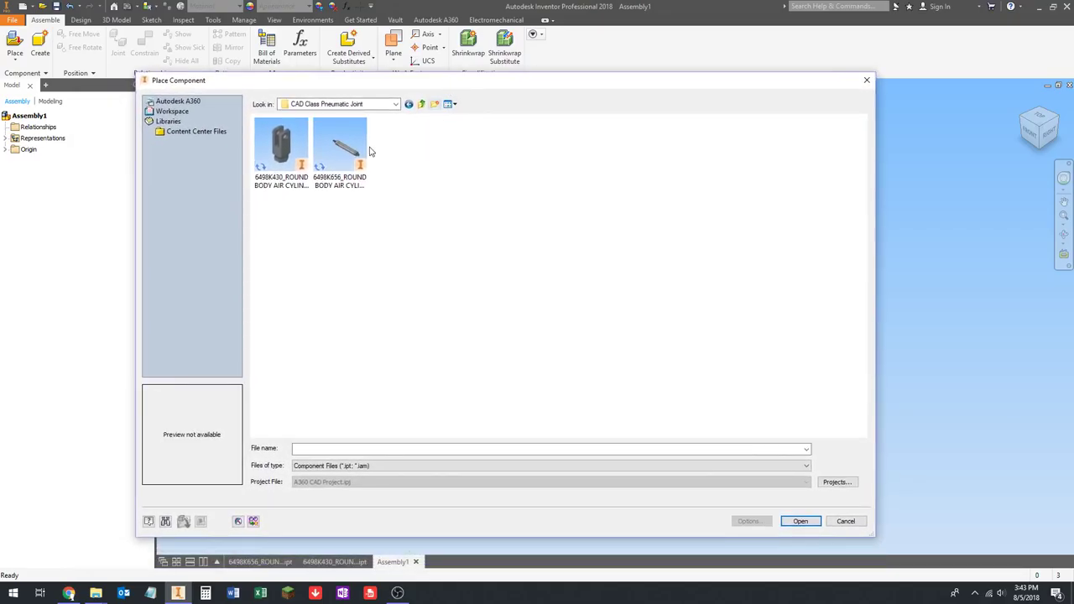
Place one instance of 6498K656_ROUND BODY AIR CYLINDER.ipt grounded at the assembly origin.
left_click(335, 147)
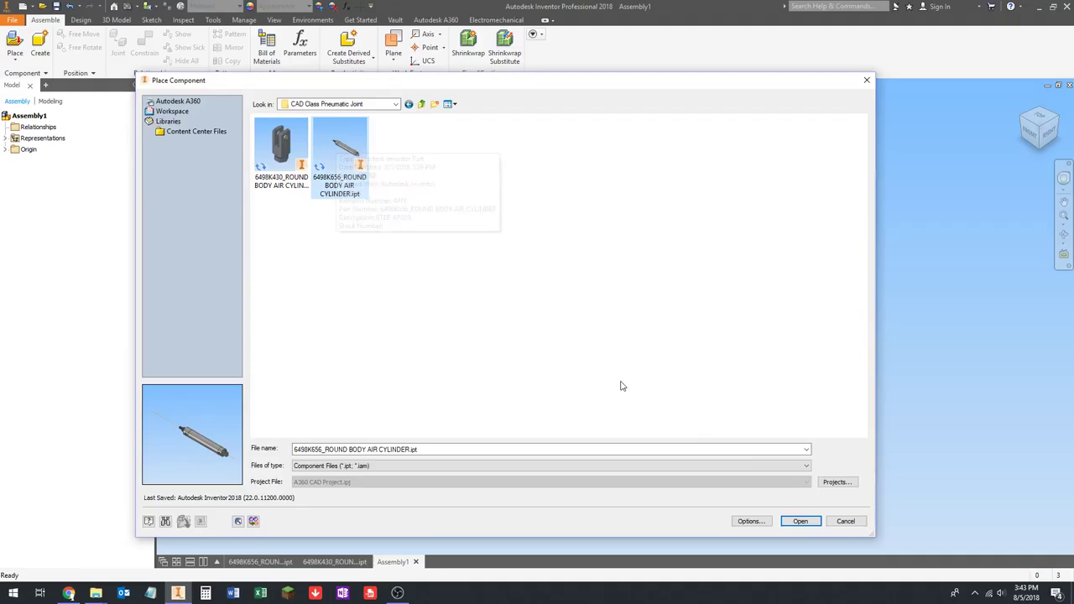
left_click(800, 521)
scroll(646, 320, "down", 8)
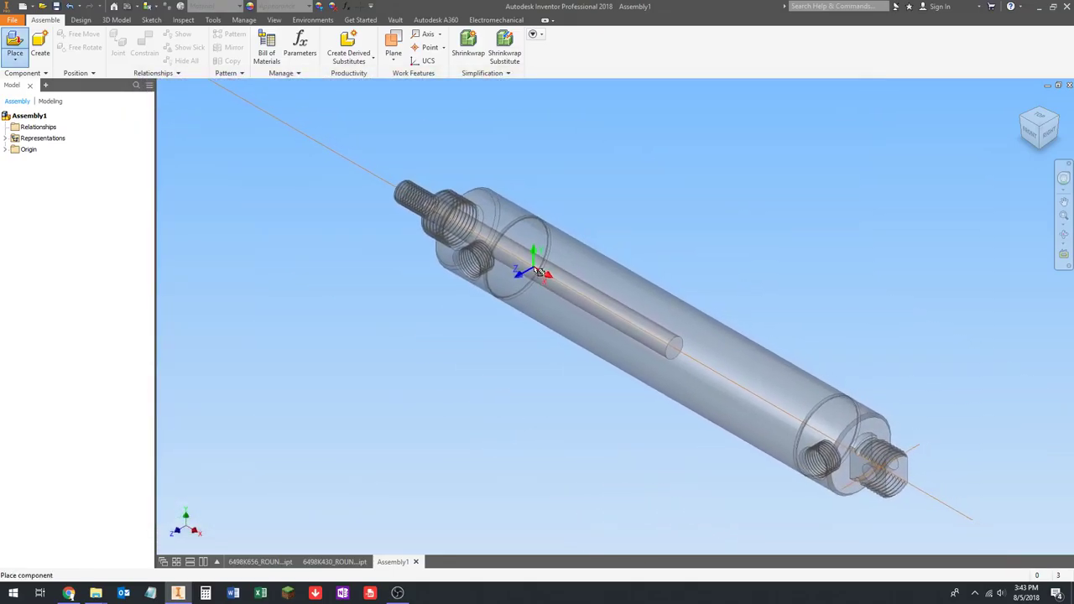
right_click(526, 269)
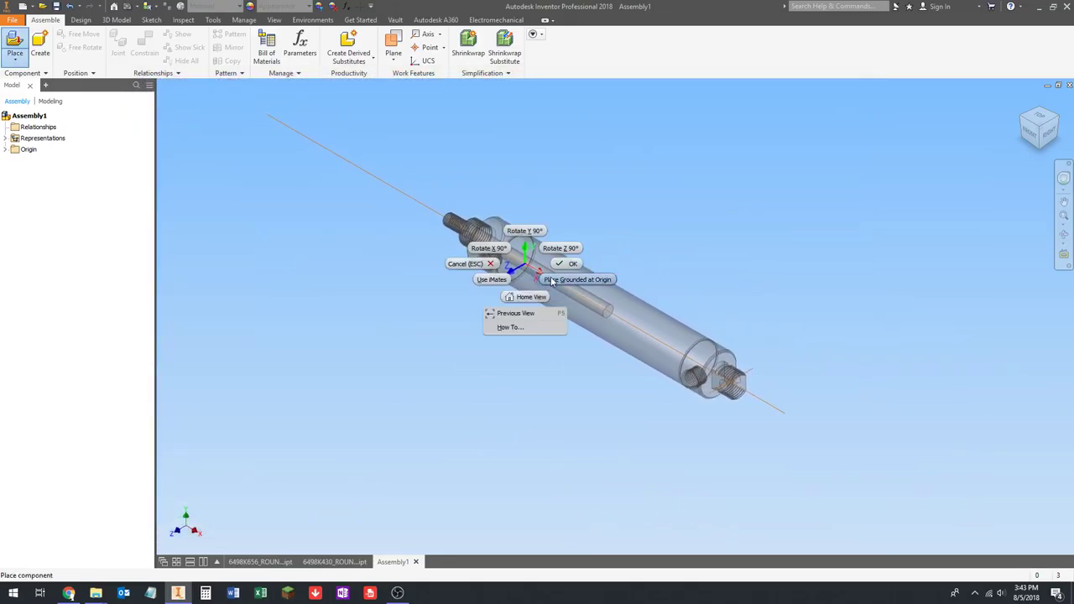
left_click(552, 281)
key("F2")
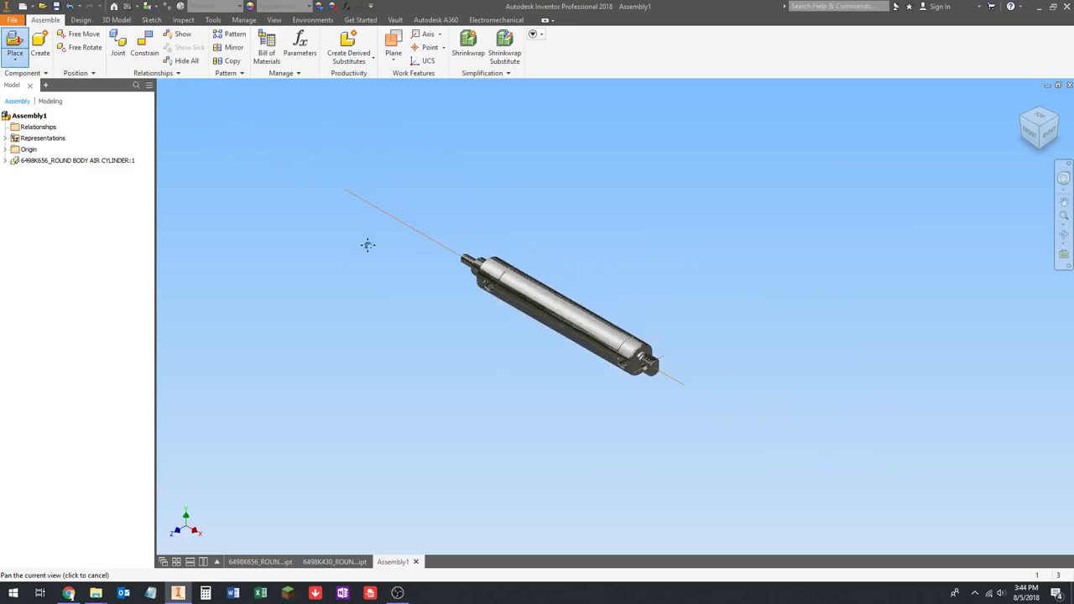
key("Escape")
scroll(453, 311, "up", 2)
scroll(461, 318, "down", 2)
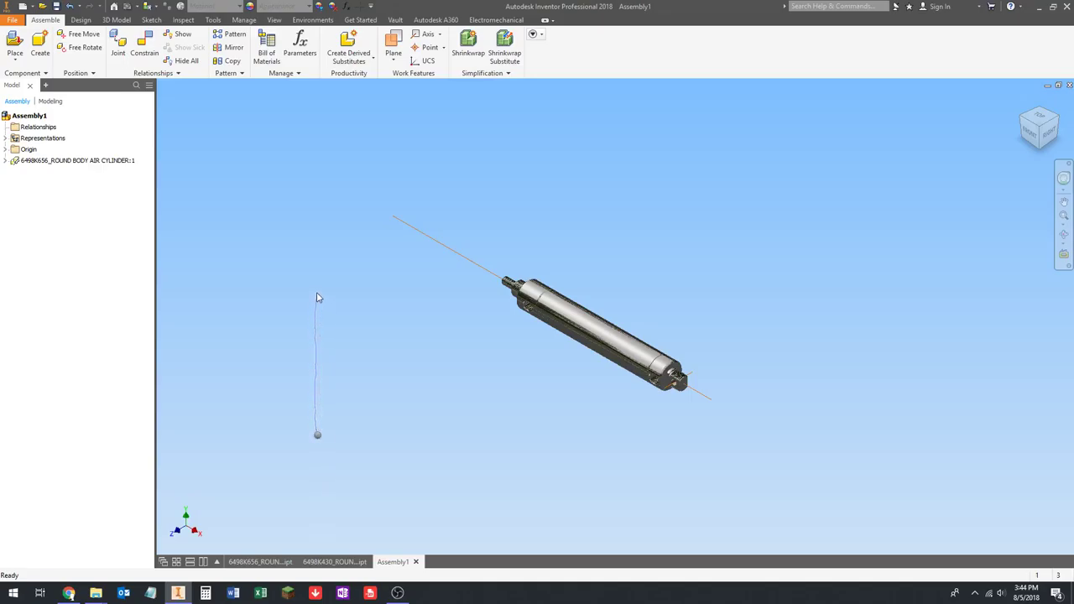
key("p")
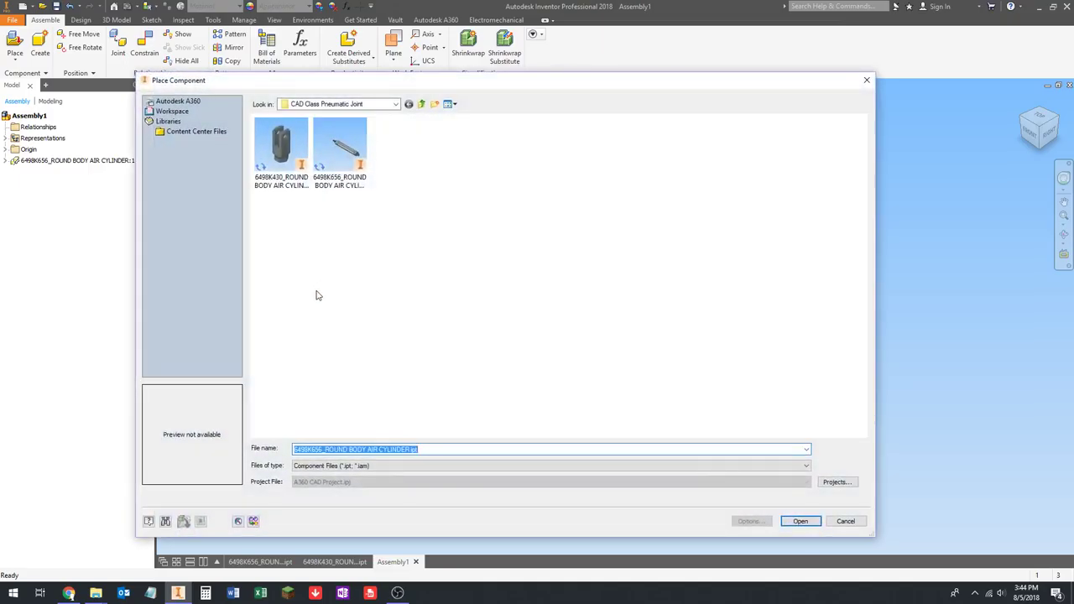
left_click(845, 521)
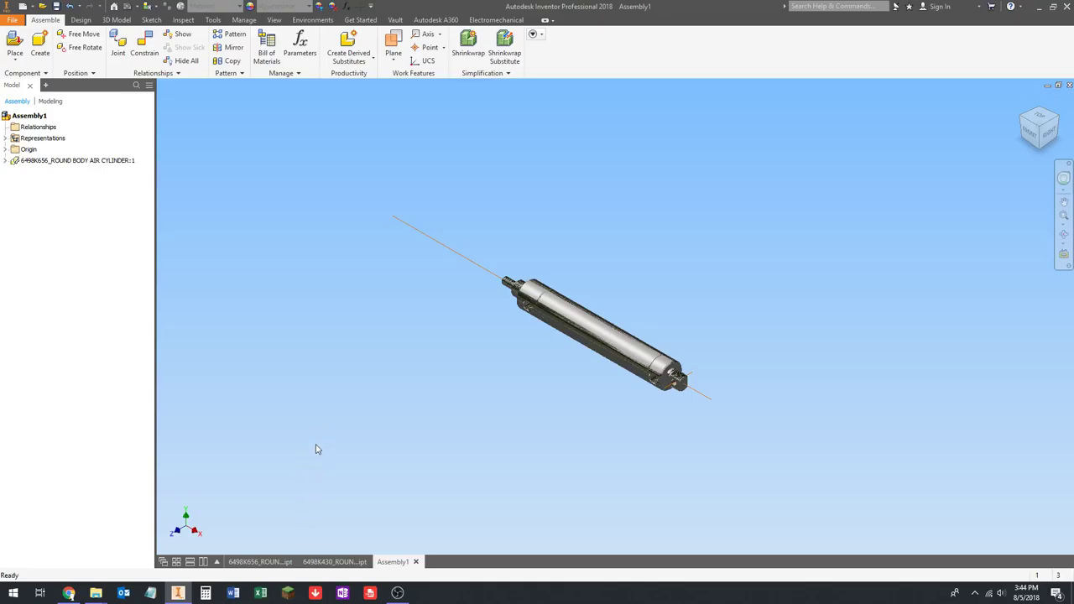
key("p")
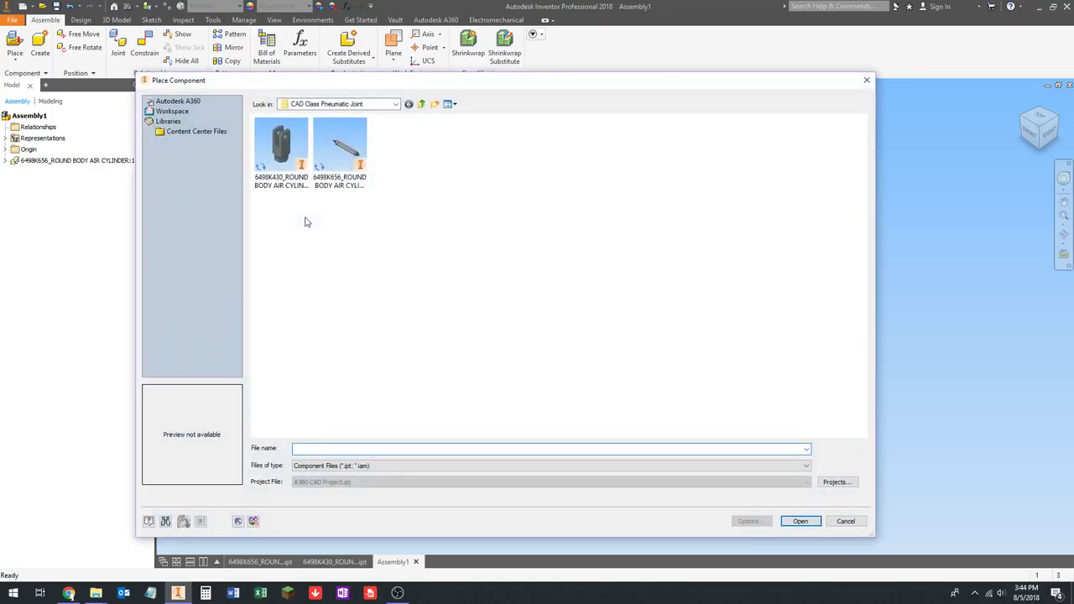
key("Escape")
key("p")
key("Escape")
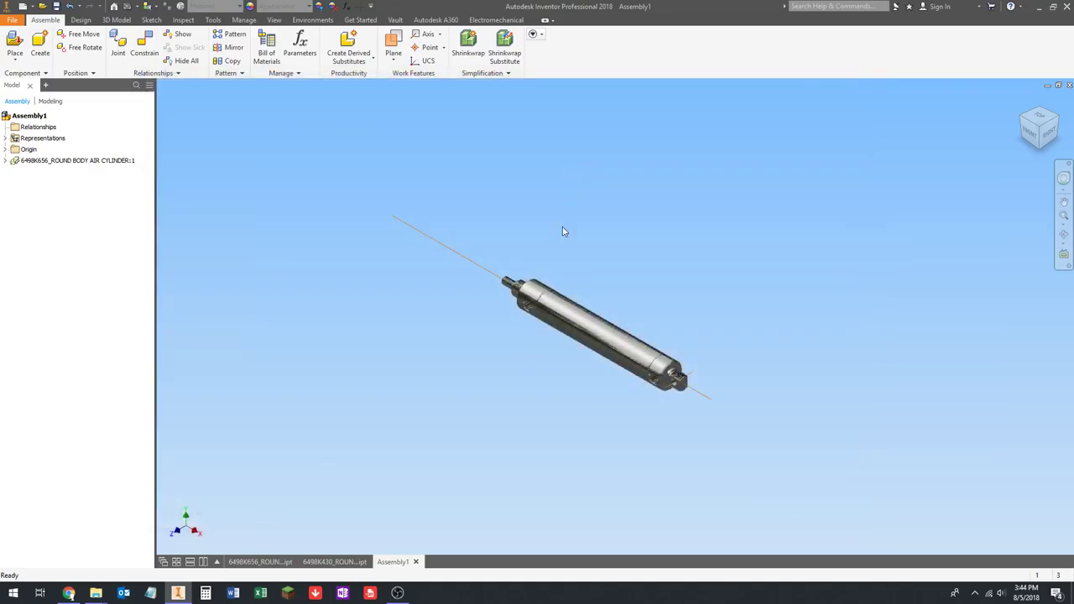
right_click(281, 237)
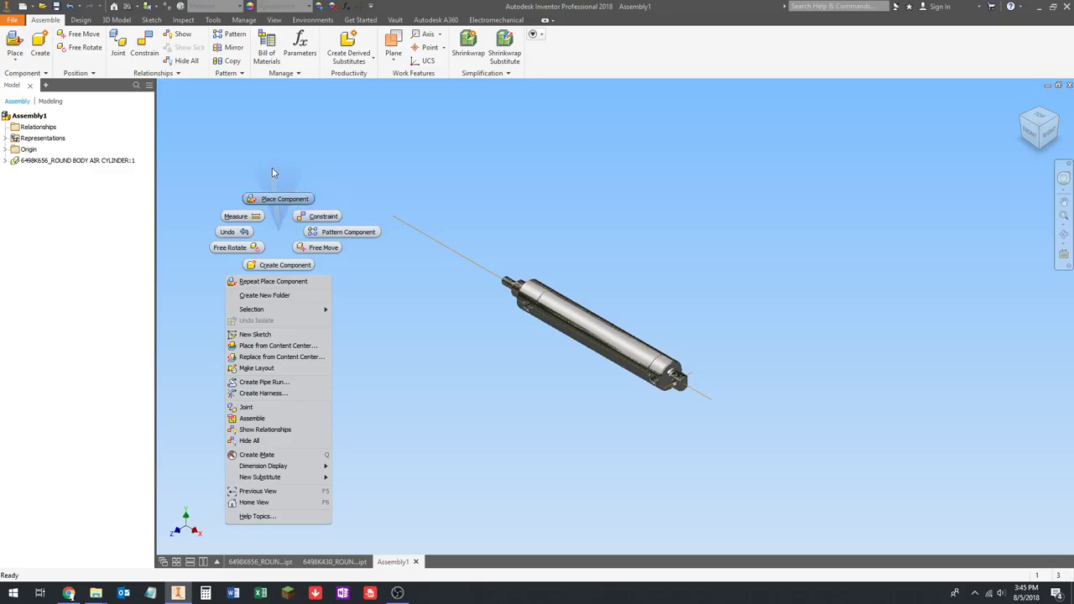
left_click(322, 174)
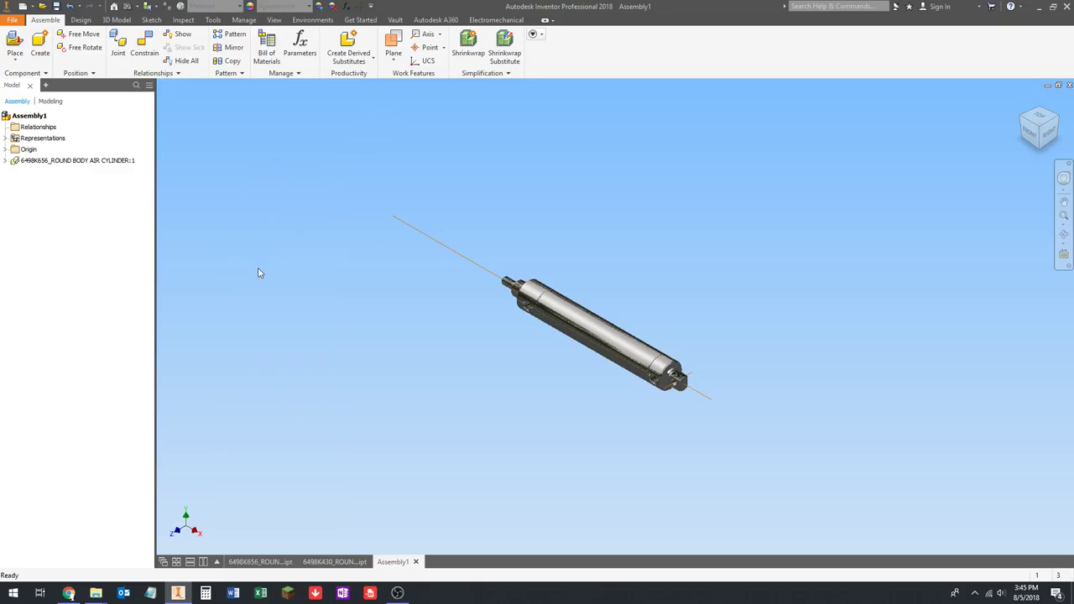
key("c")
left_click(351, 98)
right_click(315, 214)
left_click(318, 208)
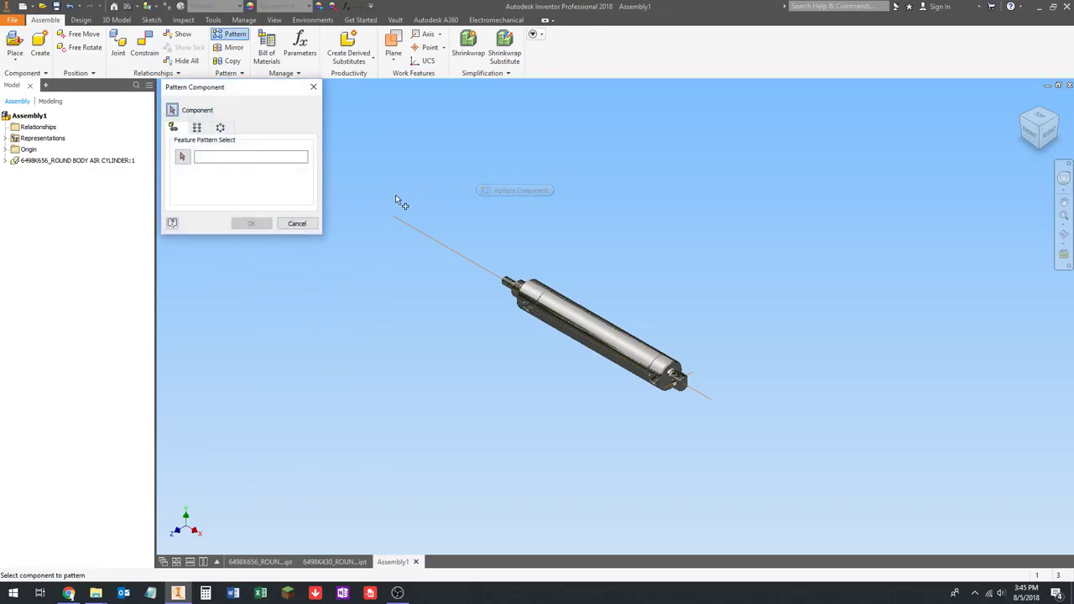
key("Escape")
Choose the 6498K430 round body air cylinder clevis part as the next component to place in the assembly.
right_click_drag(322, 342, 312, 211)
double_click(288, 152)
scroll(391, 232, "up", 3)
scroll(475, 224, "down", 2)
scroll(431, 240, "up", 2)
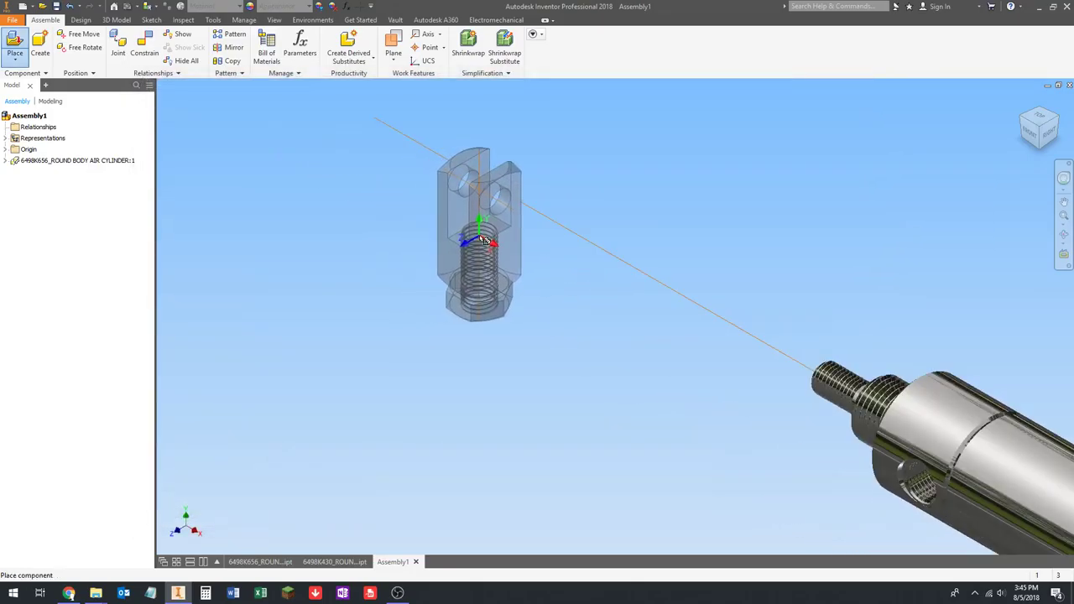
scroll(461, 248, "down", 2)
Rotate the clevis being placed 90° about Z and 90° about Y so its threaded end faces the cylinder rod.
right_click(440, 255)
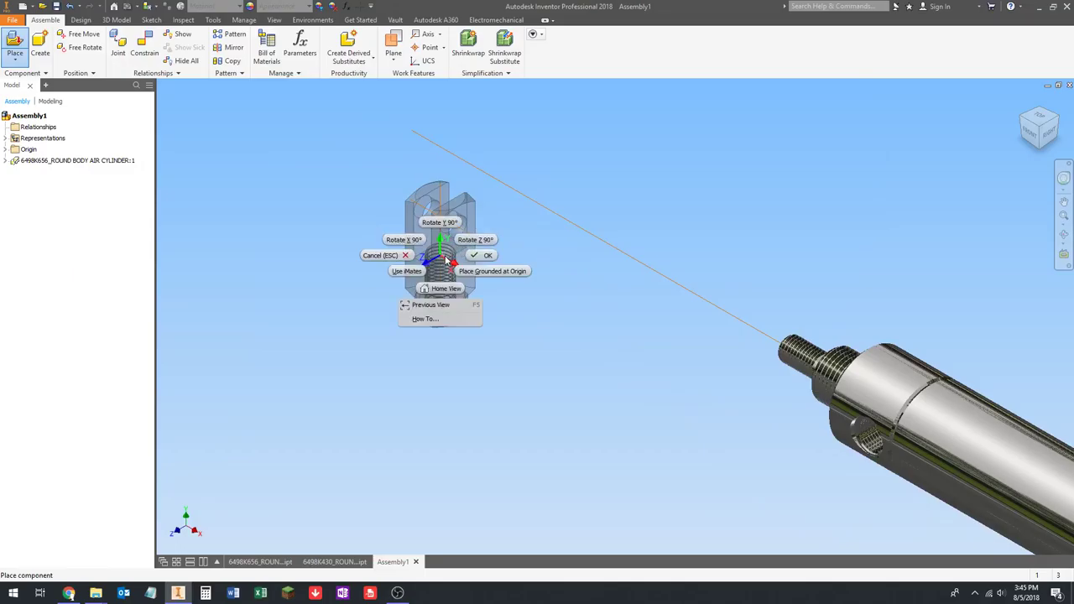
left_click(449, 262)
scroll(440, 251, "down", 3)
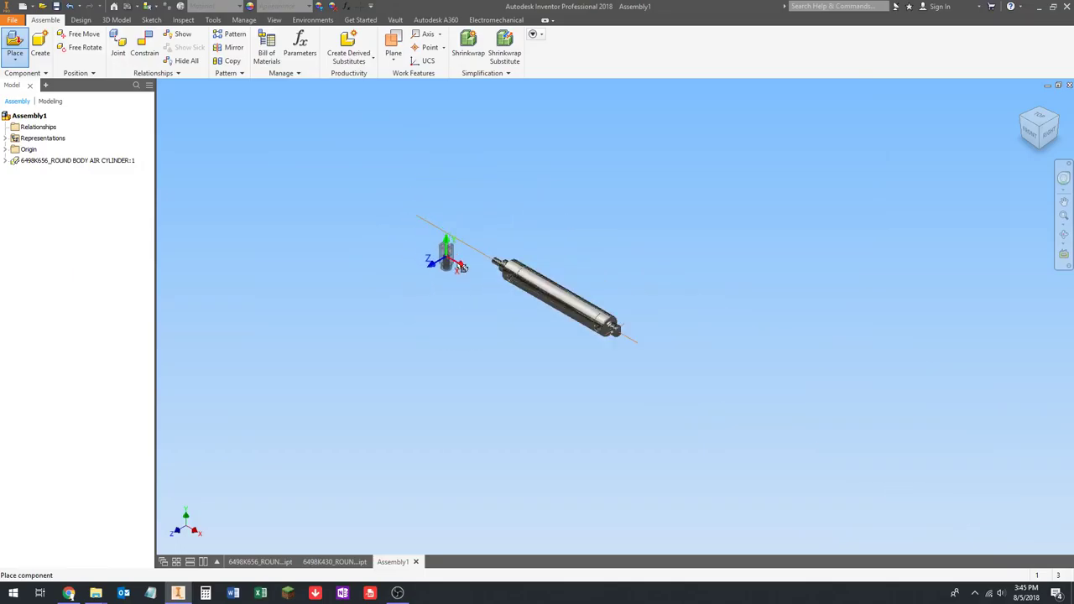
scroll(457, 281, "up", 4)
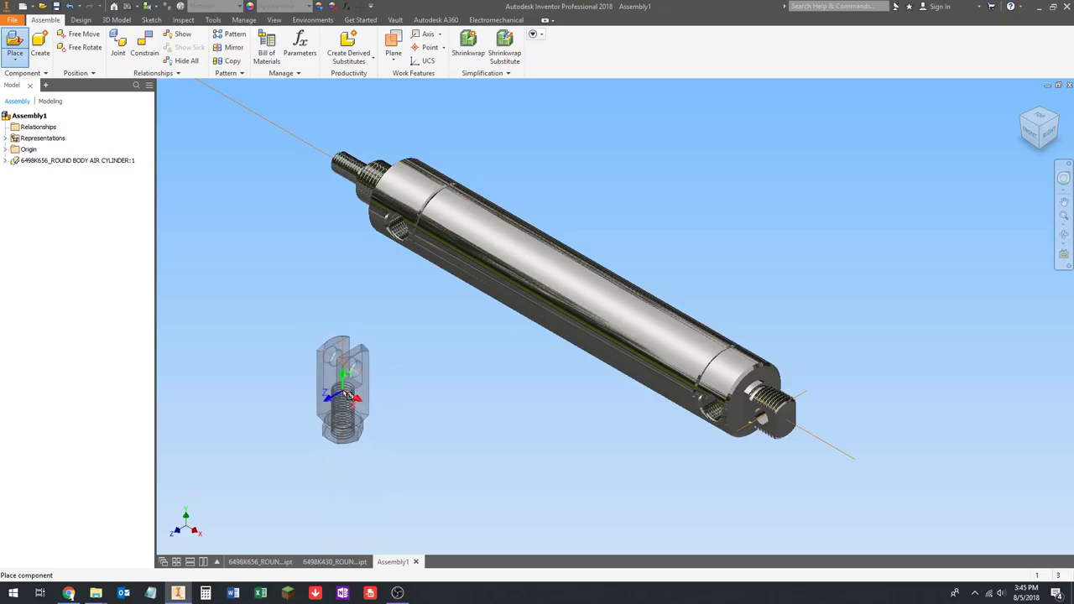
scroll(722, 507, "up", 3)
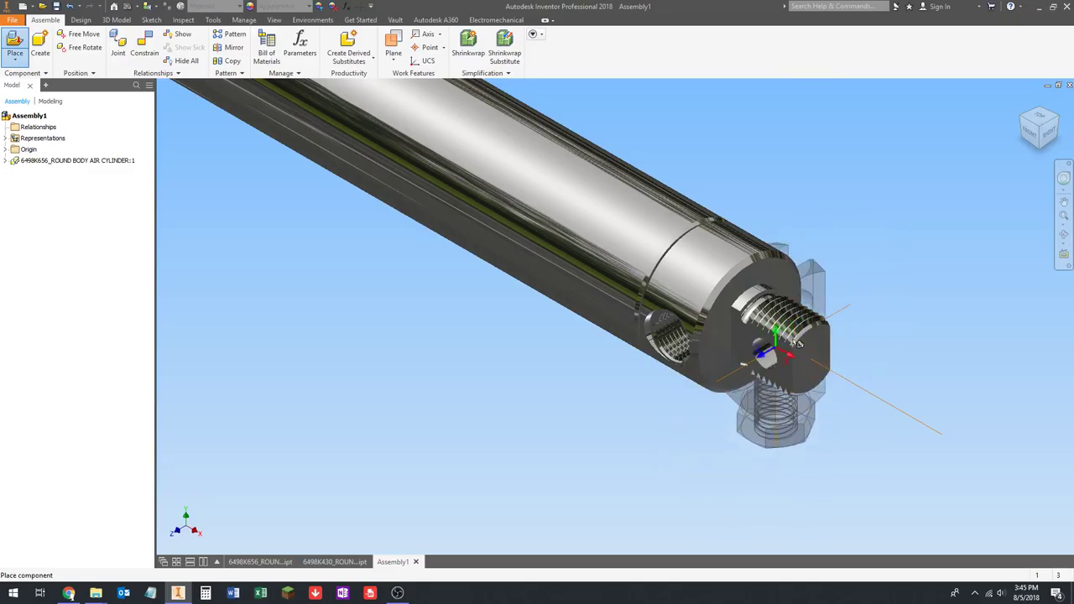
scroll(810, 353, "down", 5)
scroll(827, 369, "up", 4)
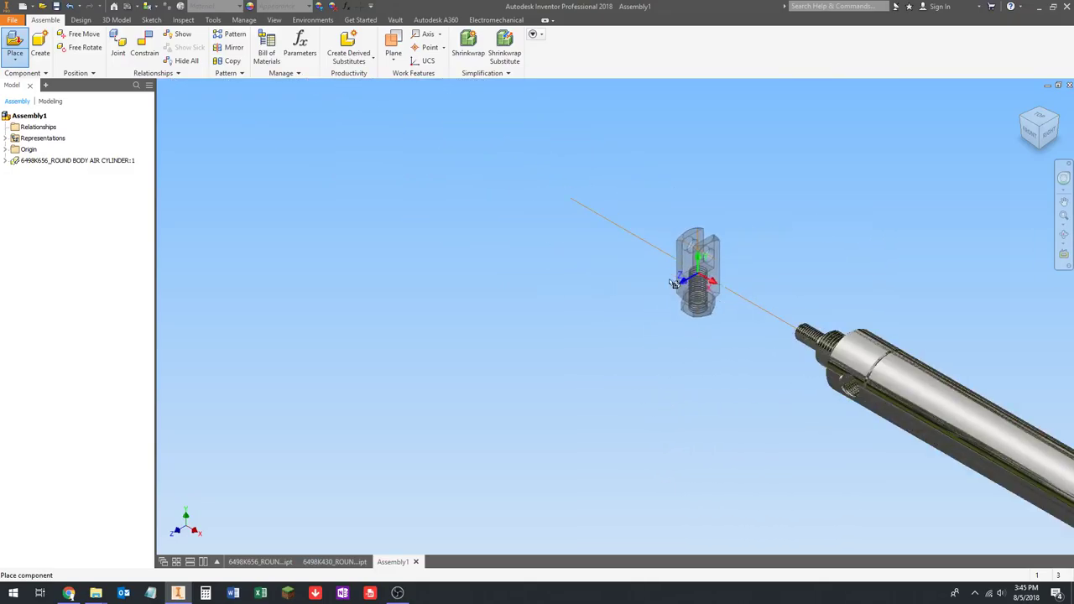
right_click(545, 297)
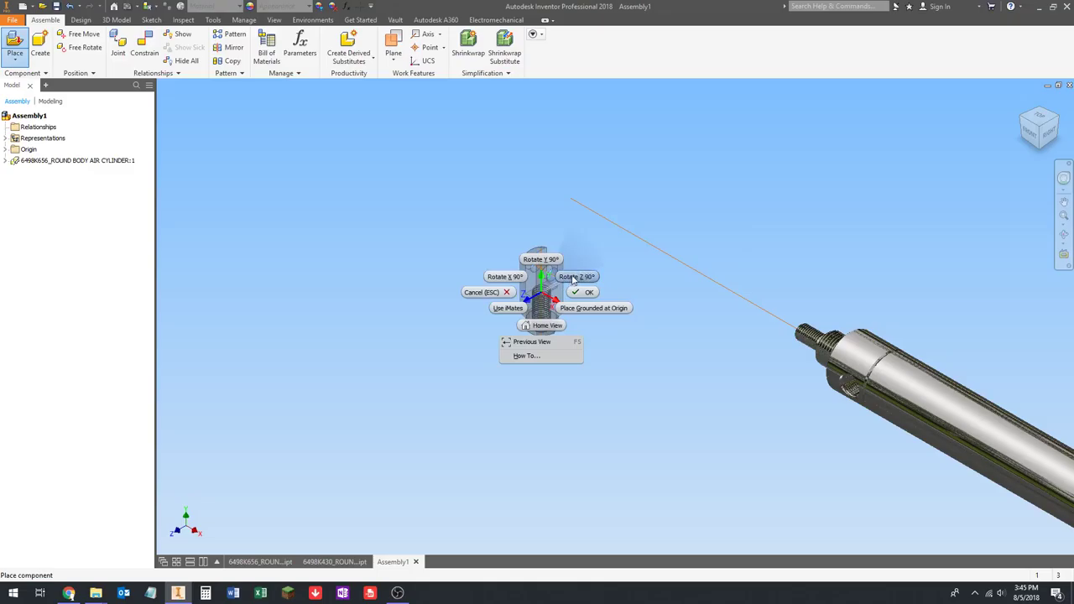
left_click(574, 277)
scroll(556, 278, "up", 2)
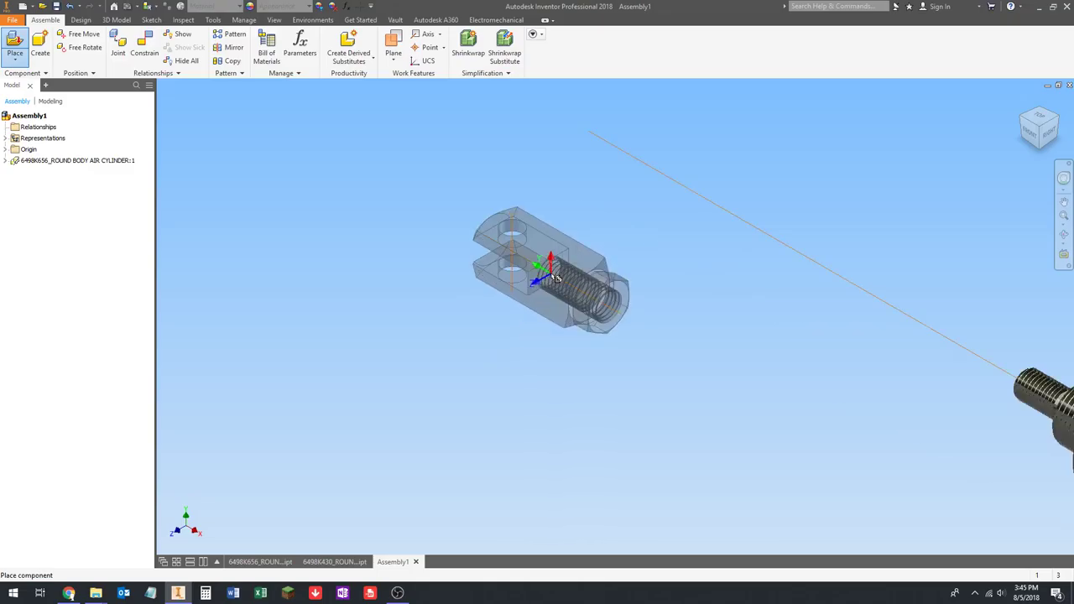
right_click(553, 279)
left_click(547, 262)
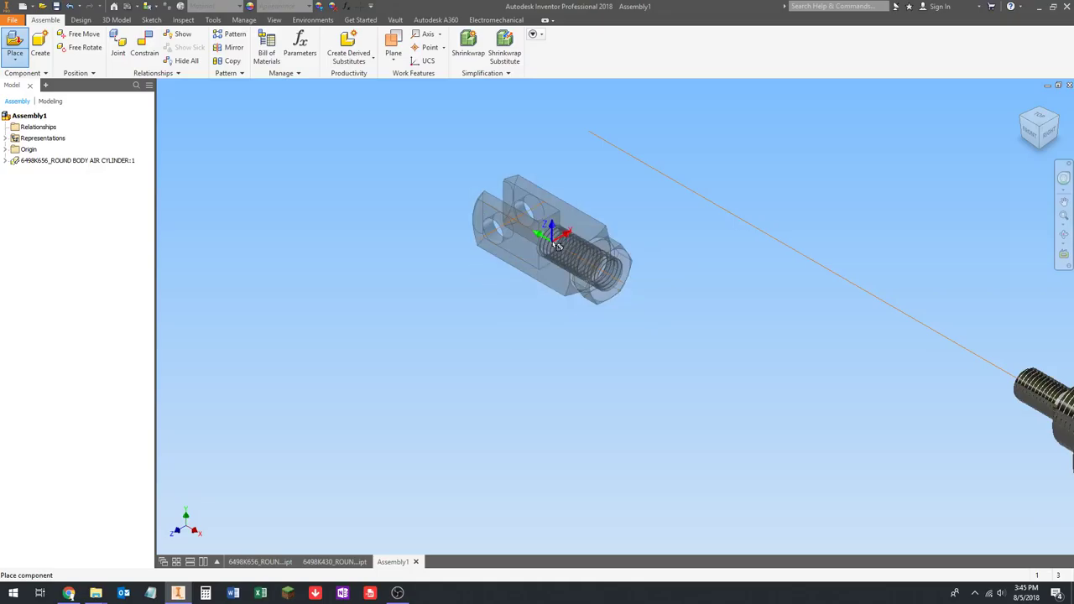
Place one instance of the clevis in open space beyond the rod end of the air cylinder and finish placing.
scroll(565, 281, "down", 3)
scroll(565, 280, "up", 4)
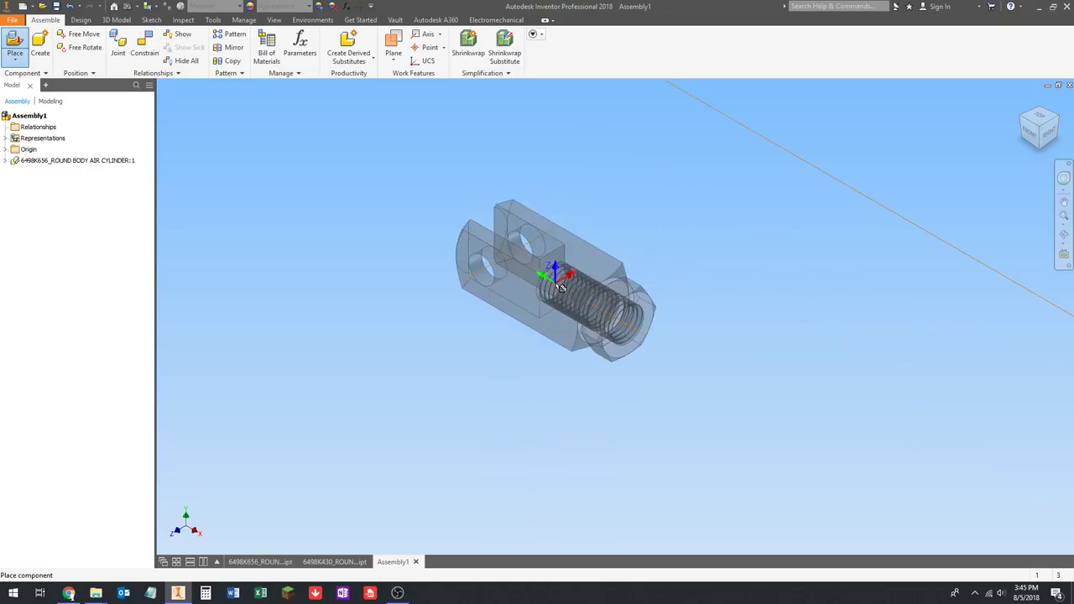
scroll(556, 289, "down", 3)
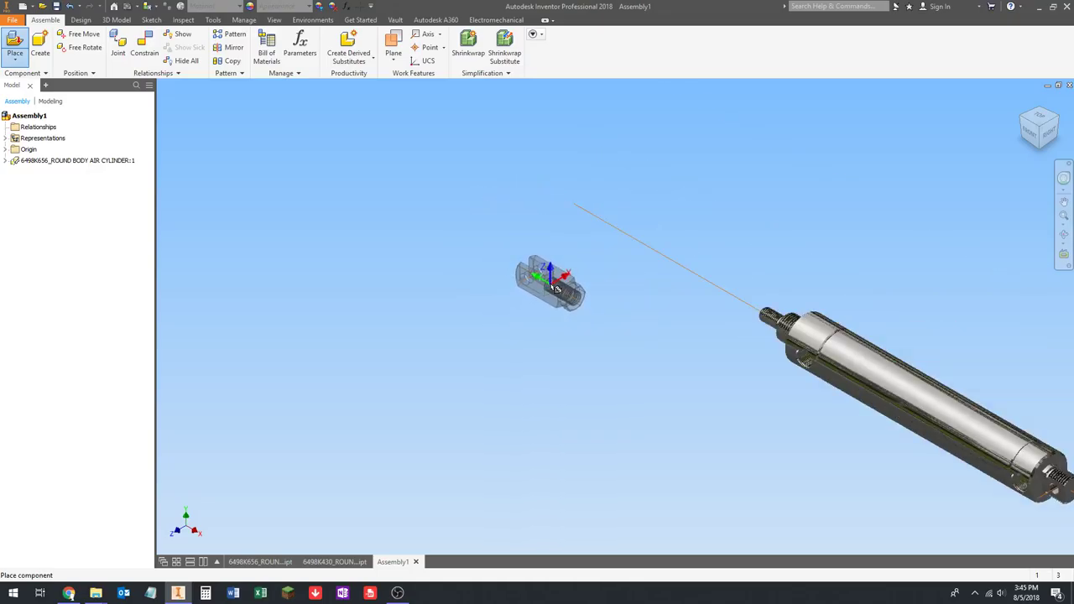
scroll(561, 285, "up", 3)
scroll(562, 284, "down", 4)
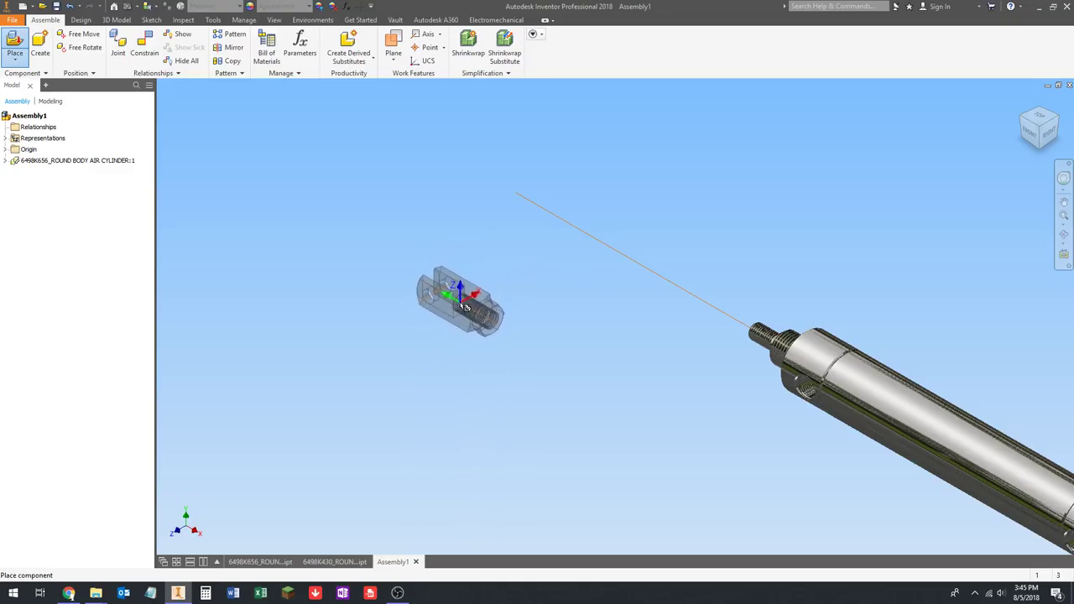
scroll(499, 282, "down", 2)
scroll(499, 282, "down", 2)
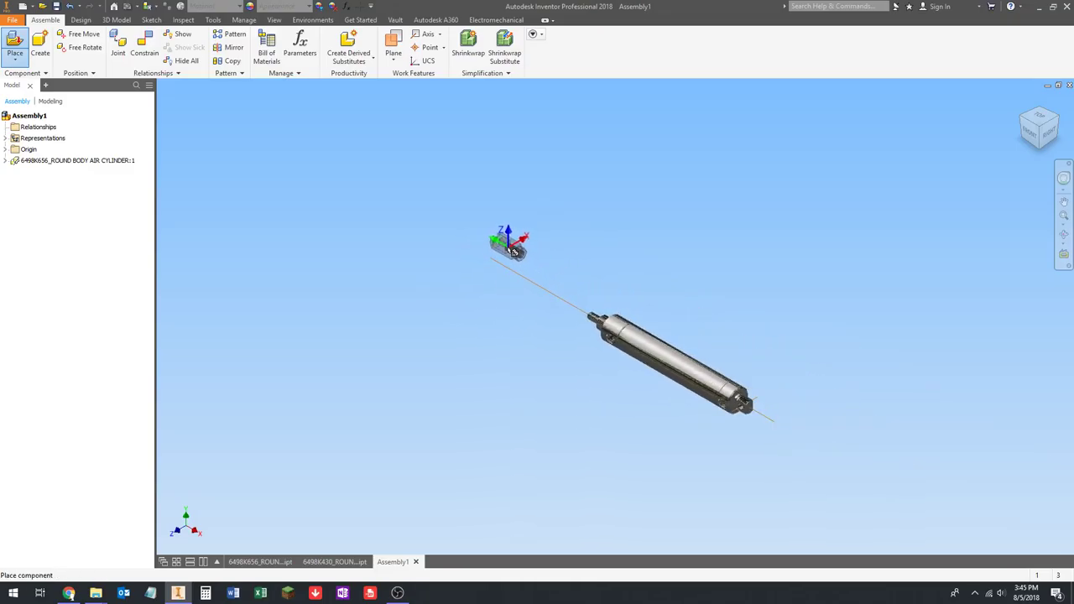
left_click(508, 228)
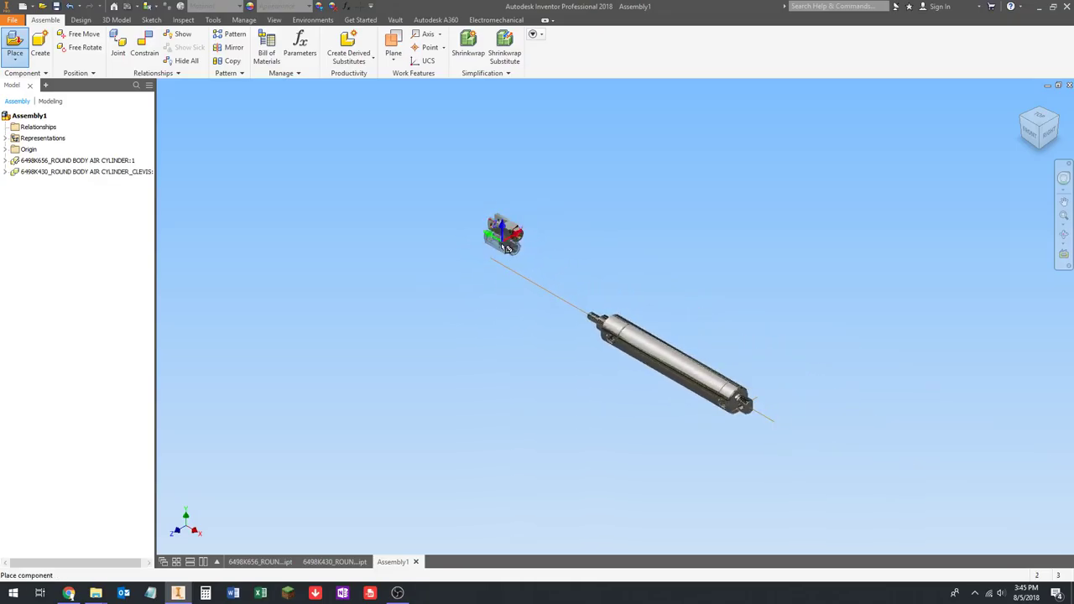
key("Escape")
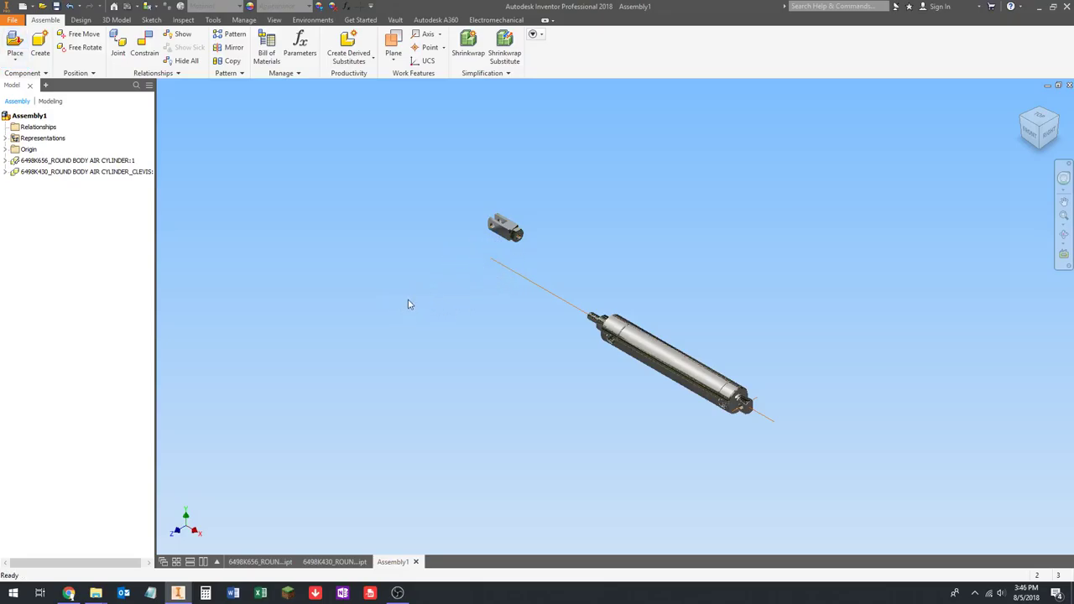
Apply a Mate constraint with a 0.000 in offset between the clevis's lengthwise axis and the air cylinder's lengthwise axis.
scroll(532, 237, "up", 5)
key("c")
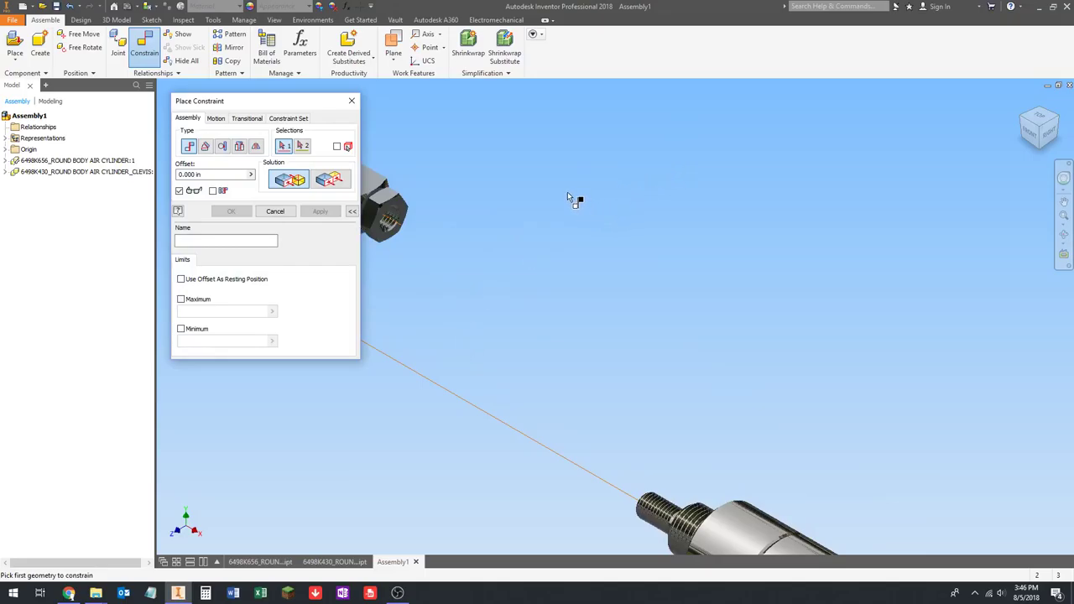
middle_click_drag(434, 180, 585, 173)
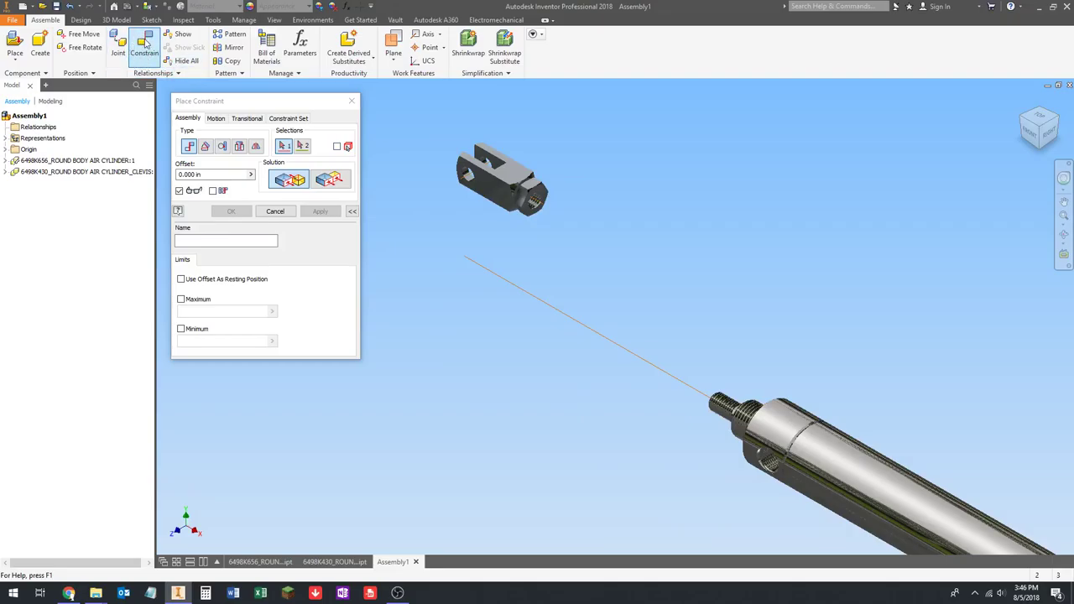
scroll(587, 246, "up", 3)
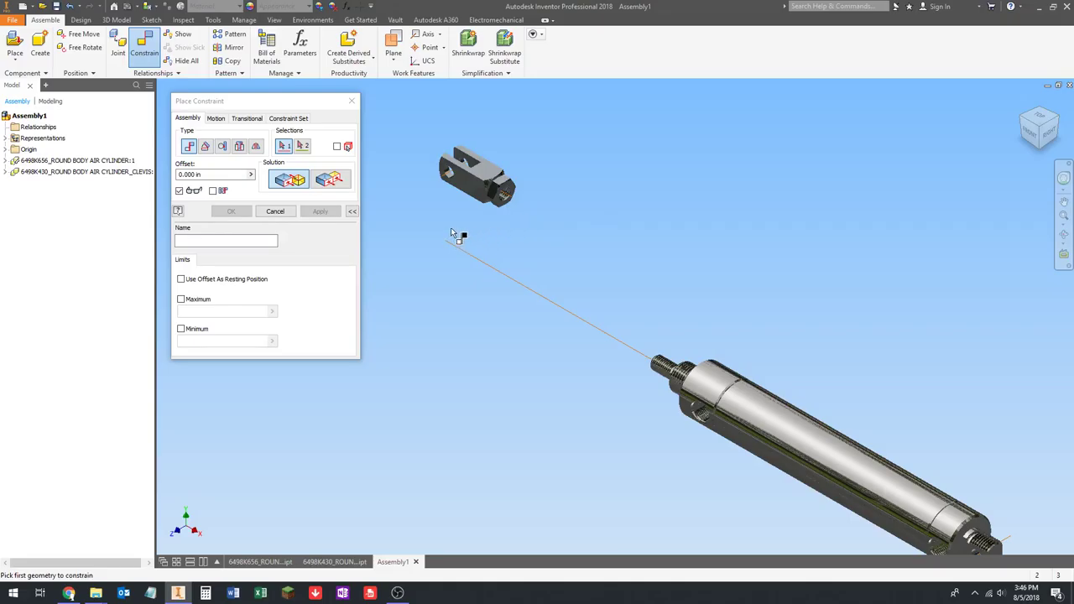
scroll(544, 209, "up", 2)
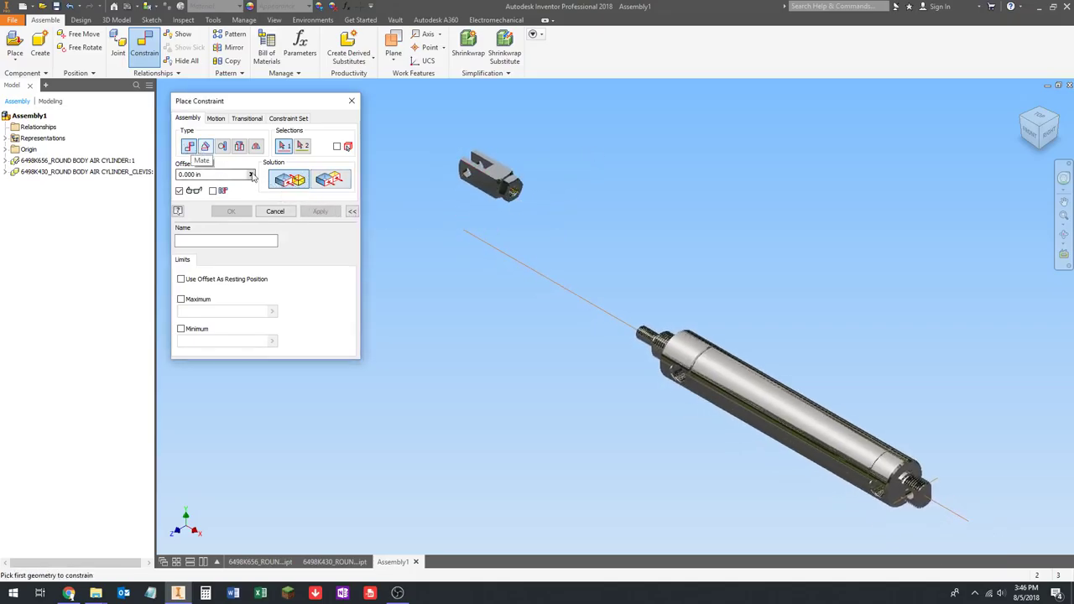
scroll(522, 199, "down", 2)
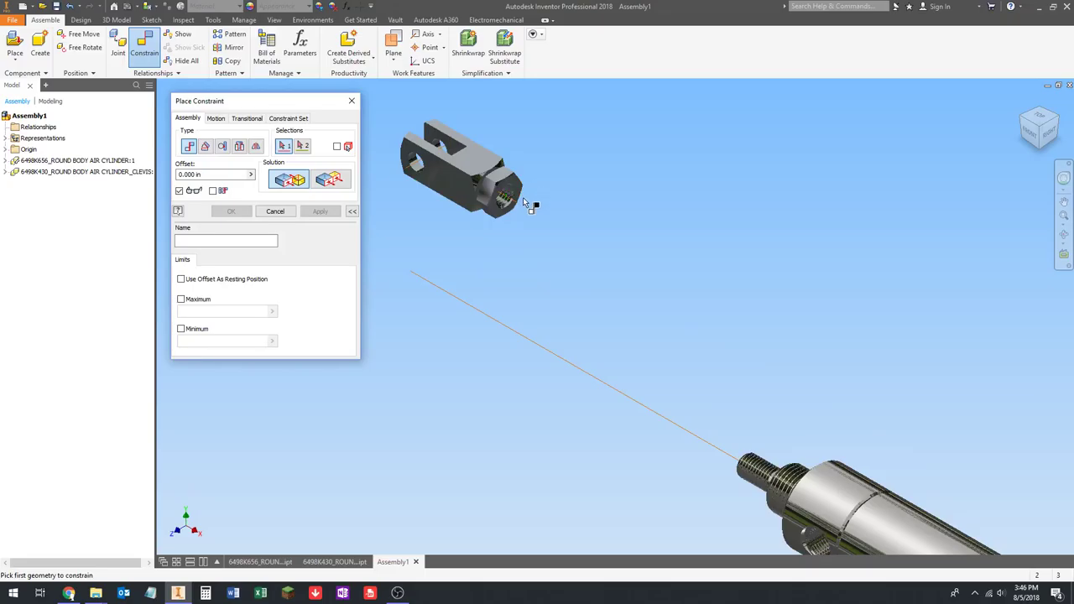
left_click(524, 210)
scroll(529, 232, "up", 2)
scroll(467, 265, "down", 3)
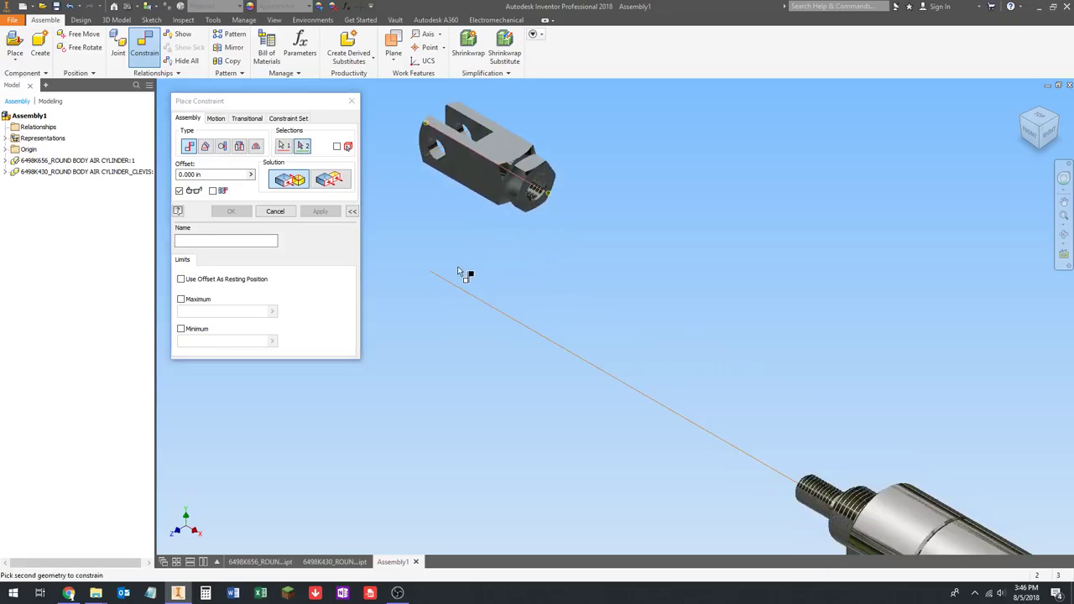
left_click(448, 282)
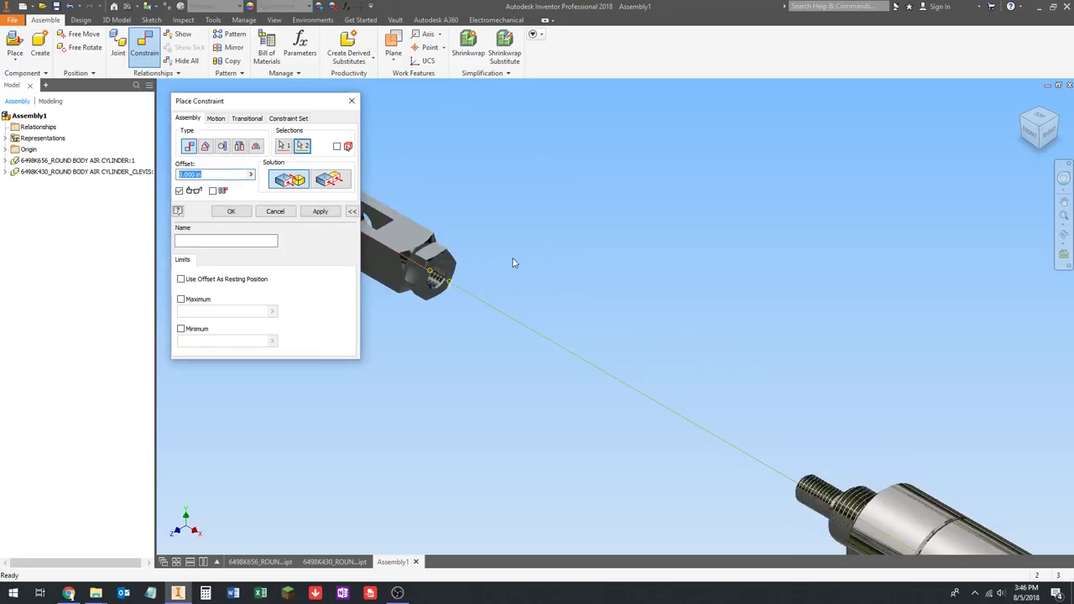
left_click(321, 214)
Choose the flat face around the clevis's threaded hole as the first geometry of another Mate constraint.
scroll(578, 220, "up", 2)
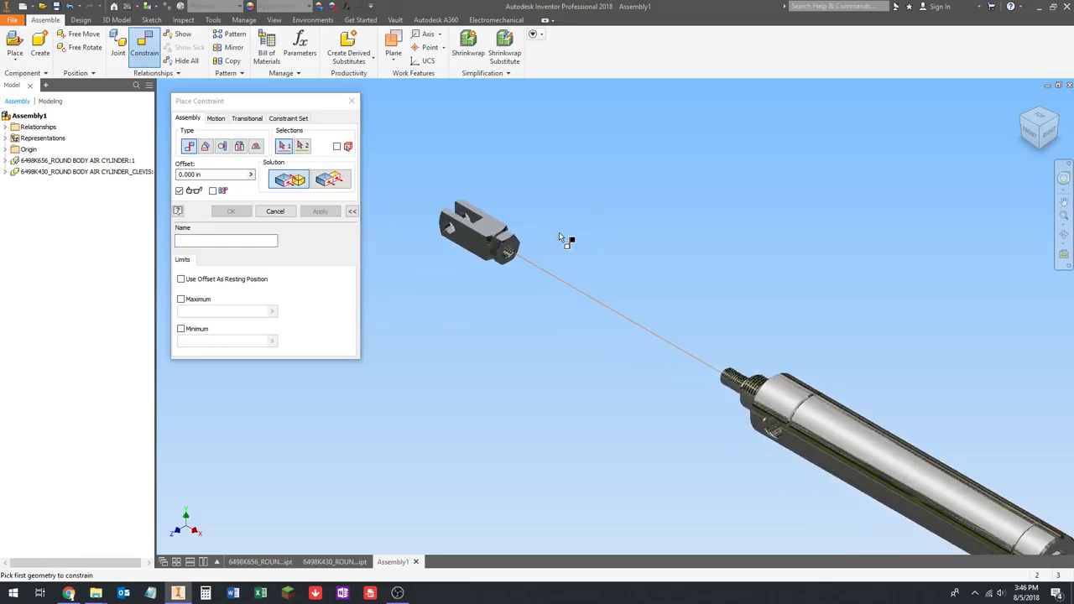
scroll(555, 236, "down", 3)
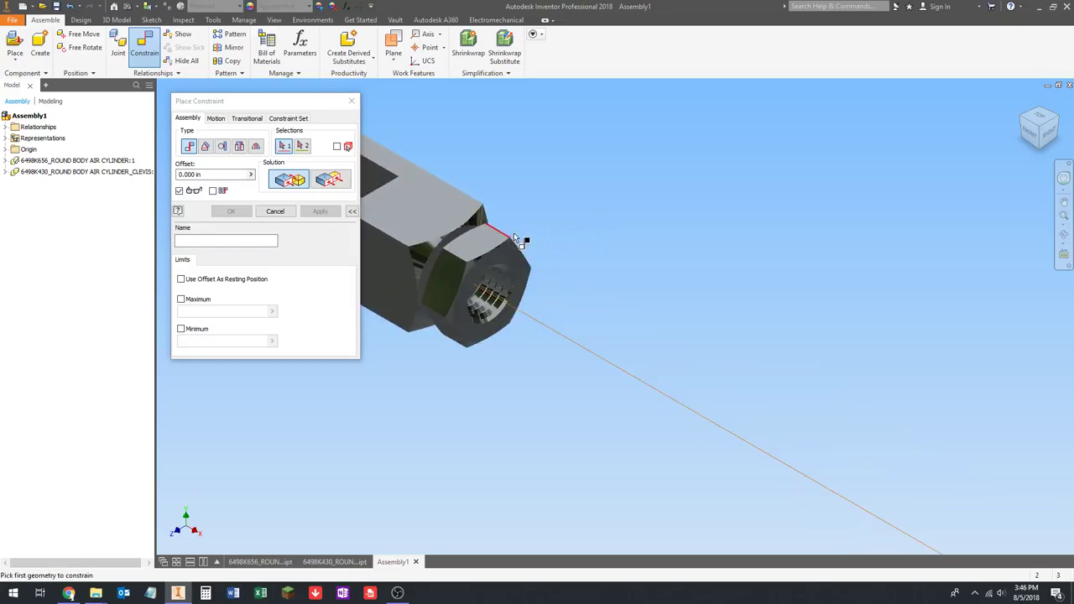
scroll(587, 225, "up", 3)
scroll(582, 223, "up", 2)
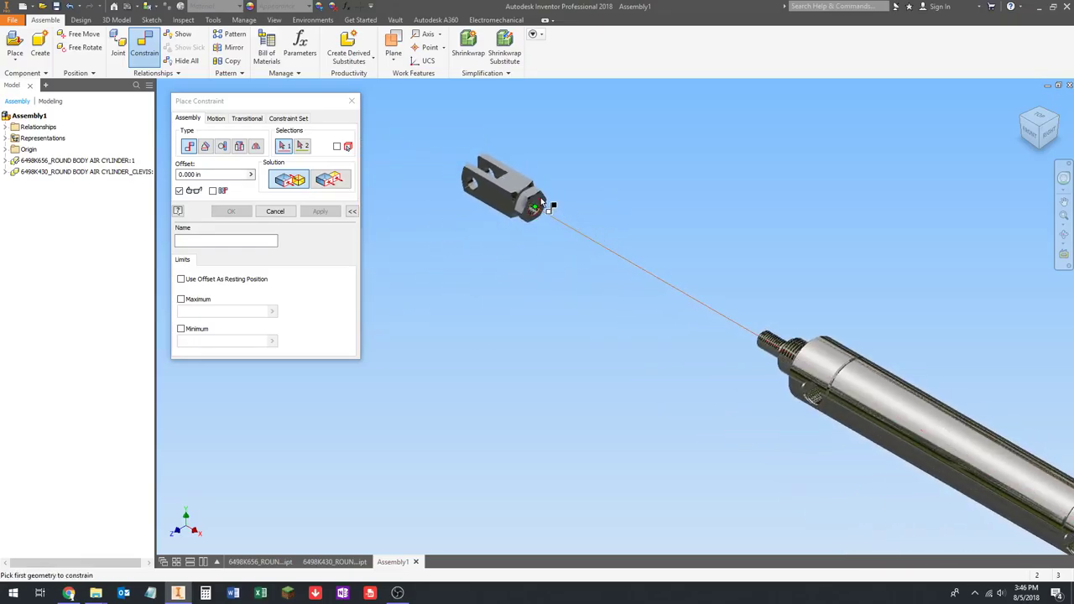
scroll(544, 204, "down", 3)
scroll(570, 210, "up", 2)
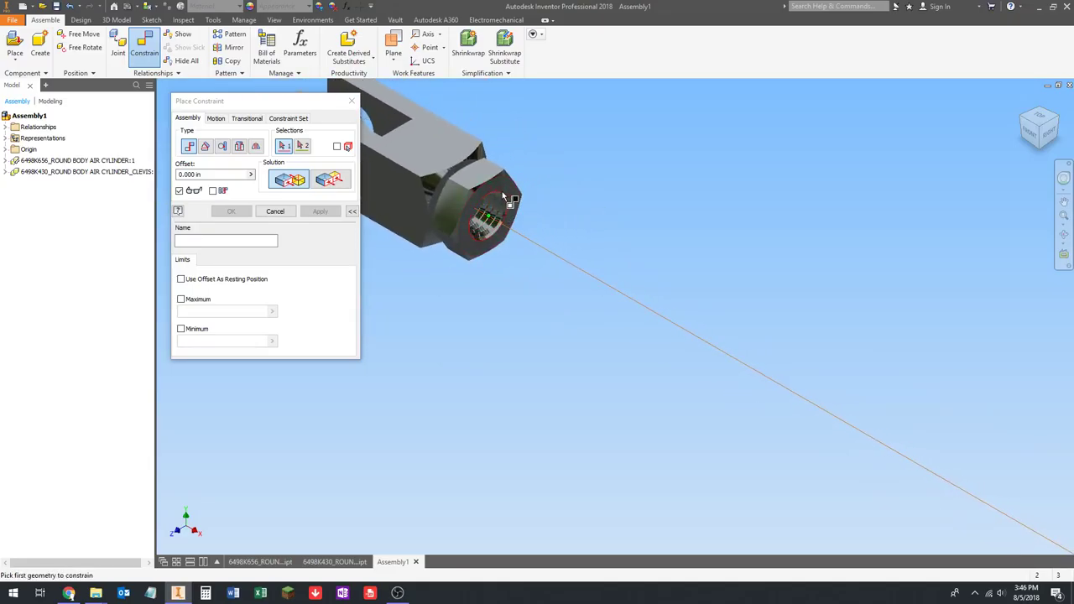
scroll(585, 218, "up", 4)
middle_click_drag(549, 220, 676, 221, "shift")
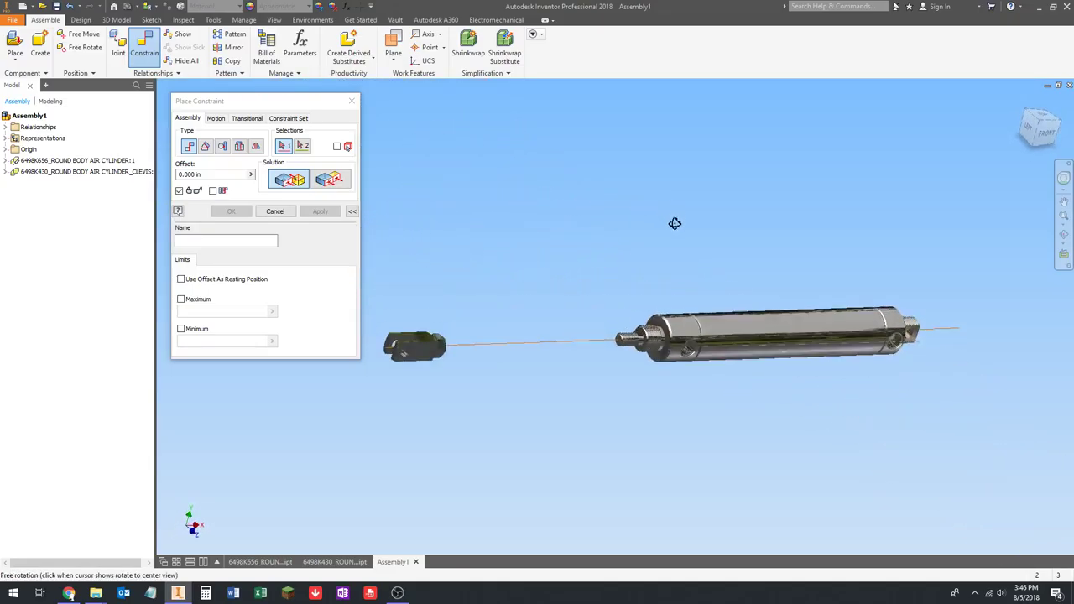
scroll(646, 368, "down", 5)
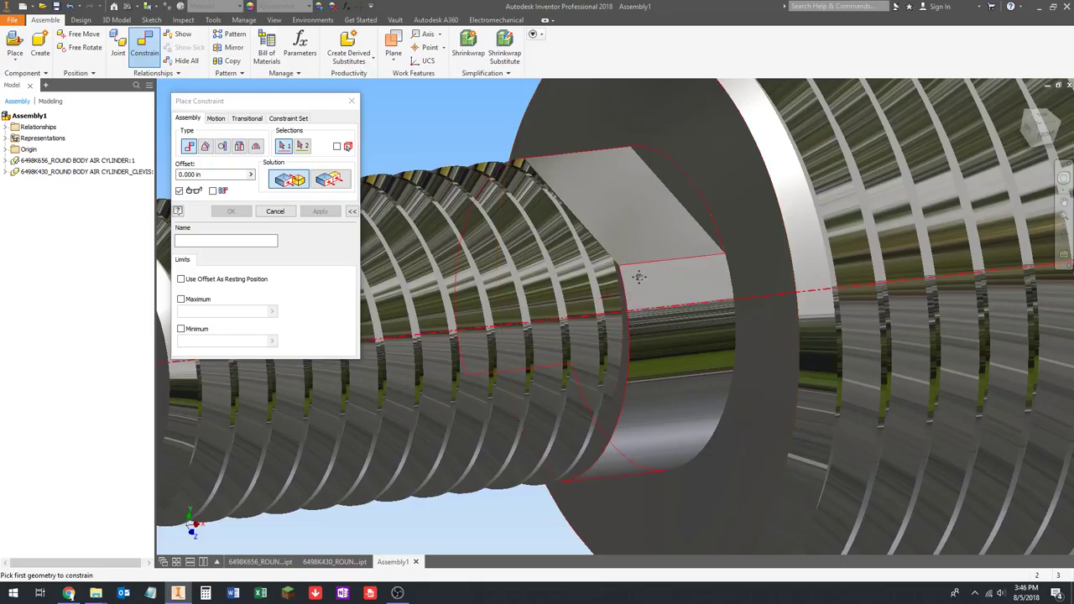
scroll(697, 269, "up", 6)
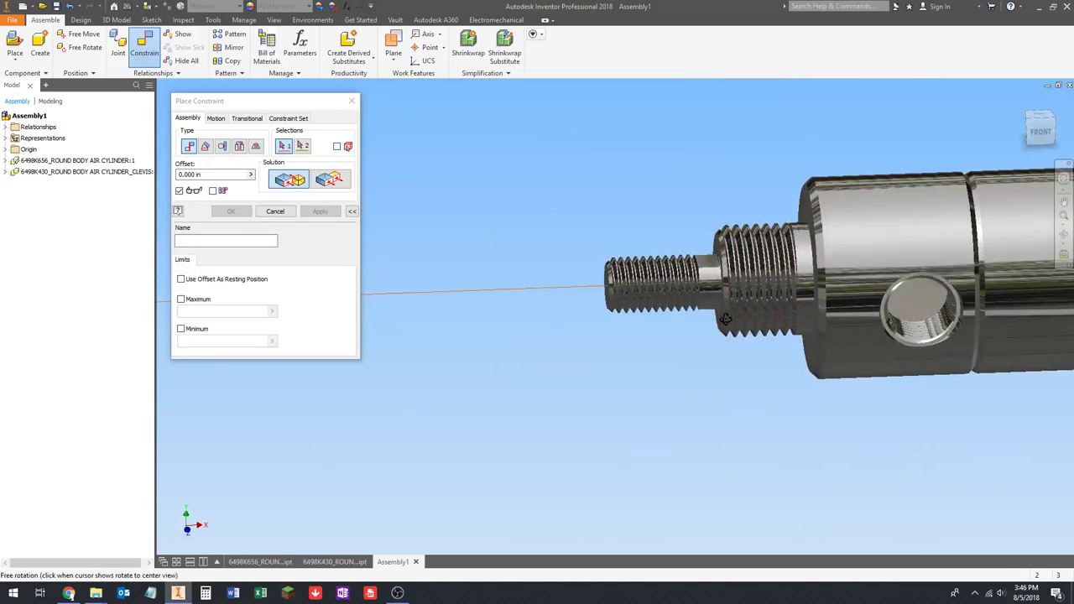
scroll(694, 296, "down", 3)
scroll(667, 311, "up", 8)
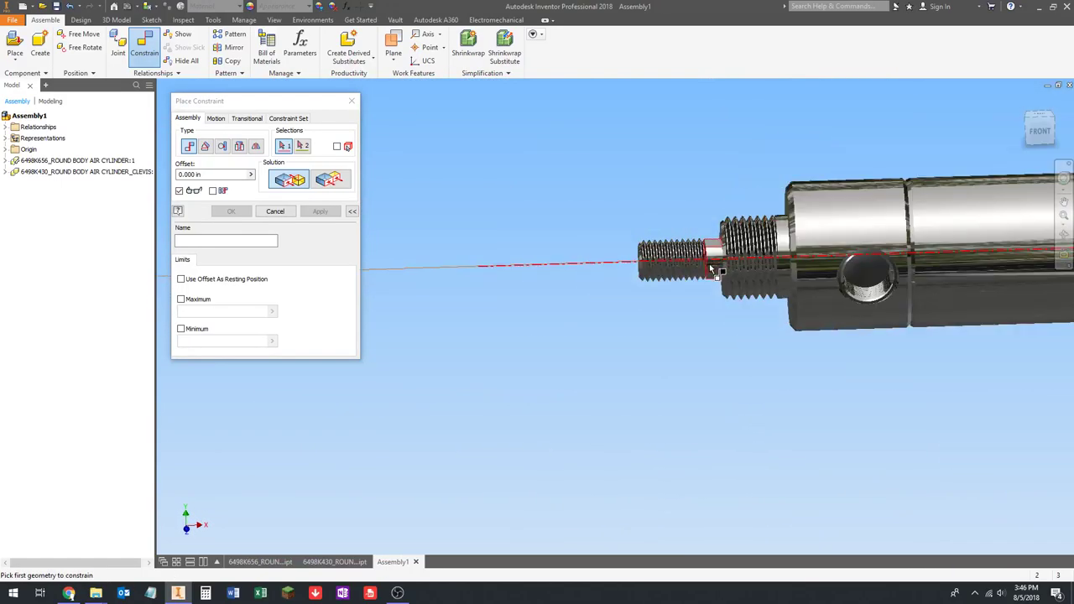
scroll(529, 319, "down", 5)
left_click(533, 323)
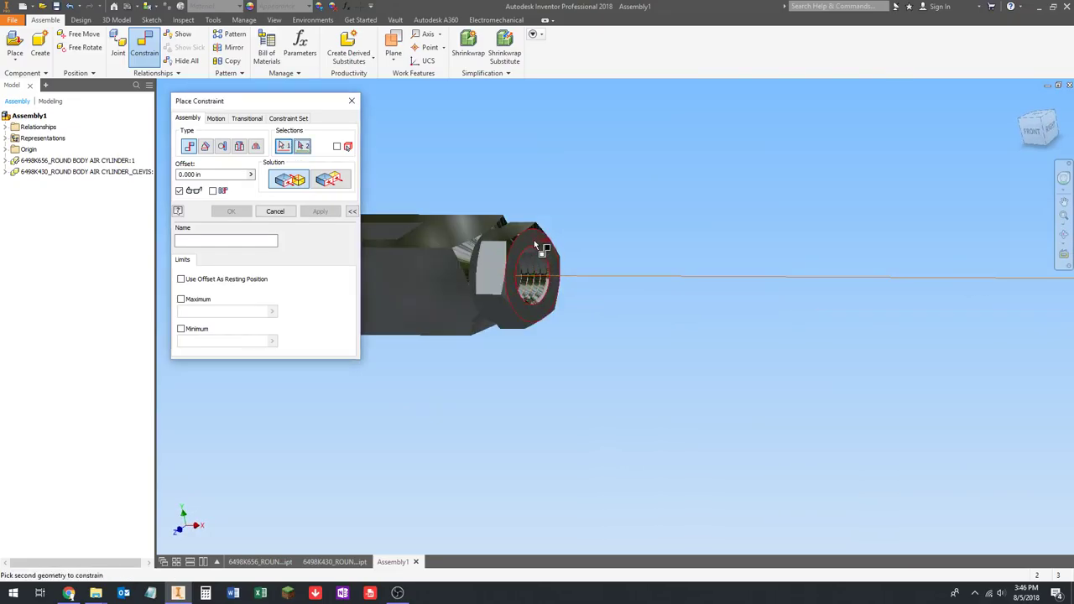
Examine the flats and the narrow shoulder behind the cylinder rod's thread, along with the clevis's threaded end, to identify the seating face.
scroll(595, 300, "up", 3)
middle_click_drag(596, 300, 705, 309, "shift")
scroll(896, 343, "down", 8)
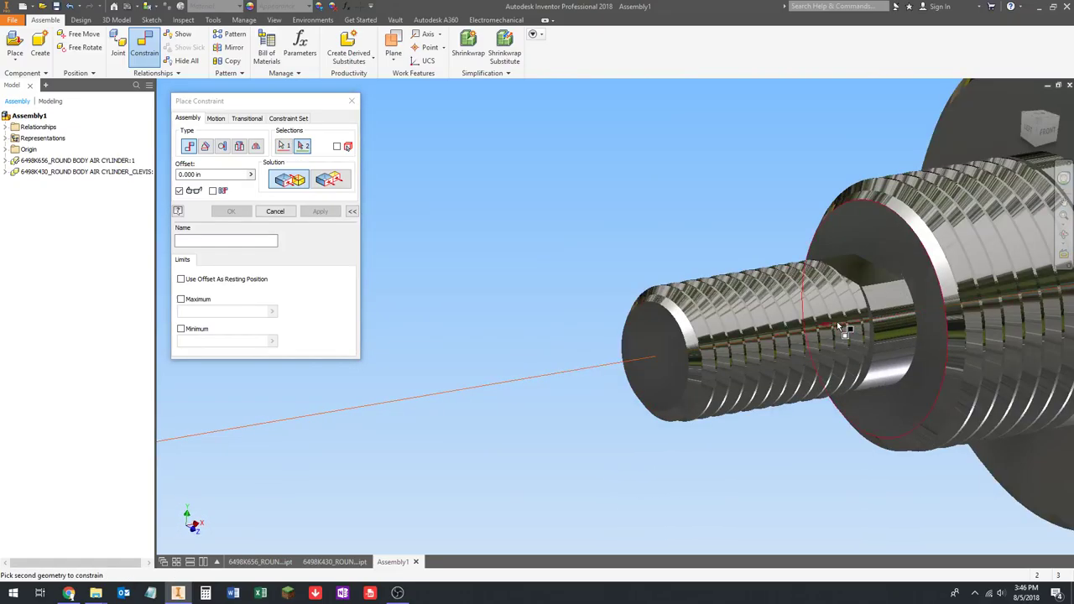
scroll(845, 338, "up", 3)
scroll(846, 338, "down", 6)
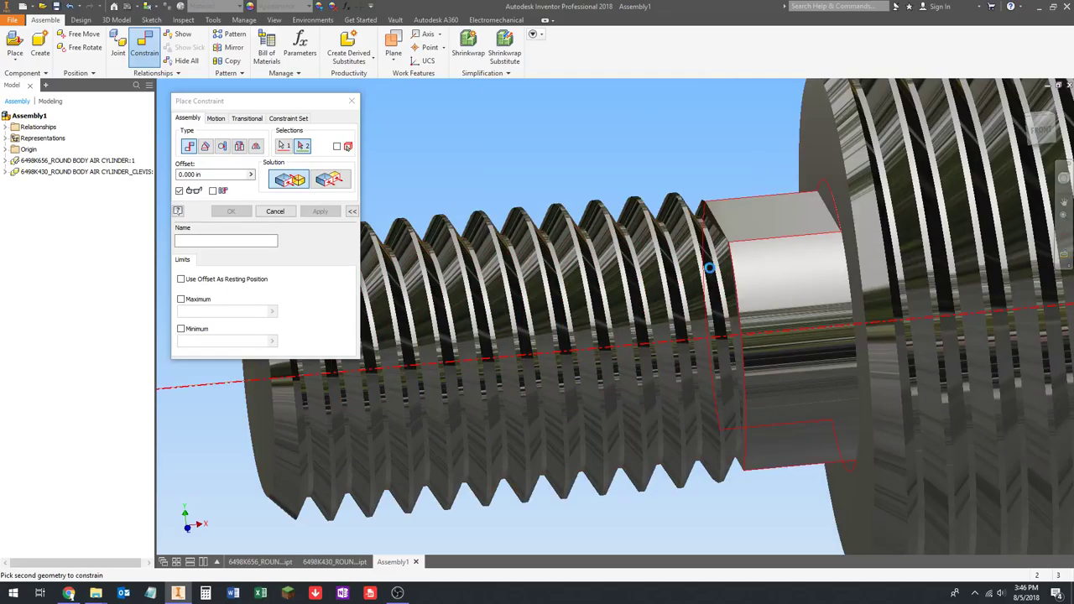
scroll(622, 216, "up", 5)
scroll(622, 217, "up", 3)
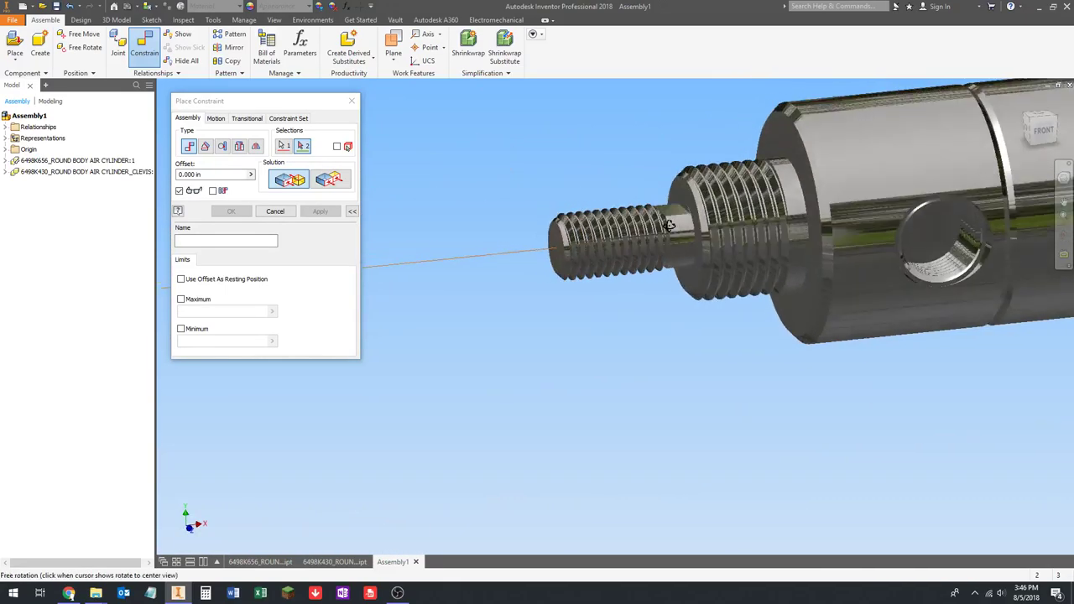
scroll(720, 273, "down", 7)
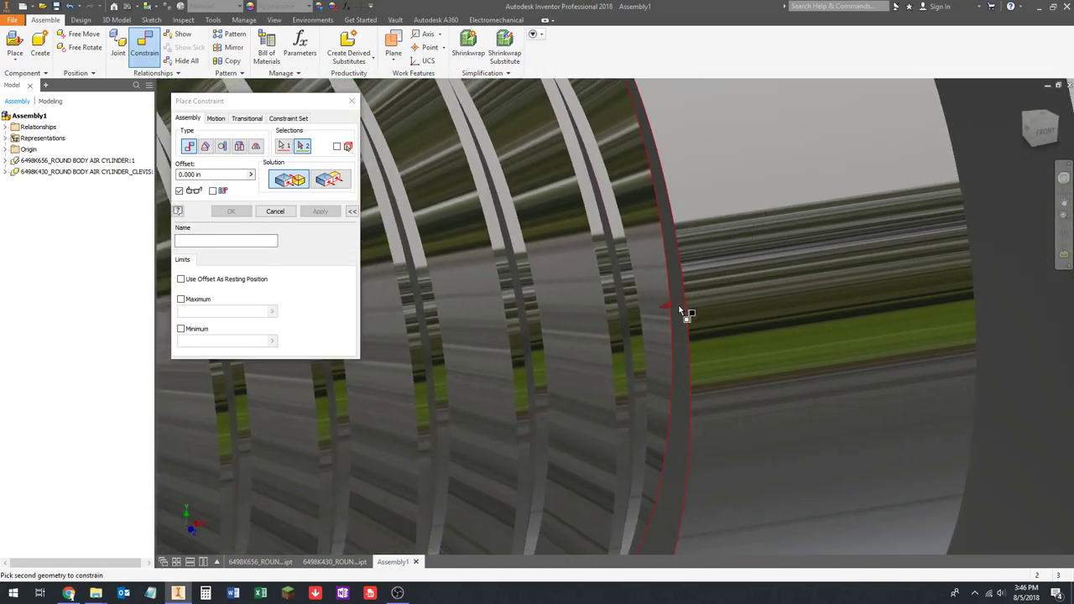
scroll(681, 329, "up", 5)
scroll(680, 382, "down", 5)
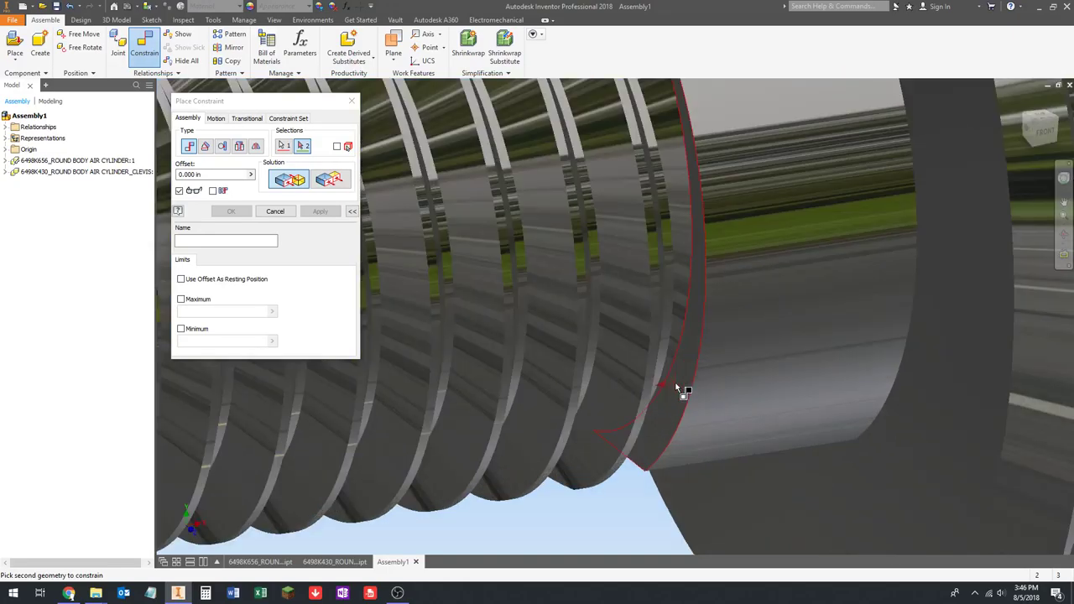
scroll(667, 400, "up", 5)
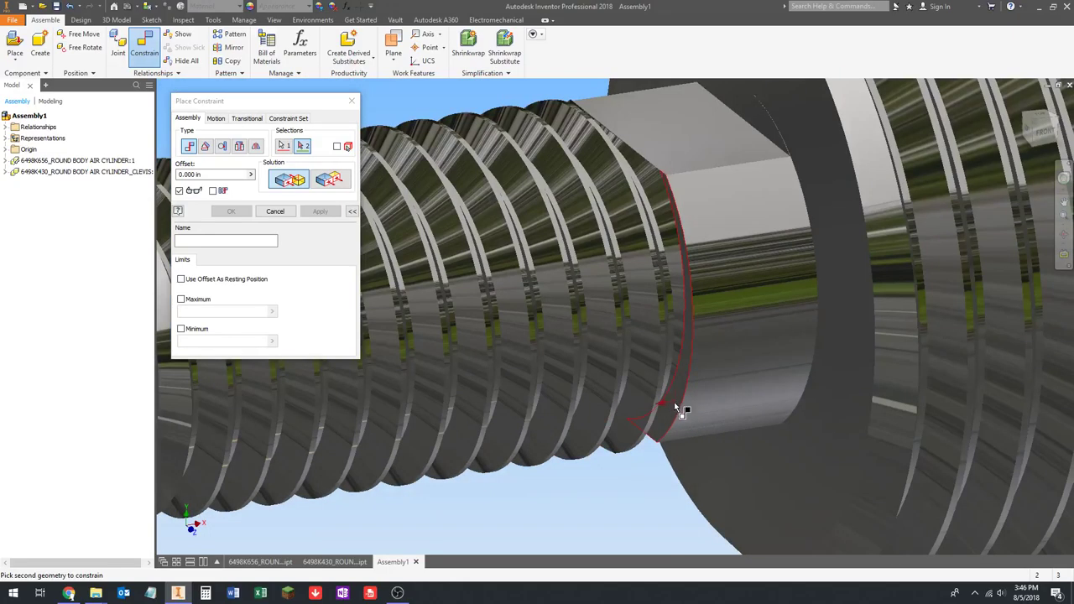
scroll(642, 433, "down", 5)
scroll(641, 431, "up", 5)
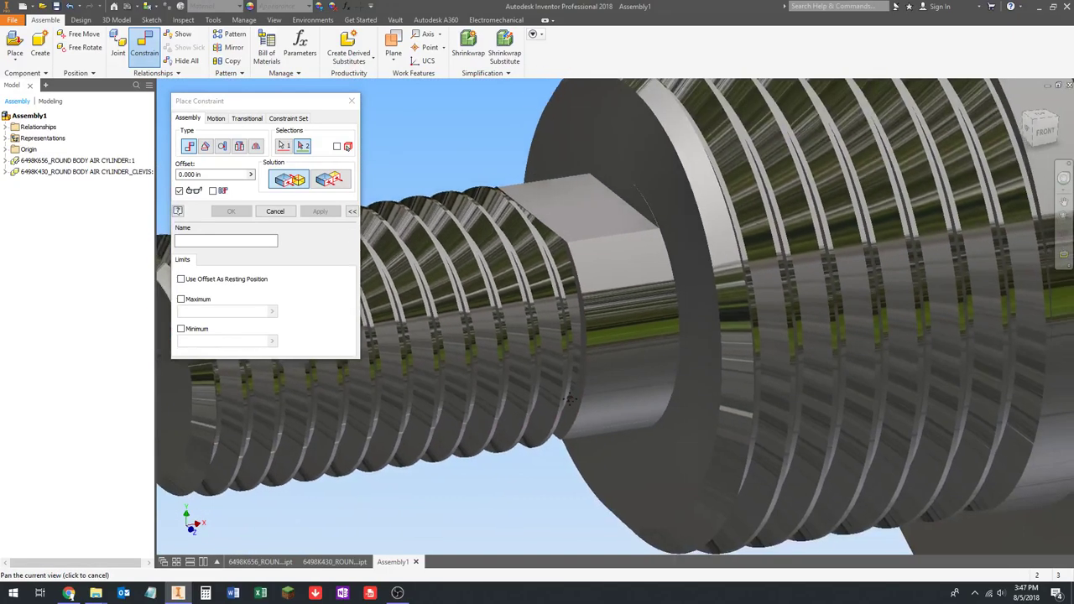
scroll(763, 411, "down", 4)
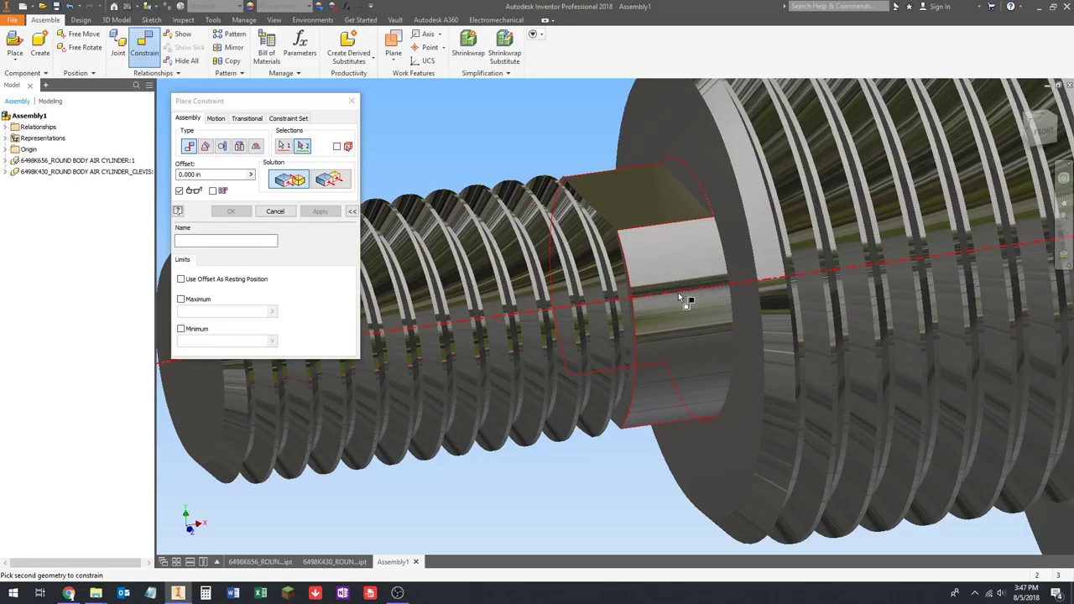
scroll(643, 450, "down", 2)
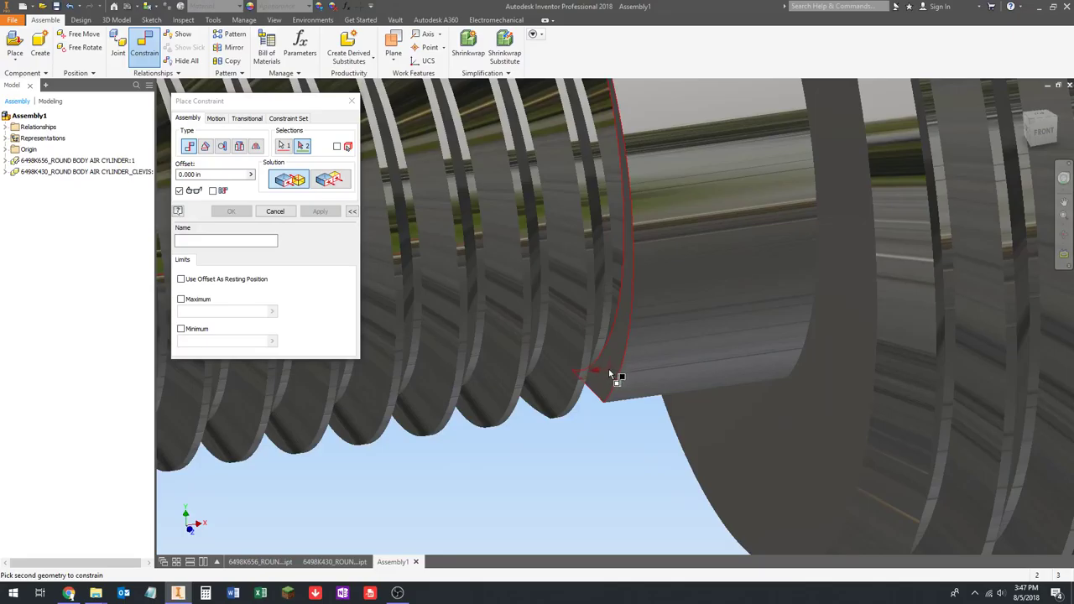
scroll(604, 363, "up", 2)
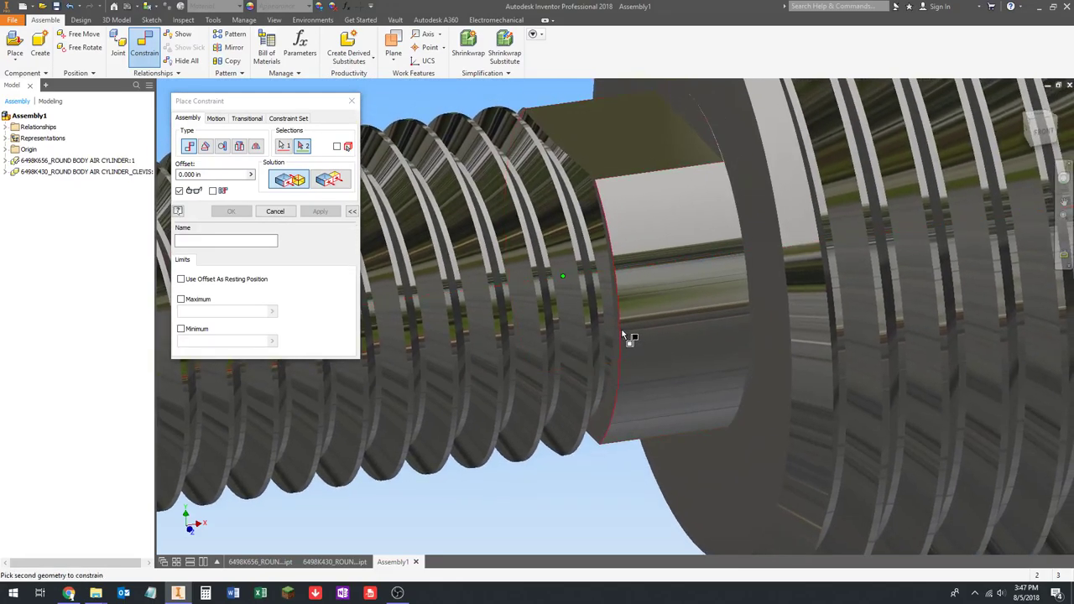
scroll(624, 335, "up", 4)
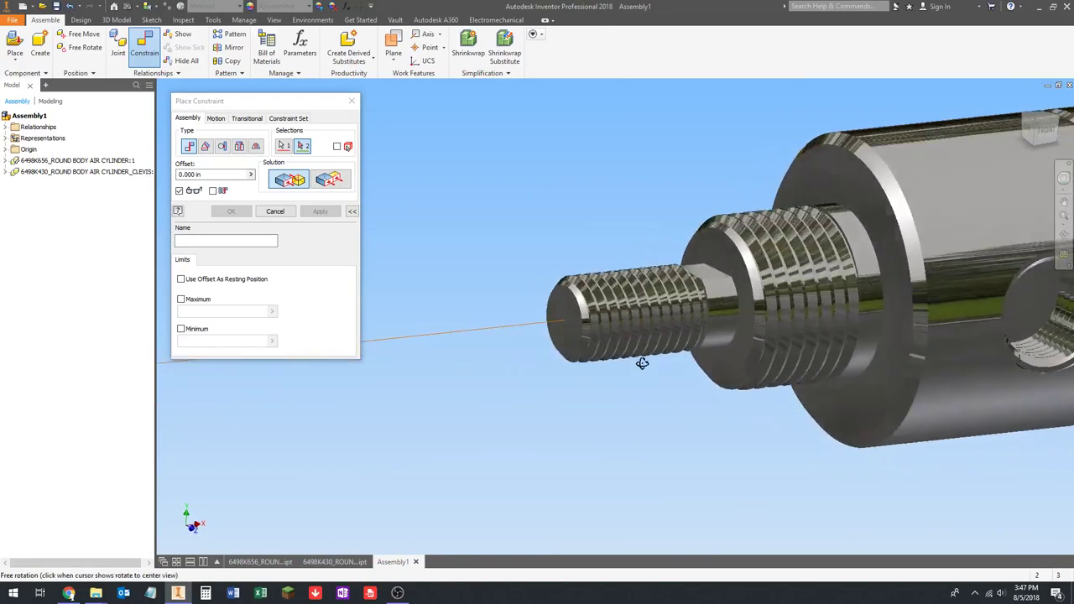
scroll(874, 267, "down", 5)
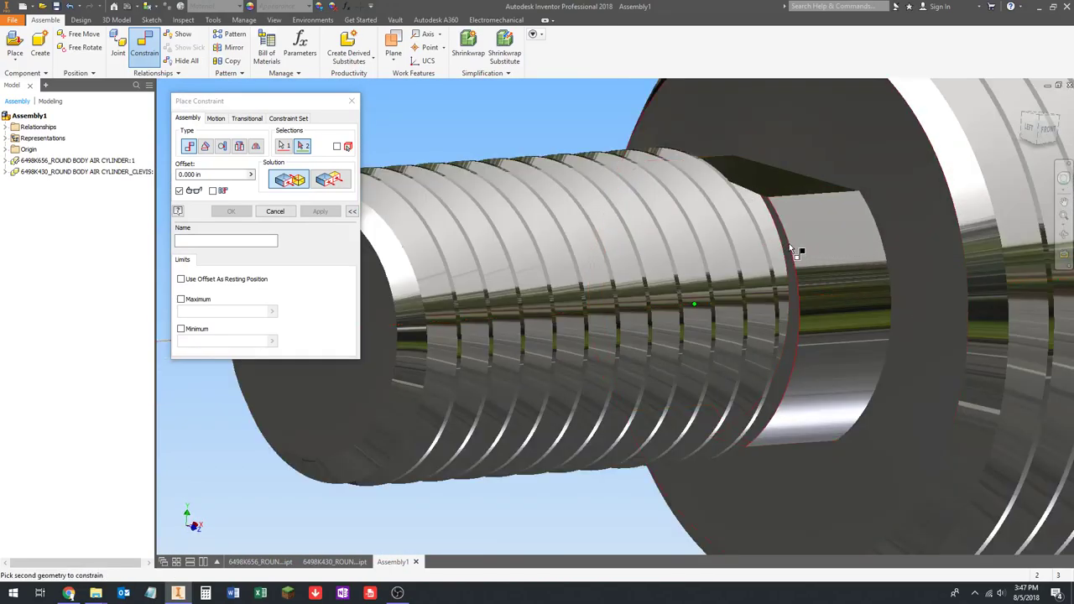
scroll(791, 250, "up", 3)
scroll(686, 279, "down", 5)
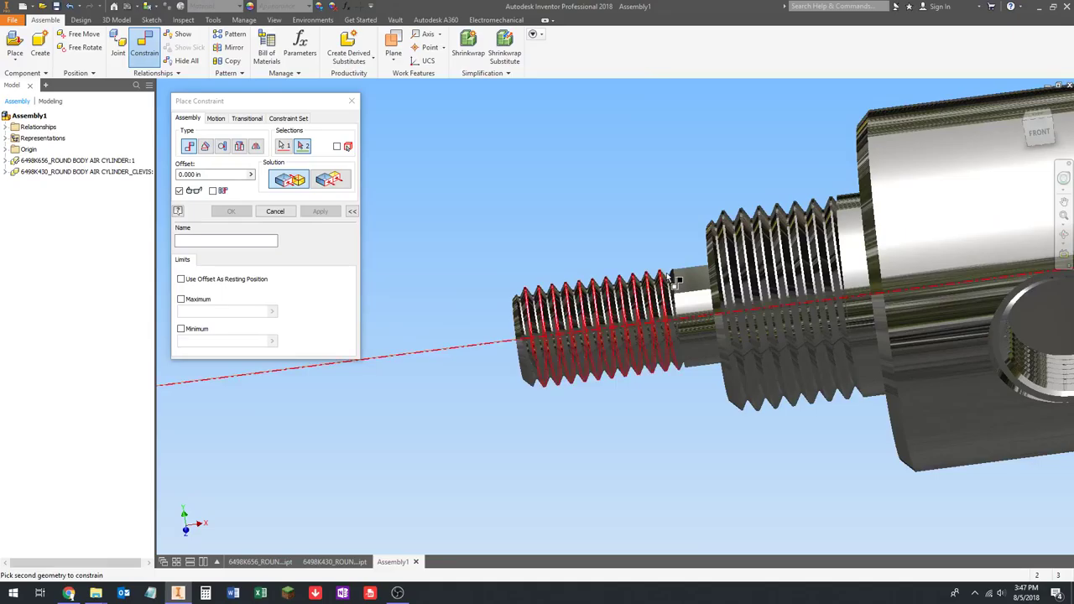
scroll(687, 280, "up", 5)
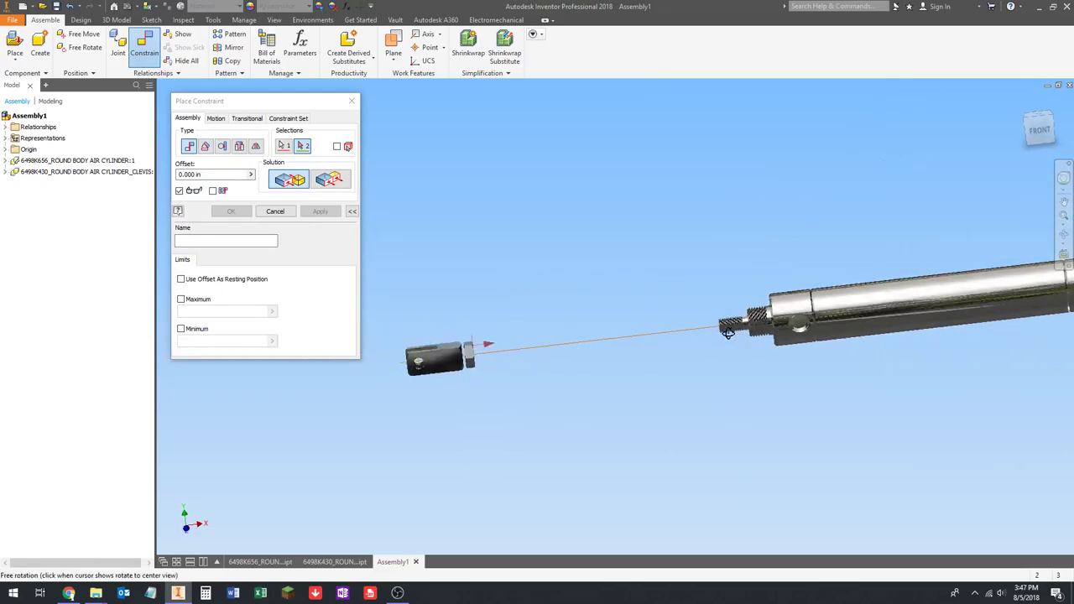
scroll(525, 318, "down", 5)
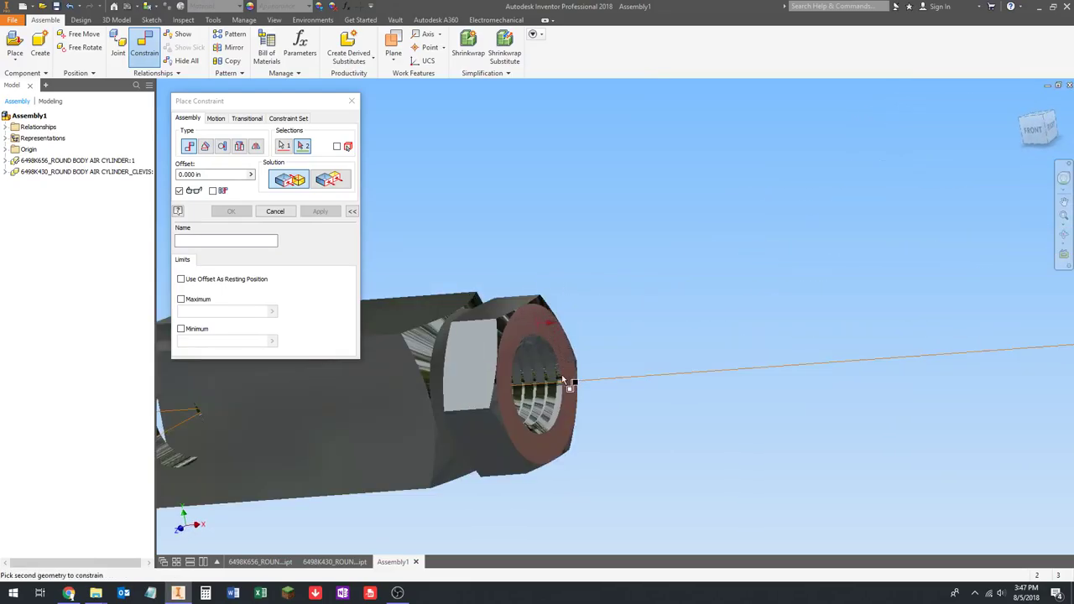
scroll(512, 336, "up", 5)
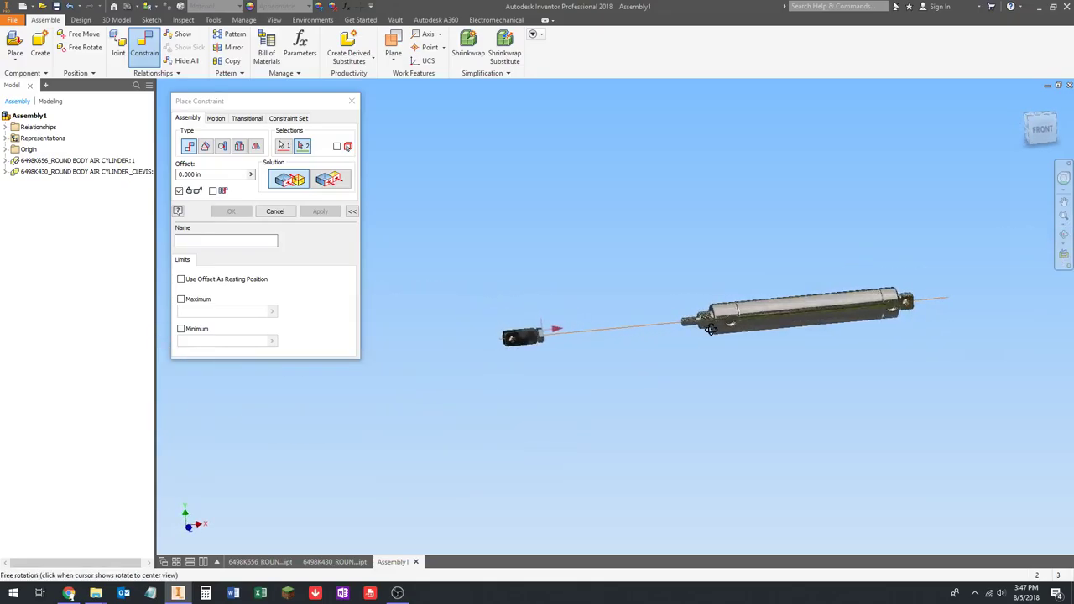
scroll(706, 321, "down", 5)
scroll(706, 321, "down", 4)
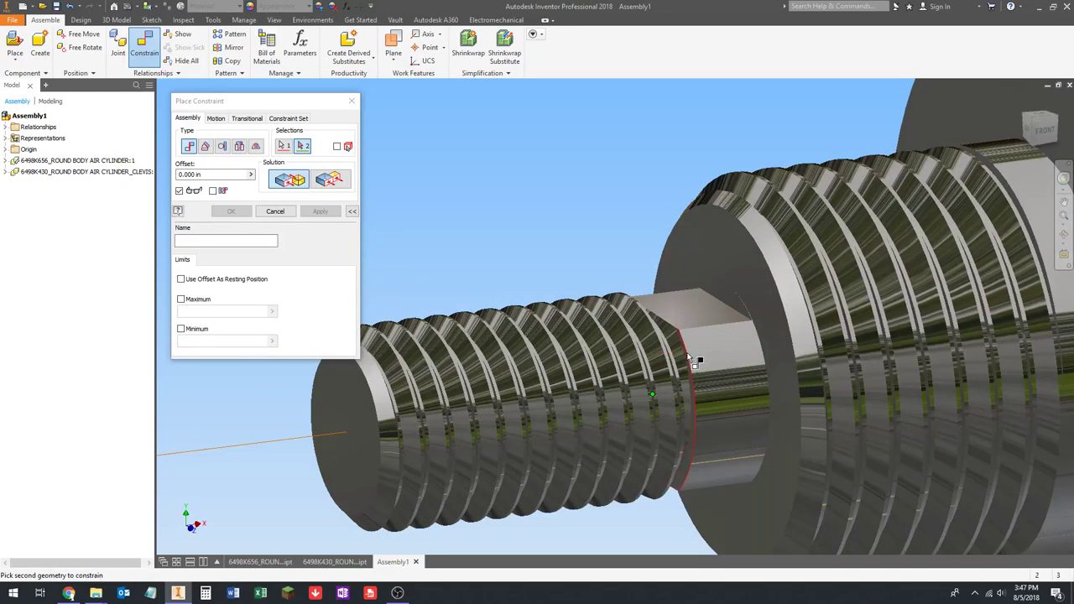
scroll(599, 247, "up", 4)
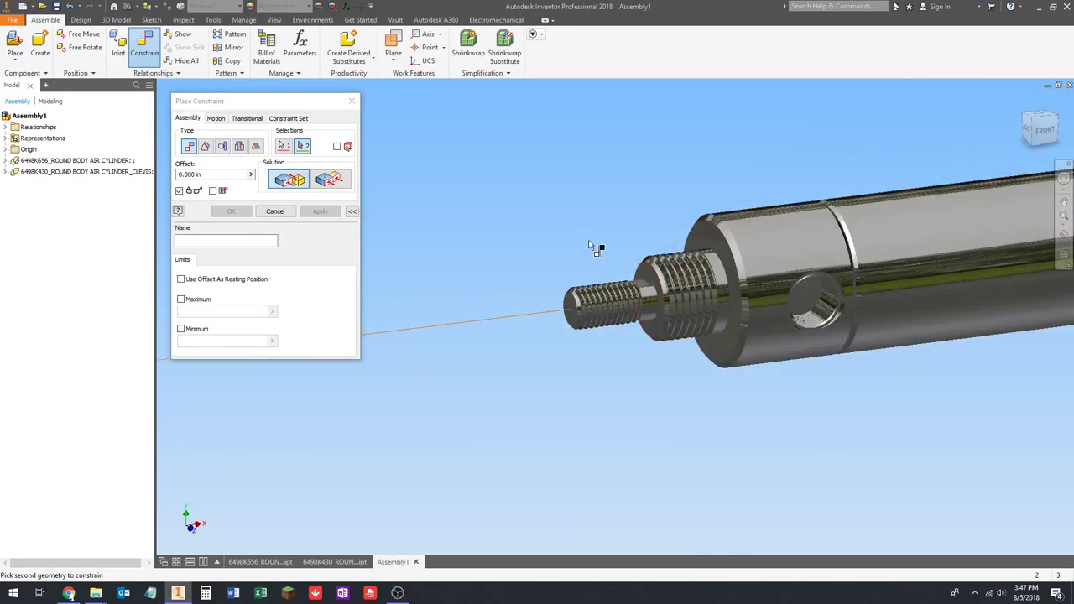
scroll(604, 244, "down", 3)
scroll(605, 244, "up", 4)
scroll(512, 295, "down", 4)
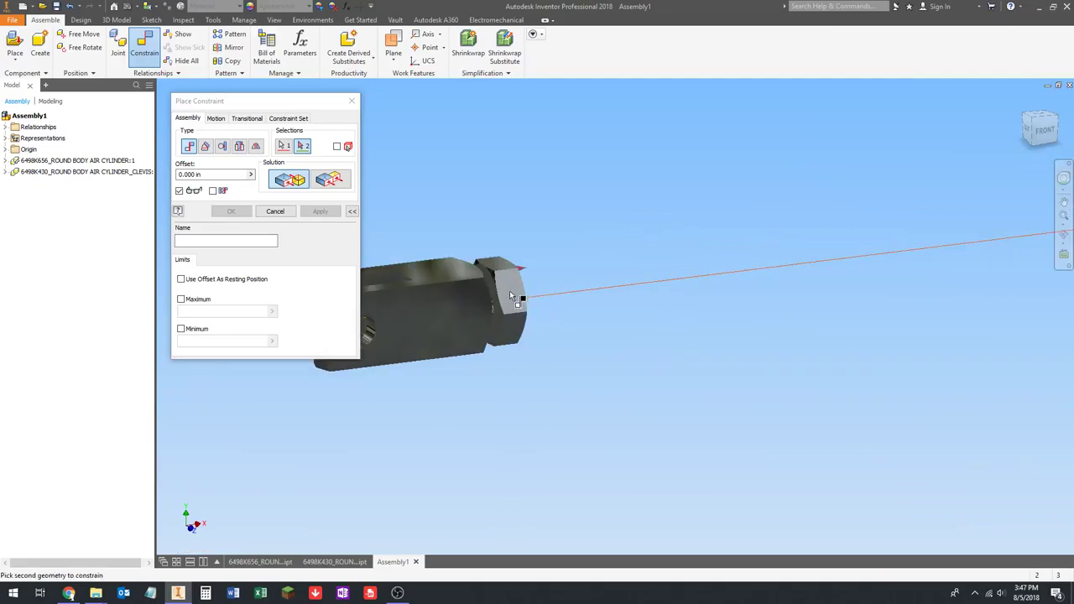
scroll(516, 294, "up", 2)
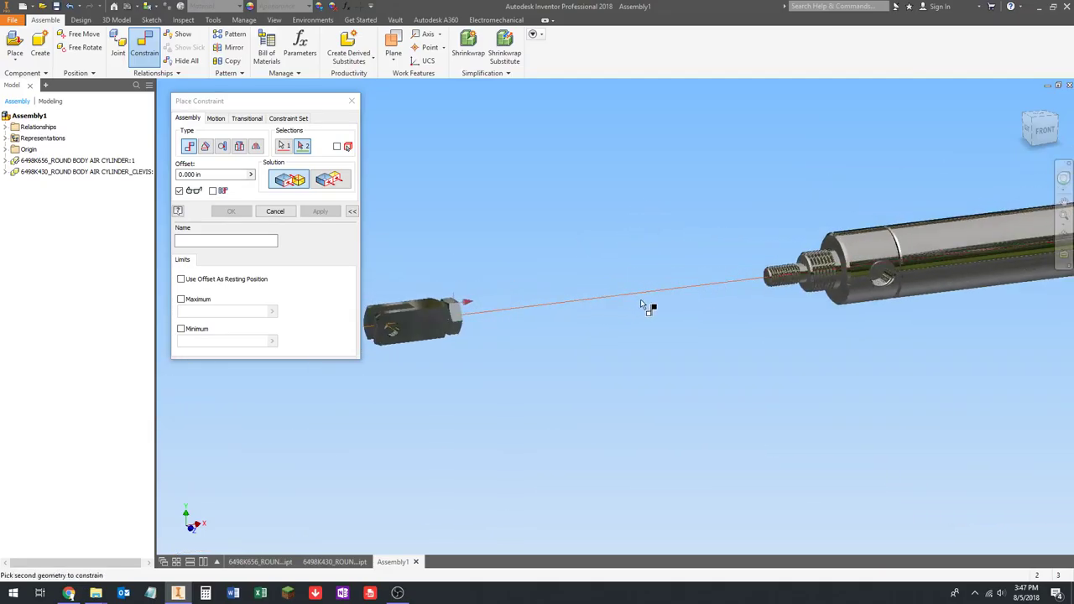
Mate the clevis's threaded-end face to the narrow shoulder face at the inner end of the rod's thread with a 0.000 in offset.
scroll(712, 340, "down", 7)
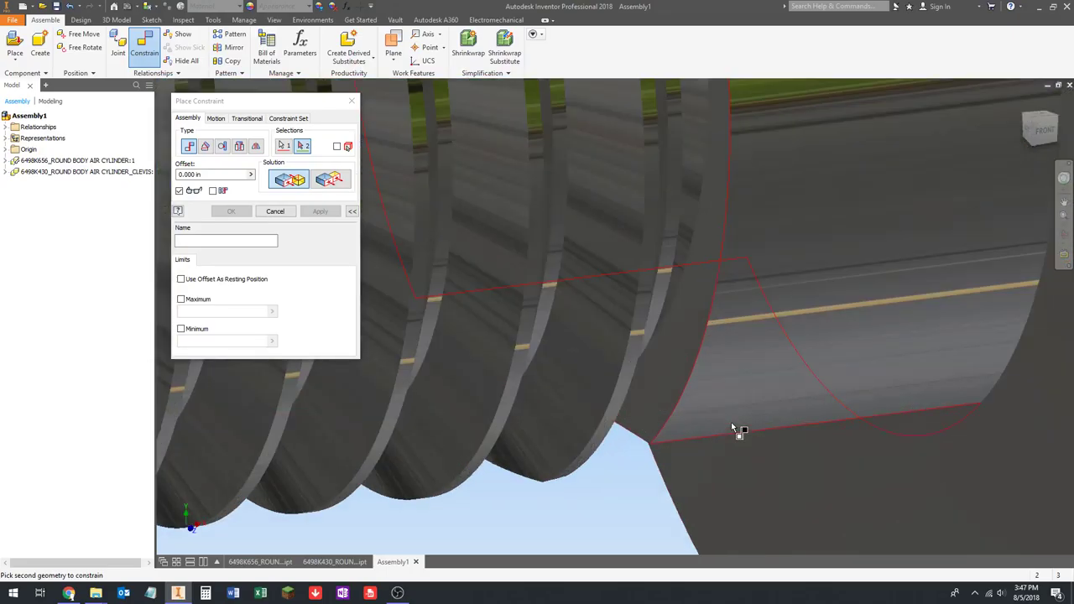
left_click(676, 350)
scroll(676, 361, "up", 8)
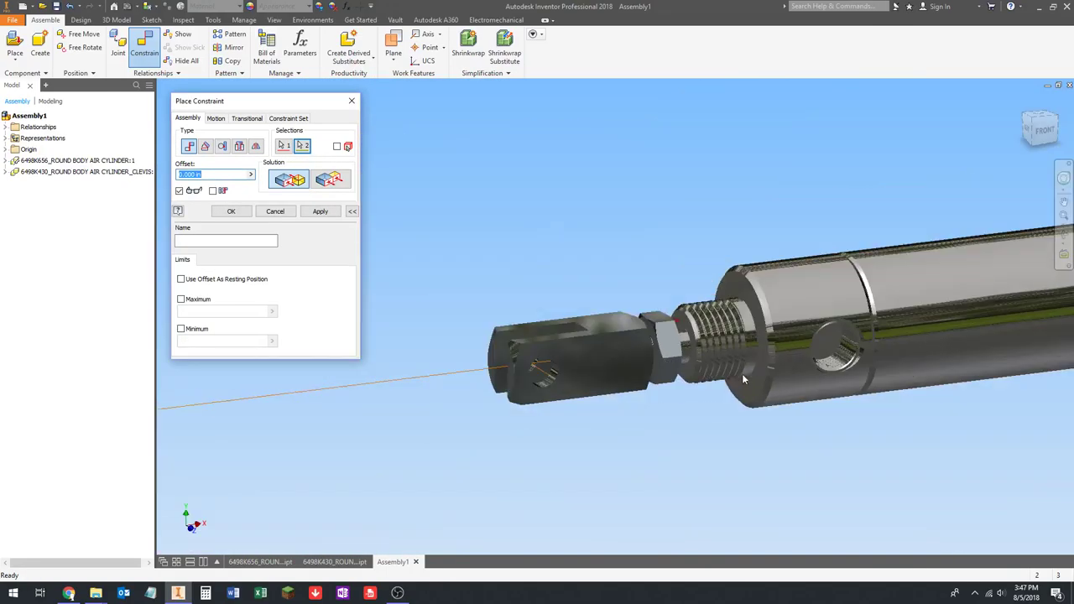
scroll(705, 339, "down", 8)
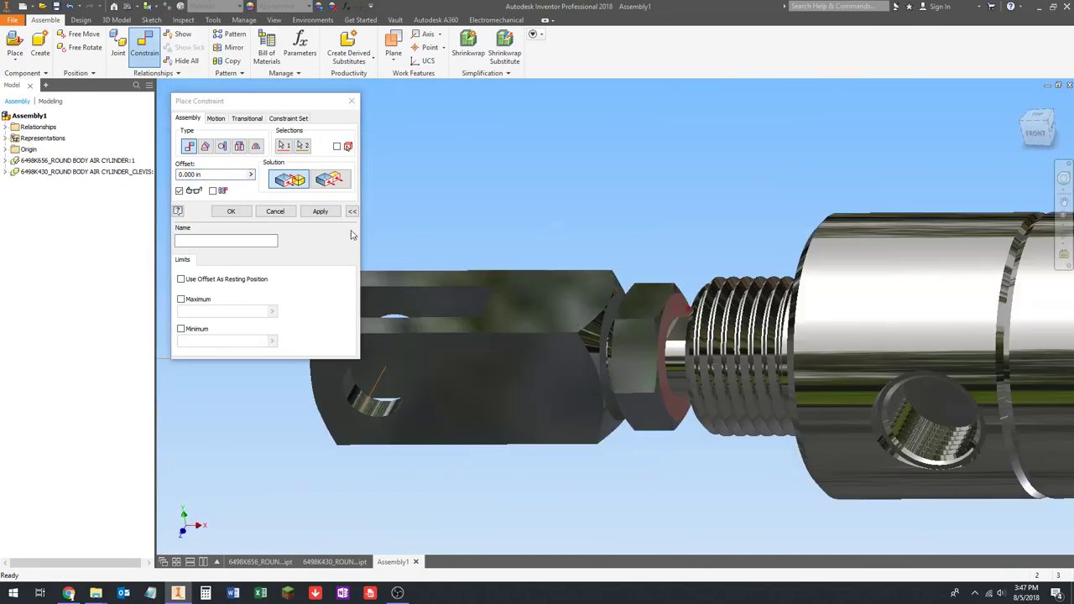
left_click(320, 211)
scroll(627, 314, "up", 6)
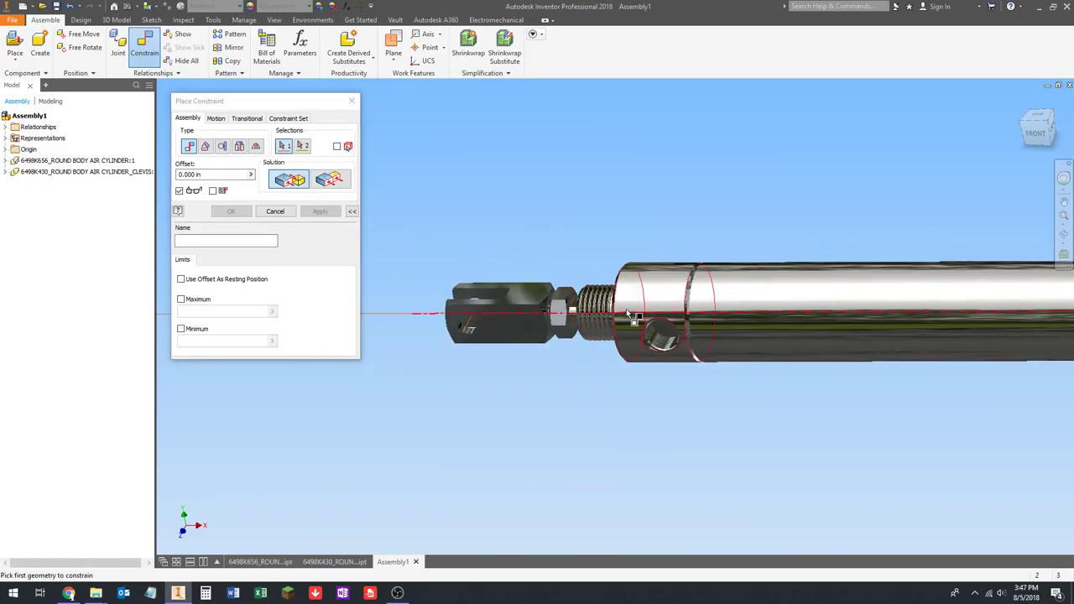
scroll(628, 315, "up", 3)
middle_click_drag(568, 287, 700, 310, "shift")
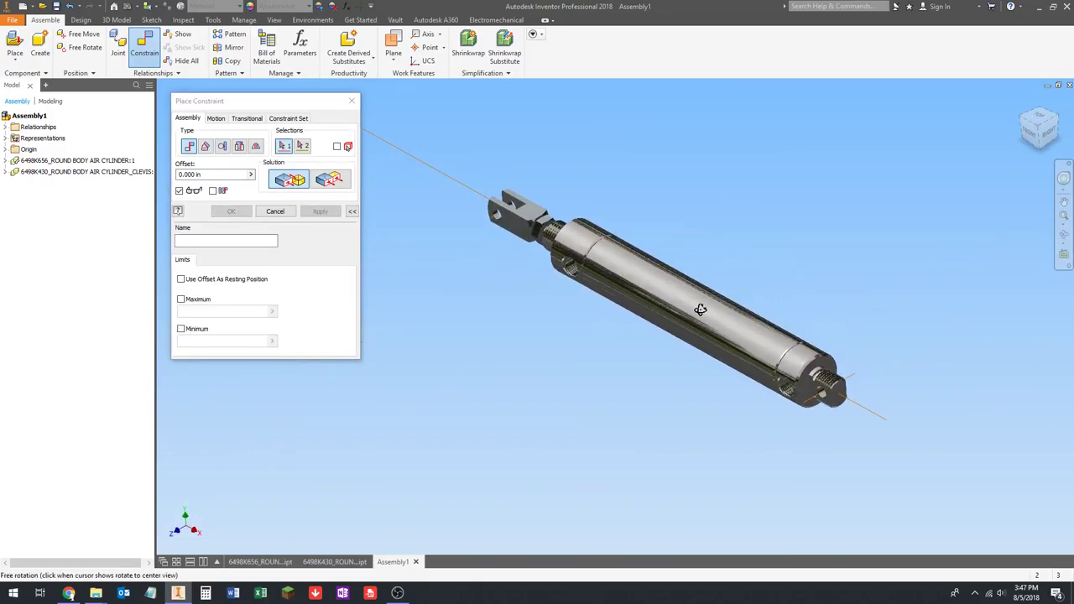
key("Escape")
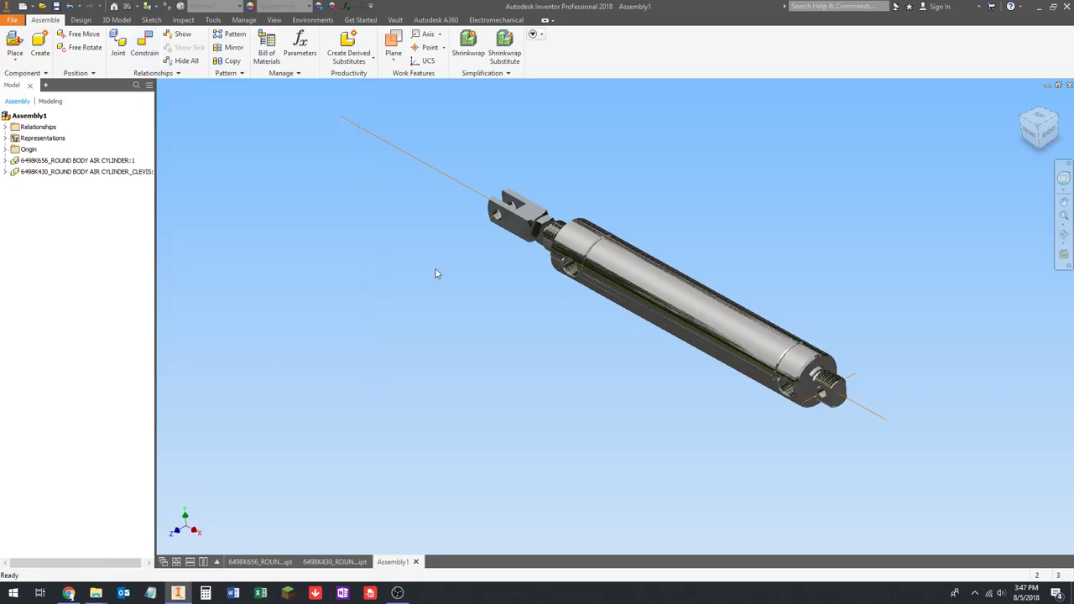
Test the clevis's remaining rotation about the rod and check its orientation against the mounting hole at the cylinder's far end.
left_click(511, 209)
mouse_move(507, 216)
left_mouse_down()
mouse_move(502, 252)
mouse_move(493, 205)
mouse_move(502, 220)
left_mouse_up()
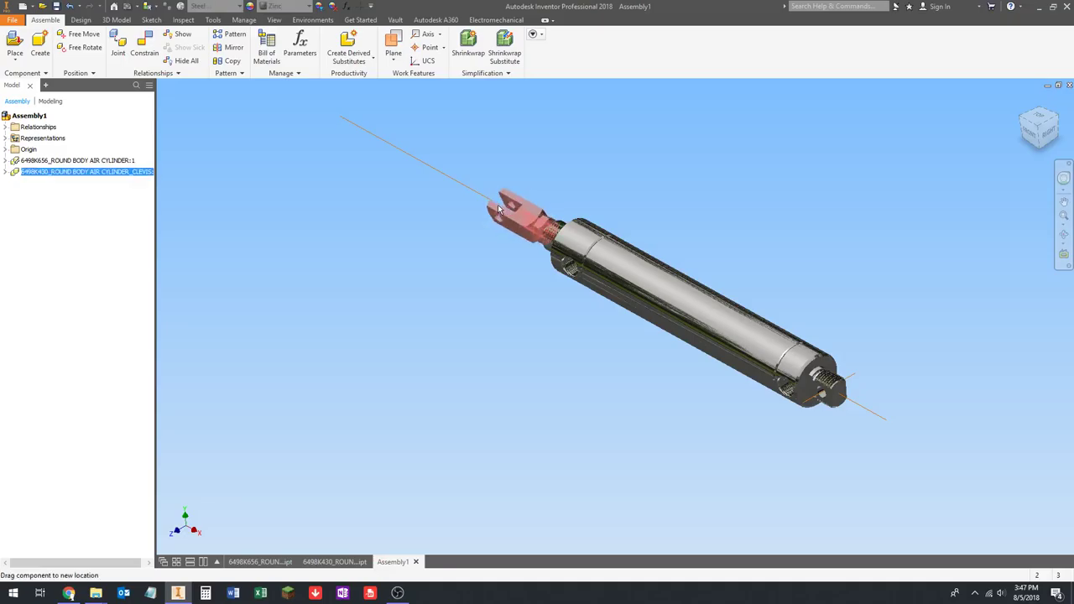
left_click(849, 383)
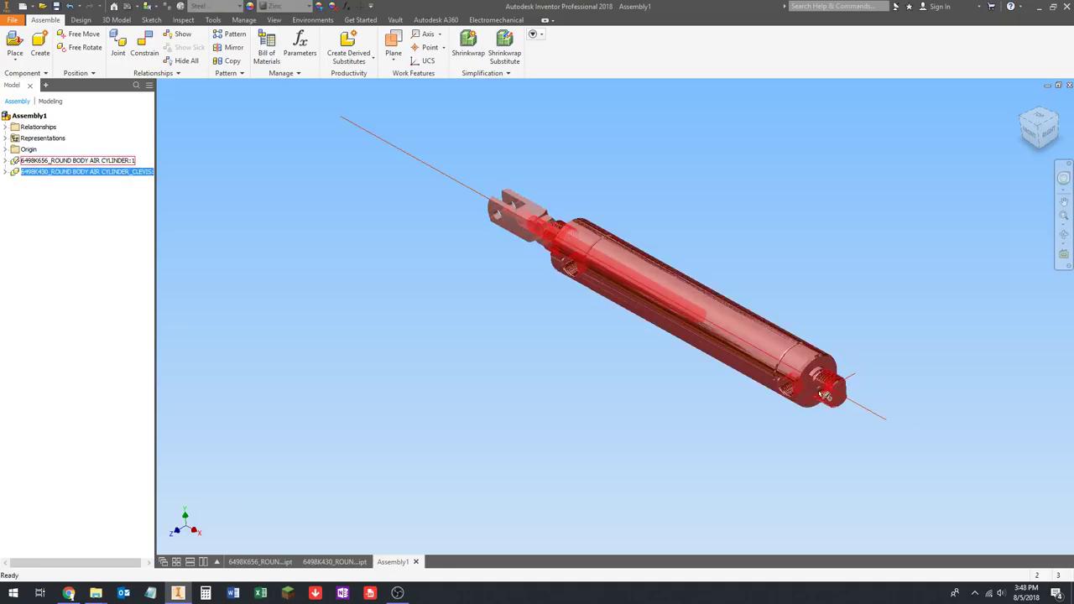
key("Escape")
middle_click_drag(567, 187, 571, 202)
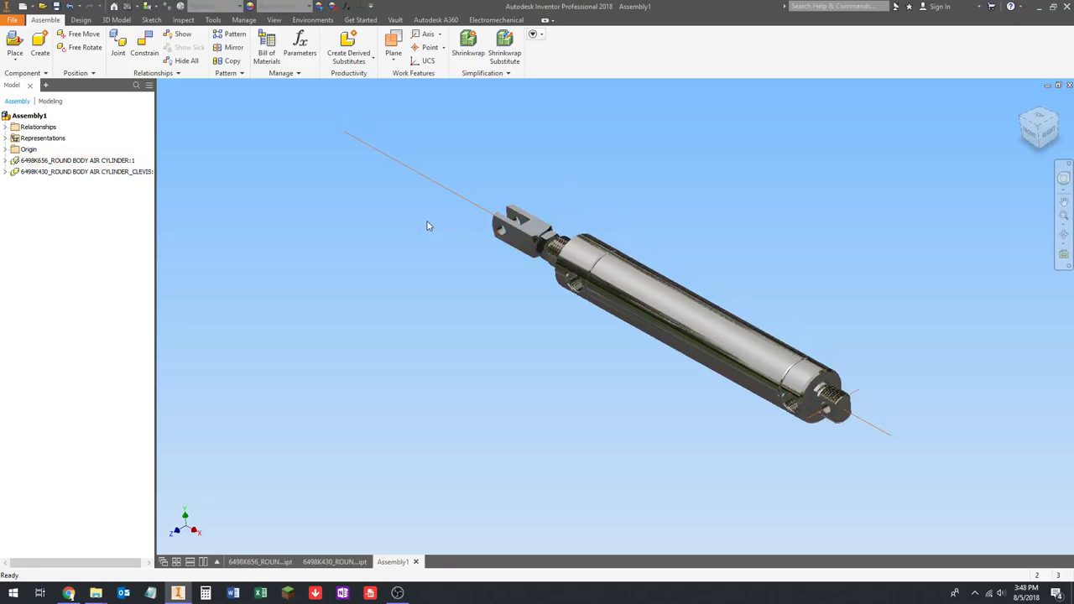
Set up a Directed Angle constraint with the clevis's pin-hole axis as the first geometry.
key("c")
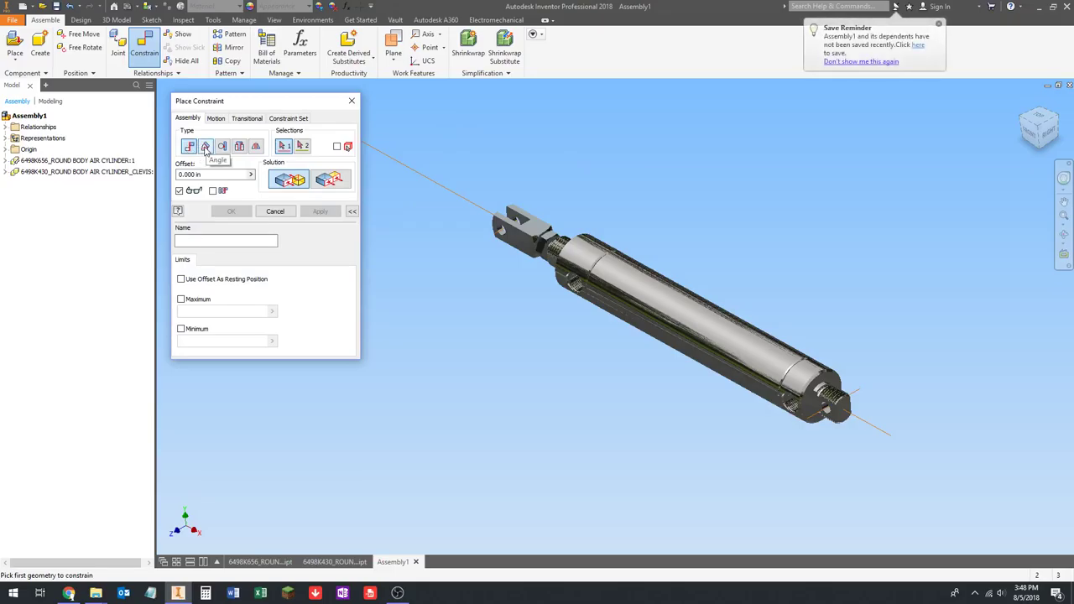
left_click(205, 147)
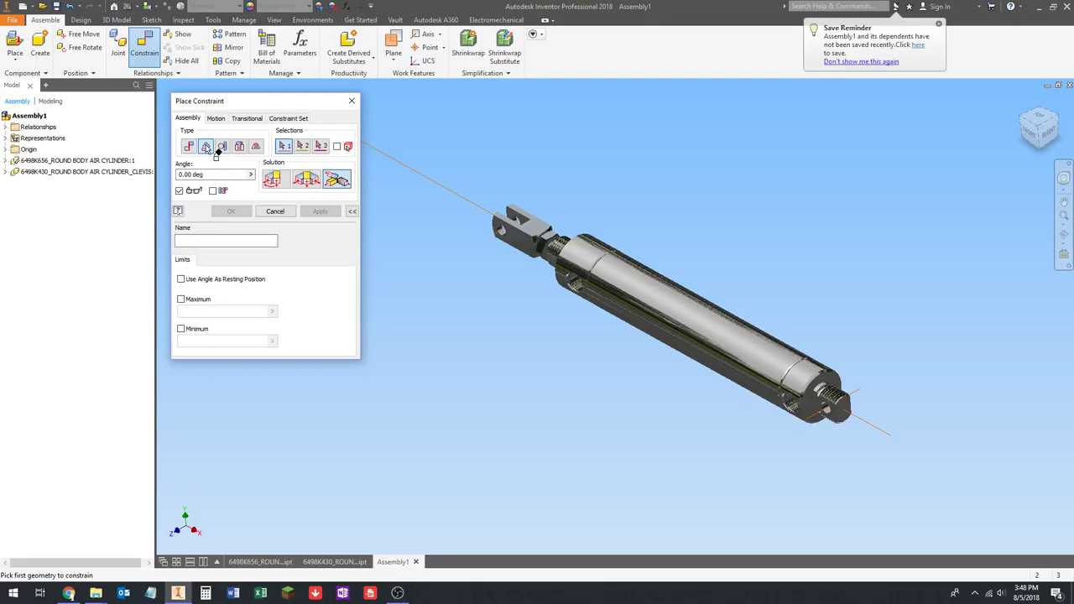
left_click(281, 180)
scroll(493, 244, "up", 3)
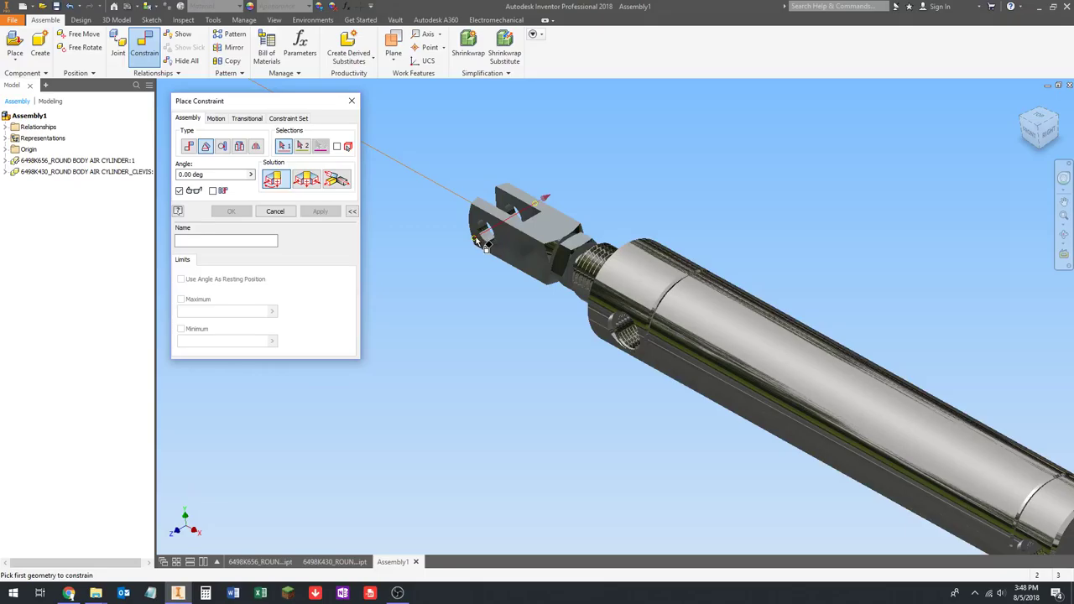
left_click(478, 240)
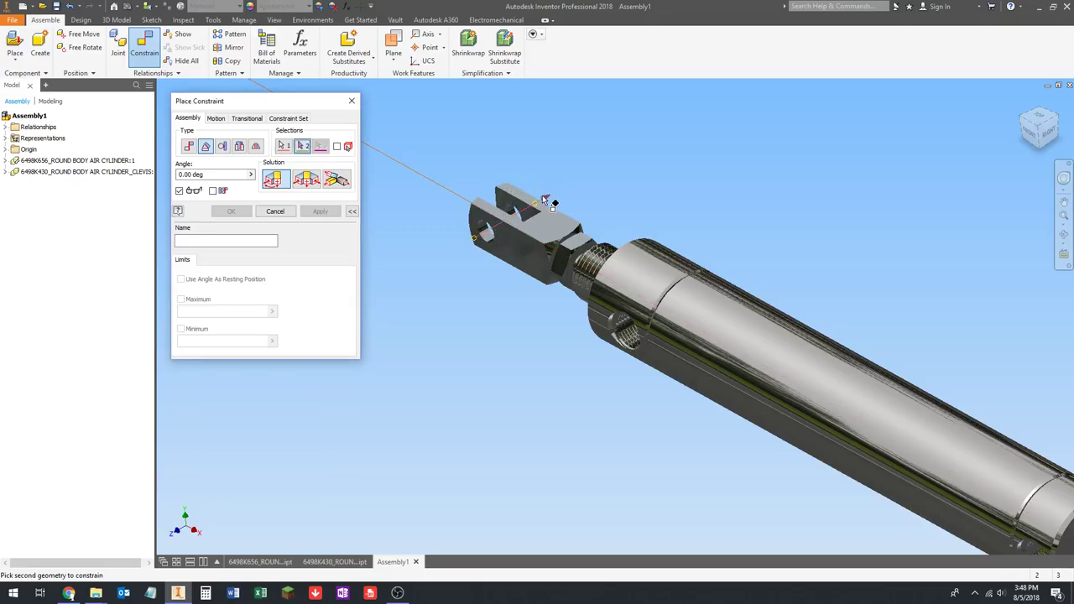
Constrain the clevis's pin-hole axis at 0.00 deg to the axis of the mounting hole at the cylinder's far end.
scroll(537, 180, "down", 5)
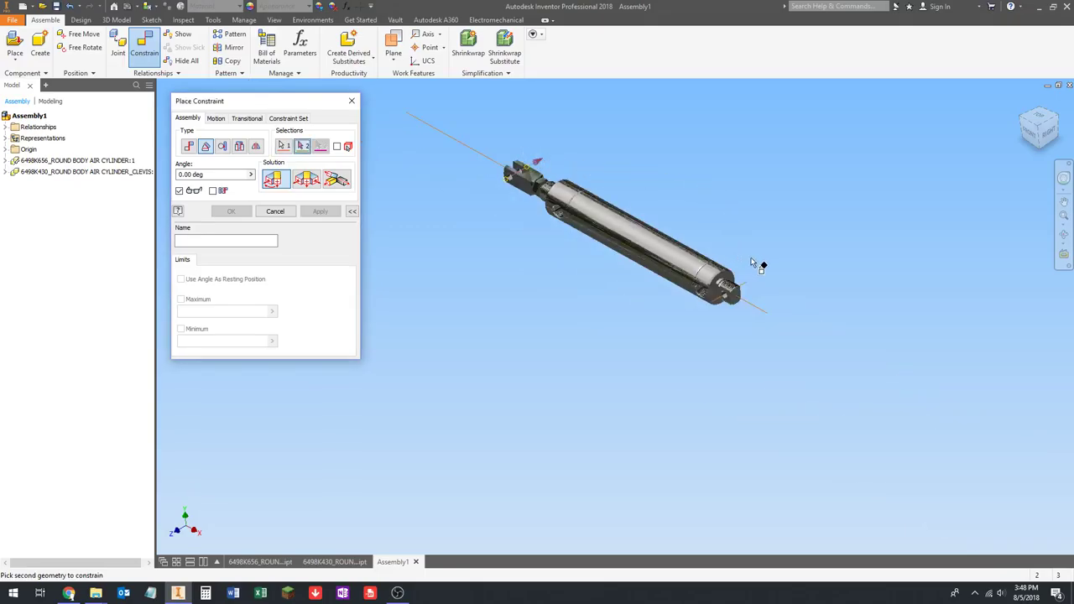
scroll(741, 295, "up", 3)
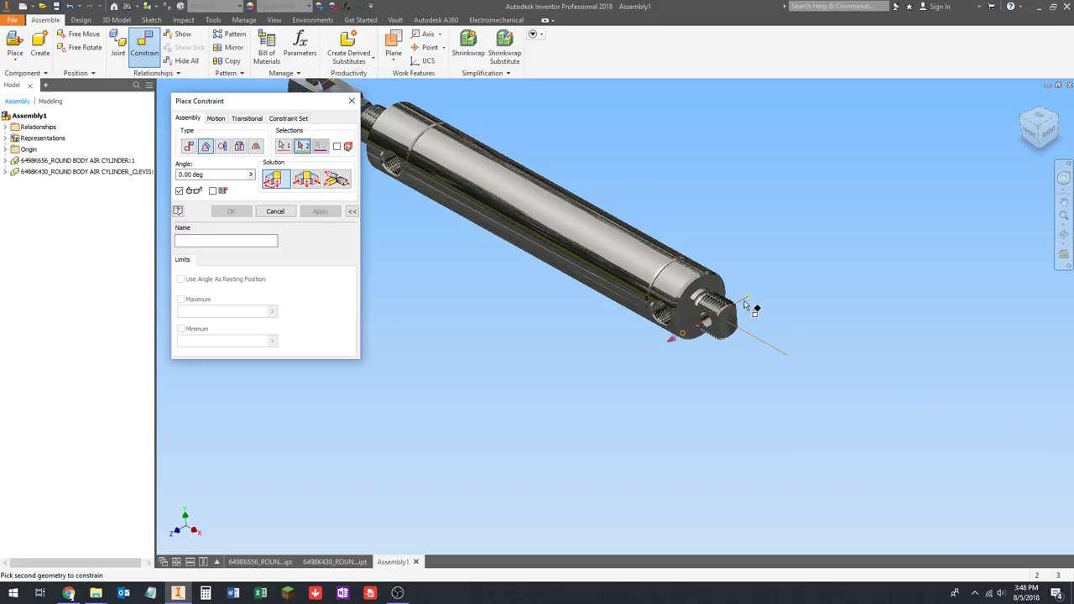
scroll(744, 304, "down", 3)
scroll(614, 210, "up", 3)
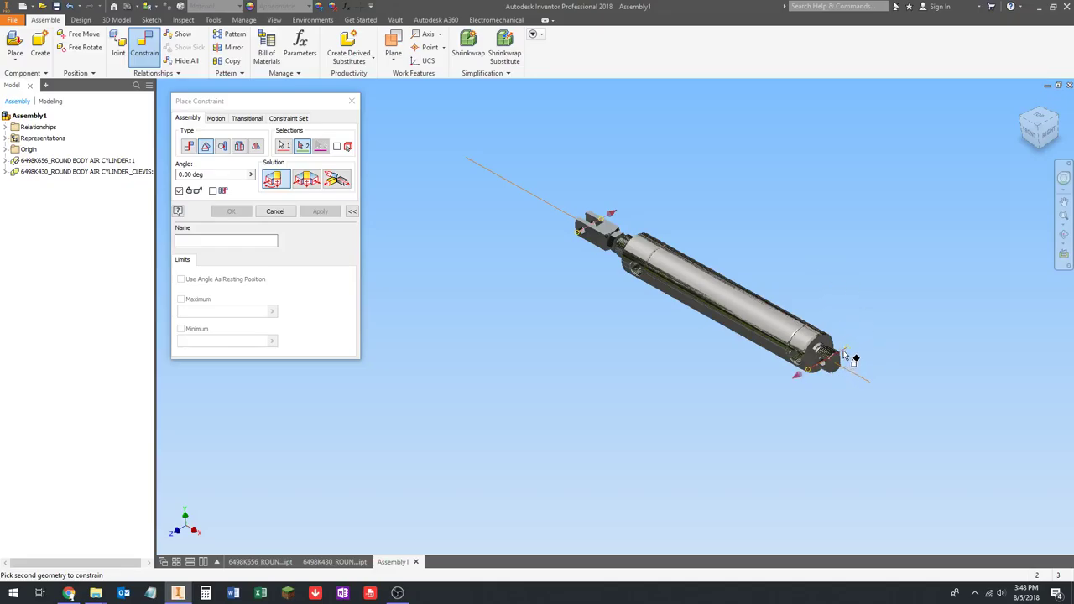
scroll(596, 219, "up", 4)
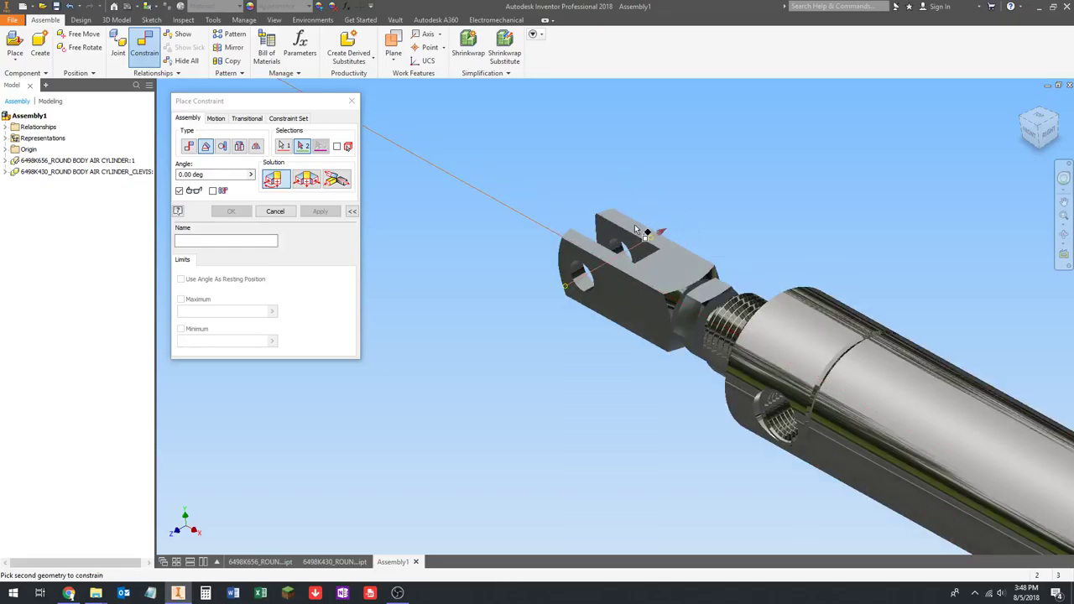
scroll(489, 182, "down", 3)
scroll(513, 187, "up", 5)
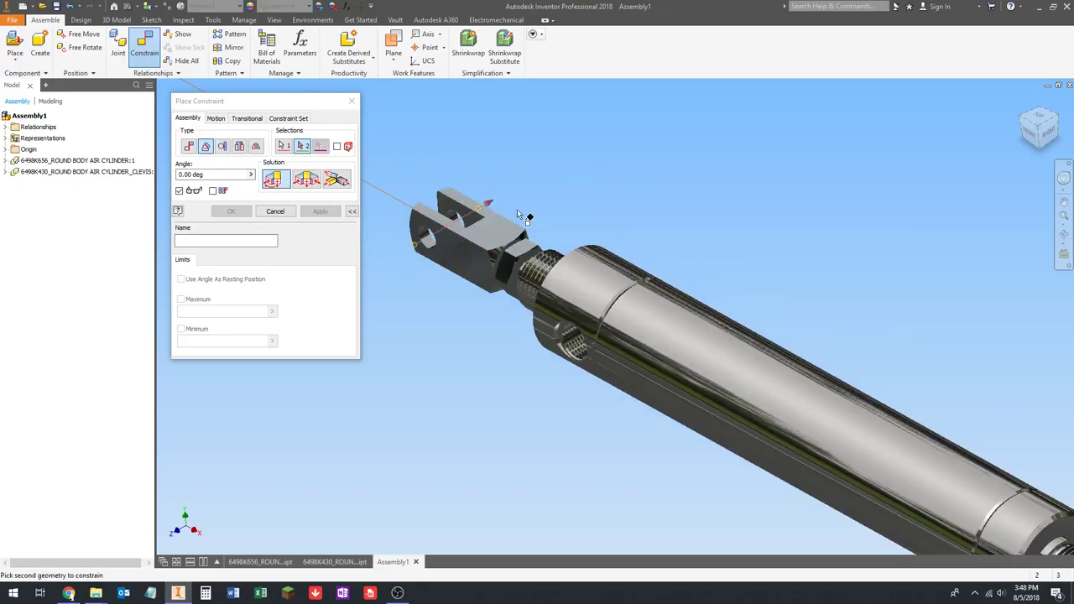
scroll(500, 168, "down", 3)
left_click(746, 328)
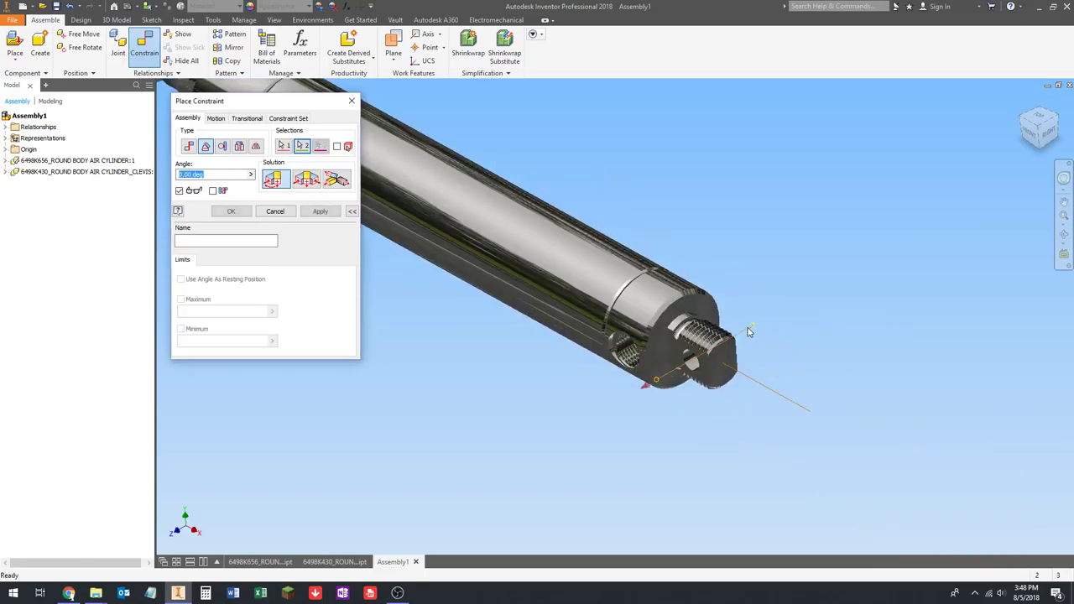
scroll(598, 165, "down", 3)
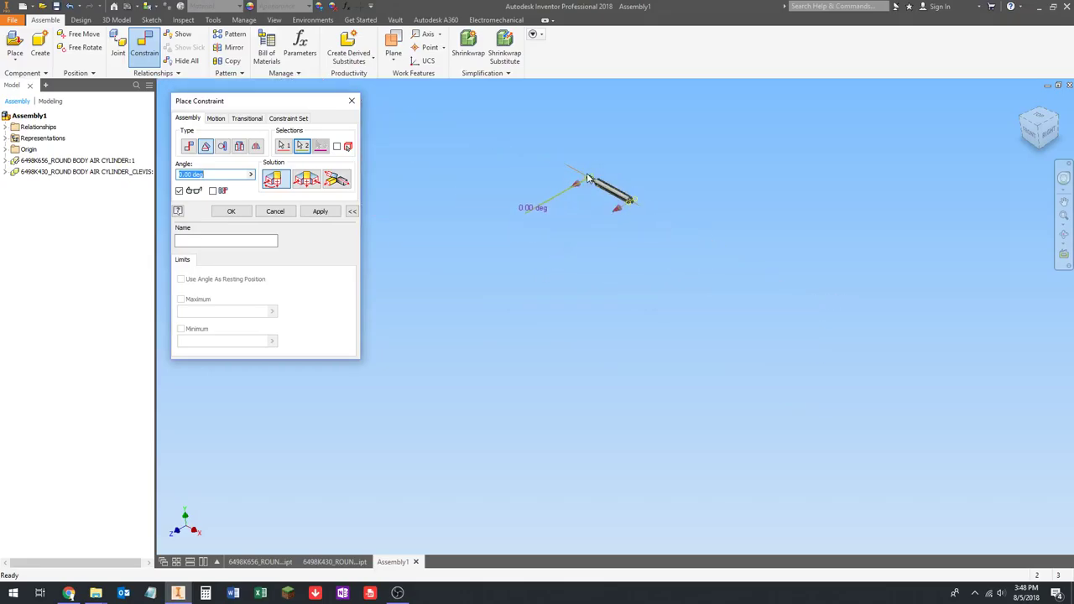
scroll(585, 180, "up", 6)
scroll(550, 293, "down", 4)
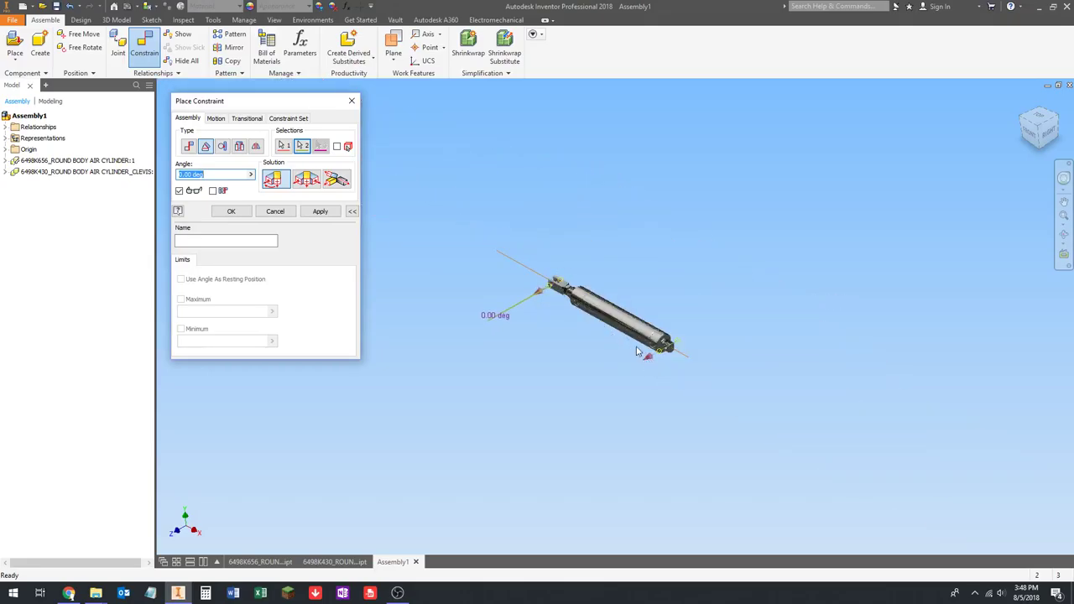
left_click(319, 211)
scroll(547, 245, "up", 2)
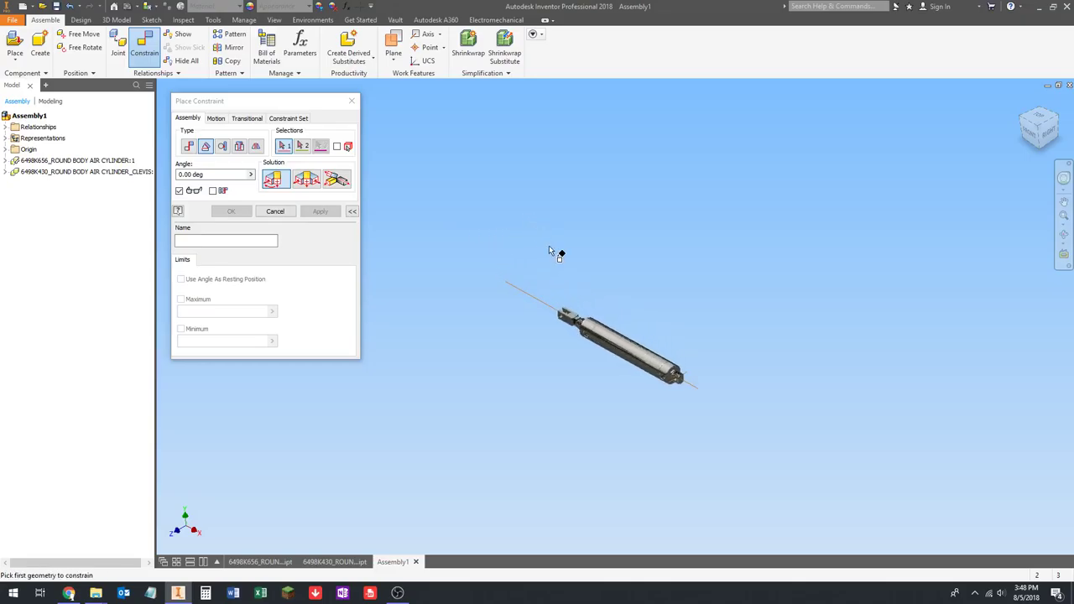
key("Escape")
Test whether the clevis can still rotate about or slide along the rod, checking from the side and close to the nut.
scroll(547, 247, "up", 5)
left_click(632, 416)
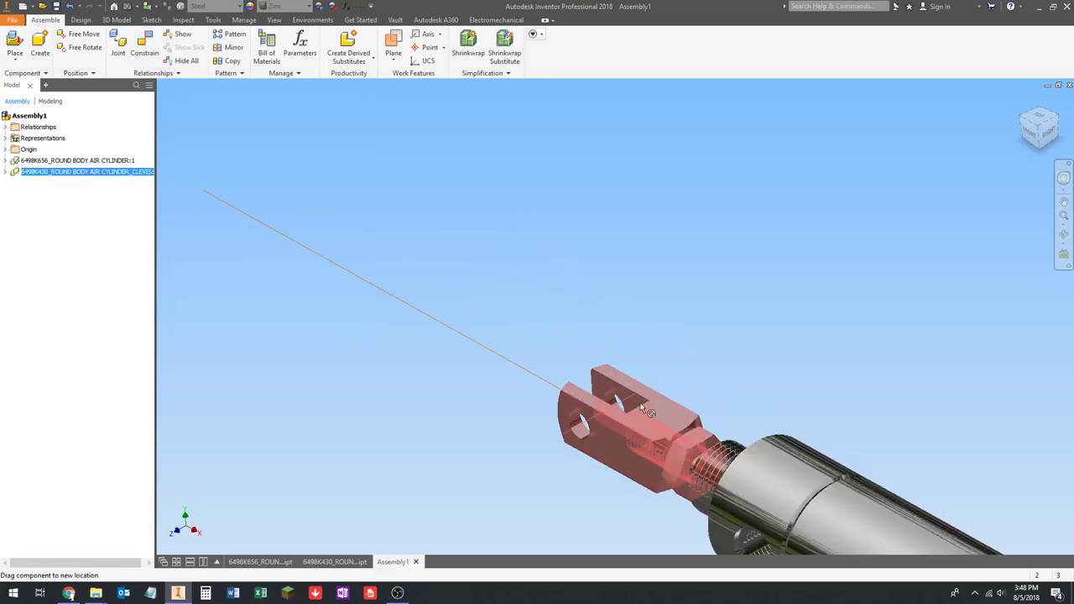
scroll(571, 449, "down", 4)
left_click(601, 243)
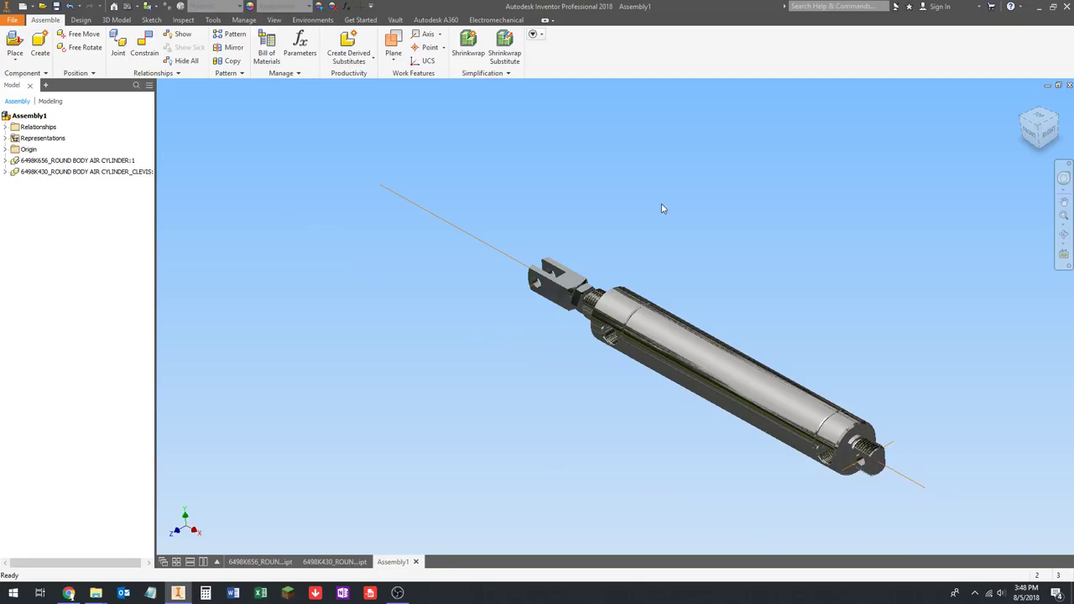
middle_click_drag(662, 204, 581, 282, "shift")
left_click(580, 282)
left_click_drag(581, 283, 535, 260)
middle_click_drag(534, 259, 600, 273, "shift")
scroll(605, 273, "up", 5)
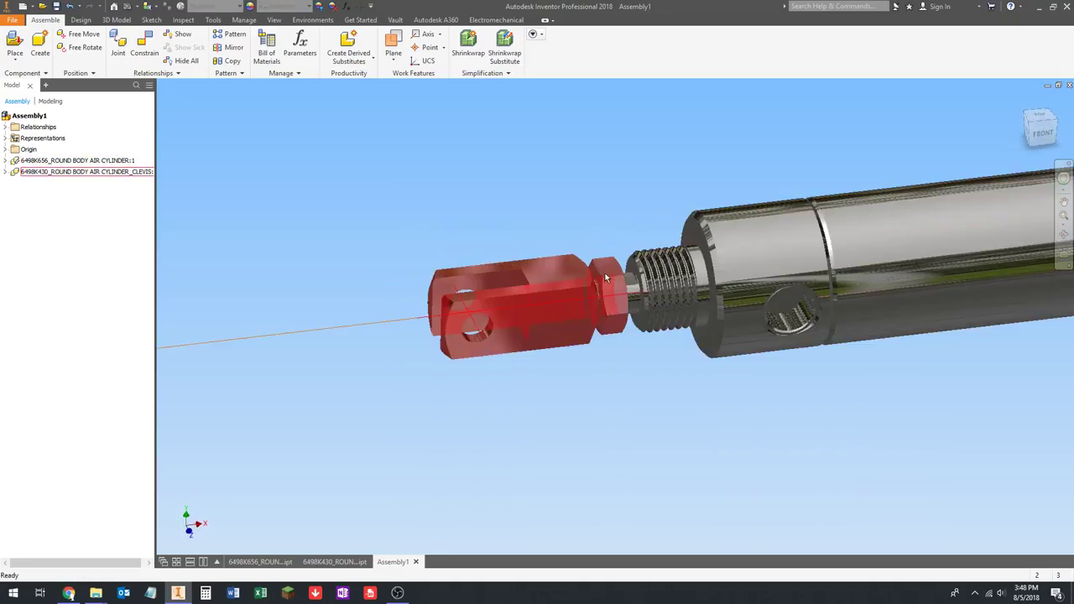
scroll(640, 295, "down", 5)
left_click(663, 227)
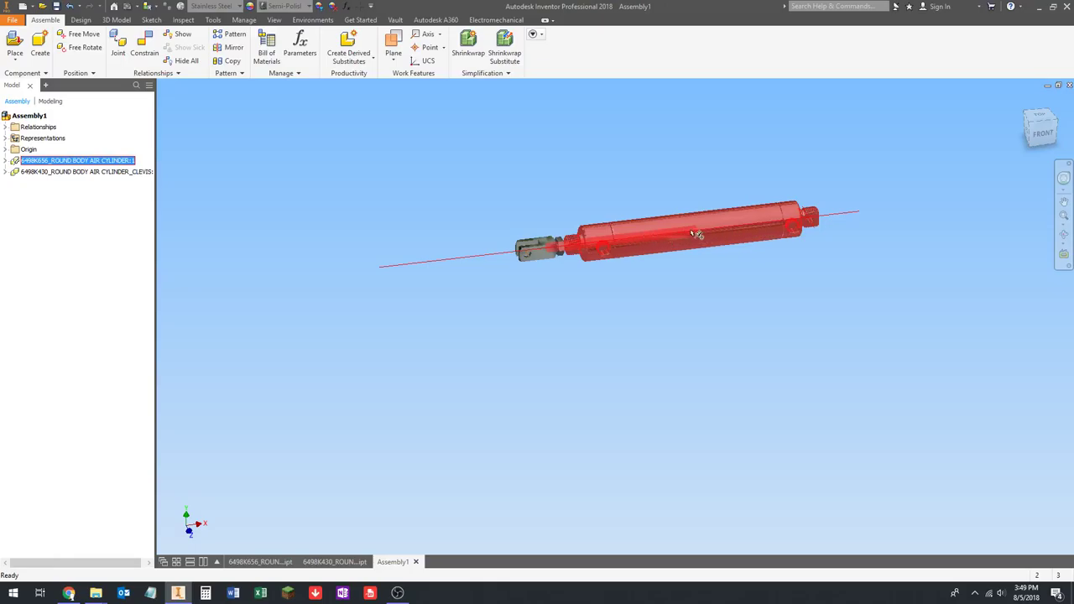
scroll(504, 243, "up", 5)
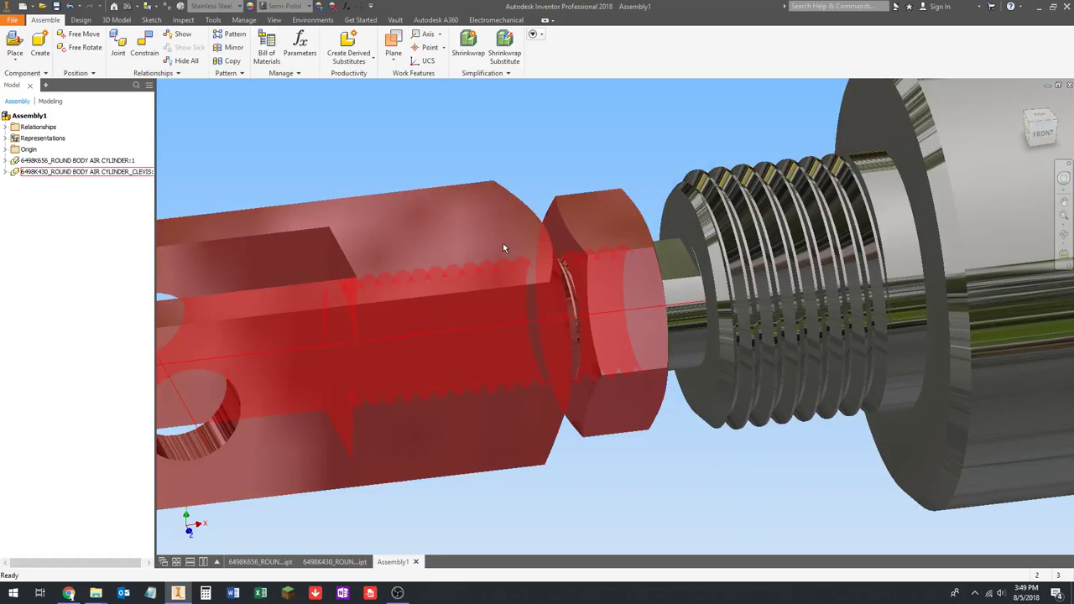
left_click(506, 245)
scroll(506, 245, "down", 4)
left_click_drag(676, 216, 652, 214)
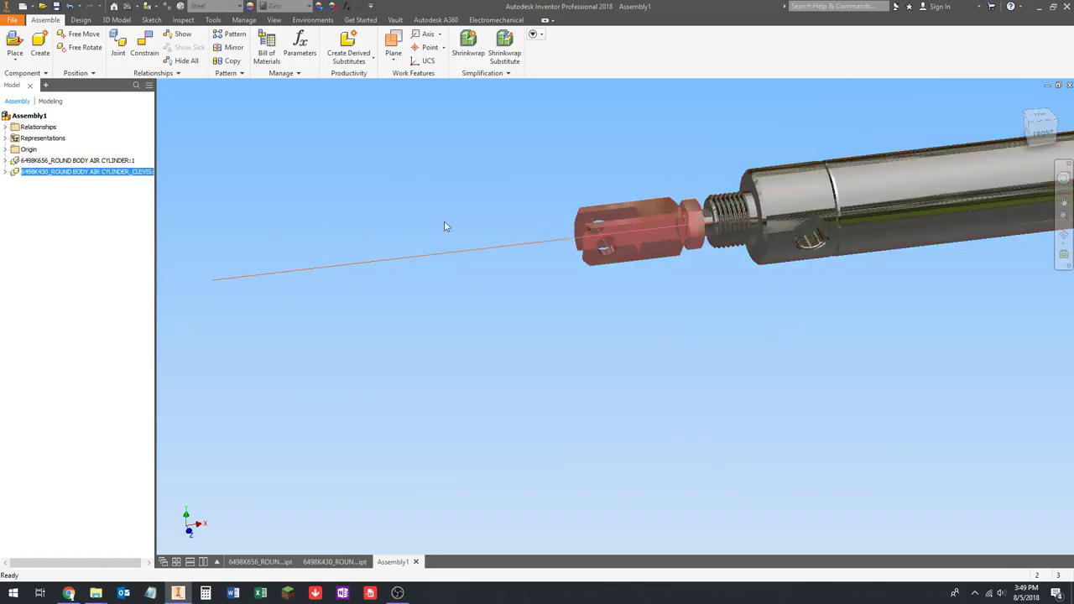
Examine how the clevis and its nut sit on the cylinder's threaded rod, up close and along the whole assembly.
left_click(609, 192)
scroll(488, 221, "down", 3)
left_click(581, 221)
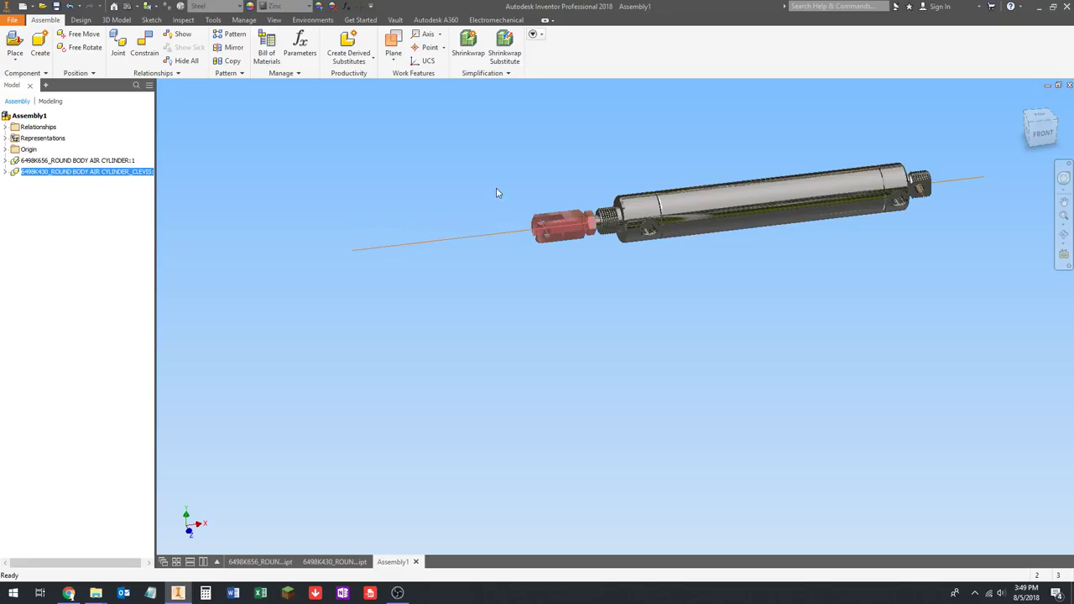
left_click(605, 161)
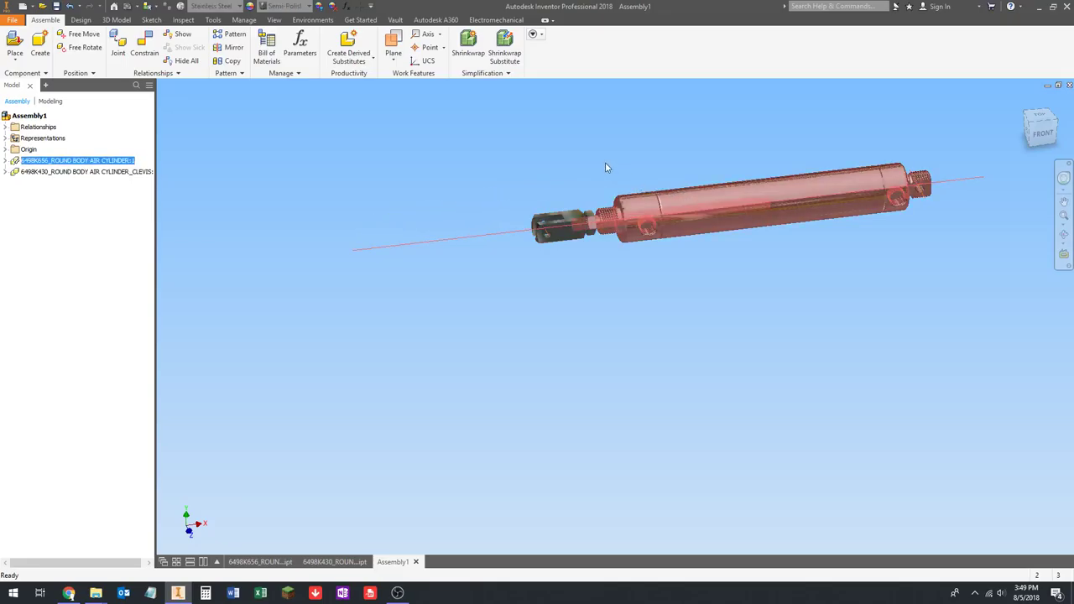
left_click(568, 223)
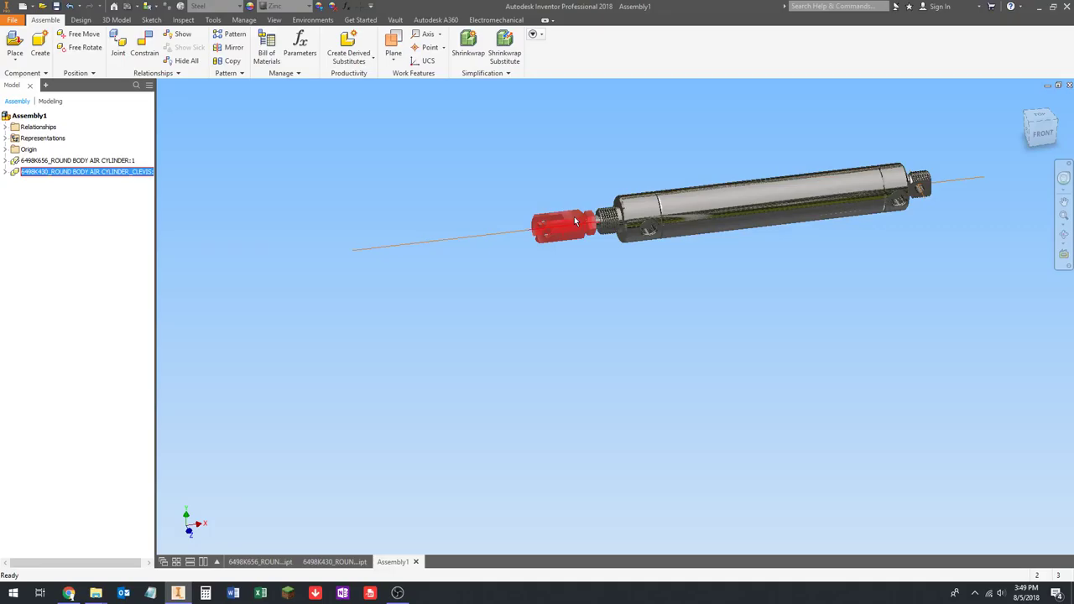
middle_click_drag(657, 136, 640, 168)
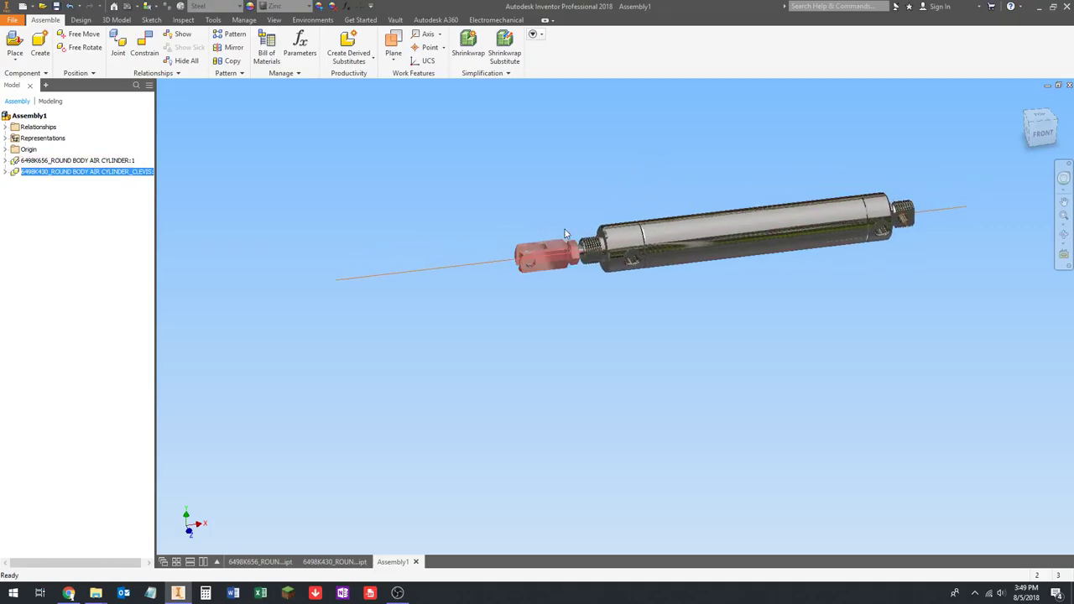
left_click(589, 199)
scroll(562, 206, "down", 3)
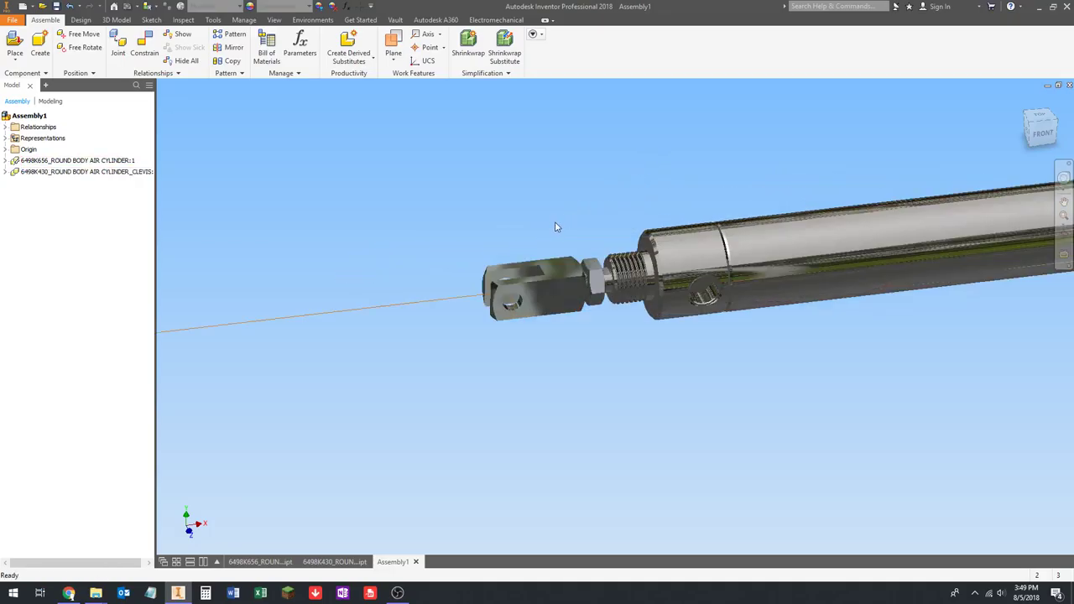
scroll(566, 223, "up", 3)
left_click(566, 251)
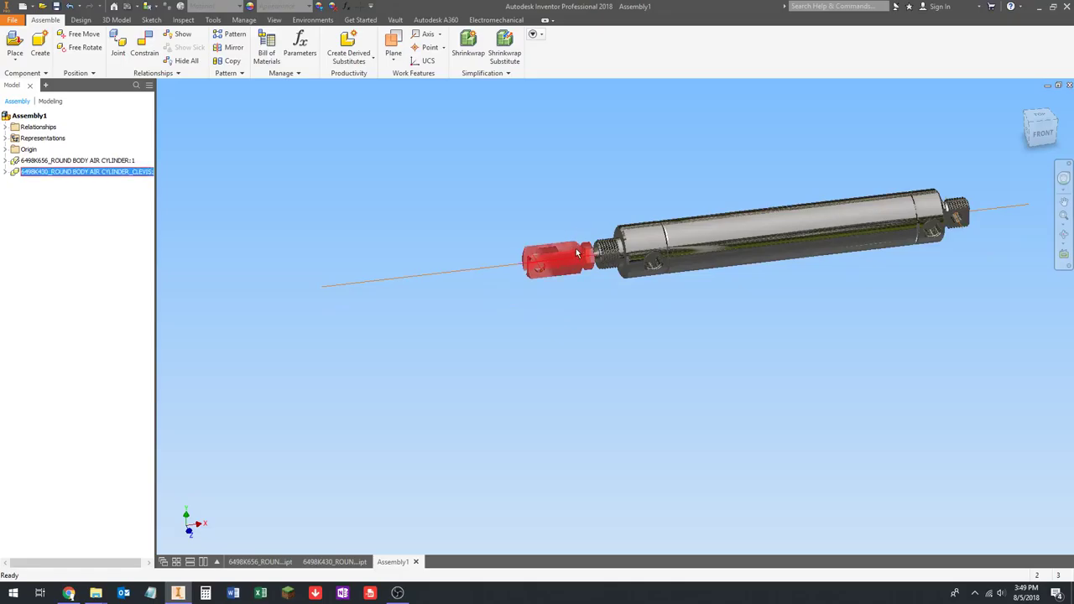
left_click(601, 251)
scroll(599, 255, "down", 3)
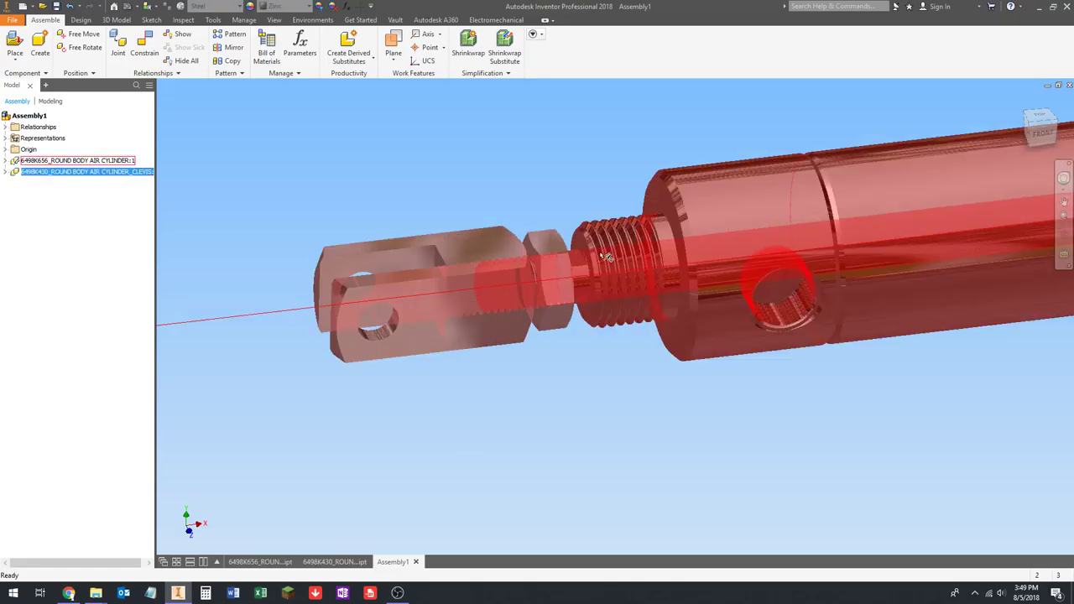
left_click(581, 201)
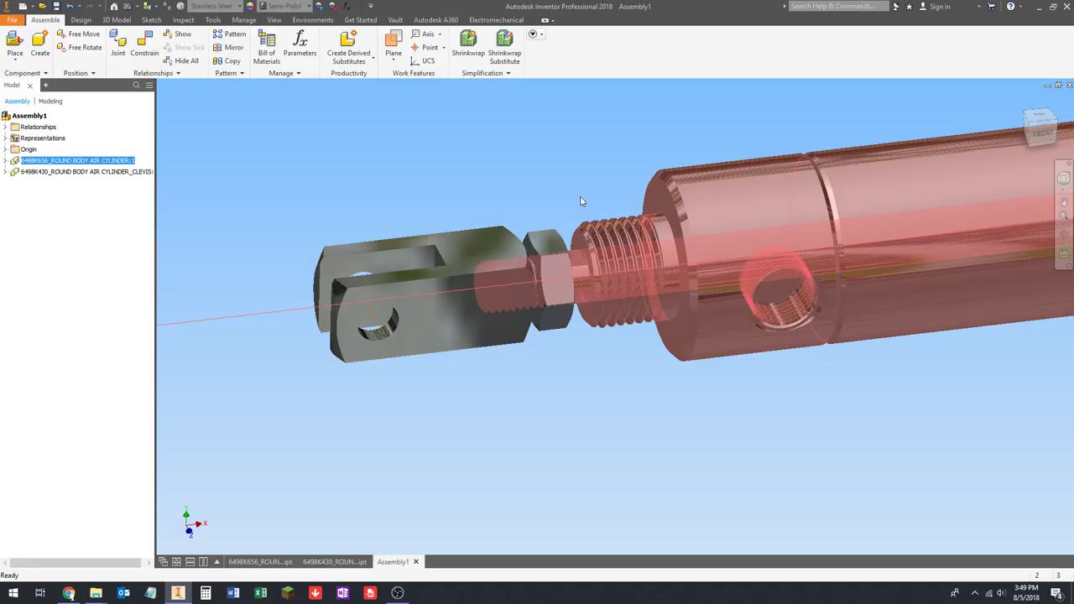
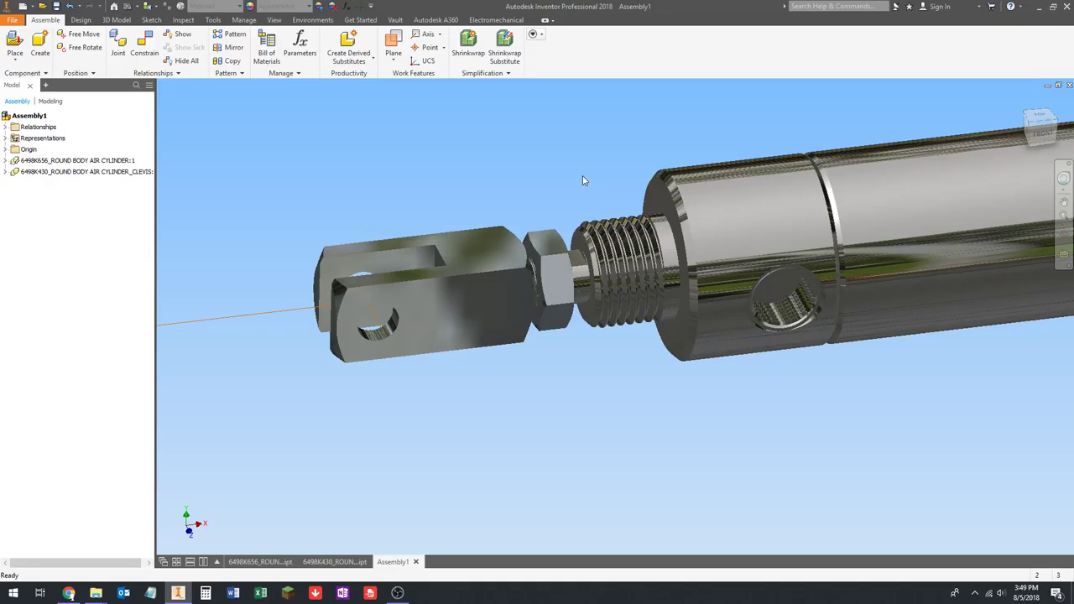
scroll(582, 176, "up", 5)
middle_click_drag(549, 232, 624, 209)
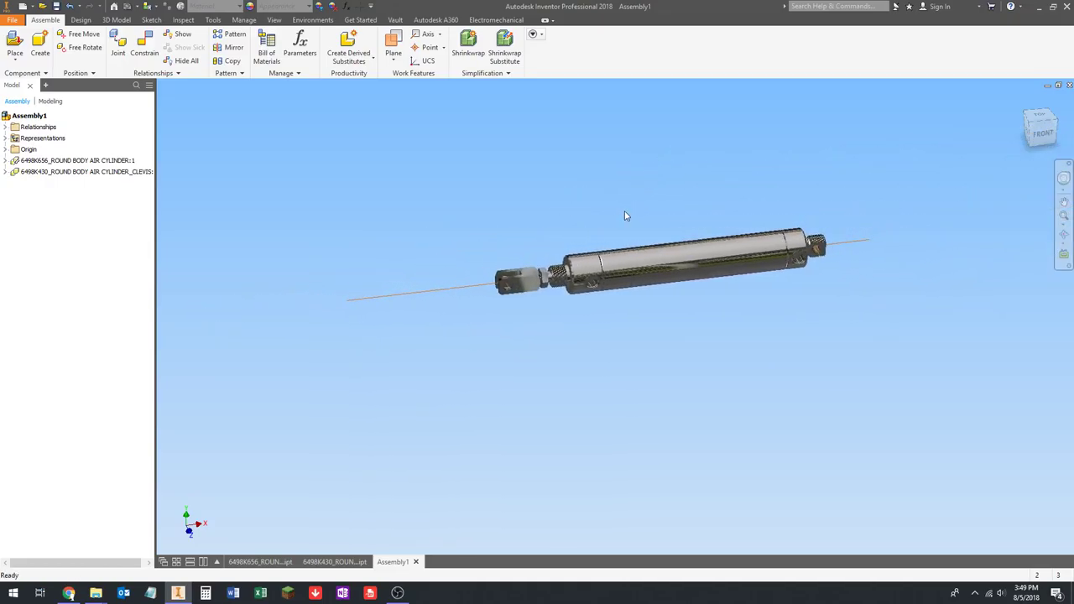
scroll(554, 243, "down", 3)
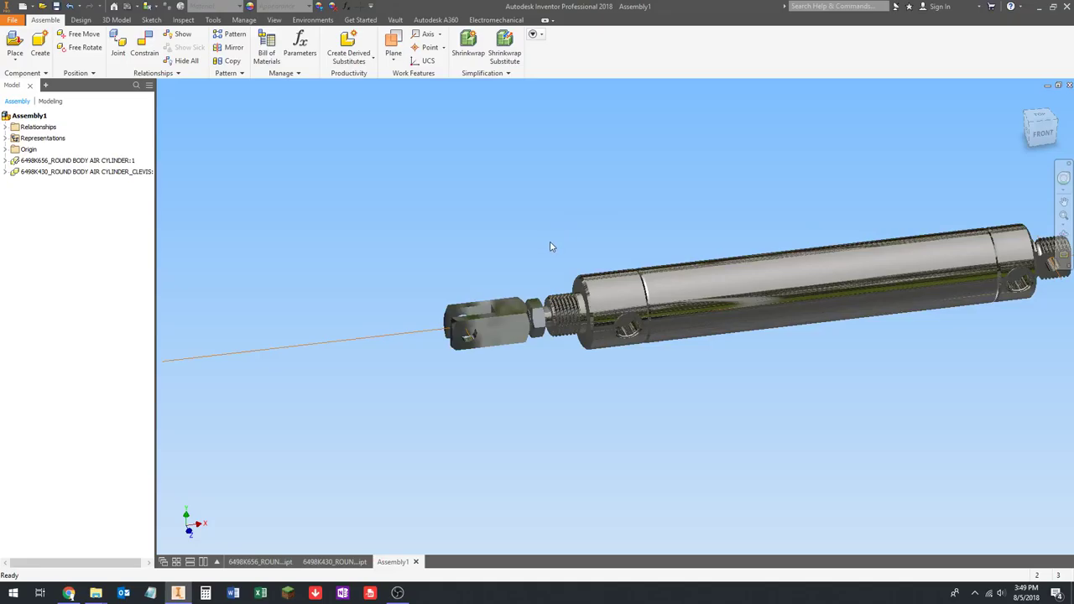
List the clevis component's constraints beneath it in the model tree and get a close look at the joint.
left_click(503, 309)
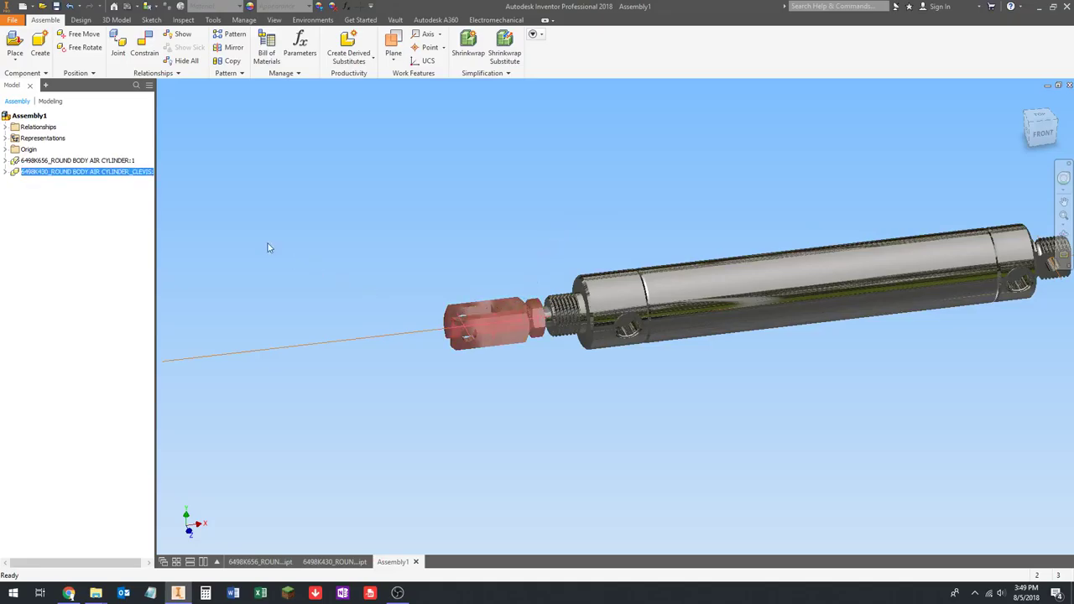
left_click(6, 172)
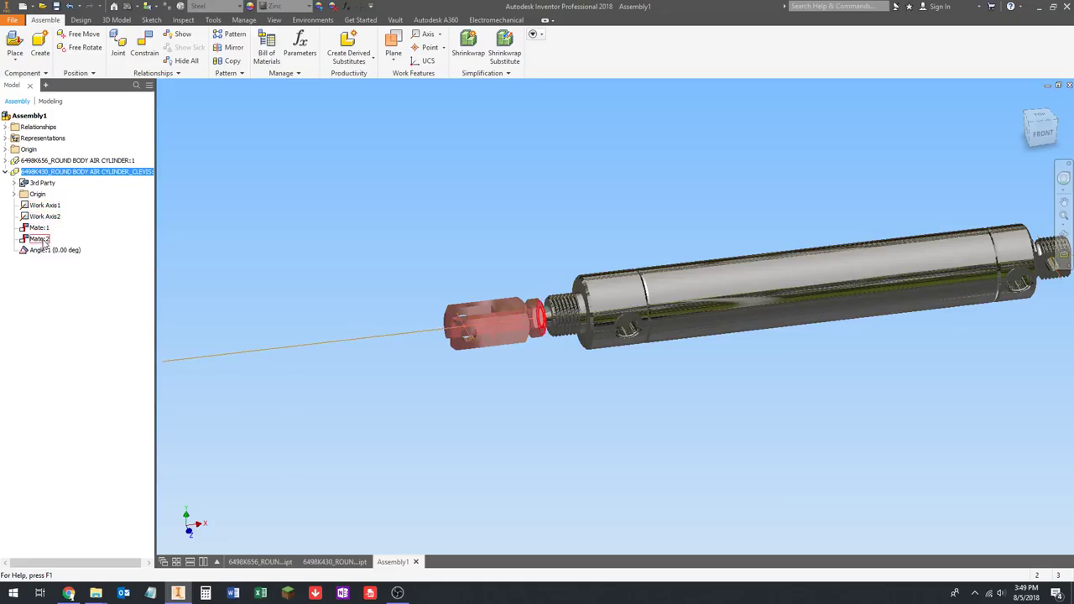
left_click(412, 271)
scroll(567, 326, "up", 4)
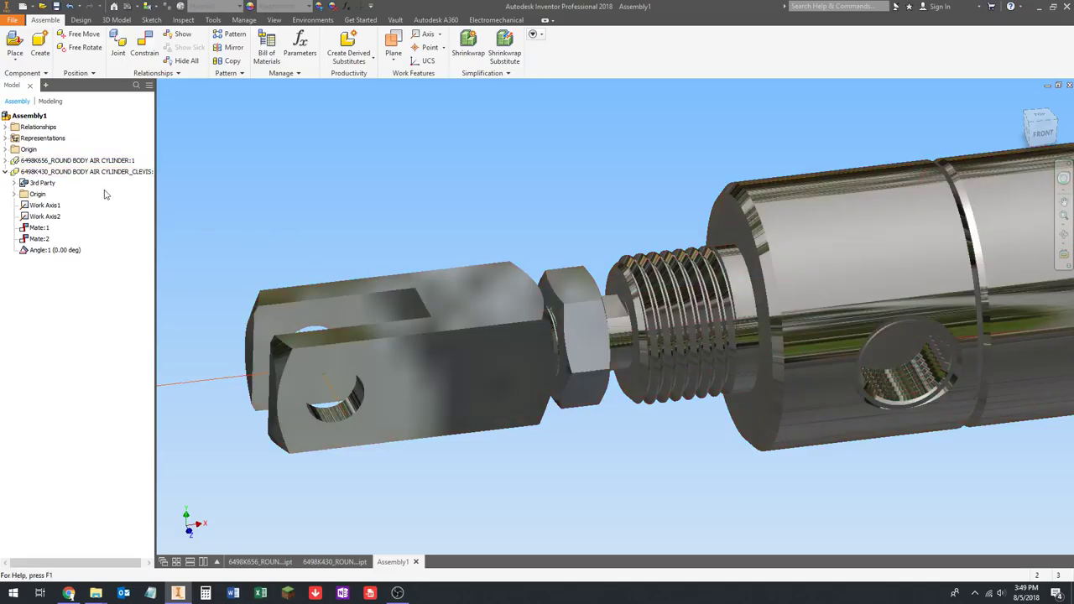
Set the offset of the mate seating the clevis nut on the rod, Mate:2, to 1 in.
left_click(40, 239)
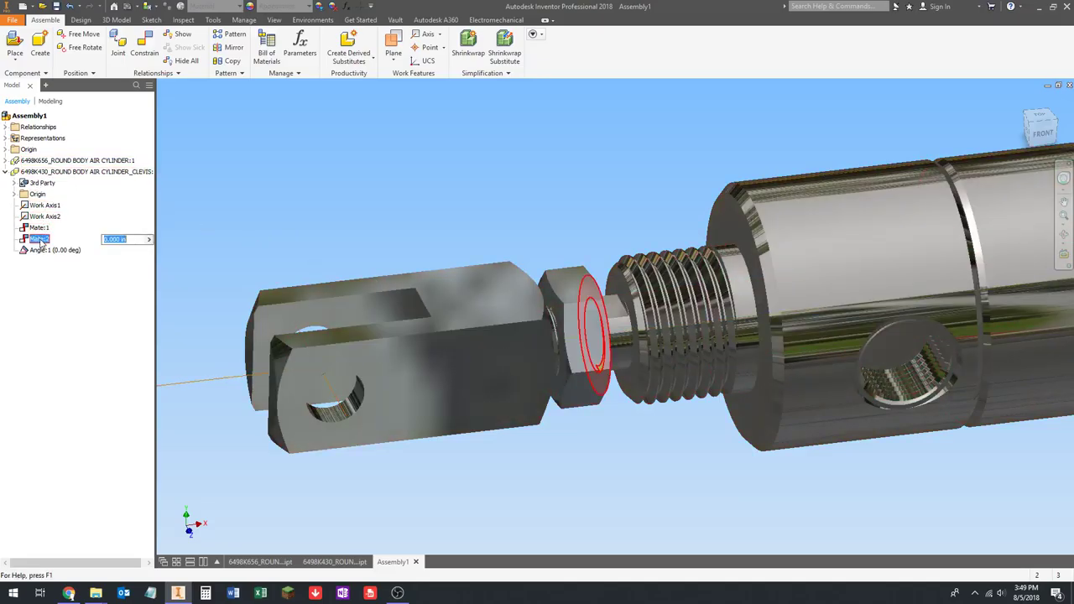
right_click(40, 240)
left_click(65, 286)
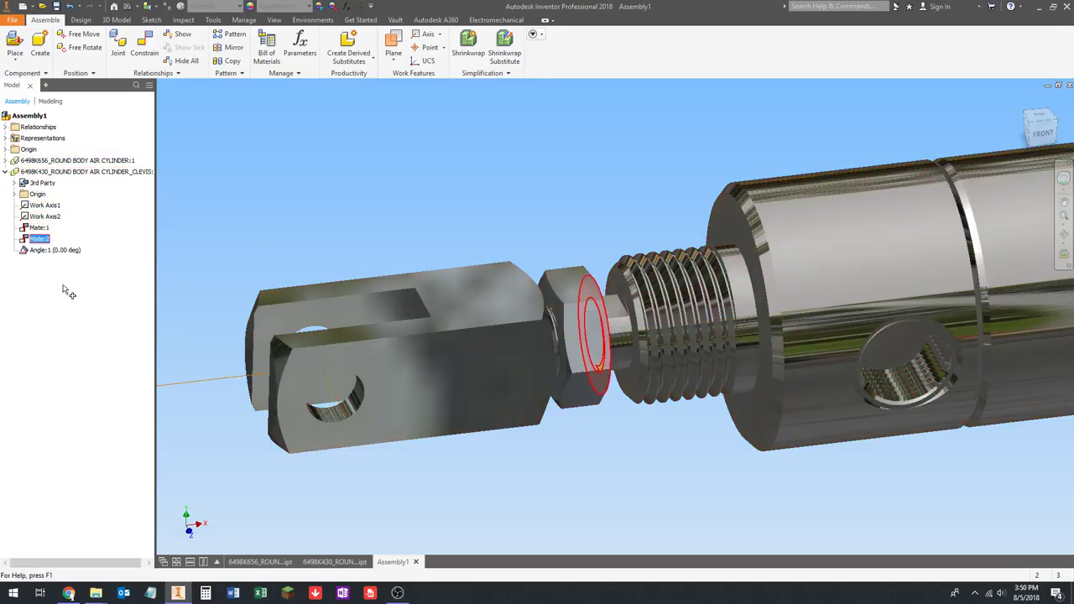
scroll(656, 202, "down", 4)
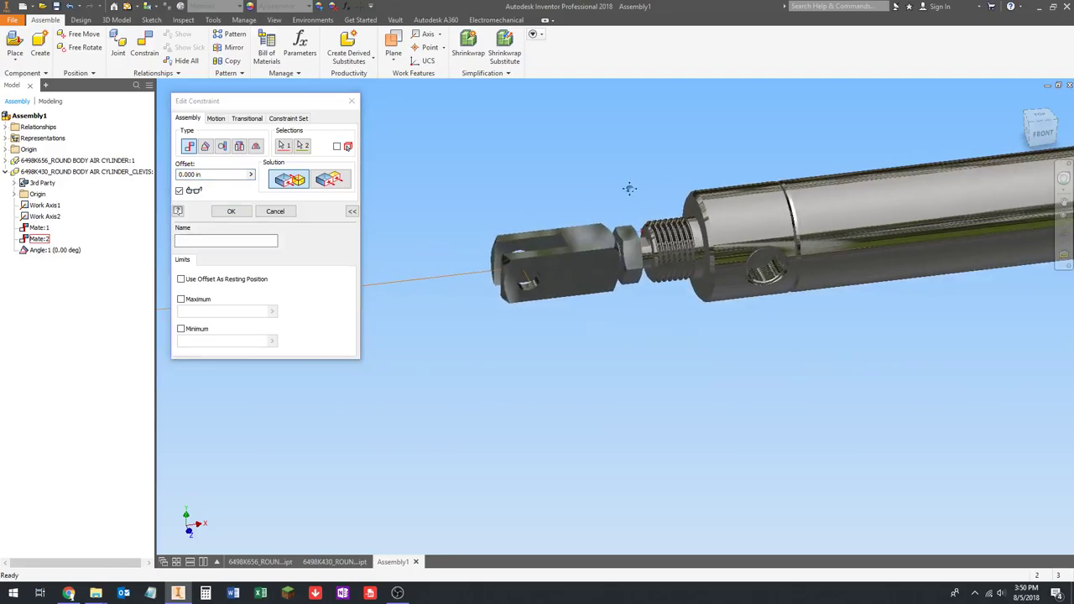
middle_click_drag(631, 187, 614, 198)
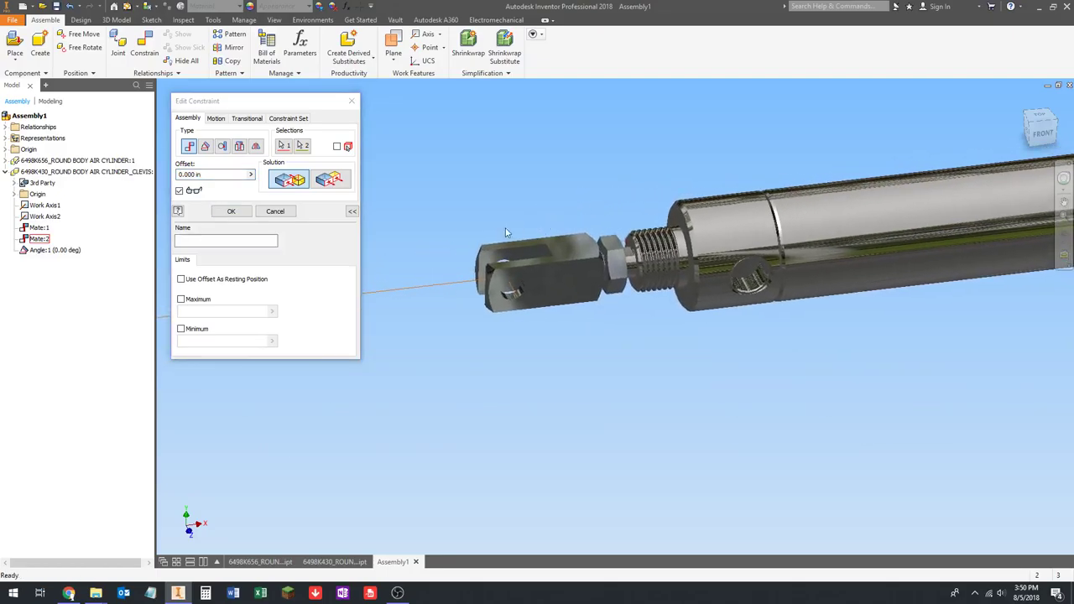
left_click(215, 174)
type("1")
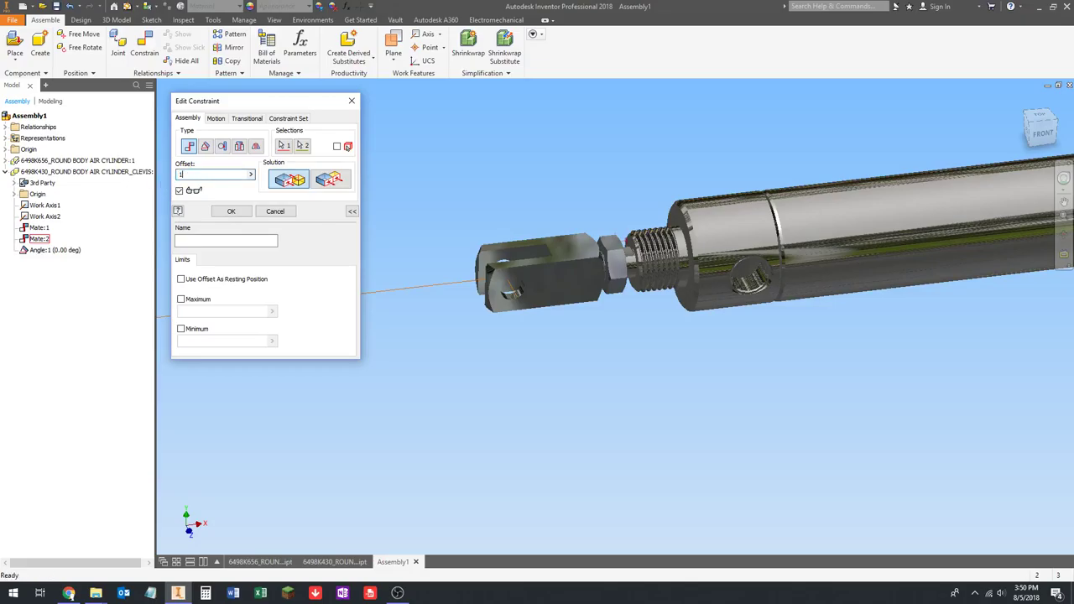
key("Return")
left_click(445, 291)
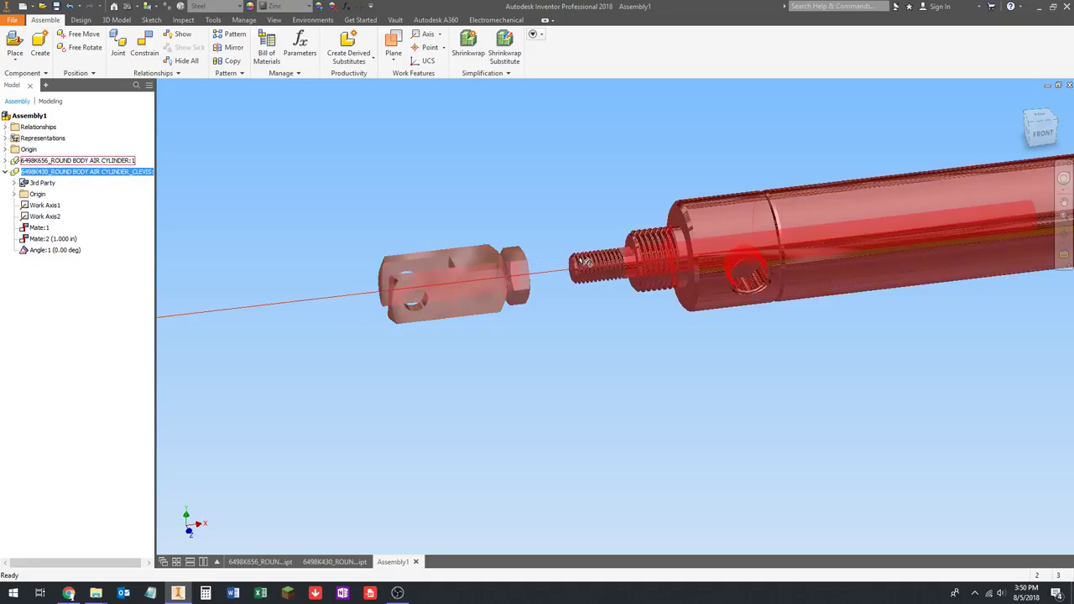
Set the offset of the clevis's Mate:2 to -0.5 in and check how the clevis sits against the cylinder.
scroll(631, 266, "up", 5)
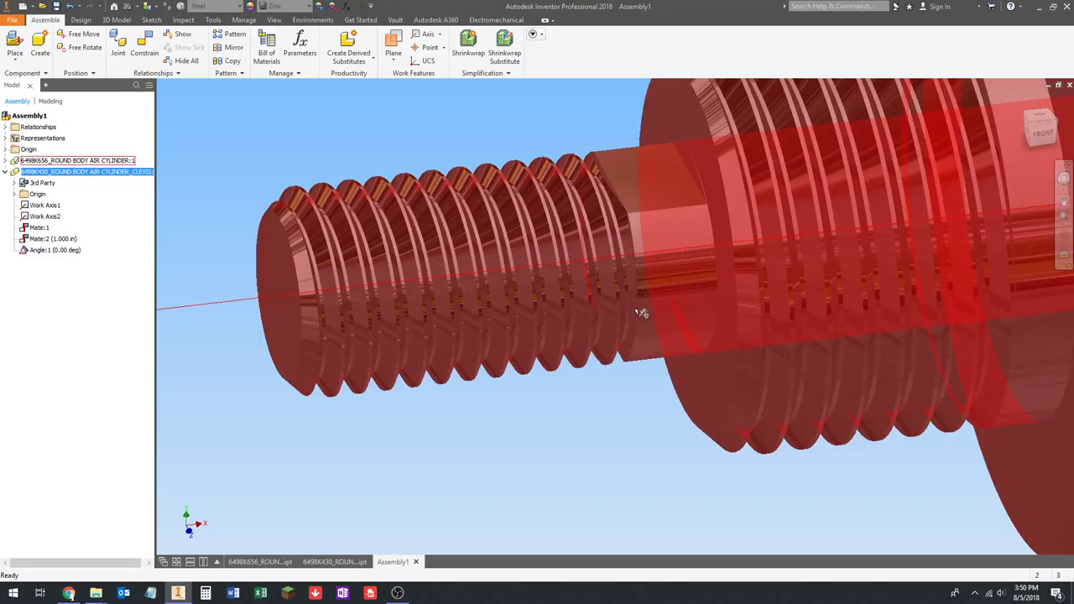
scroll(635, 310, "up", 2)
scroll(647, 372, "down", 8)
scroll(580, 351, "up", 3)
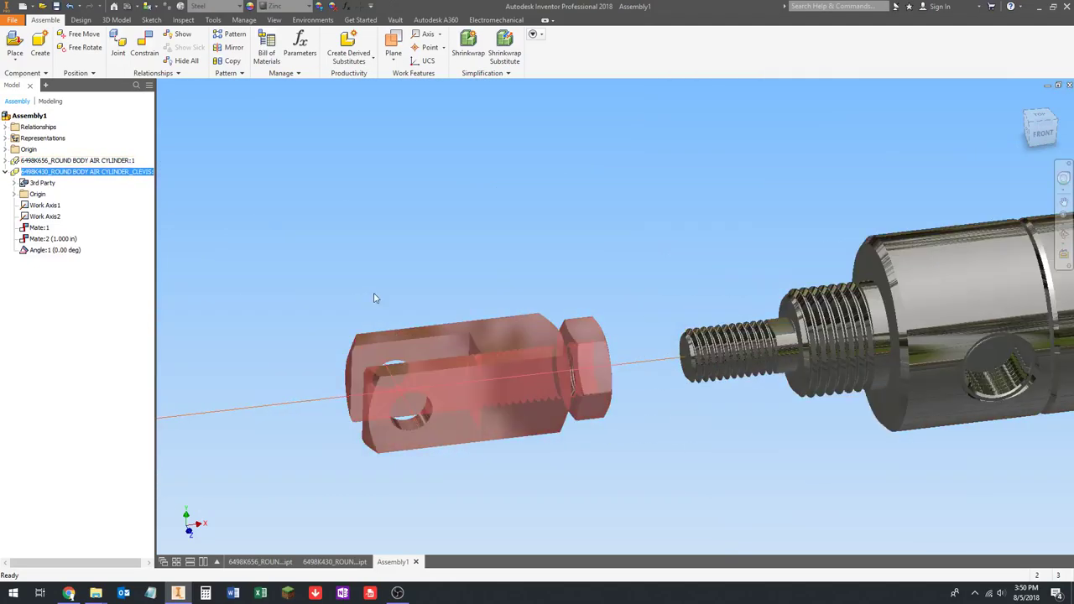
key("Escape")
double_click(44, 241)
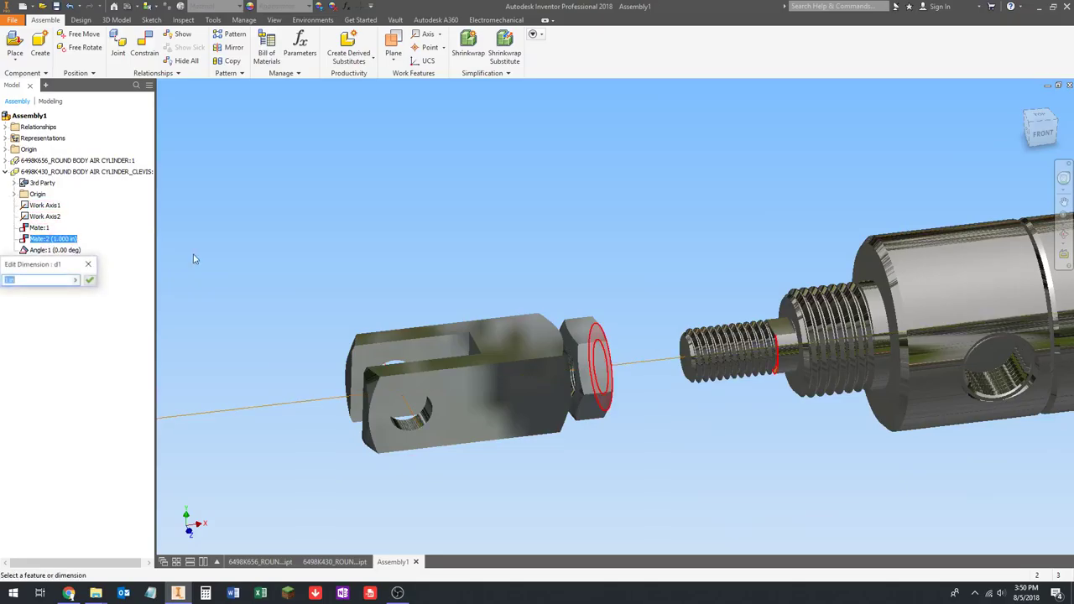
type("-0")
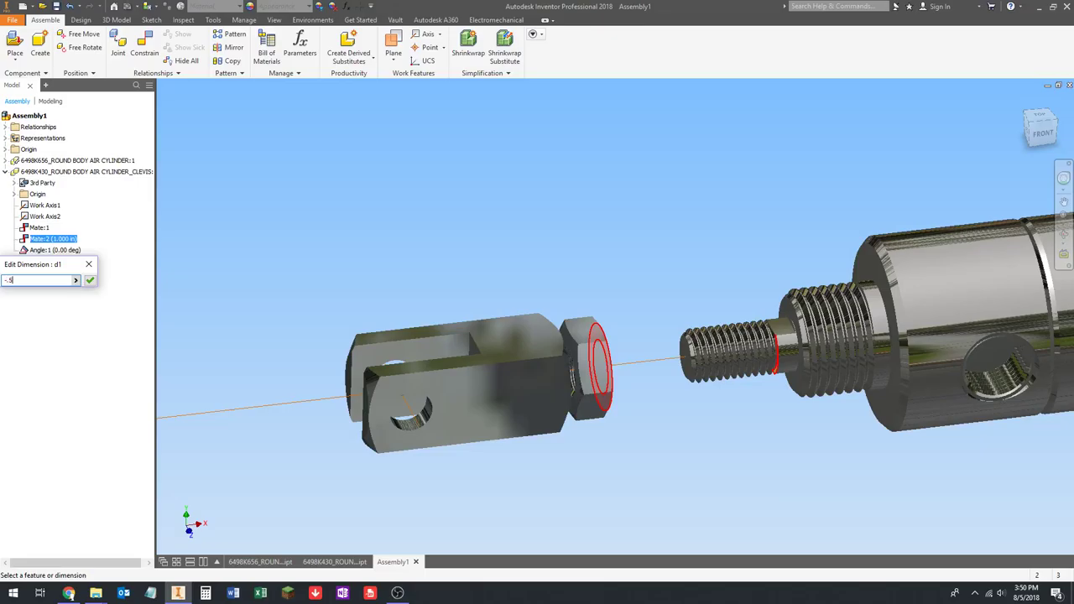
type(".5")
key("Return")
scroll(661, 312, "up", 3)
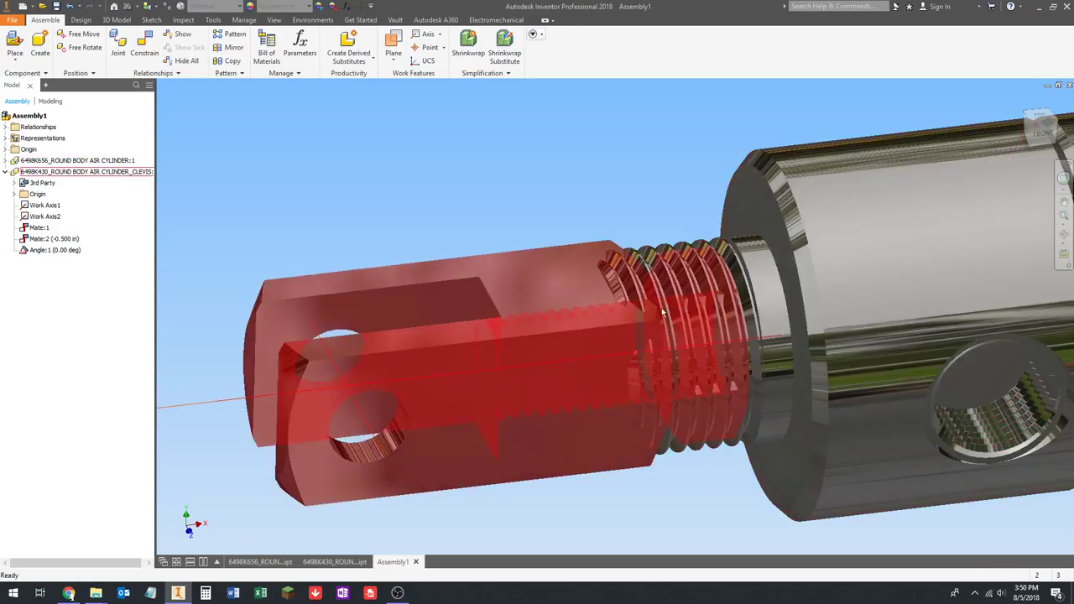
scroll(661, 312, "down", 5)
Set the offset of the clevis's Mate:2 to 0 in and reopen that mate for editing.
right_click(60, 241)
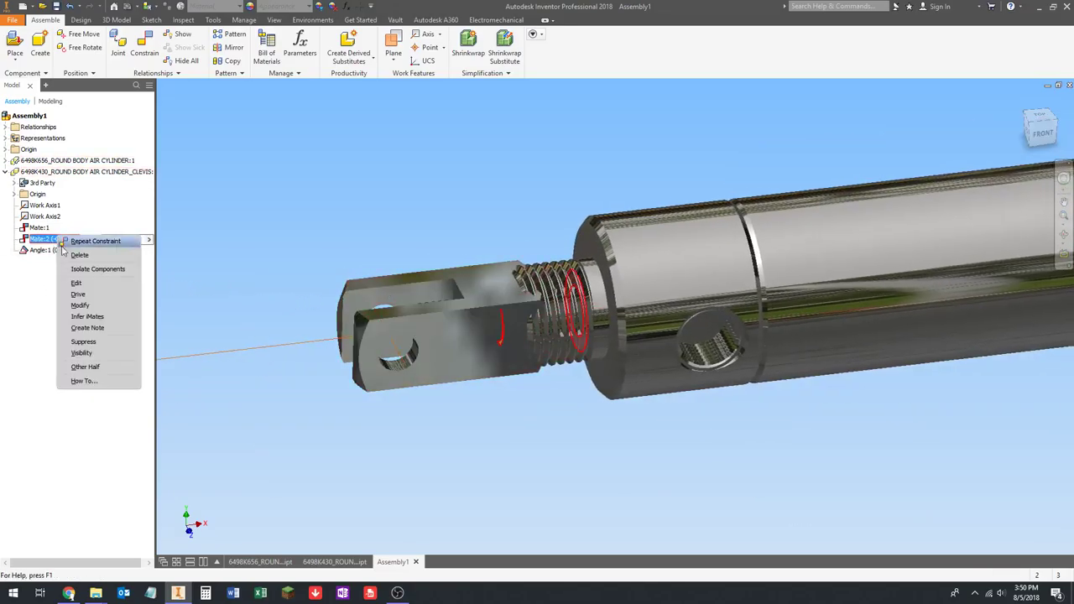
left_click(76, 283)
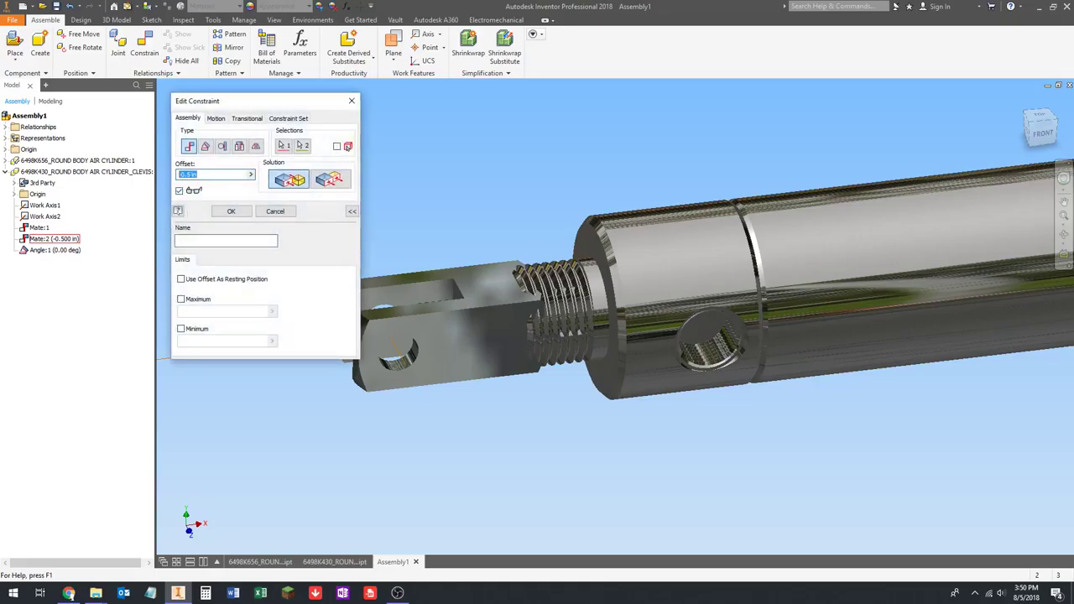
type("-.25")
key("Return")
right_click(42, 239)
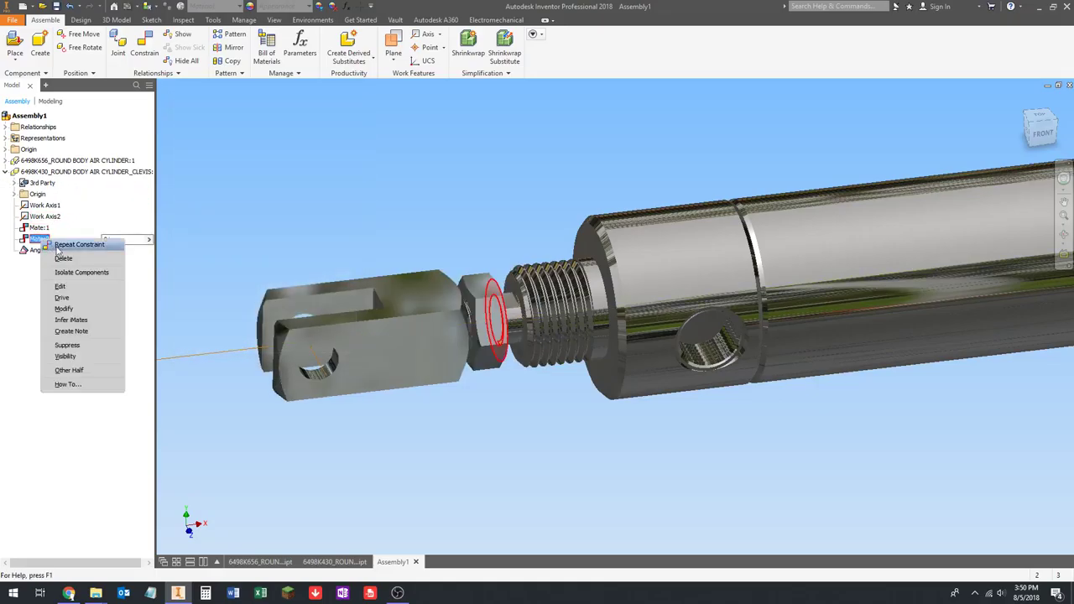
left_click(60, 286)
Examine the clevis, nut and rod end of the cylinder from near and far while the mate is being edited.
scroll(543, 260, "down", 2)
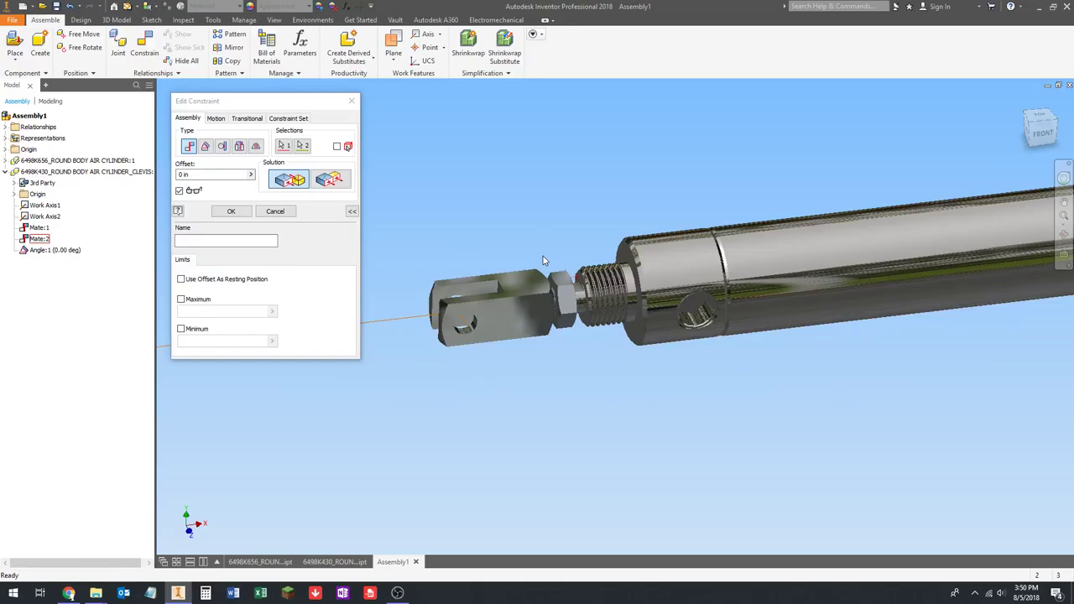
scroll(671, 263, "down", 2)
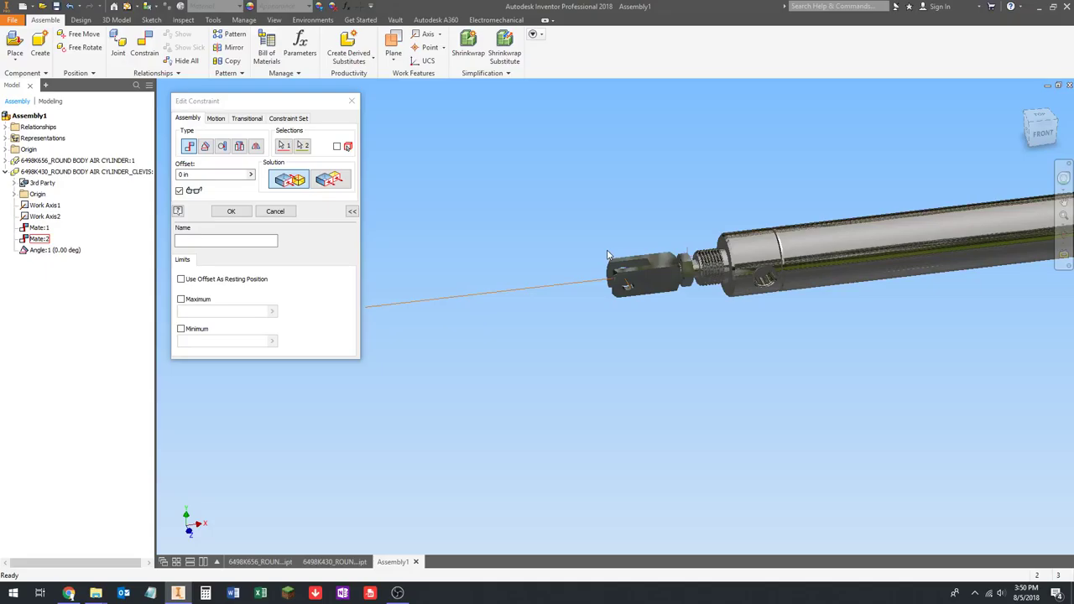
scroll(693, 272, "up", 3)
scroll(700, 262, "down", 2)
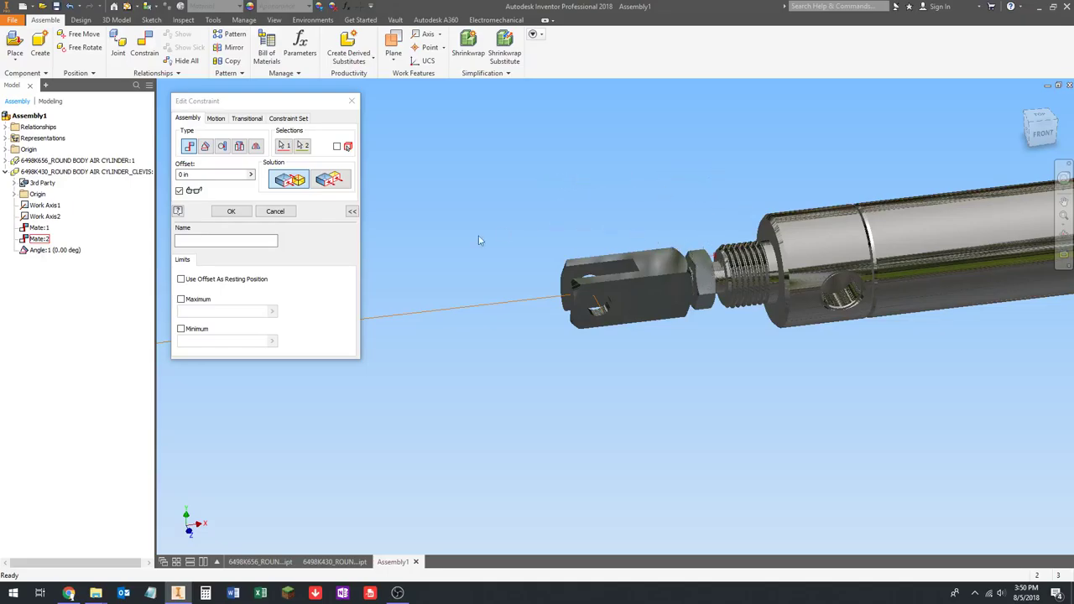
scroll(746, 271, "down", 2)
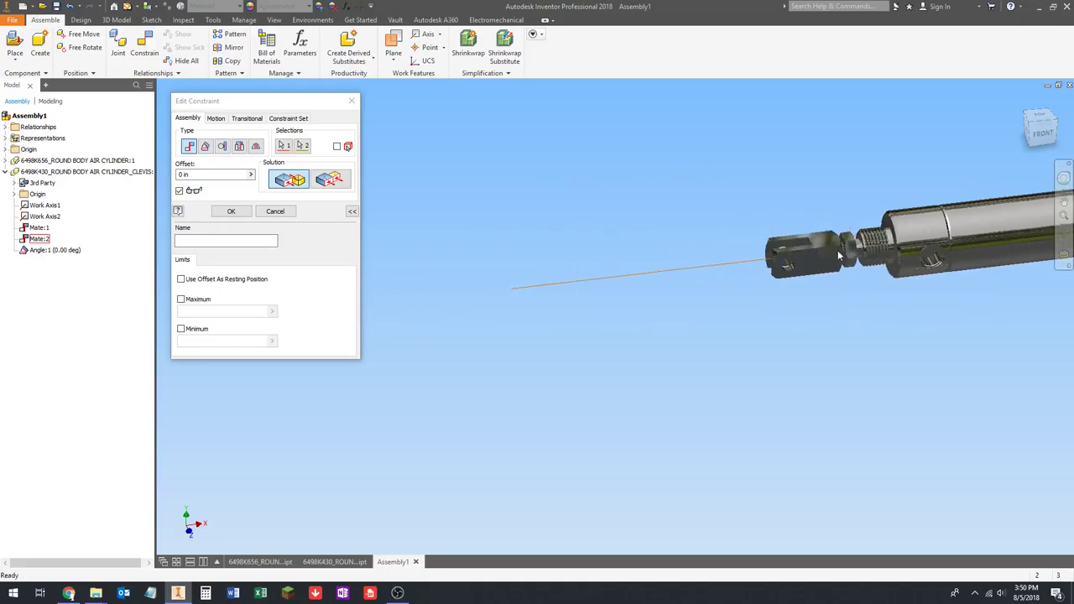
scroll(838, 256, "up", 4)
scroll(855, 274, "down", 2)
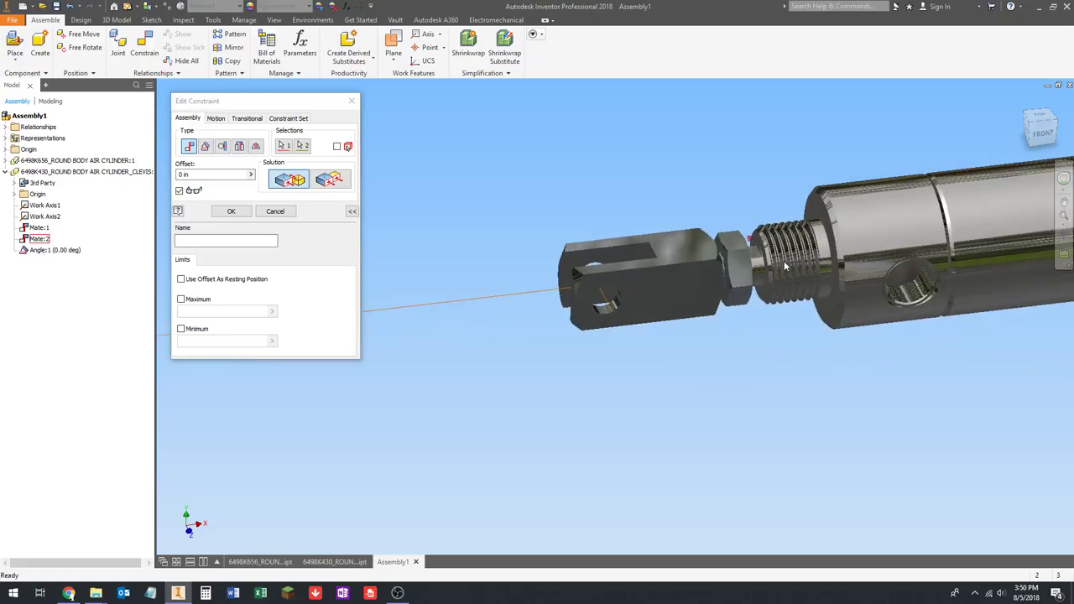
scroll(736, 251, "down", 2)
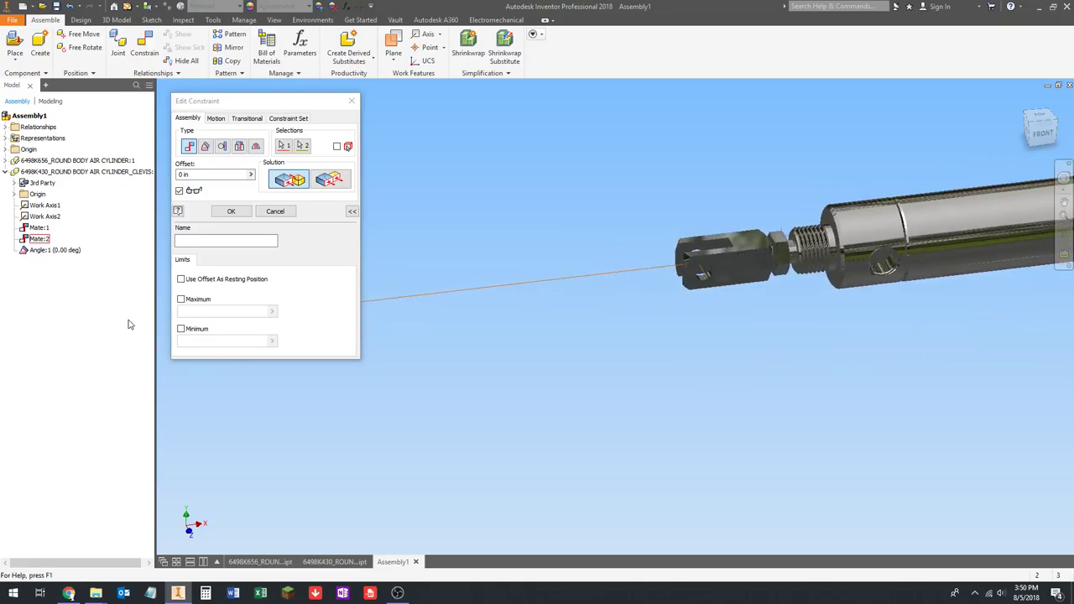
scroll(727, 220, "up", 3)
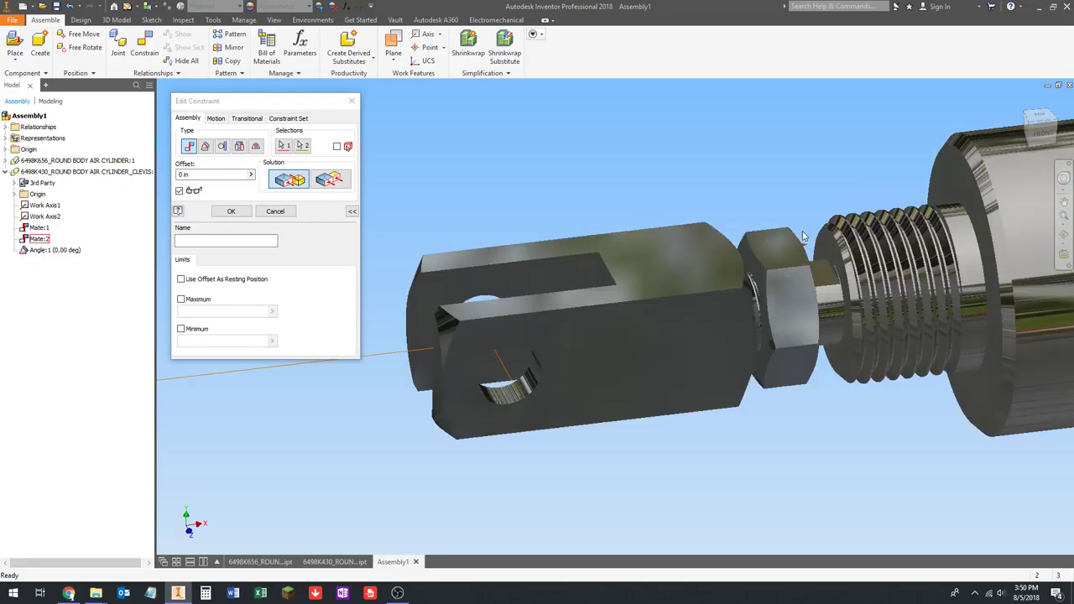
scroll(738, 202, "down", 1)
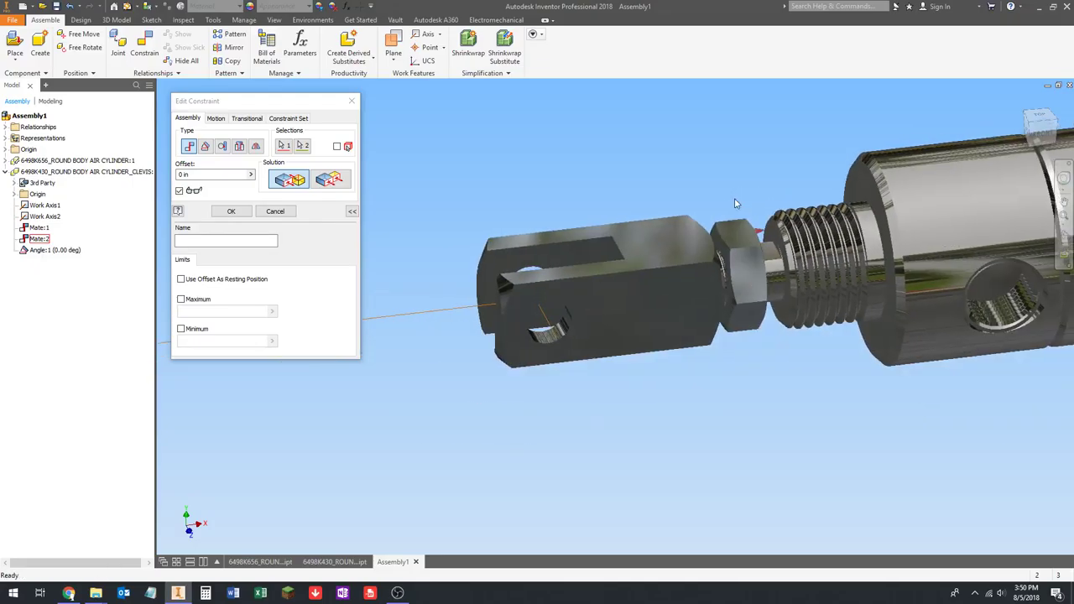
Hide and reveal the name and limit settings of the mate to show where they are found.
left_click(351, 212)
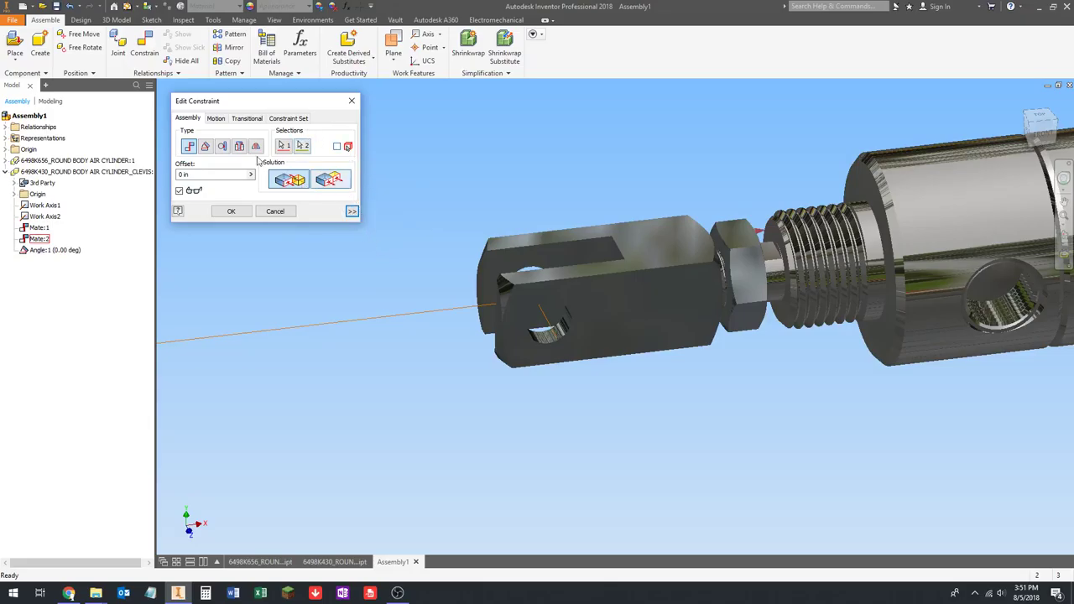
left_click_drag(267, 101, 257, 88)
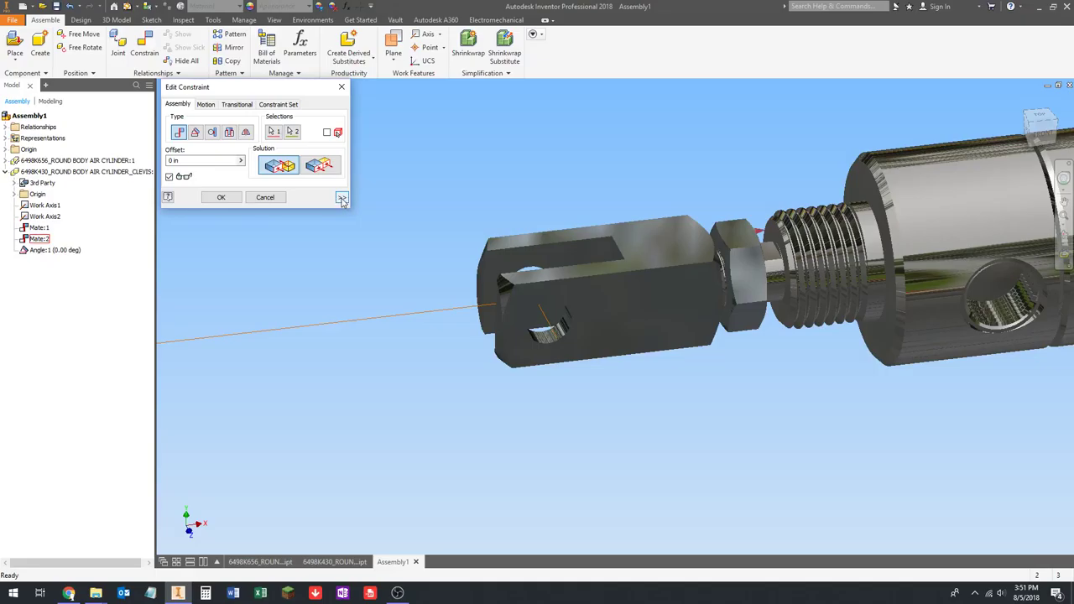
left_click(342, 198)
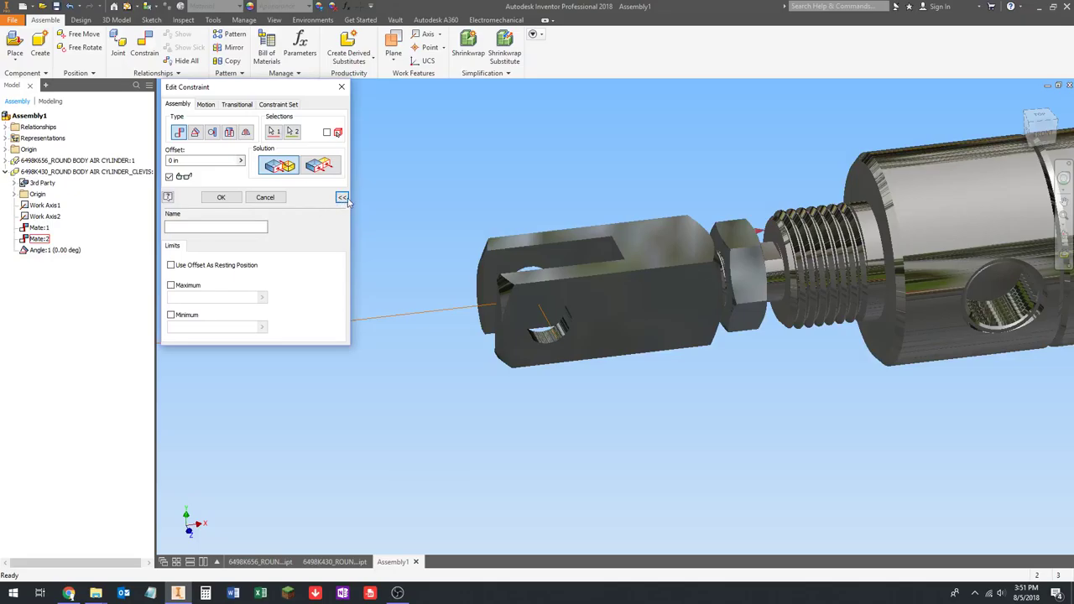
left_click(341, 198)
left_click(341, 198)
scroll(772, 153, "down", 1)
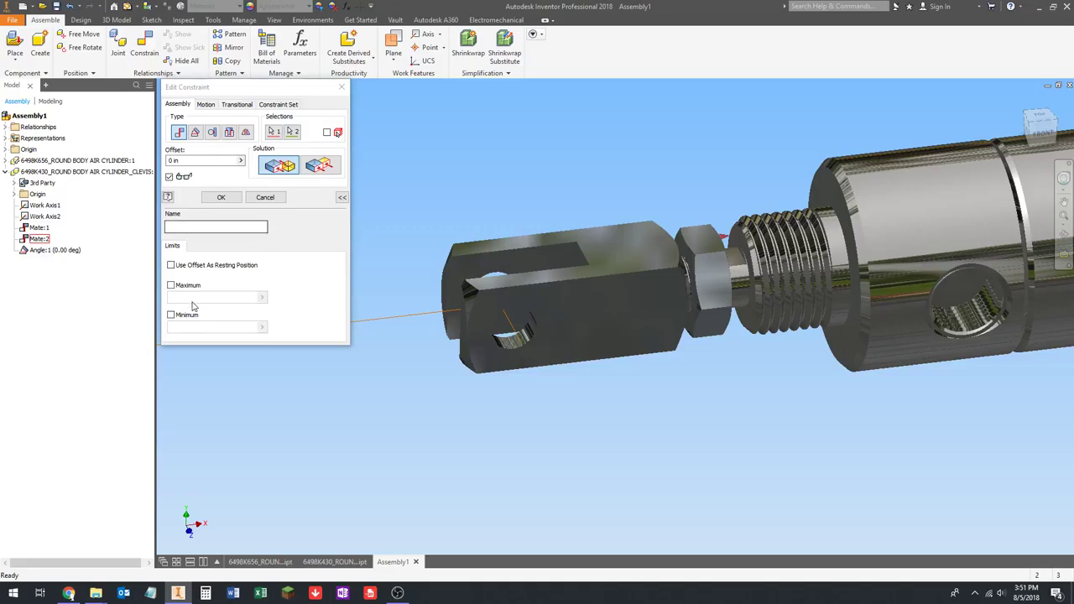
Give the clevis's Mate:2 a maximum limit of 4 in and a minimum of 0.000 in and apply the edit.
left_click(171, 285)
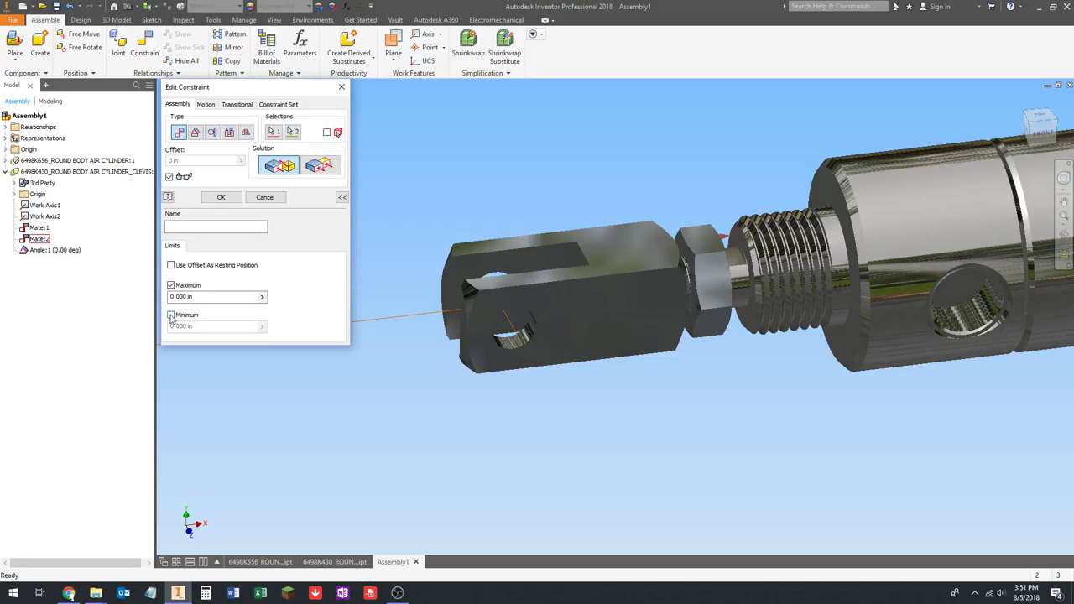
left_click(171, 315)
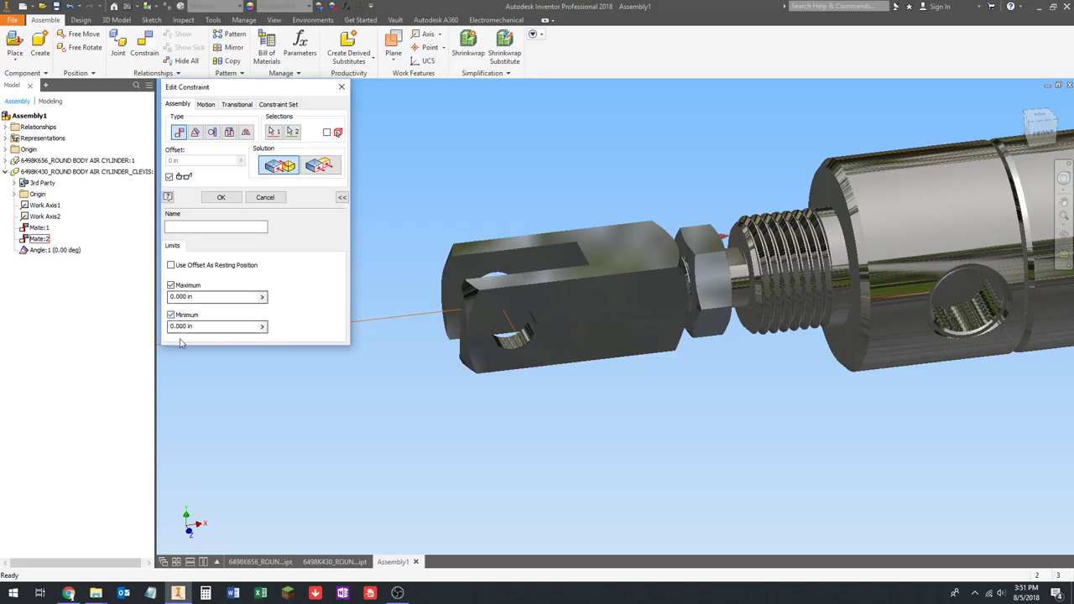
left_click(210, 296)
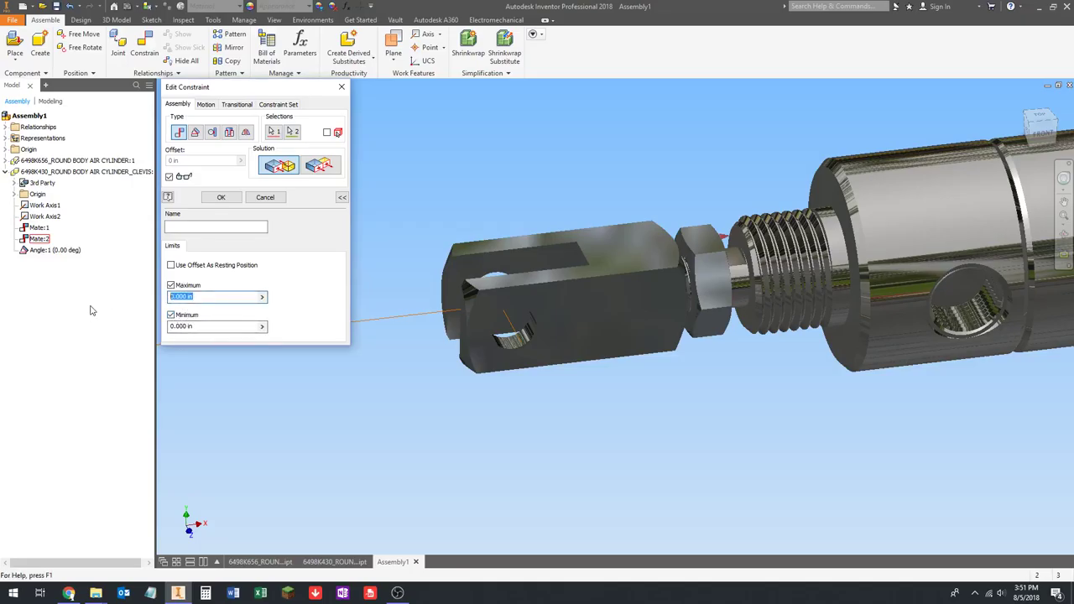
type("4")
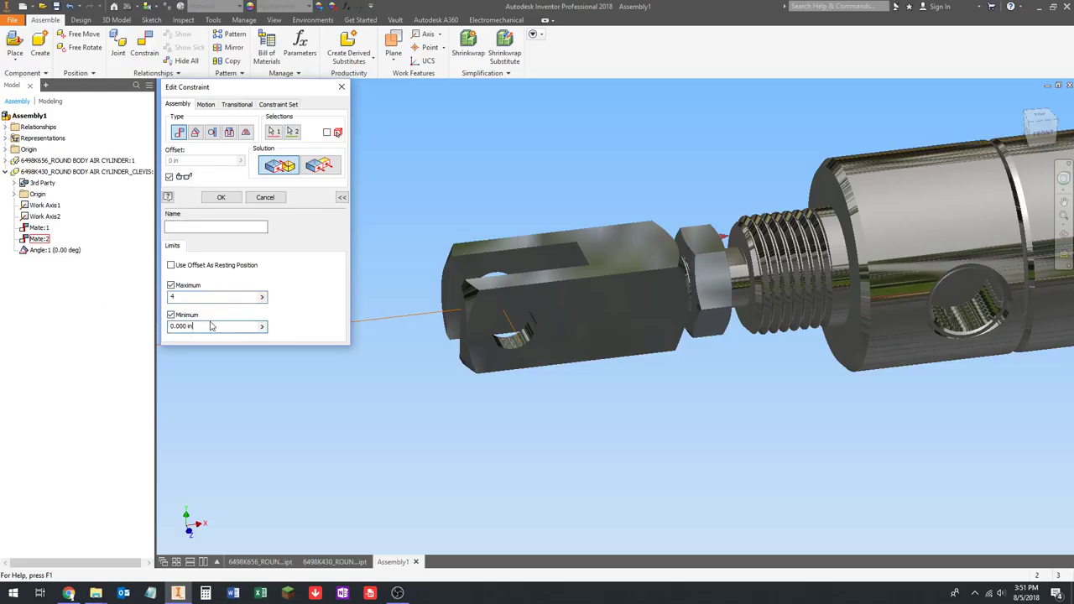
scroll(671, 218, "up", 2)
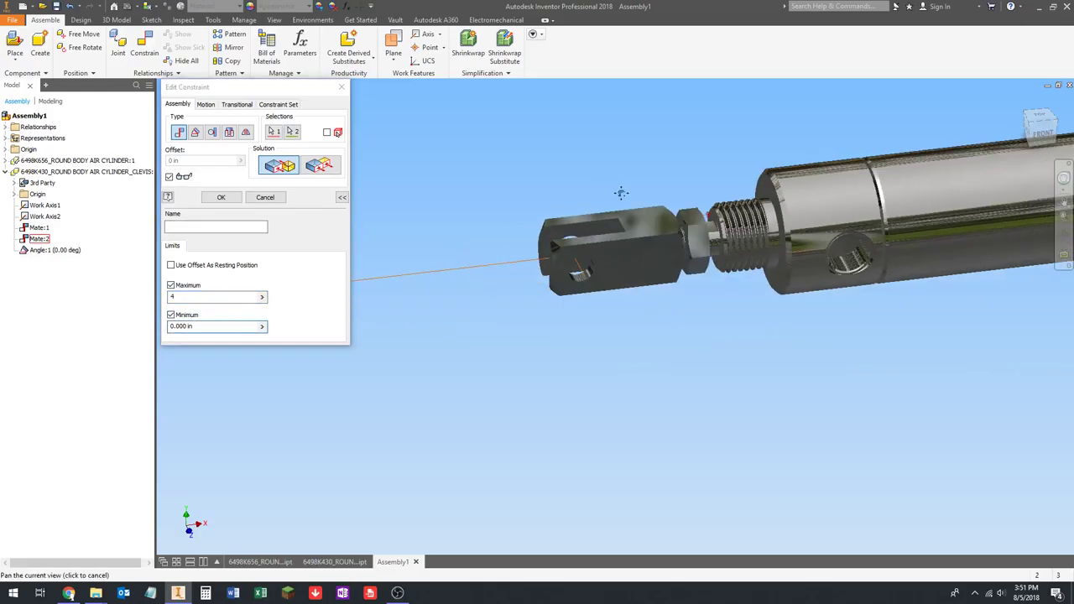
left_click(221, 198)
scroll(303, 192, "up", 1)
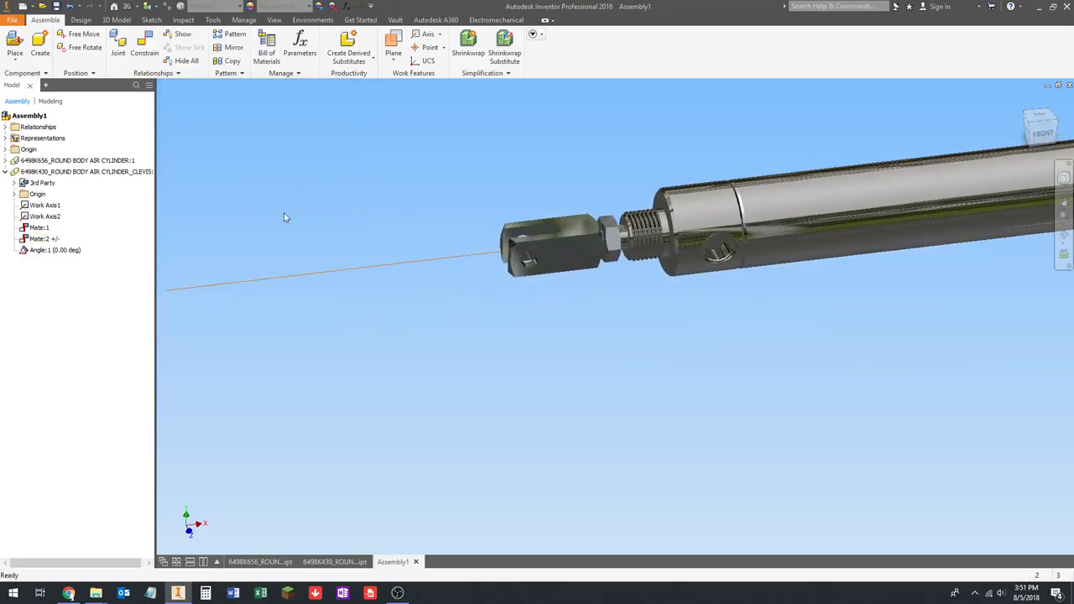
Pull the clevis outward along the rod axis as far as its mate limit allows to test the stroke.
left_click(46, 239)
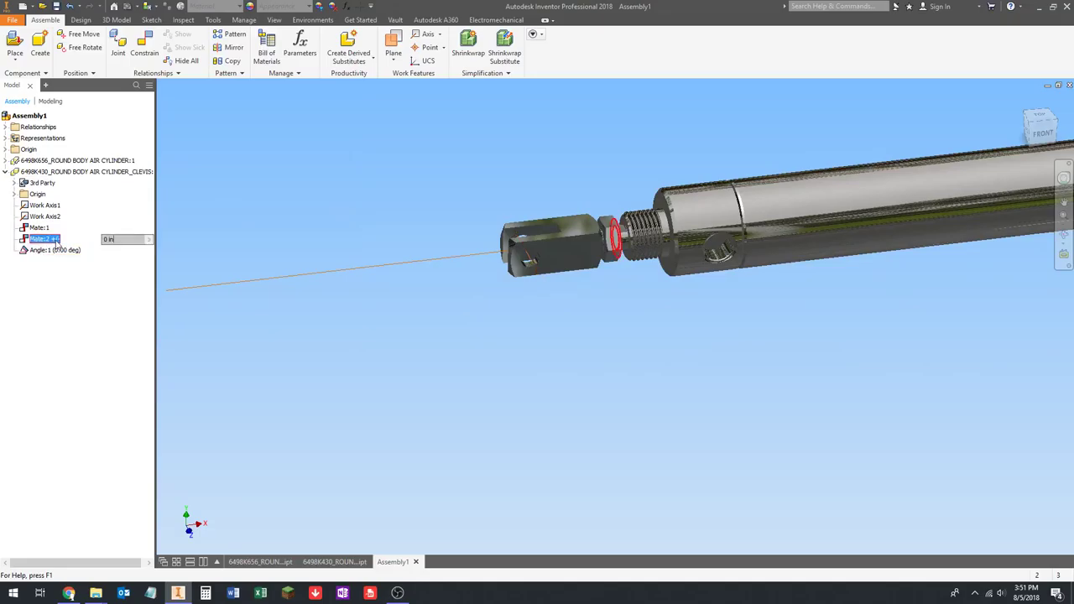
left_click(277, 219)
scroll(681, 361, "up", 2)
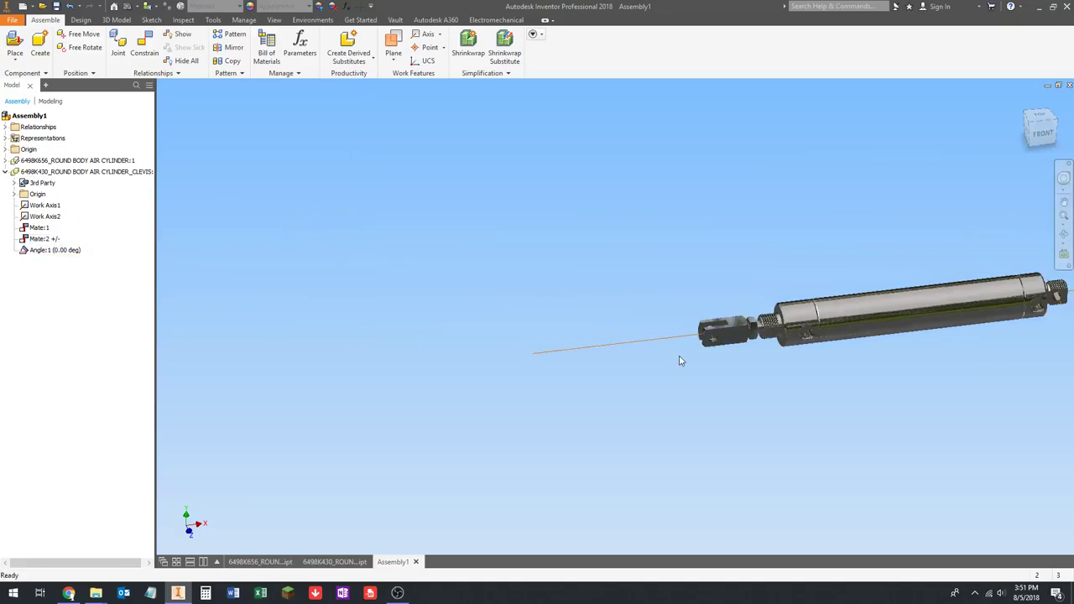
left_click(731, 332)
left_click_drag(733, 330, 123, 358)
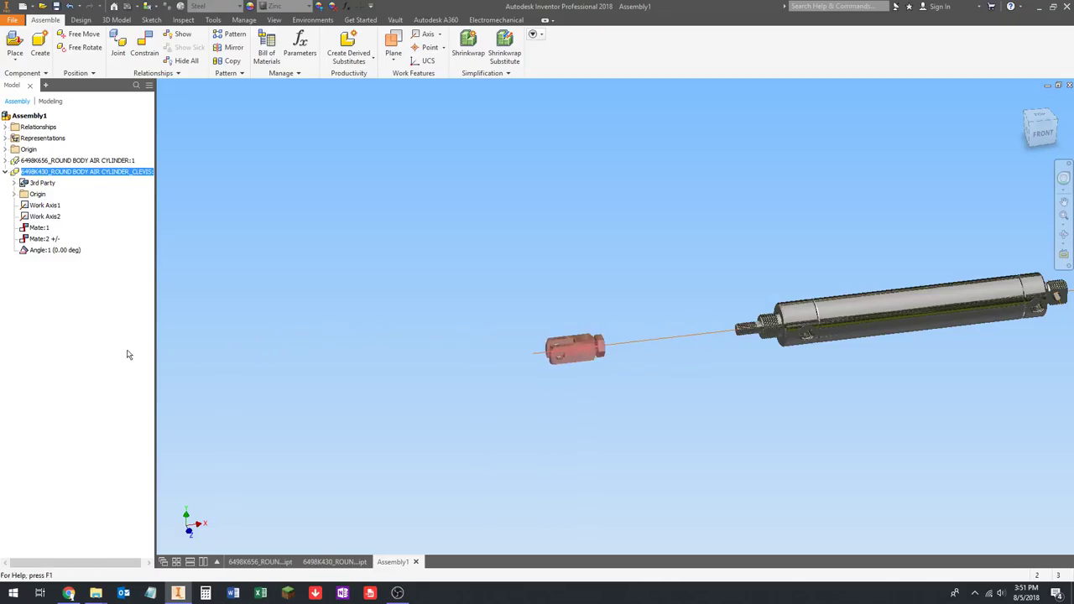
left_click_drag(574, 348, 365, 360)
left_click_drag(575, 348, 438, 352)
left_click_drag(595, 350, 557, 342)
scroll(721, 331, "down", 4)
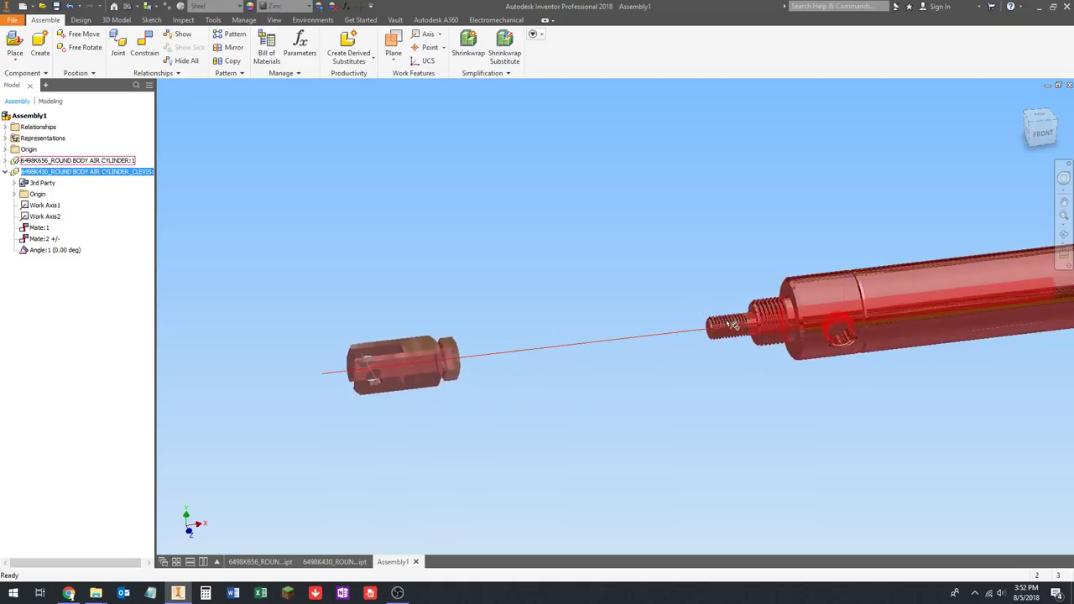
left_click_drag(425, 356, 348, 324)
left_click(520, 250)
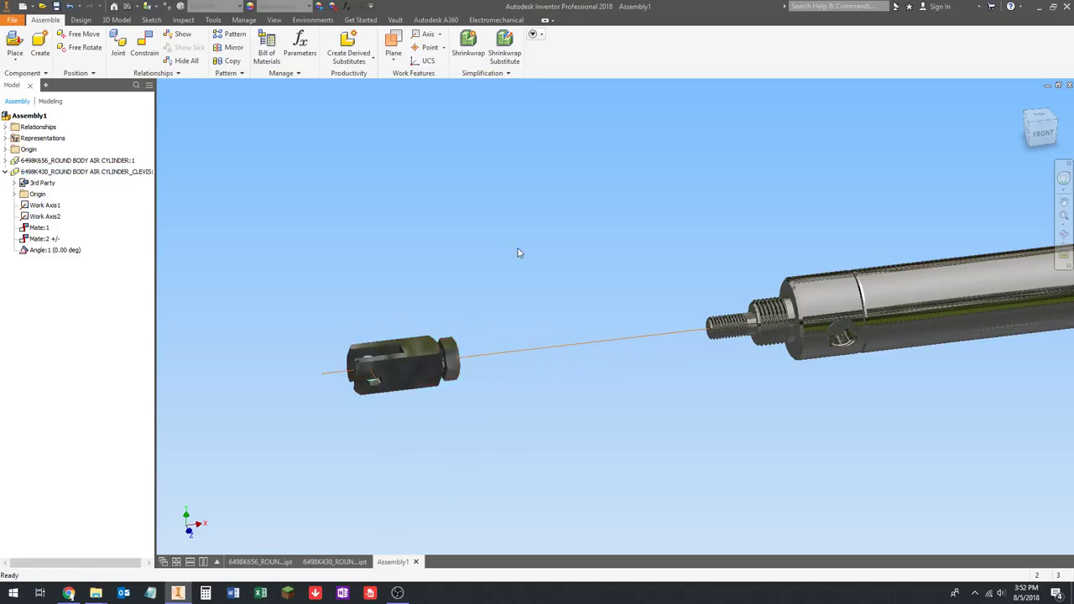
Slide the clevis in and out within its travel and try to move the cylinder body.
key("Home")
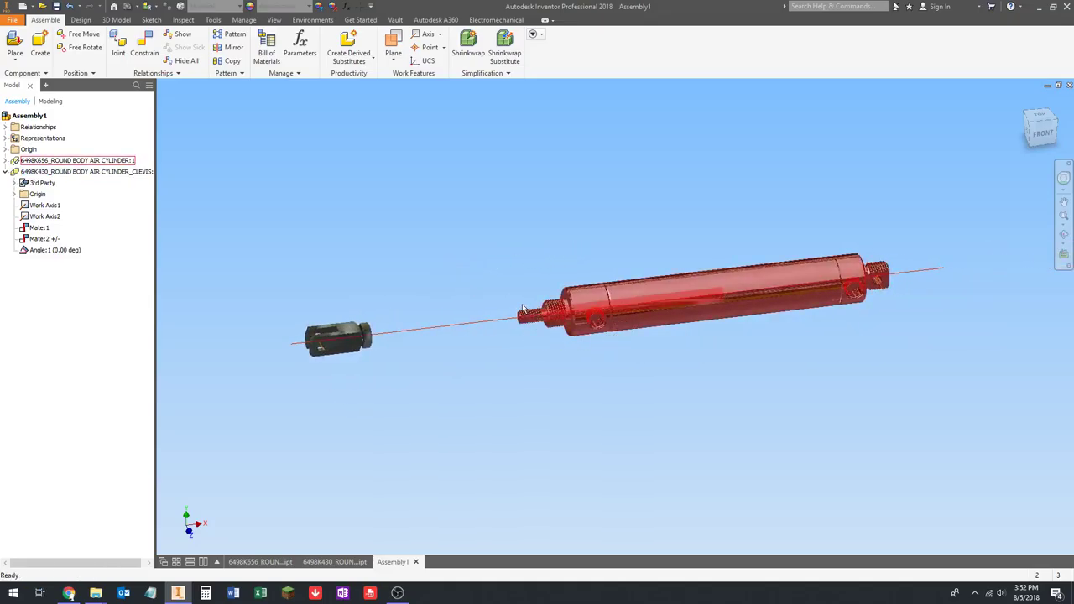
scroll(524, 311, "down", 3)
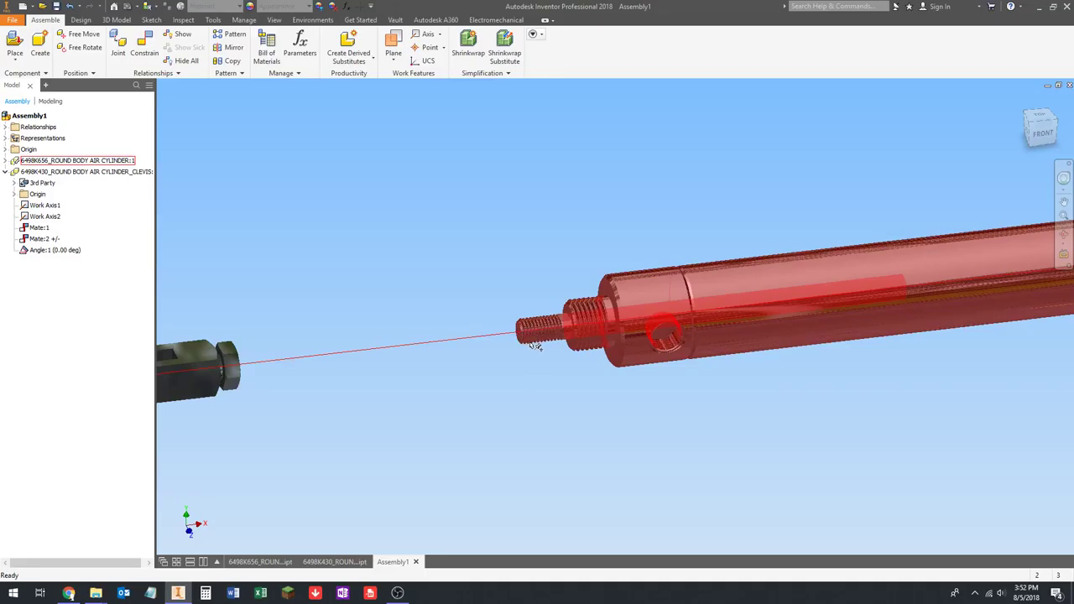
scroll(575, 263, "up", 5)
left_click_drag(344, 326, 559, 300)
left_click_drag(522, 306, 494, 229)
left_click(728, 265)
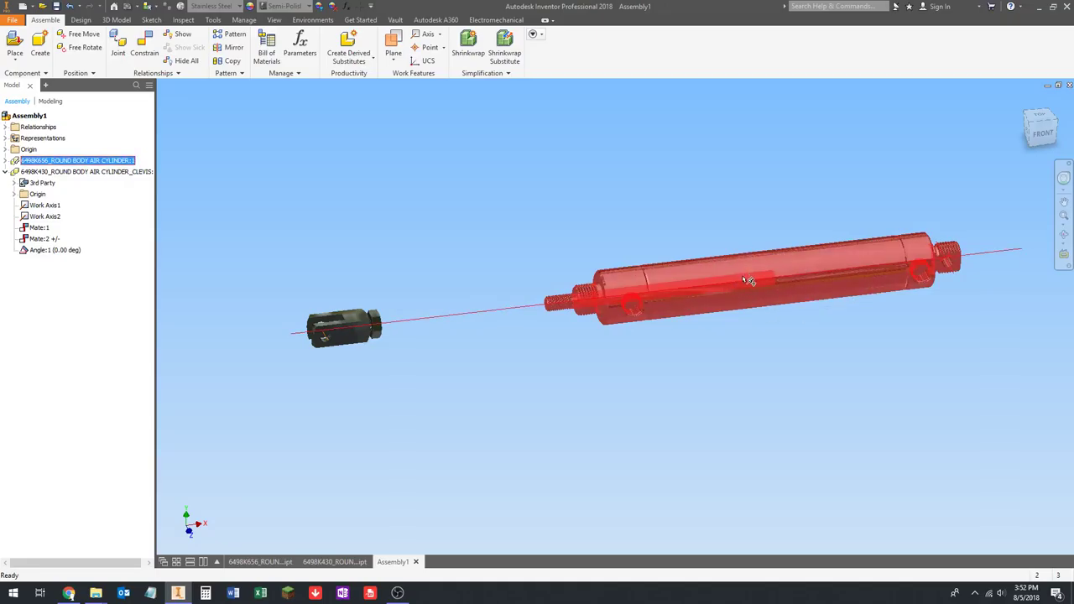
left_click_drag(748, 281, 443, 235)
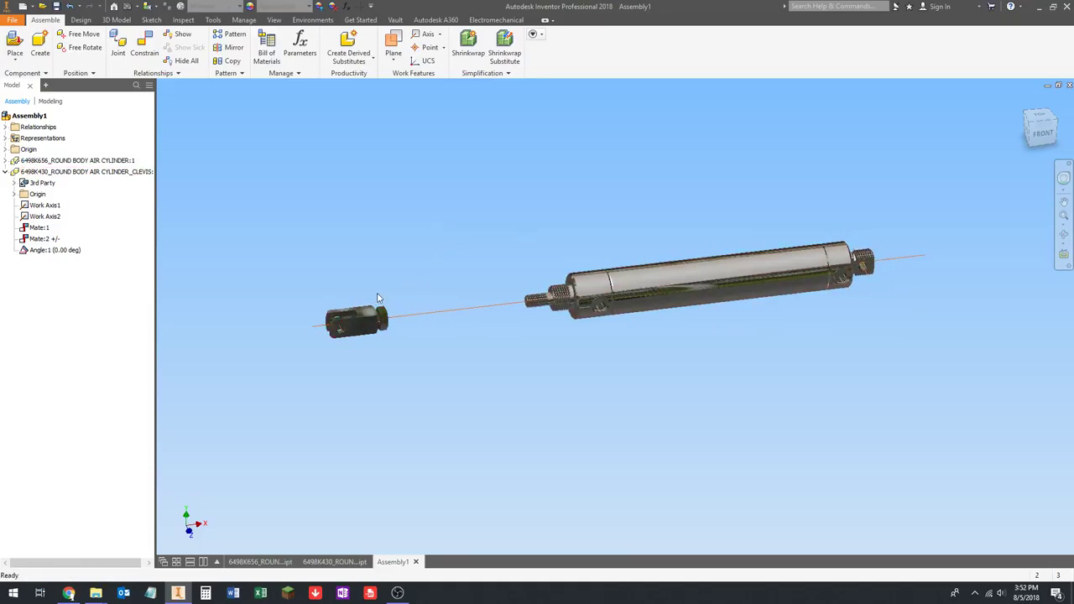
Push the clevis back along the axis onto the cylinder's rod to its retracted limit.
scroll(377, 297, "up", 3)
scroll(439, 300, "down", 3)
middle_click_drag(439, 299, 411, 314)
left_click_drag(335, 339, 488, 328)
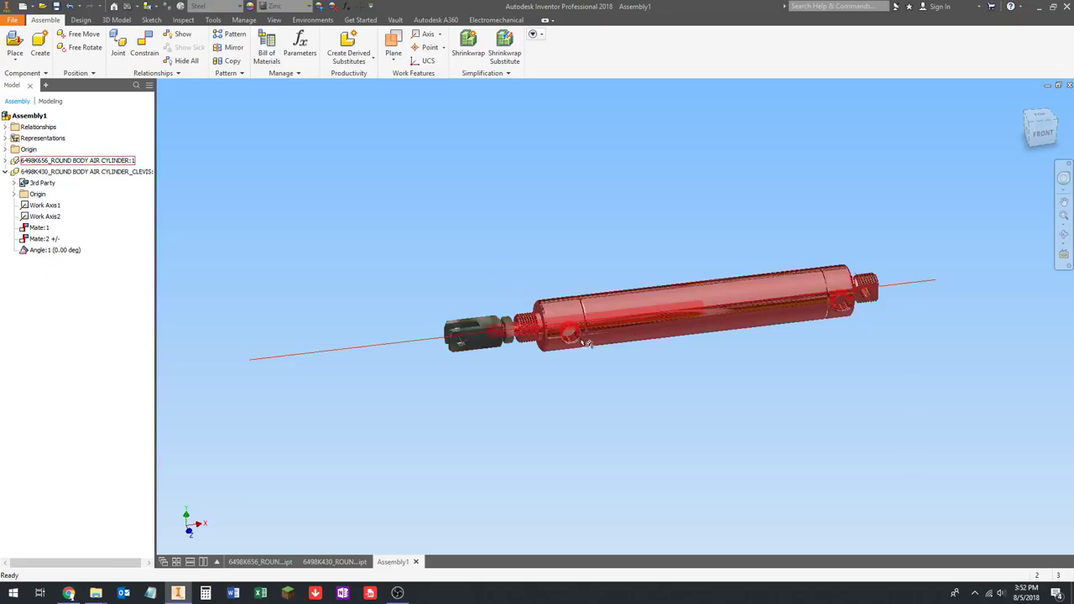
scroll(590, 344, "up", 3)
scroll(537, 327, "down", 4)
scroll(468, 286, "up", 1)
middle_click_drag(469, 285, 467, 283)
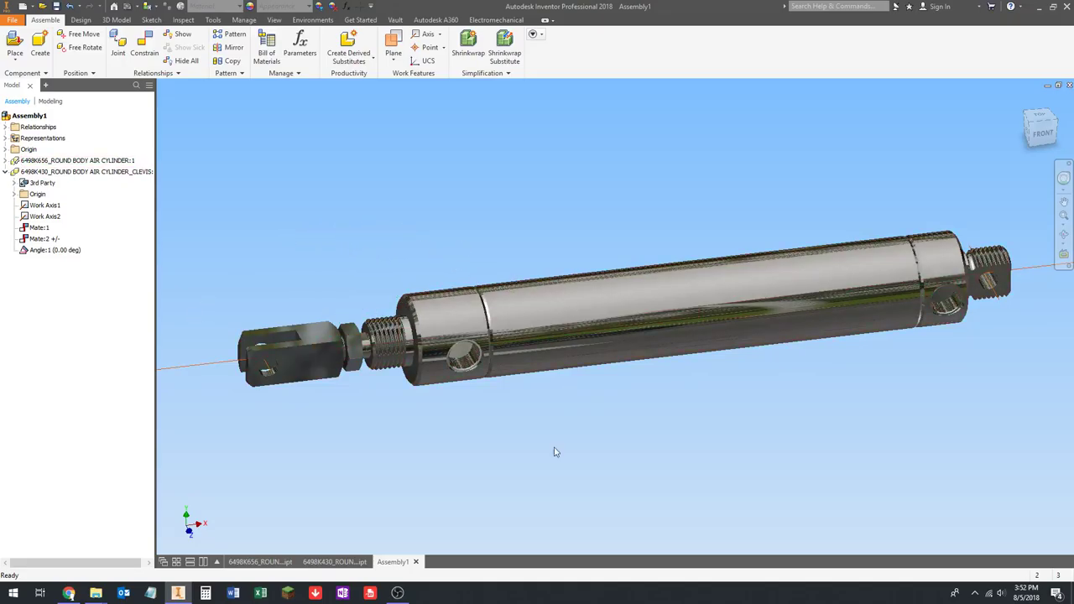
scroll(579, 353, "down", 2)
scroll(528, 319, "up", 3)
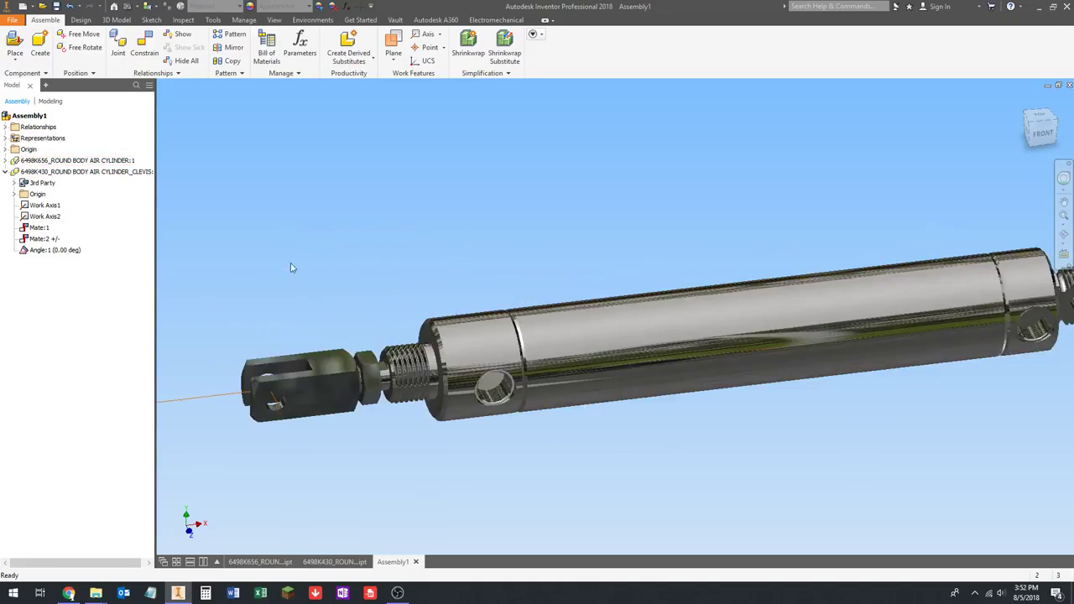
scroll(290, 267, "down", 2)
Collapse the clevis's entry in the model tree and return the assembly to its home view.
left_click(6, 171)
scroll(361, 203, "down", 1)
middle_click_drag(361, 201, 360, 203)
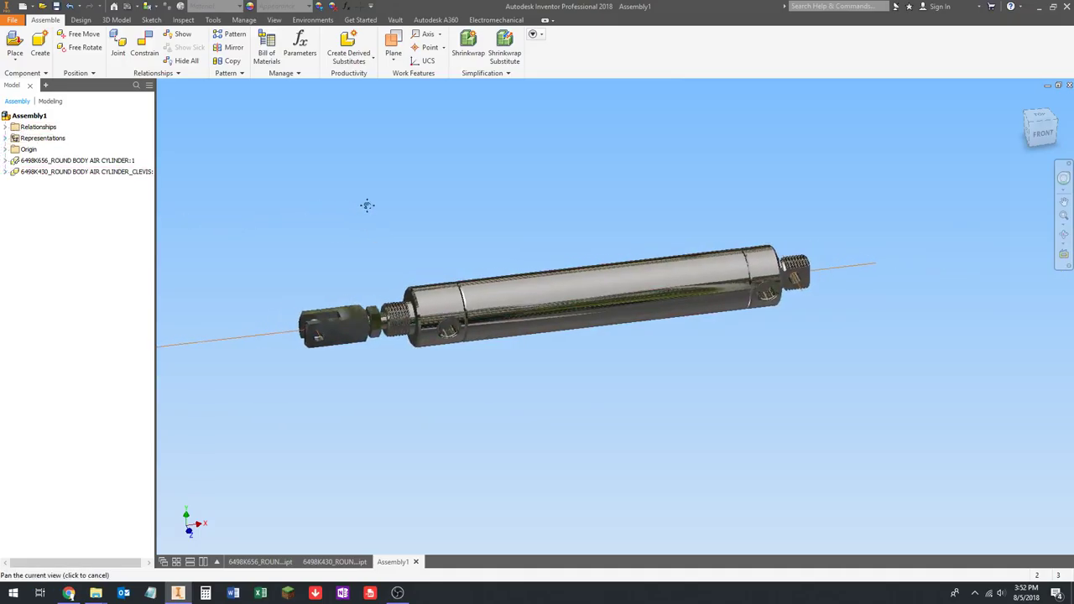
scroll(361, 203, "down", 2)
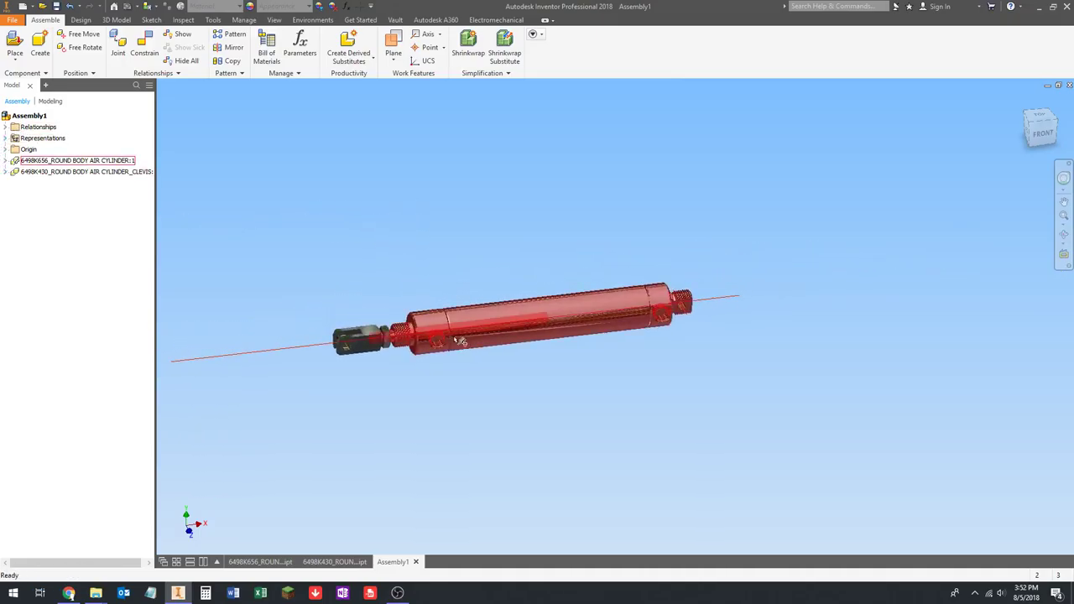
left_click(1023, 103)
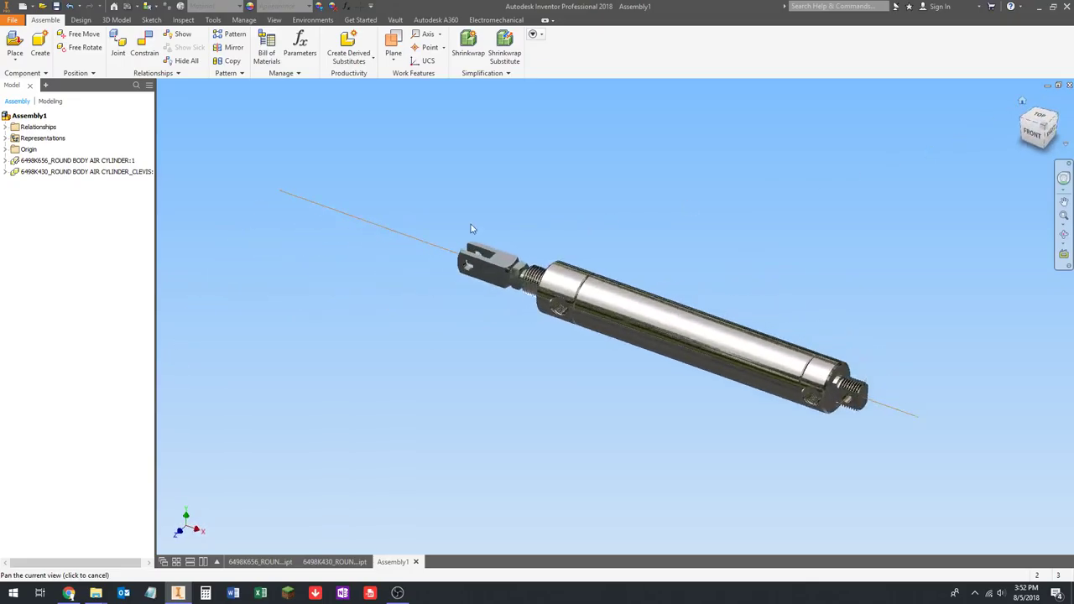
Save the assembly as SR18_CCPJ_Assy001 in the CAD Class Pneumatic Joint folder.
left_click(56, 6)
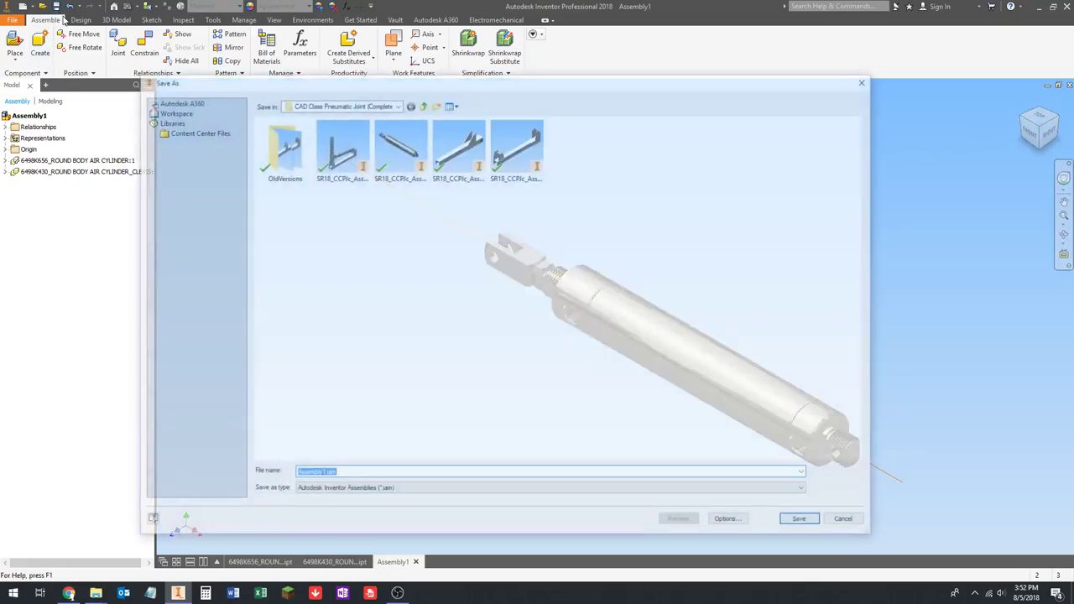
left_click(422, 103)
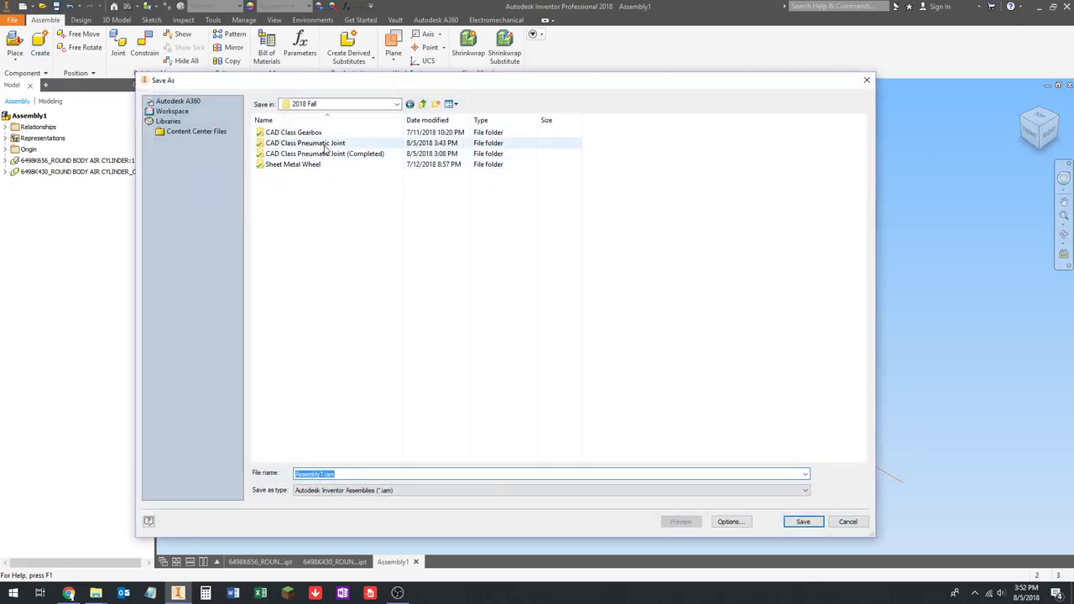
double_click(332, 145)
left_click(410, 475)
type("SR18_CCPJ_Assy001")
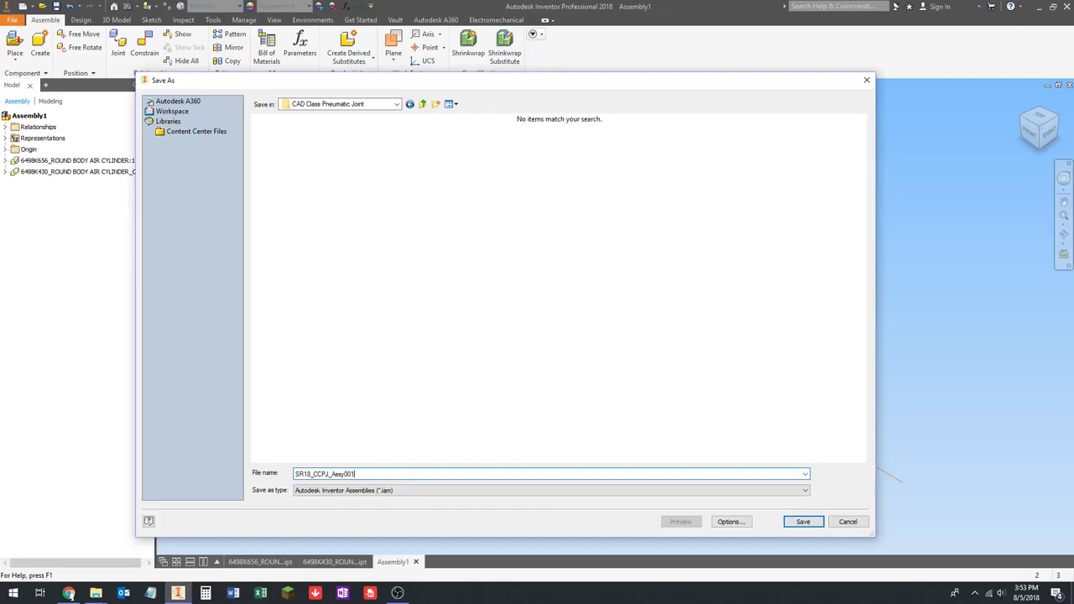
key("Return")
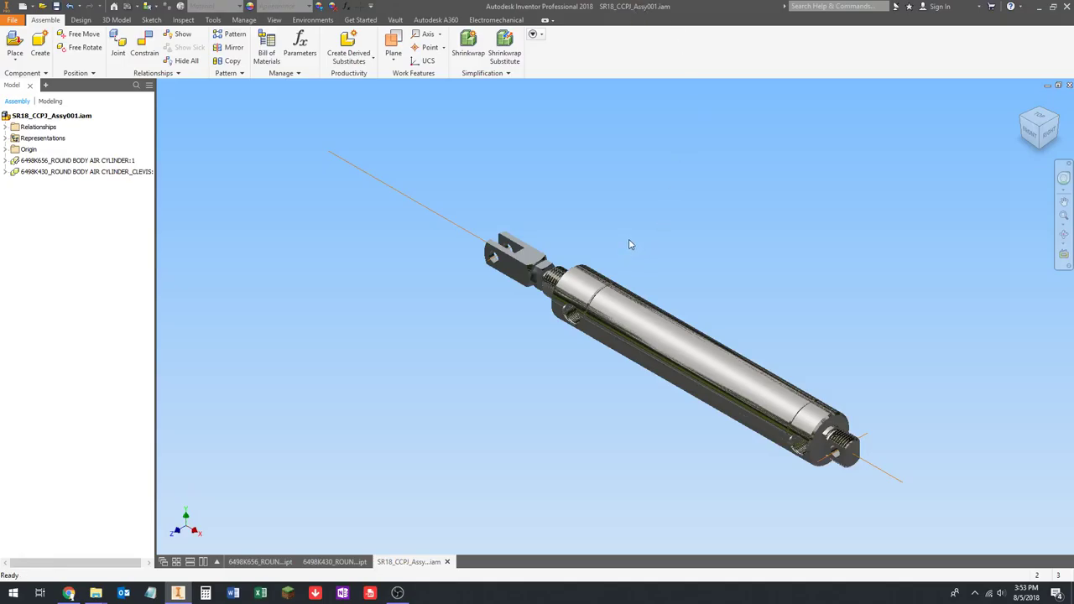
Measure the retracted distance between the work axis through the cylinder's rear mounting hole and the clevis's pin hole axis.
middle_click_drag(673, 239, 641, 244)
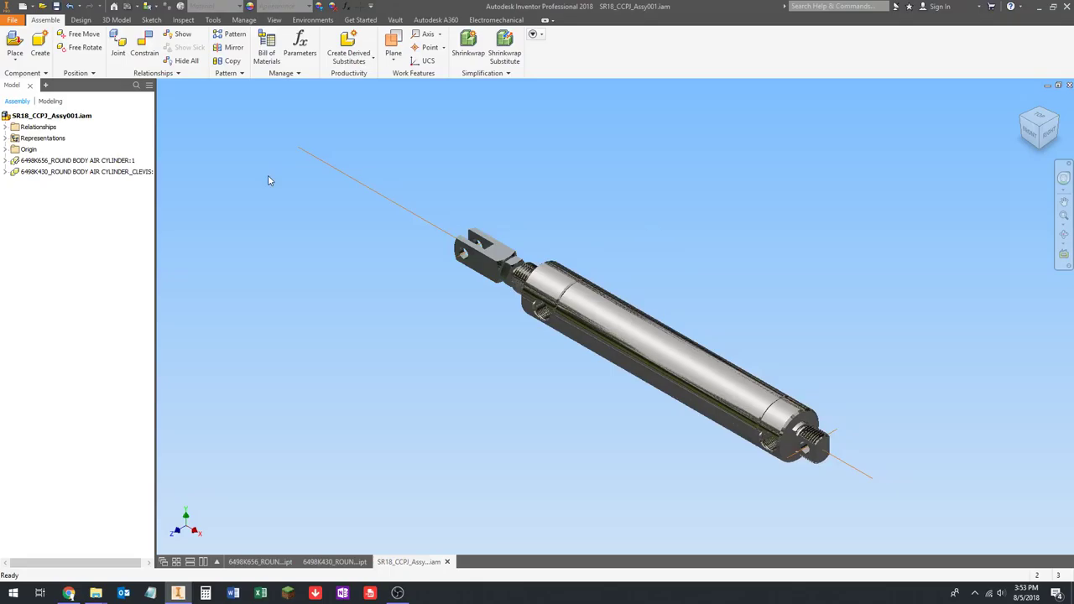
key("m")
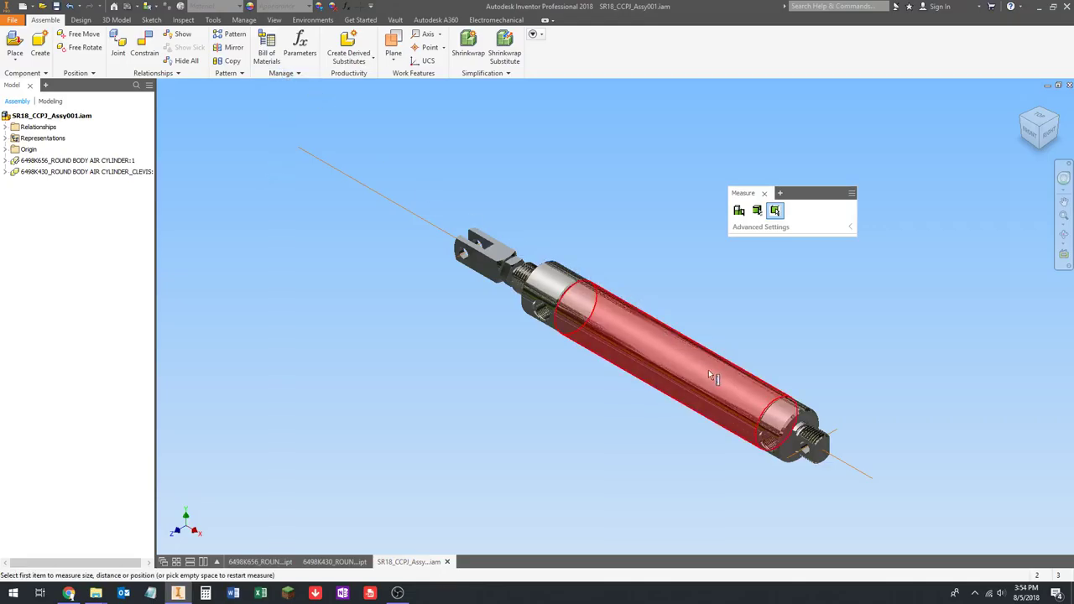
scroll(887, 439, "up", 5)
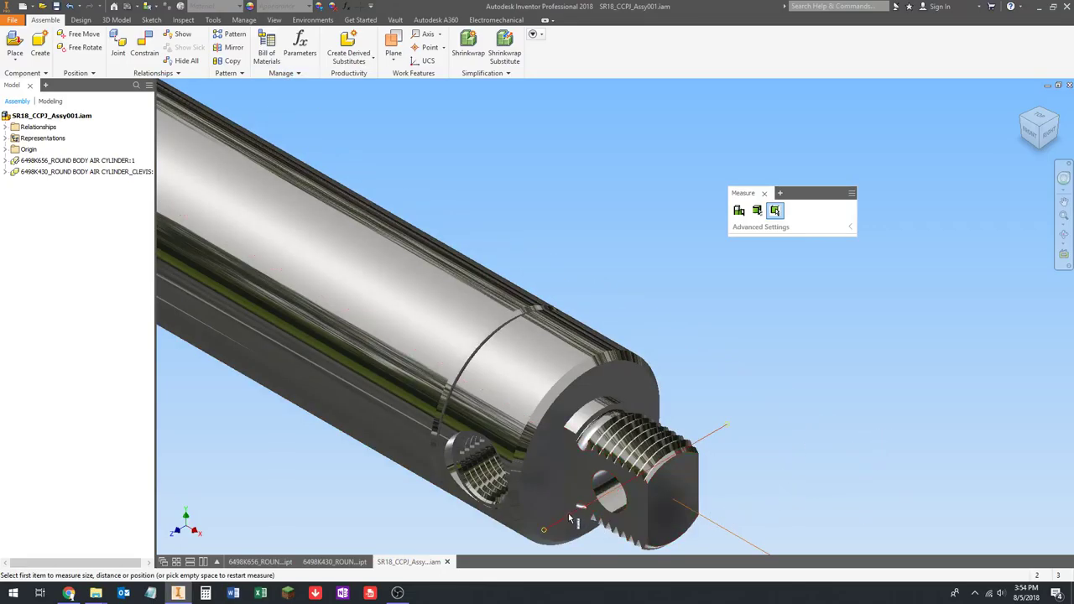
left_click(557, 530)
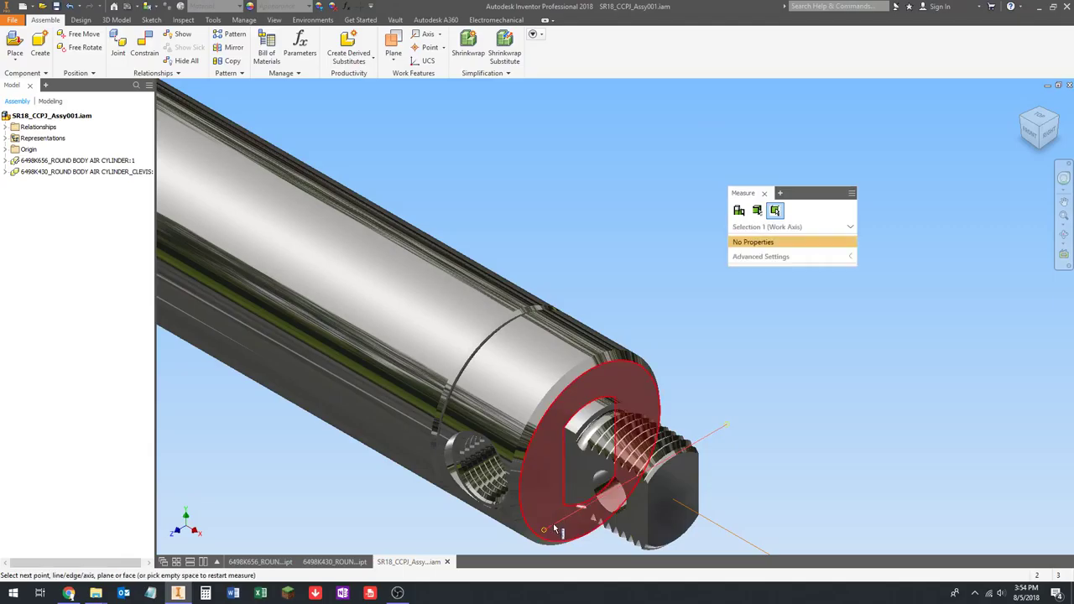
scroll(644, 470, "down", 3)
scroll(738, 436, "down", 3)
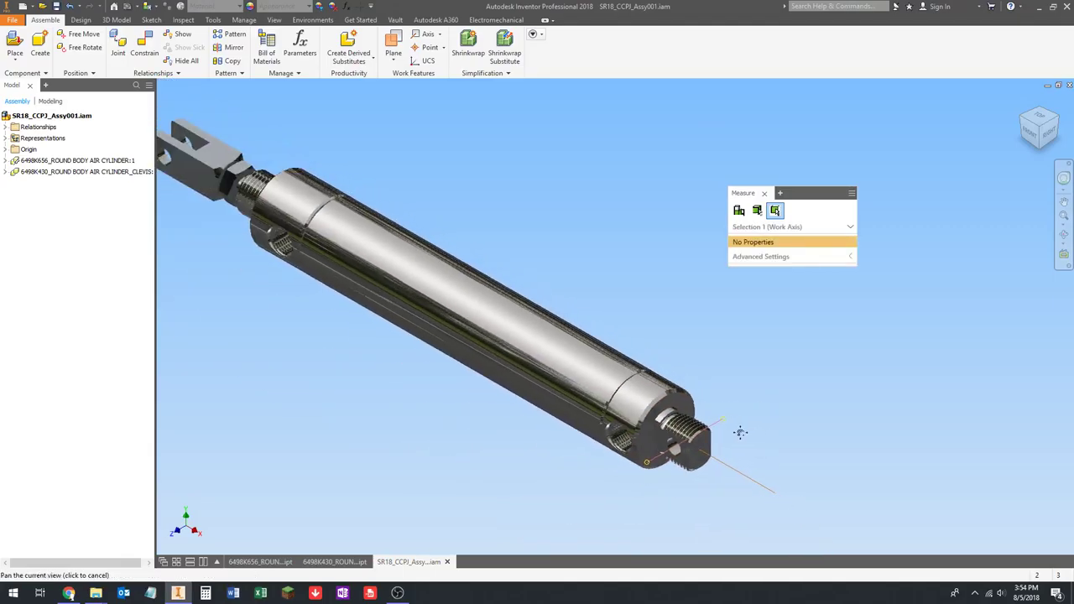
scroll(709, 453, "down", 2)
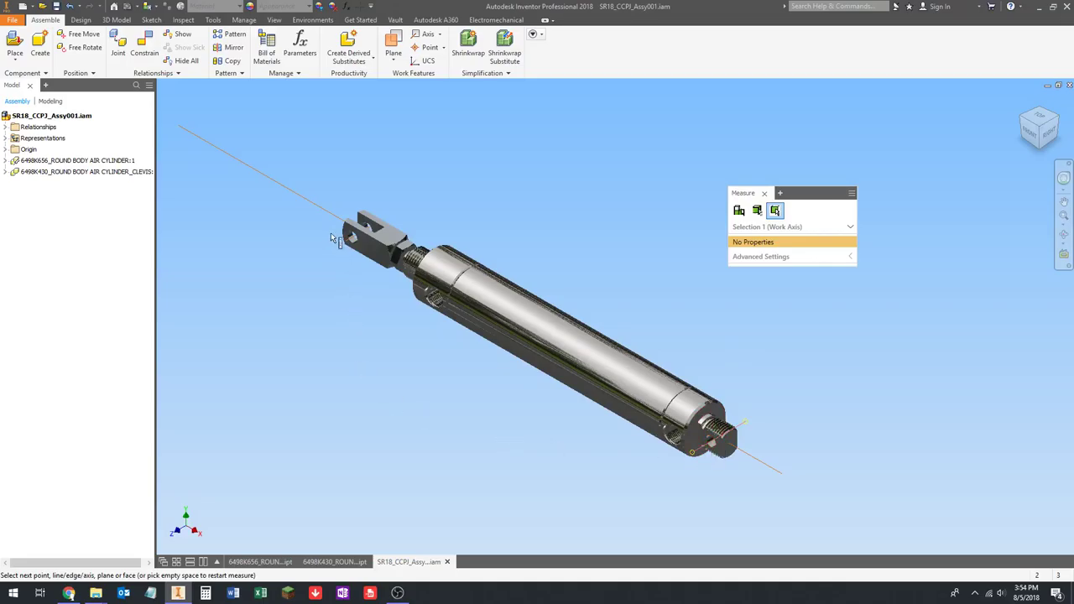
scroll(336, 235, "up", 5)
scroll(430, 309, "down", 3)
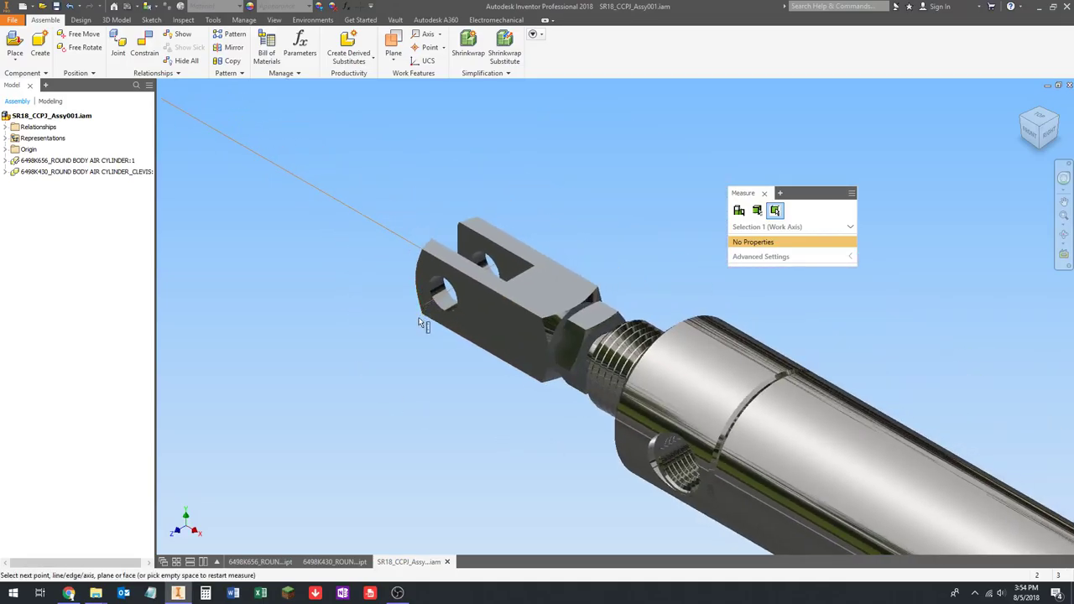
left_click(429, 308)
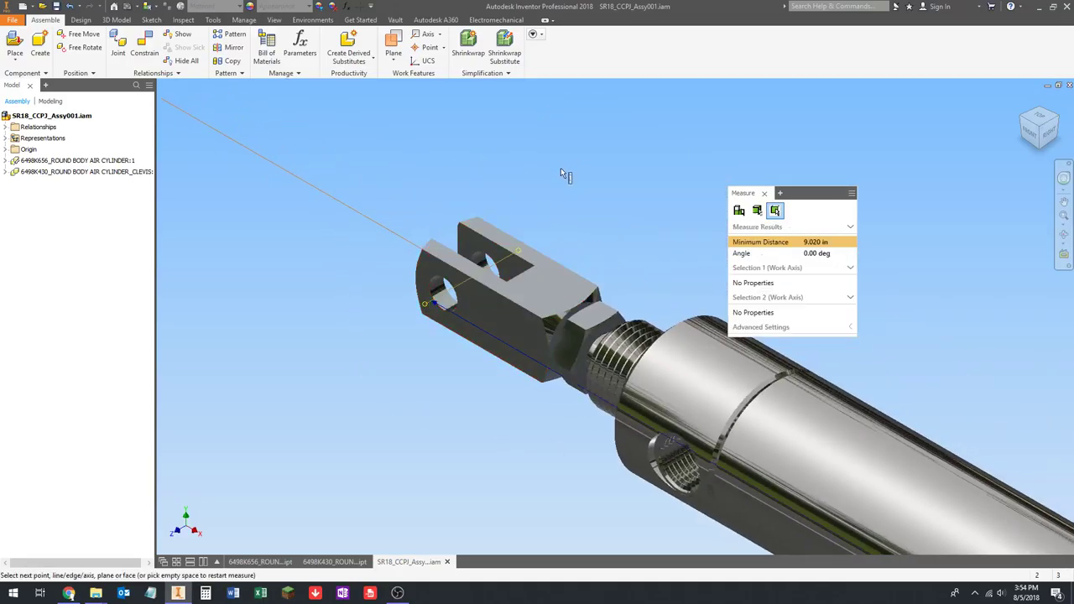
scroll(560, 167, "down", 4)
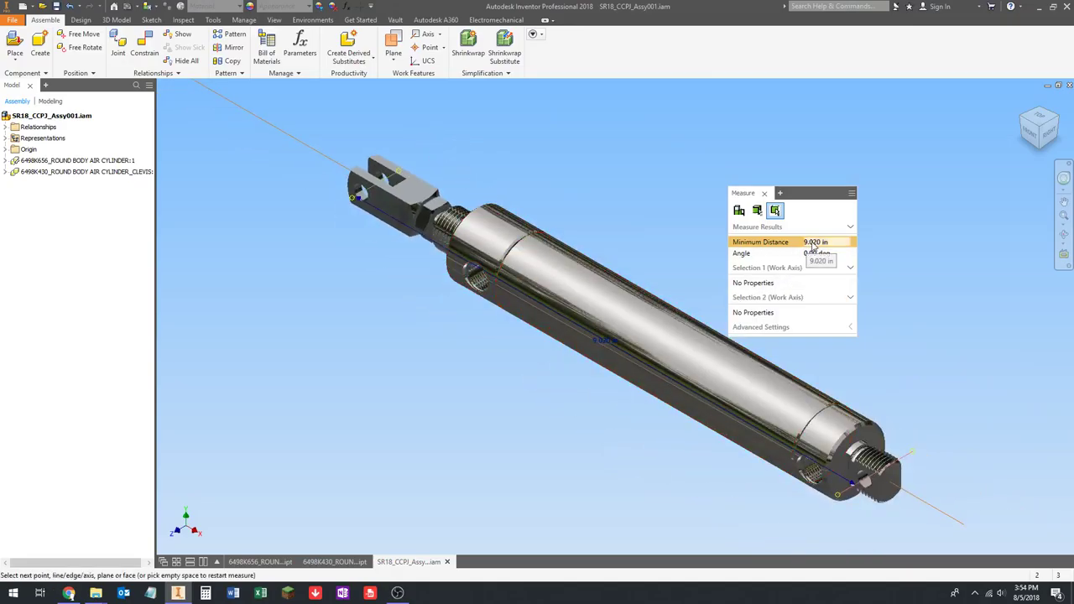
scroll(545, 277, "down", 3)
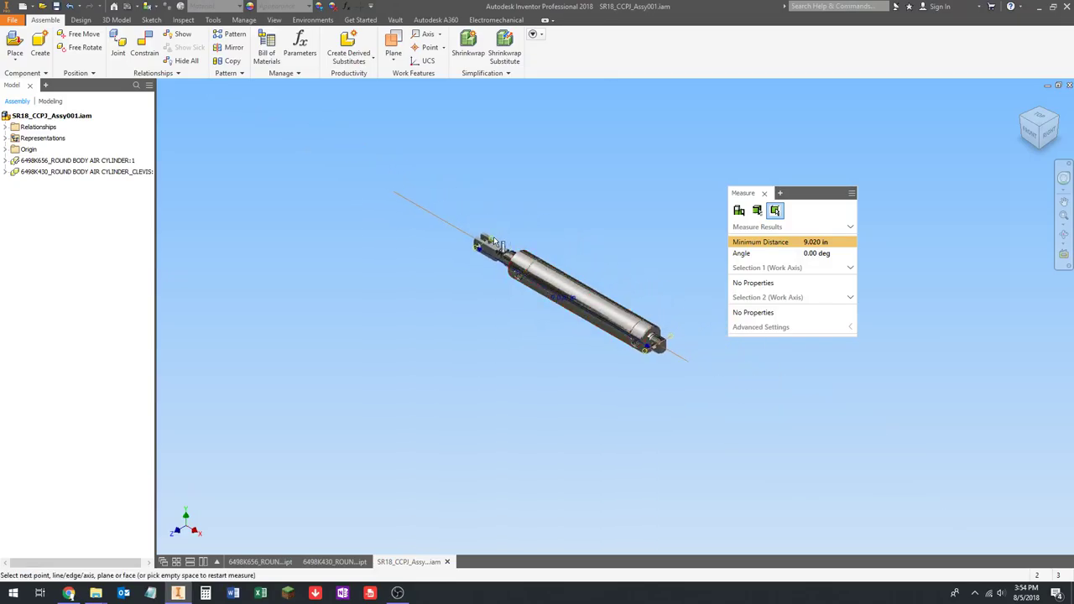
scroll(499, 250, "up", 3)
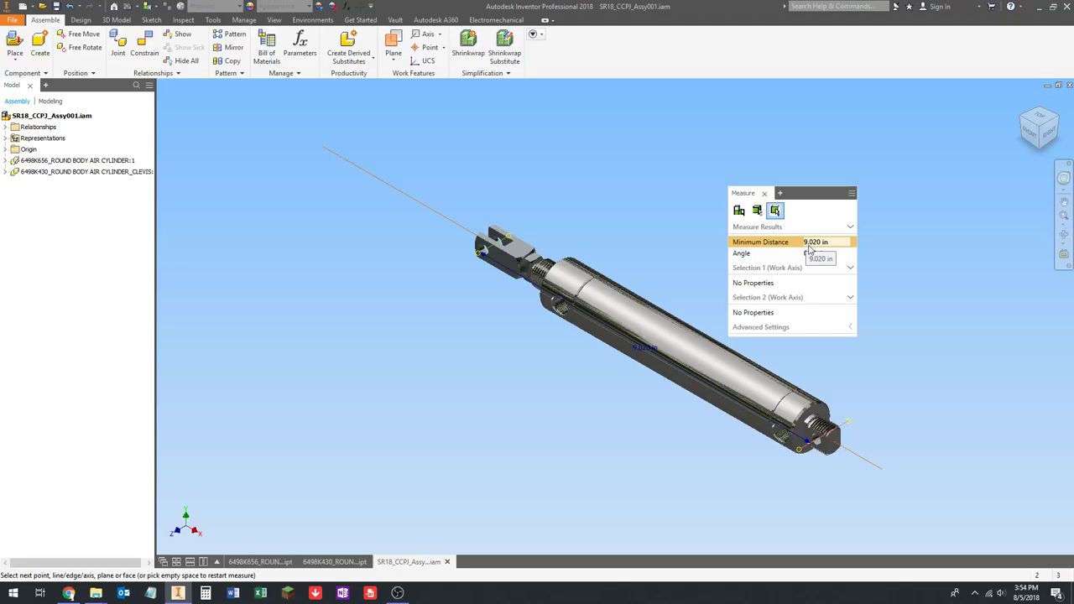
End the measurement and pull the clevis out along the rod axis to its fully extended position.
middle_click_drag(619, 229, 612, 235, "shift")
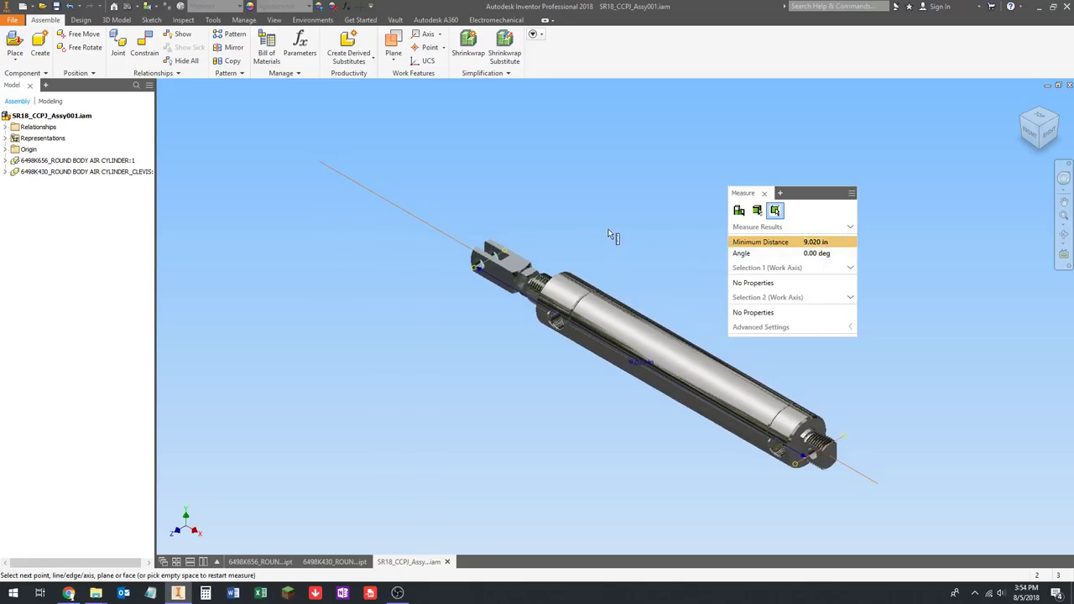
key("v")
middle_click_drag(483, 302, 518, 317)
left_click_drag(523, 297, 336, 189)
scroll(512, 189, "up", 1)
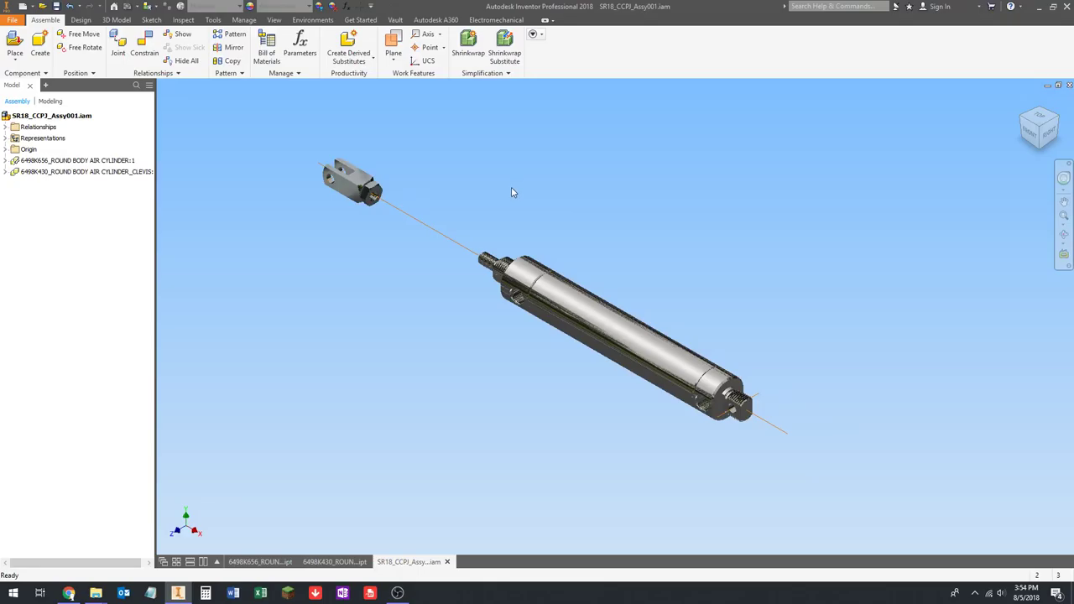
Measure the extended distance between the work axis through the cylinder's rear mounting hole and the clevis's pin hole axis.
key("n")
key("Escape")
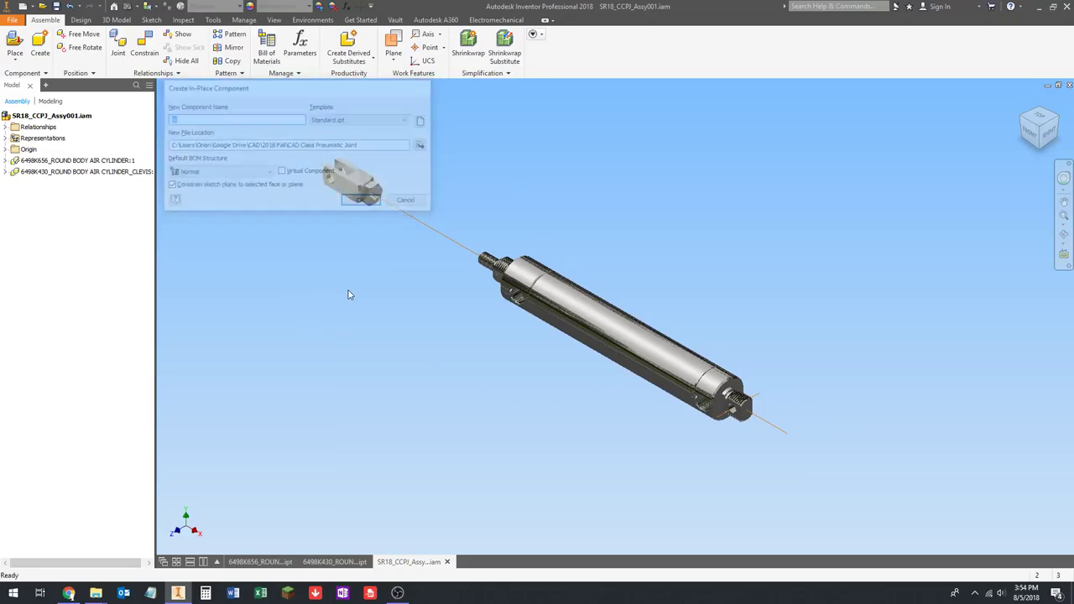
middle_click_drag(382, 288, 392, 287)
key("m")
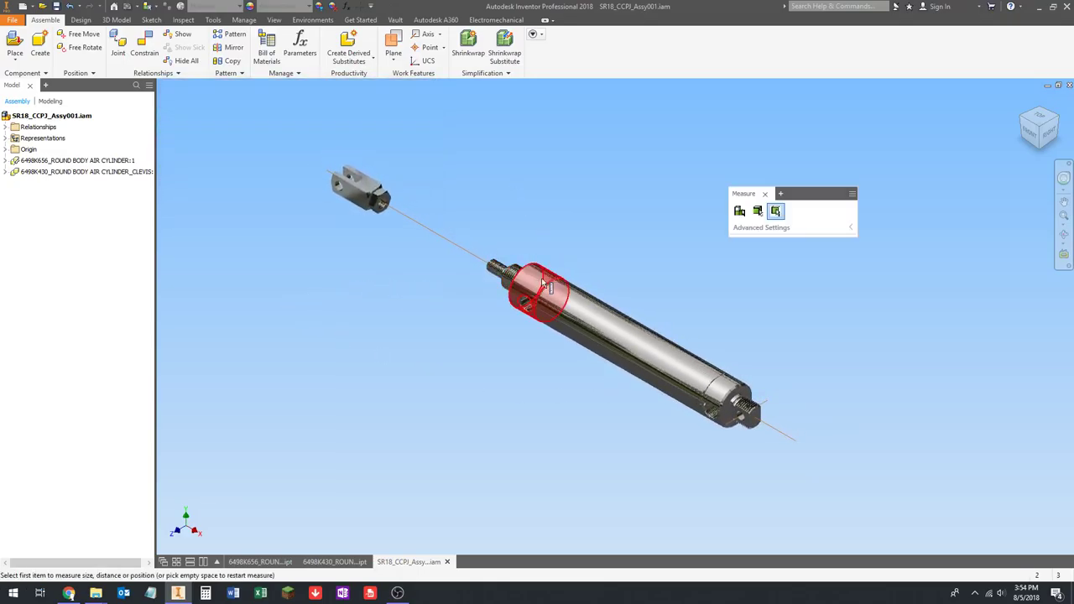
left_click(729, 427)
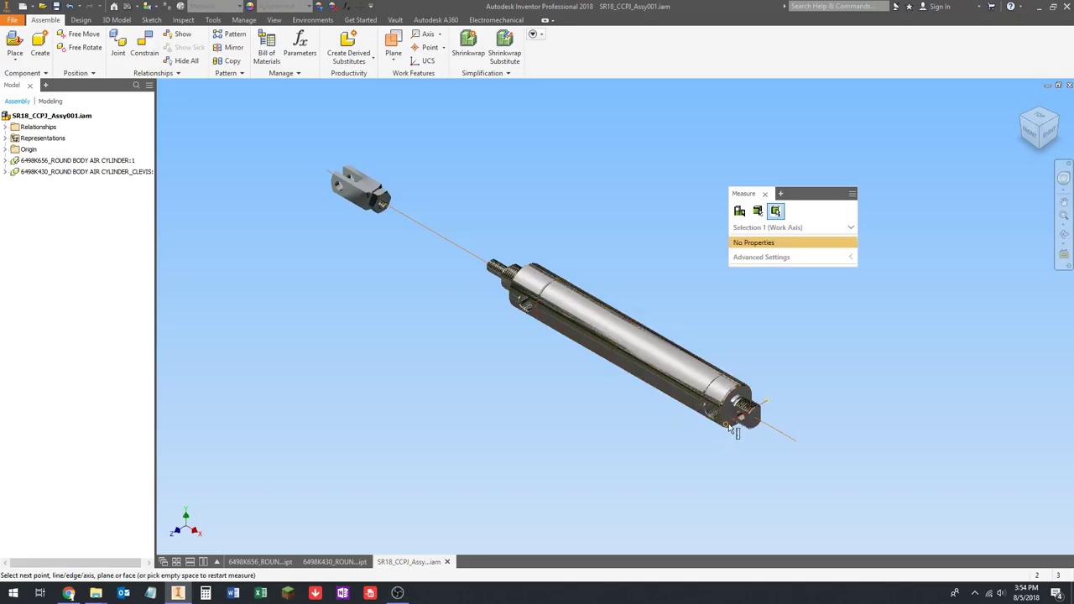
left_click(334, 190)
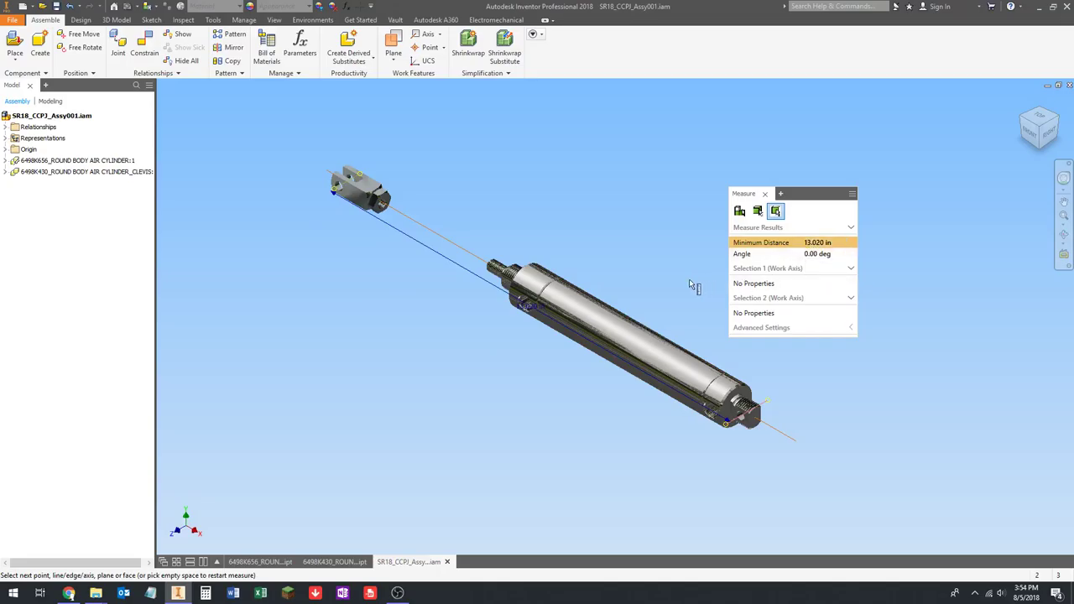
End the measurement and undo the clevis's pull-out along the rod axis.
middle_click_drag(634, 254, 625, 252)
key("Escape")
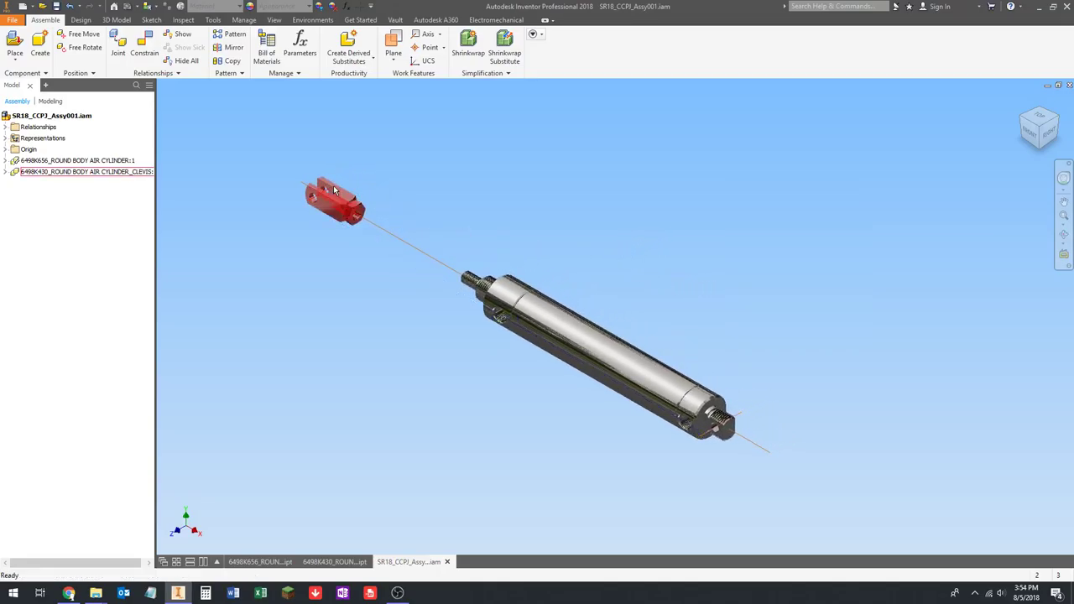
key("ctrl+z")
scroll(377, 279, "up", 2)
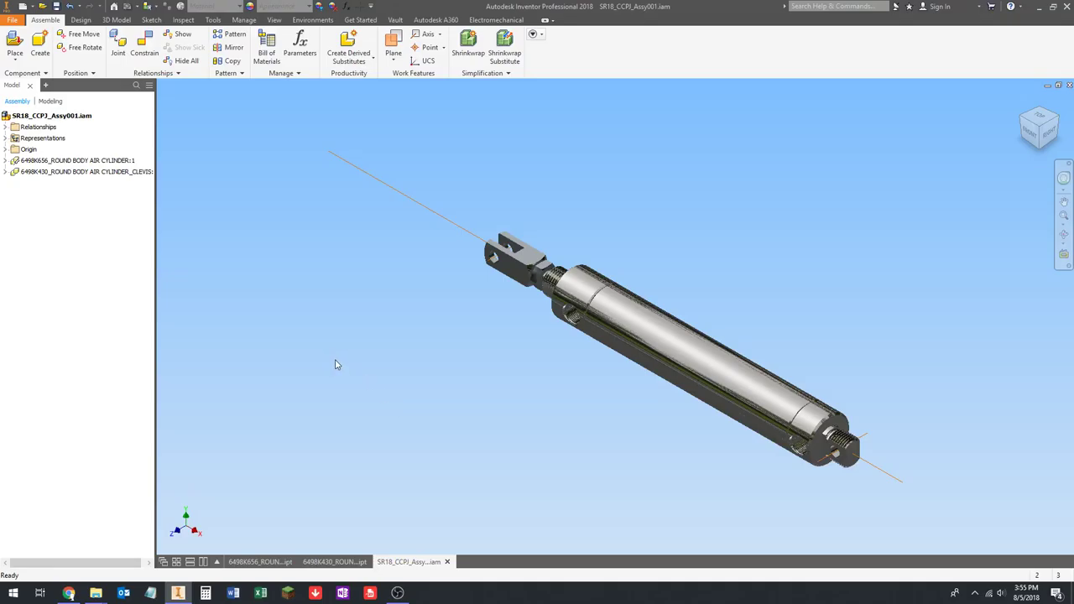
Create a new part from the Standard.ipt template and bring its sketch origin into view.
left_click(20, 7)
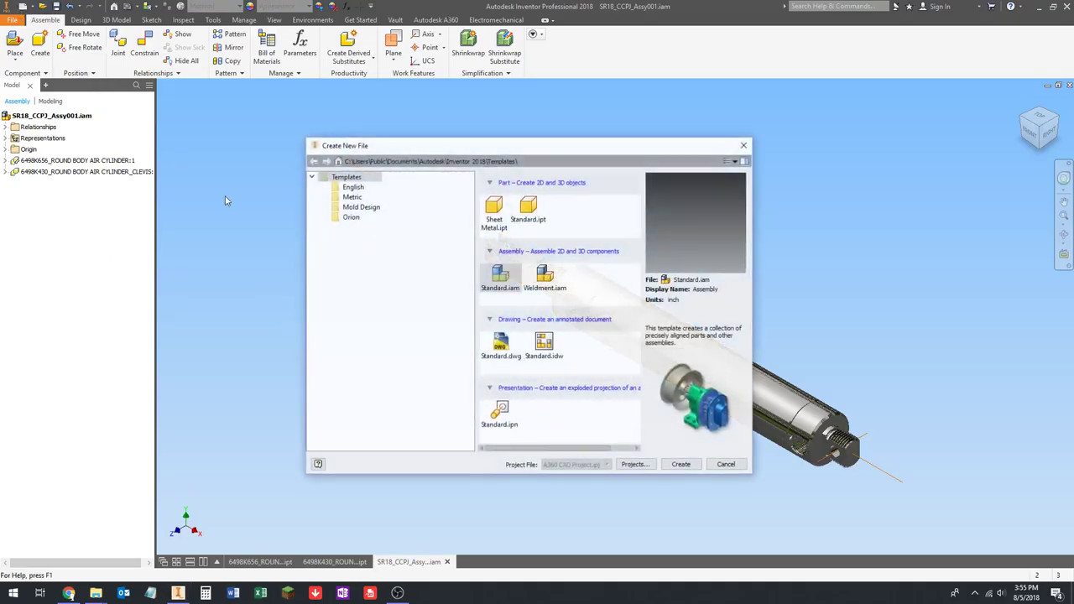
left_click(528, 210)
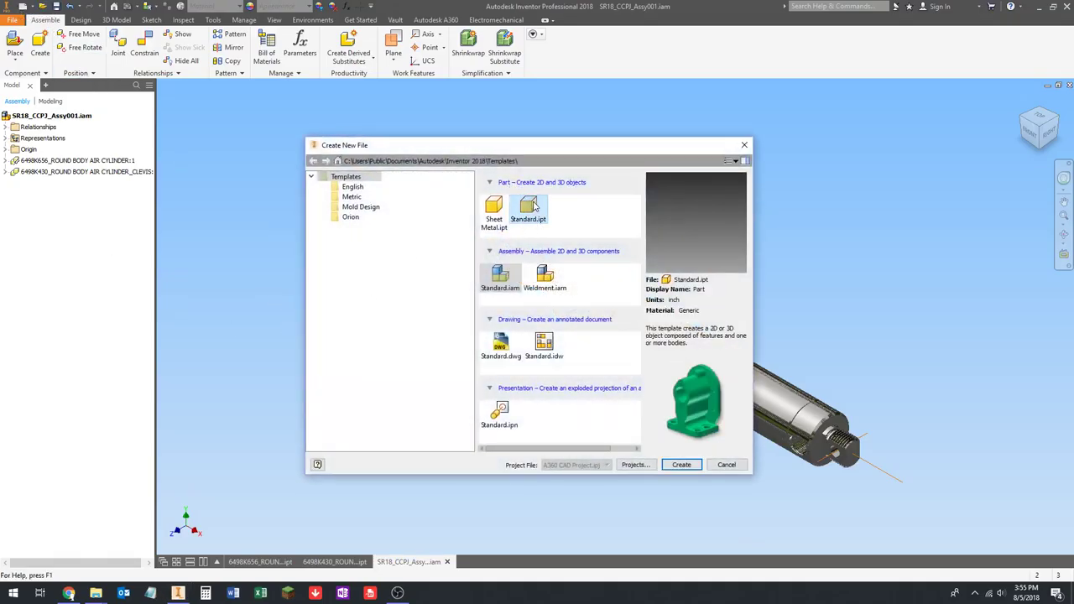
double_click(539, 212)
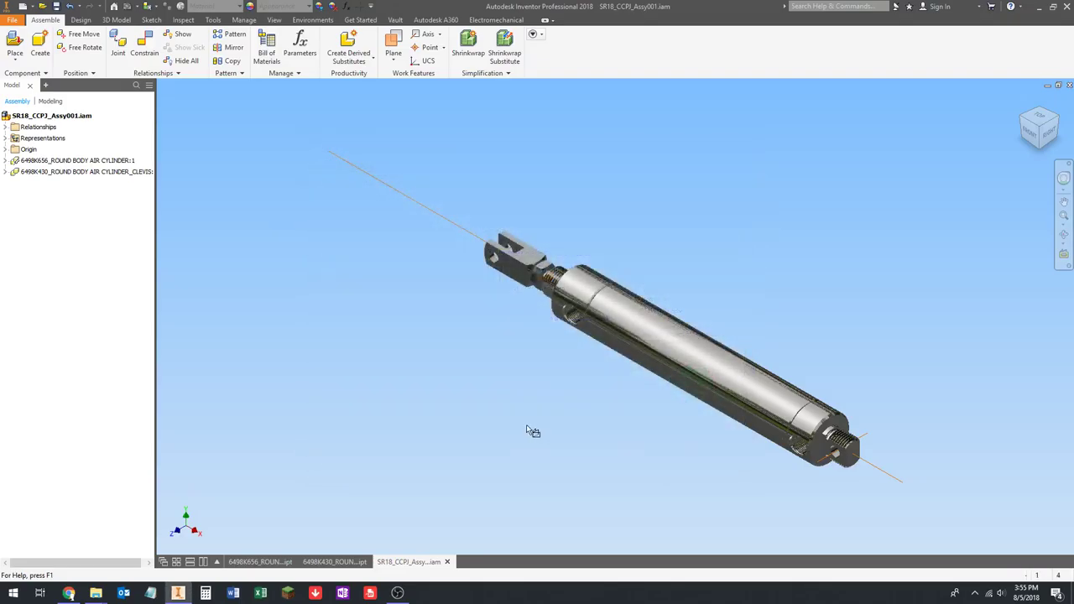
scroll(534, 252, "up", 1)
scroll(452, 239, "down", 1)
scroll(470, 235, "down", 2)
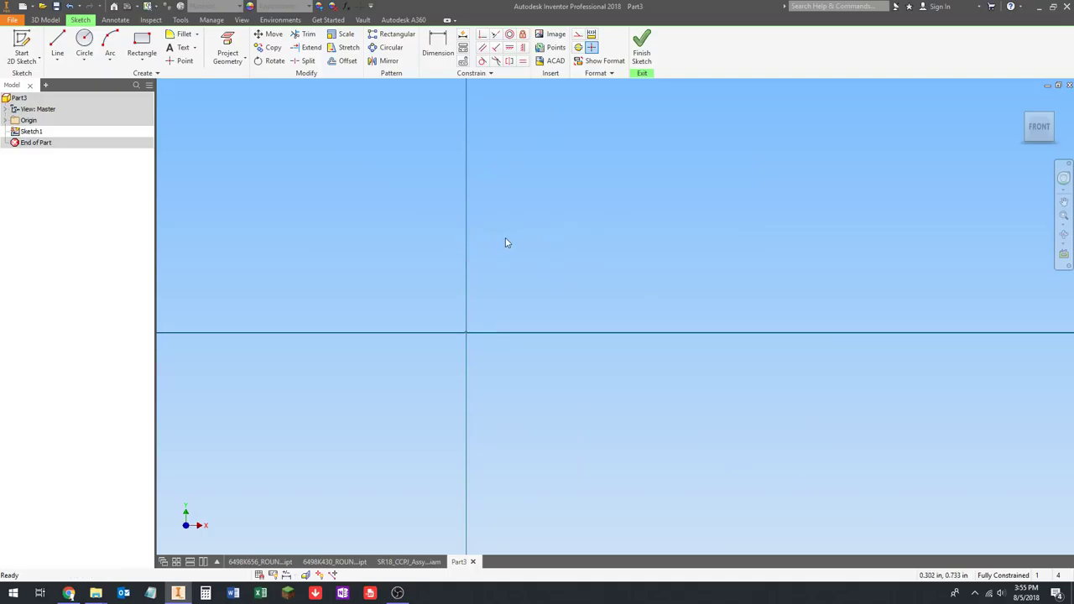
mouse_move(504, 243)
middle_mouse_down()
mouse_move(479, 266)
mouse_move(427, 252)
middle_mouse_up()
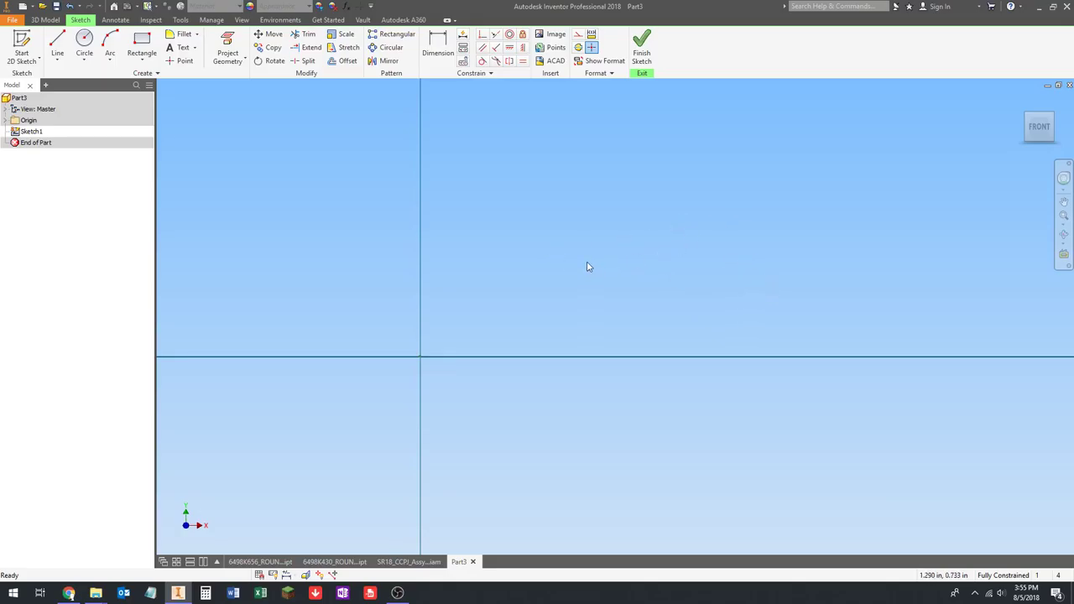
Return to the SR18_CCPJ_Assy001 assembly and examine the clevis's pin hole and the cylinder's rear mounting hole.
left_click(408, 562)
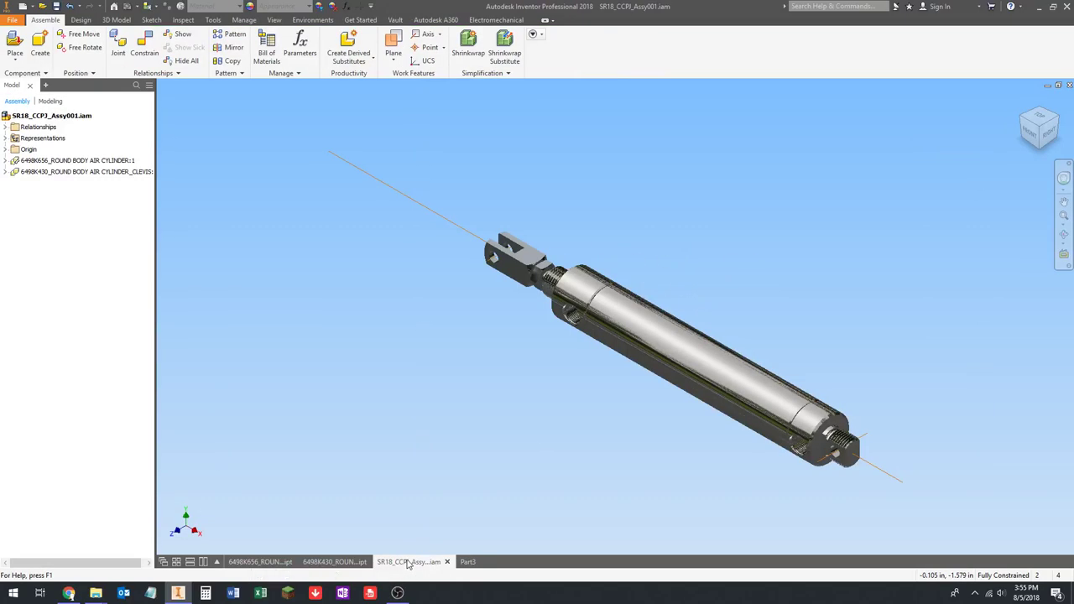
scroll(818, 466, "up", 5)
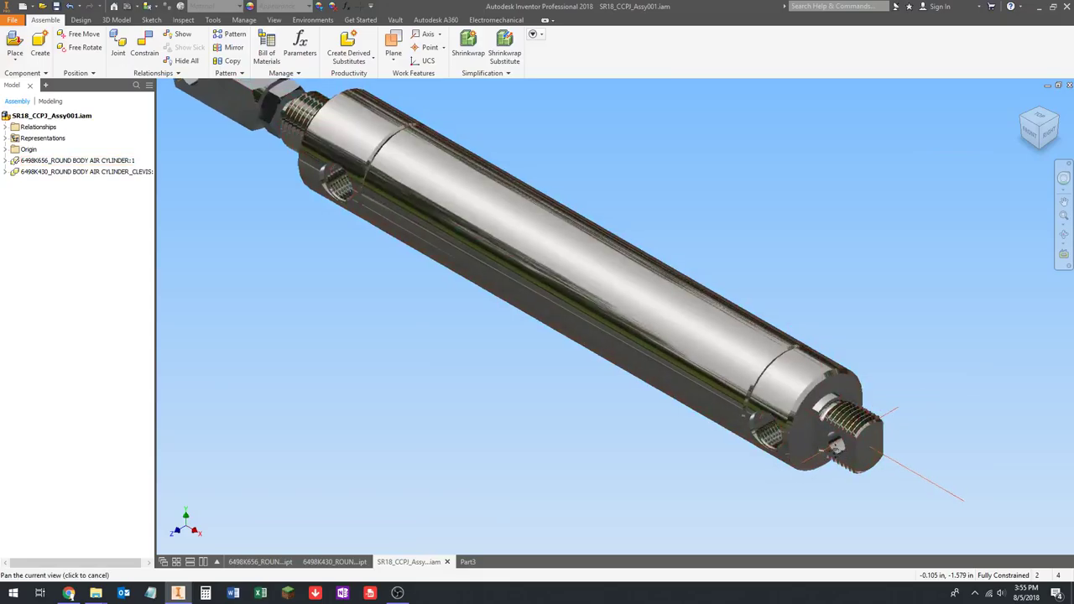
scroll(761, 443, "down", 4)
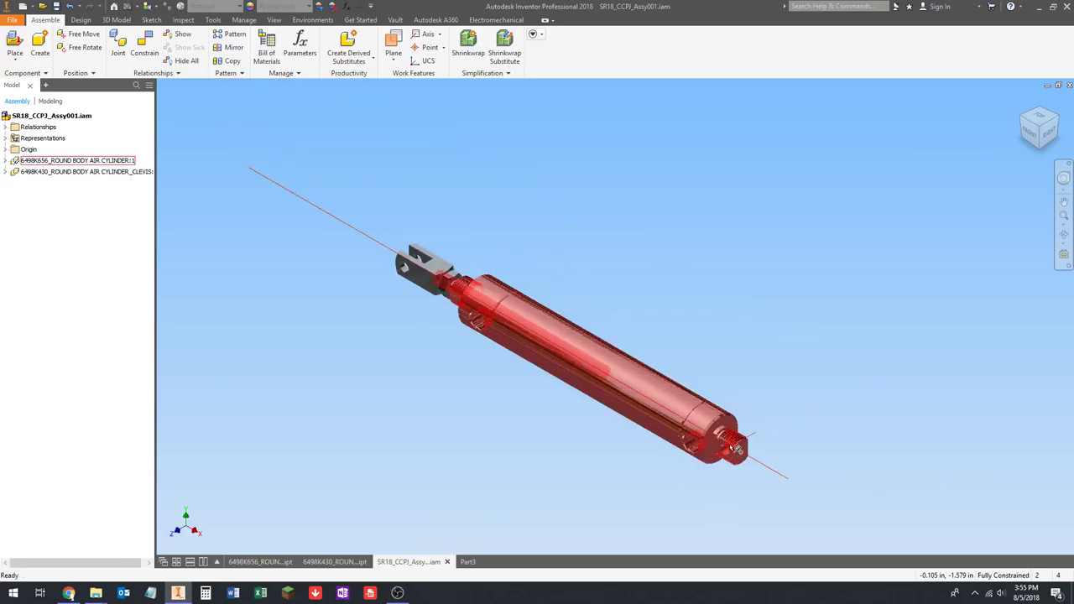
scroll(360, 245, "up", 8)
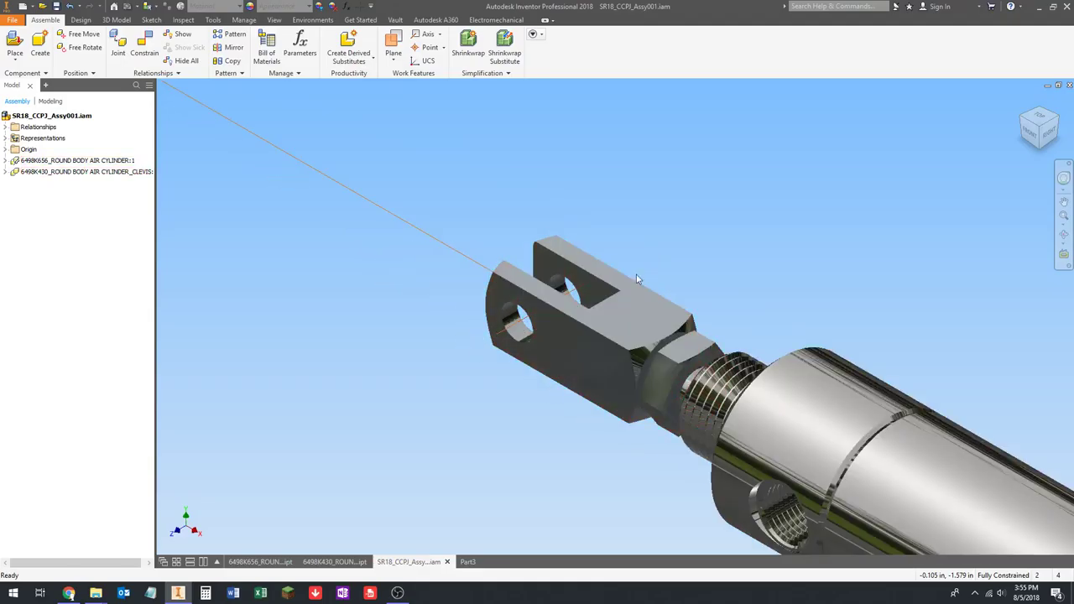
scroll(504, 308, "down", 5)
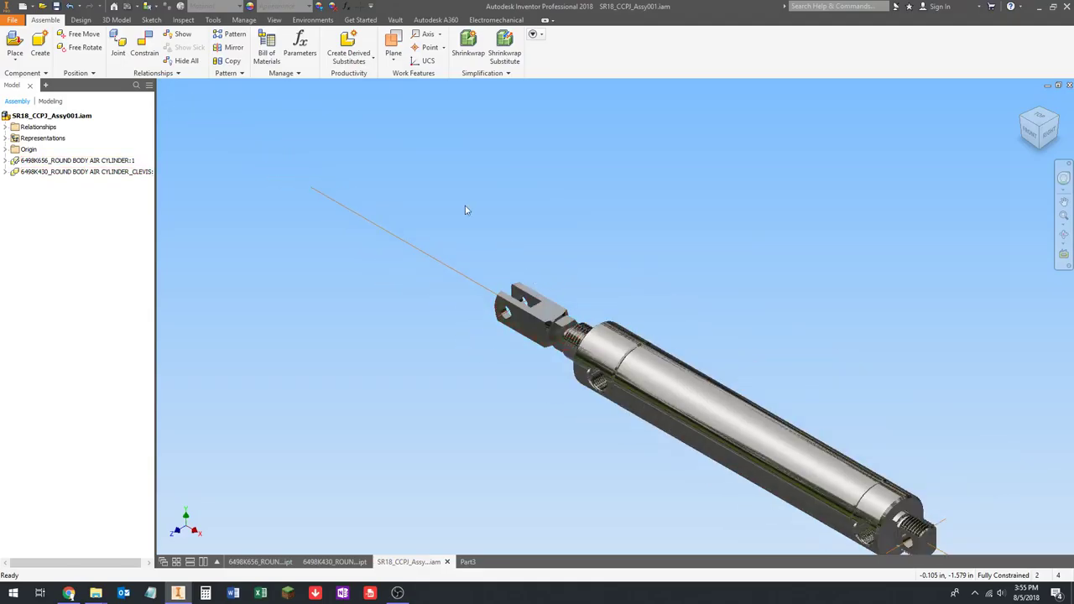
scroll(453, 254, "down", 3)
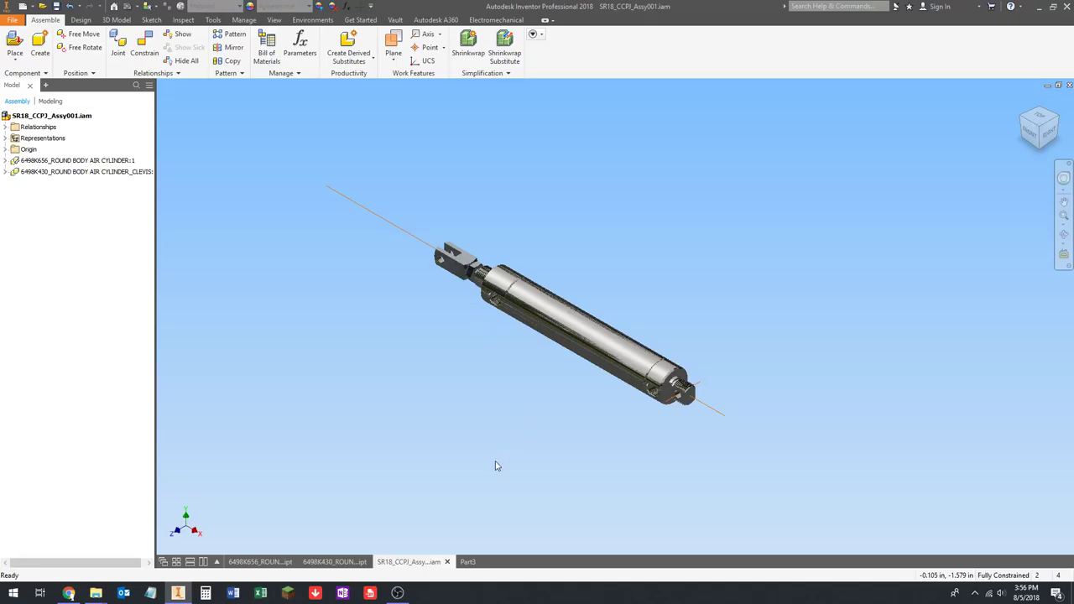
scroll(509, 261, "up", 3)
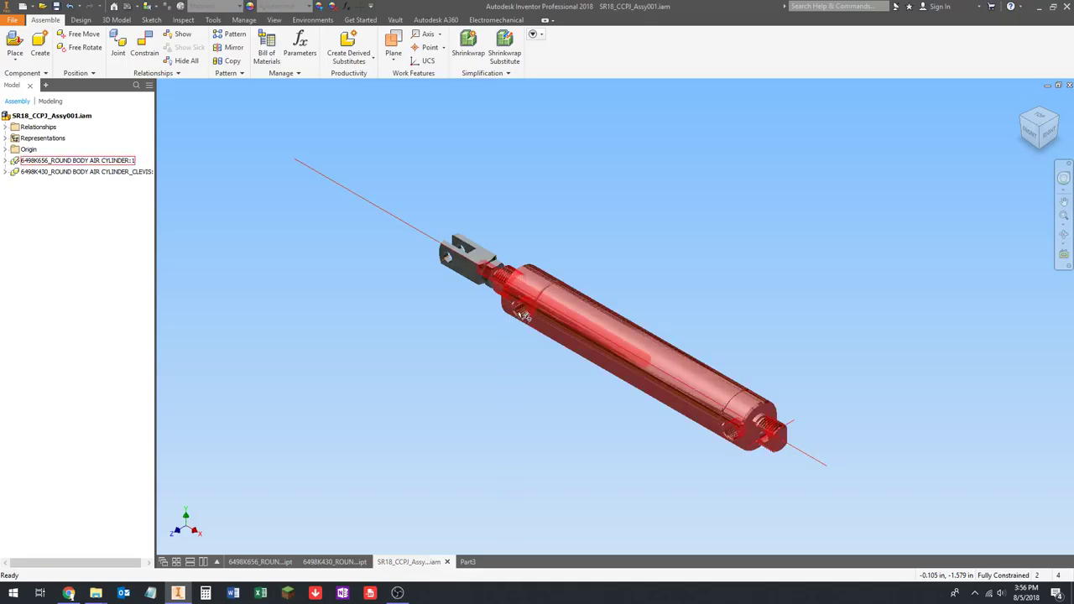
scroll(524, 315, "down", 6)
scroll(521, 325, "up", 6)
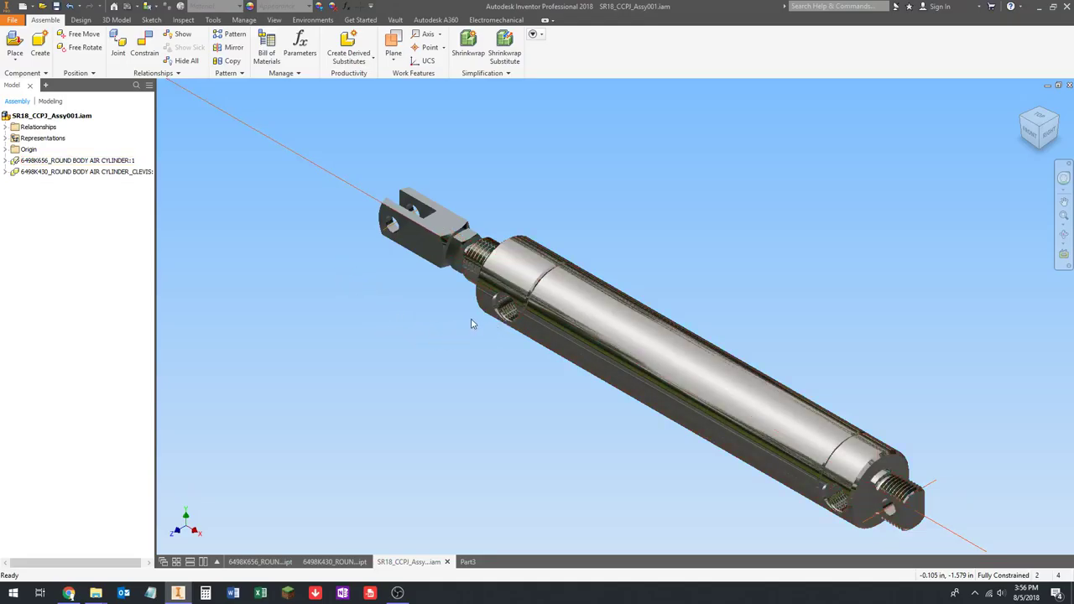
scroll(522, 340, "up", 5)
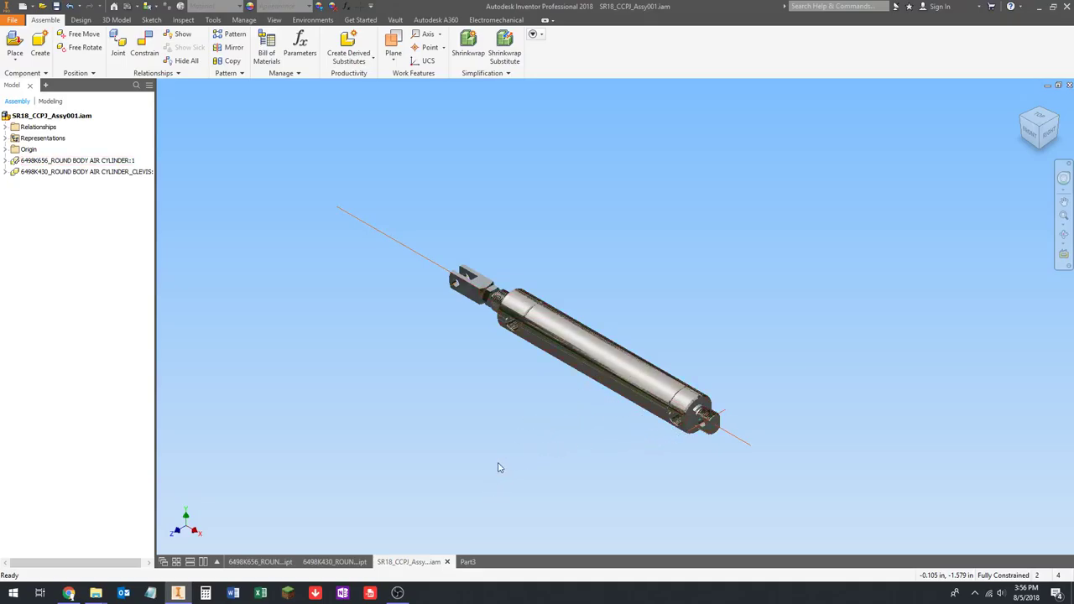
scroll(700, 416, "up", 5)
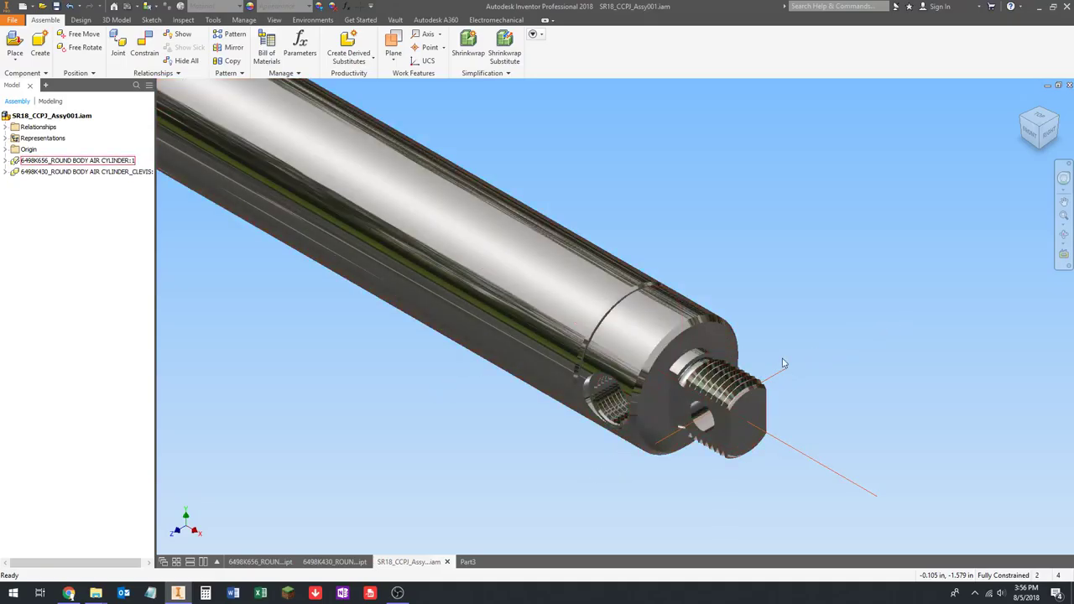
scroll(671, 403, "down", 4)
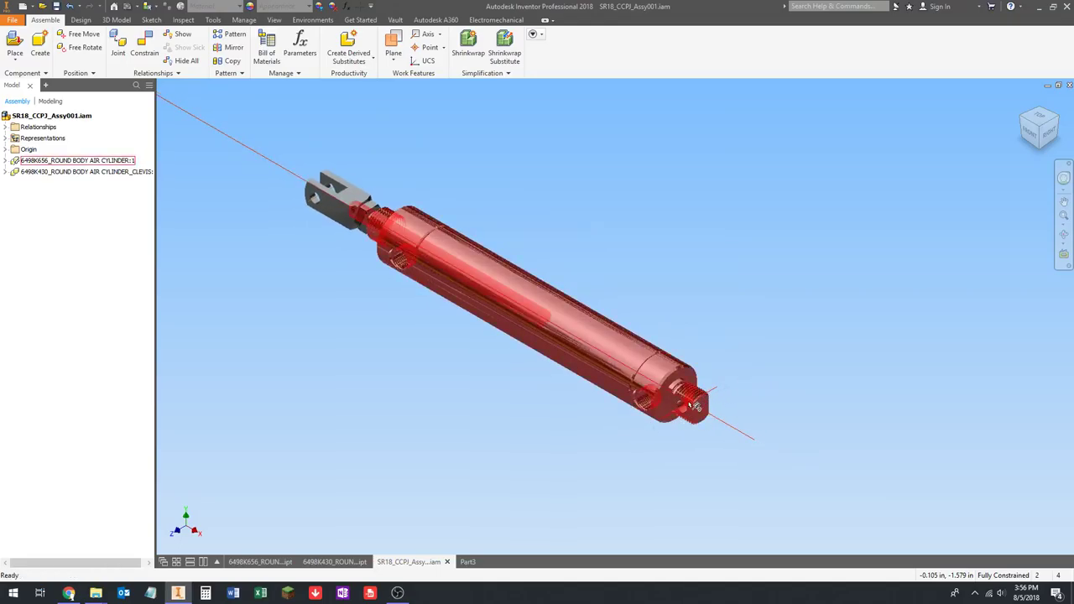
middle_click_drag(600, 419, 637, 426)
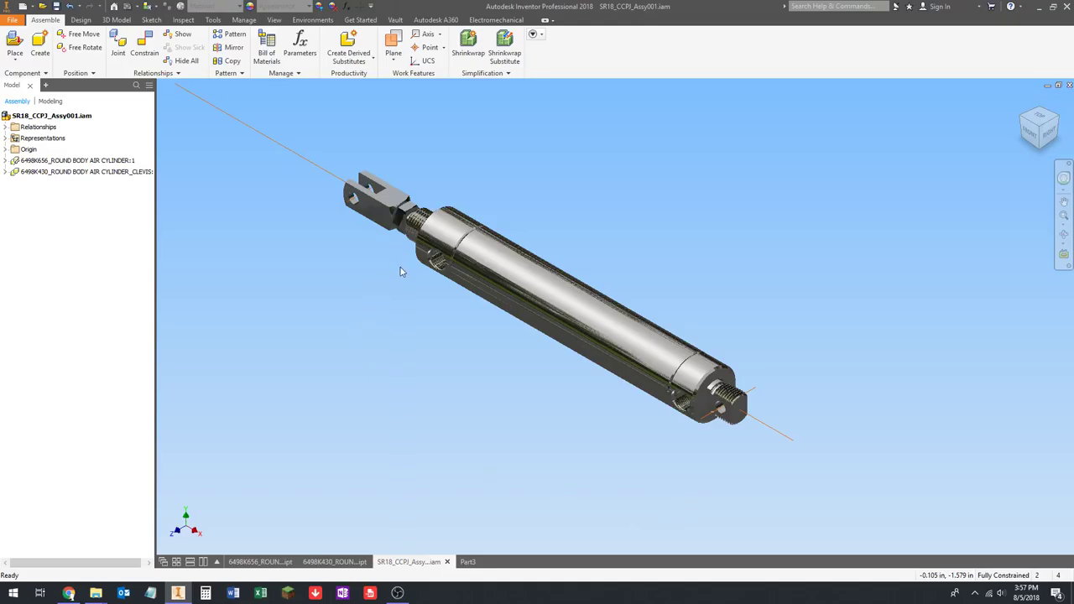
In the new part's sketch, draw a horizontal line about 3.25 in long from the origin and stretch its free end outward.
left_click(467, 561)
mouse_move(537, 202)
middle_mouse_down()
mouse_move(476, 232)
mouse_move(547, 246)
middle_mouse_up()
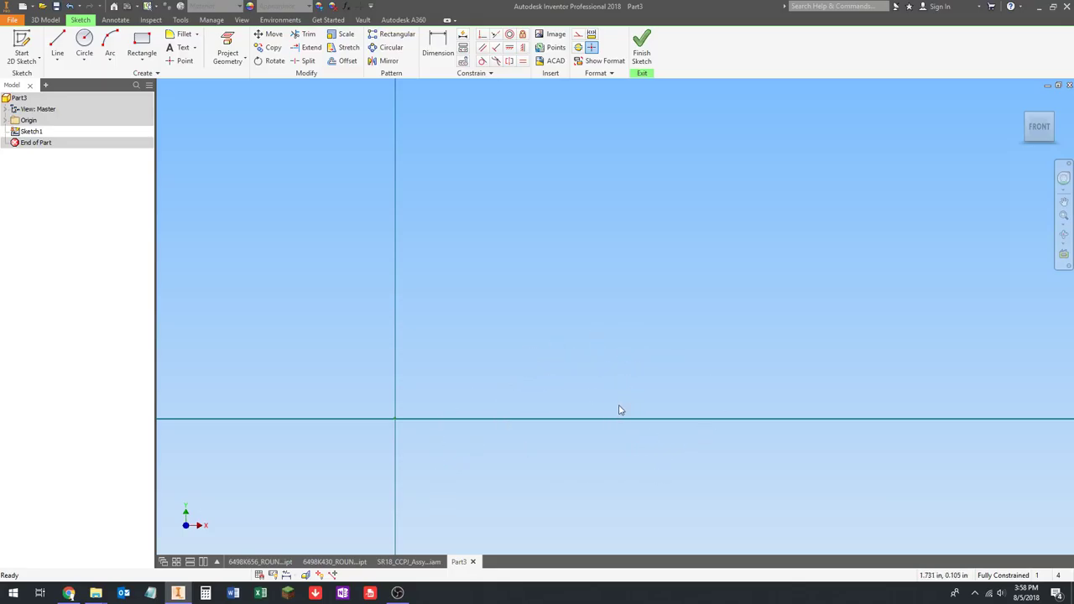
mouse_move(601, 400)
middle_mouse_down()
mouse_move(575, 364)
mouse_move(566, 293)
mouse_move(567, 303)
middle_mouse_up()
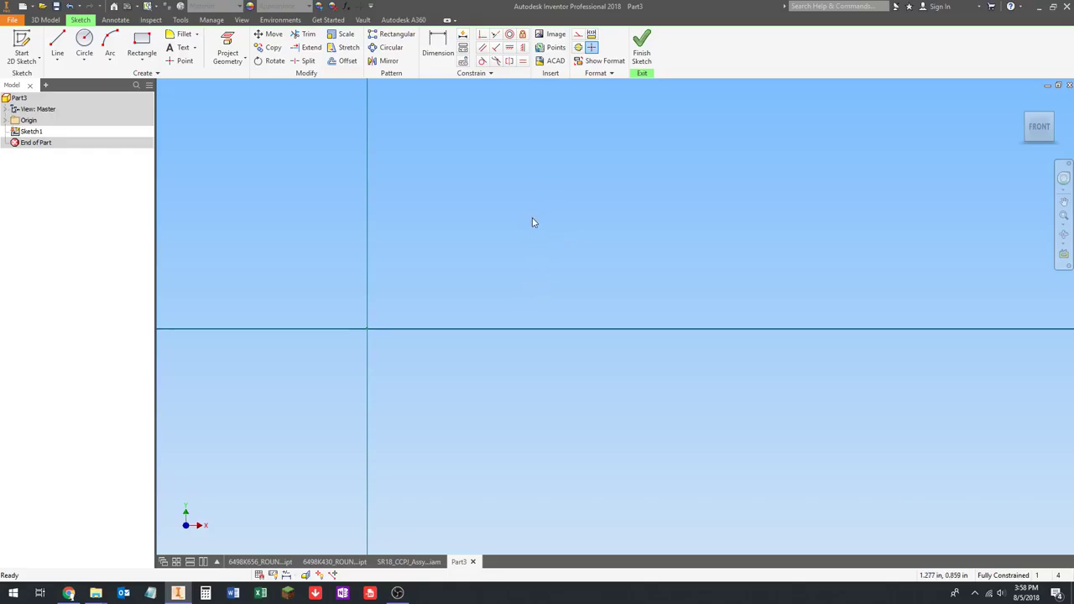
left_click(61, 42)
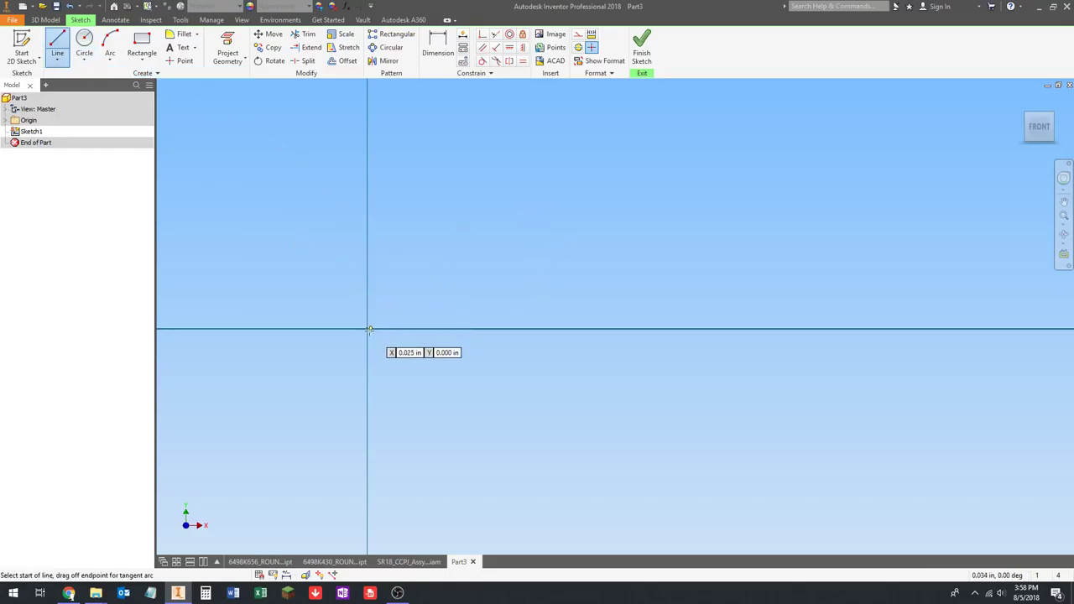
left_click(367, 328)
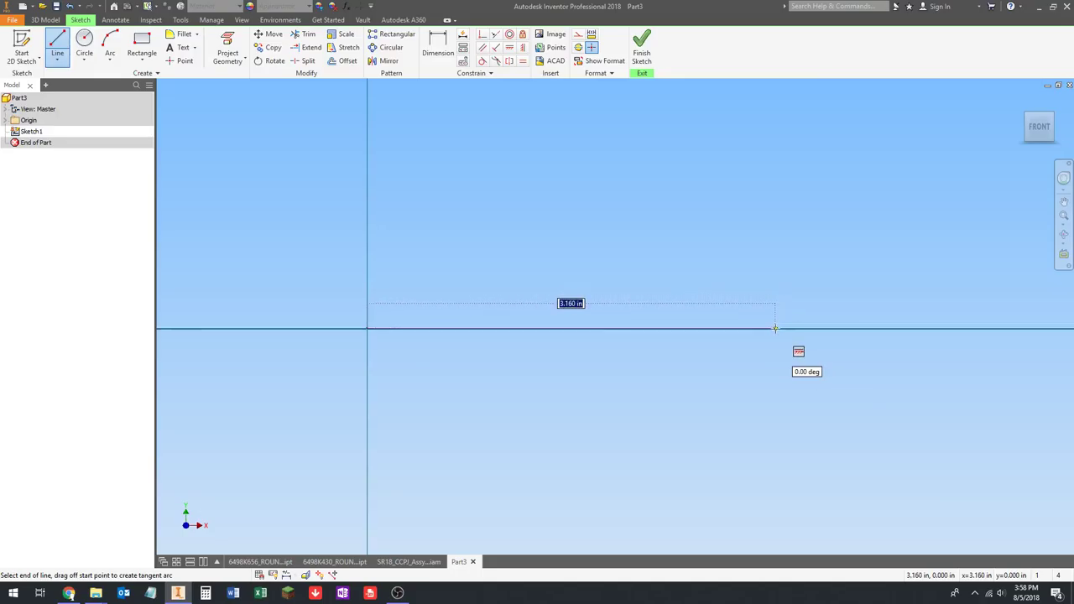
left_click(784, 328)
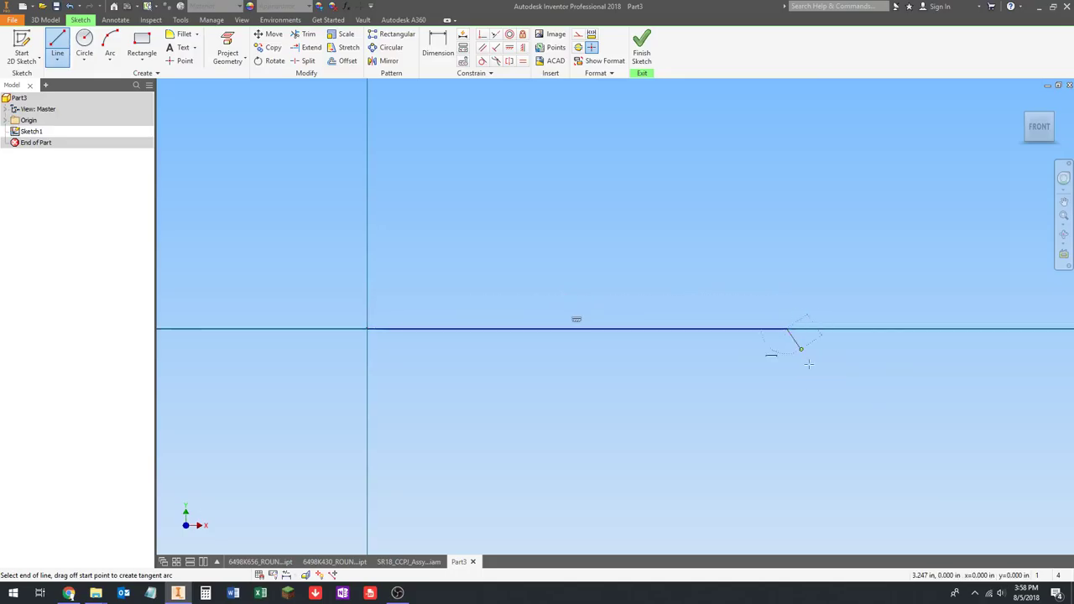
key("Escape")
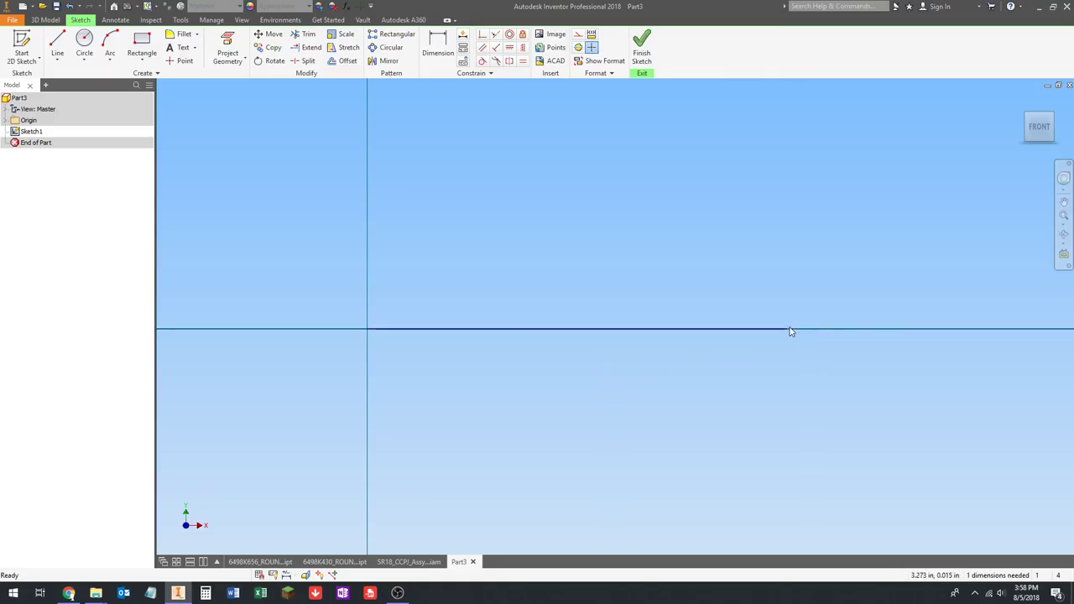
left_click_drag(788, 333, 869, 330)
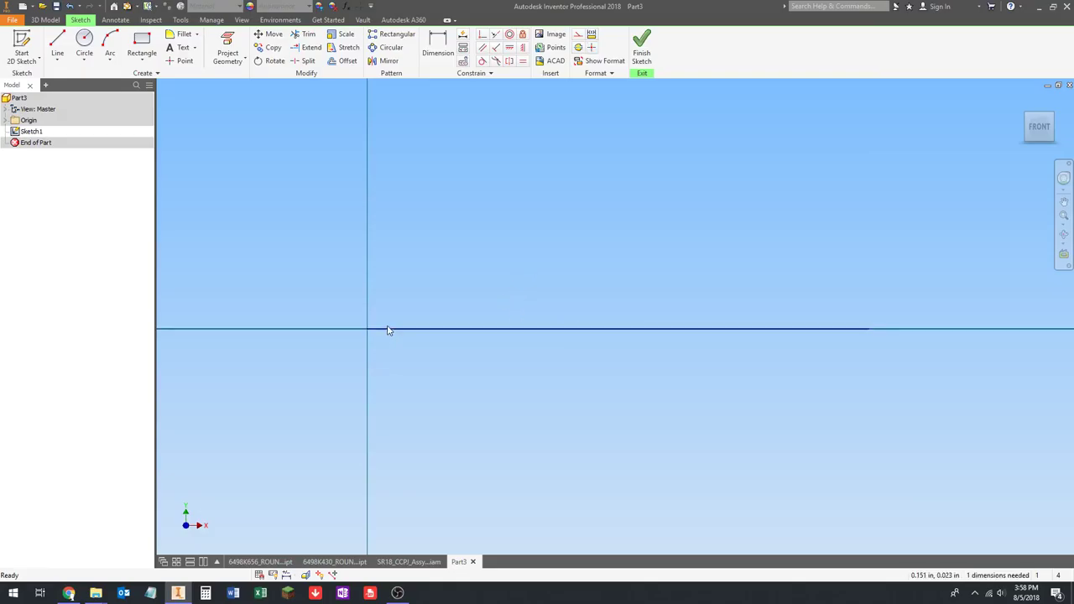
scroll(839, 332, "down", 2)
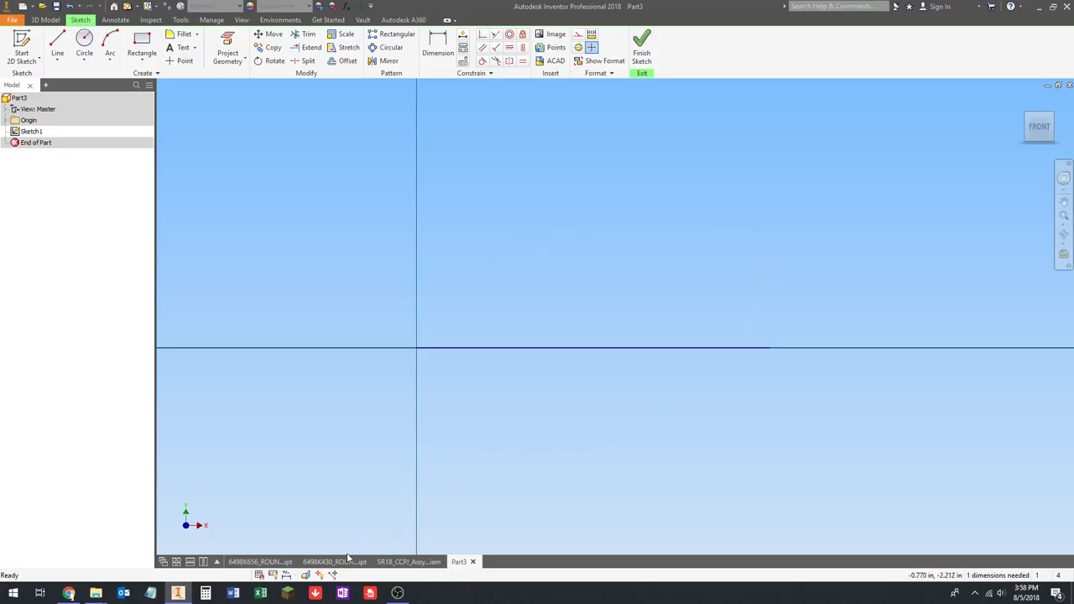
Switch between the cylinder assembly and the new part's sketch to compare the cylinder's pin holes with the sketched line.
left_click(409, 561)
middle_click_drag(630, 246, 556, 269)
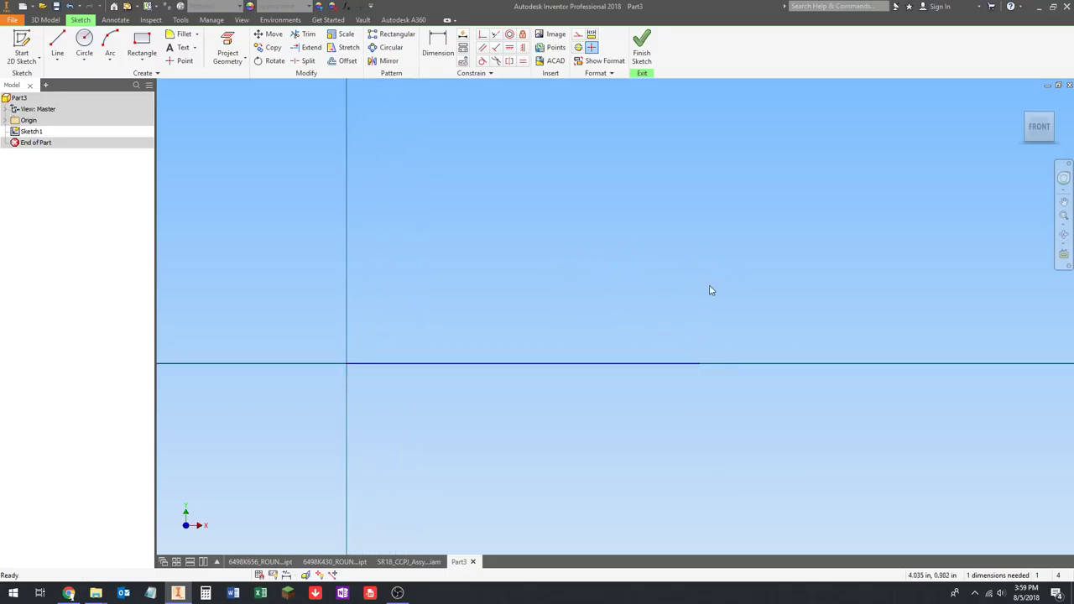
middle_click_drag(422, 224, 521, 239)
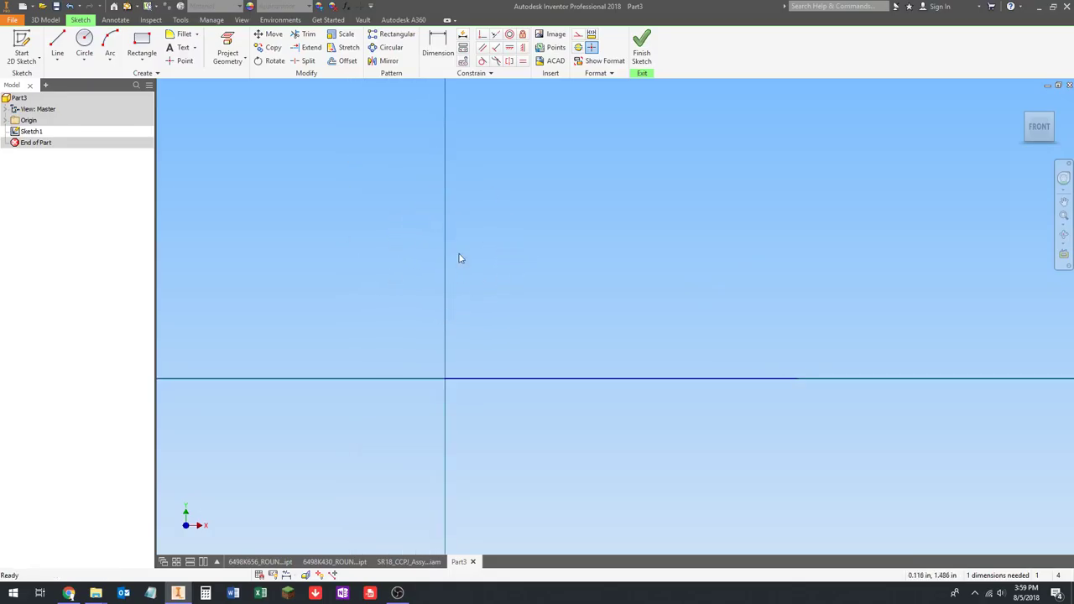
middle_click_drag(605, 239, 506, 230)
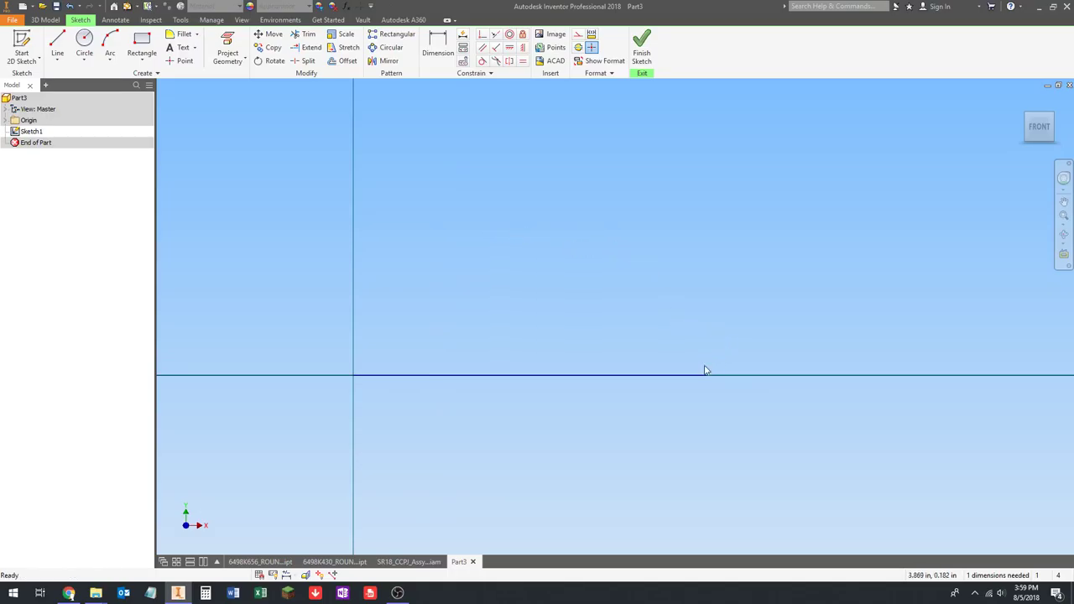
left_click(414, 563)
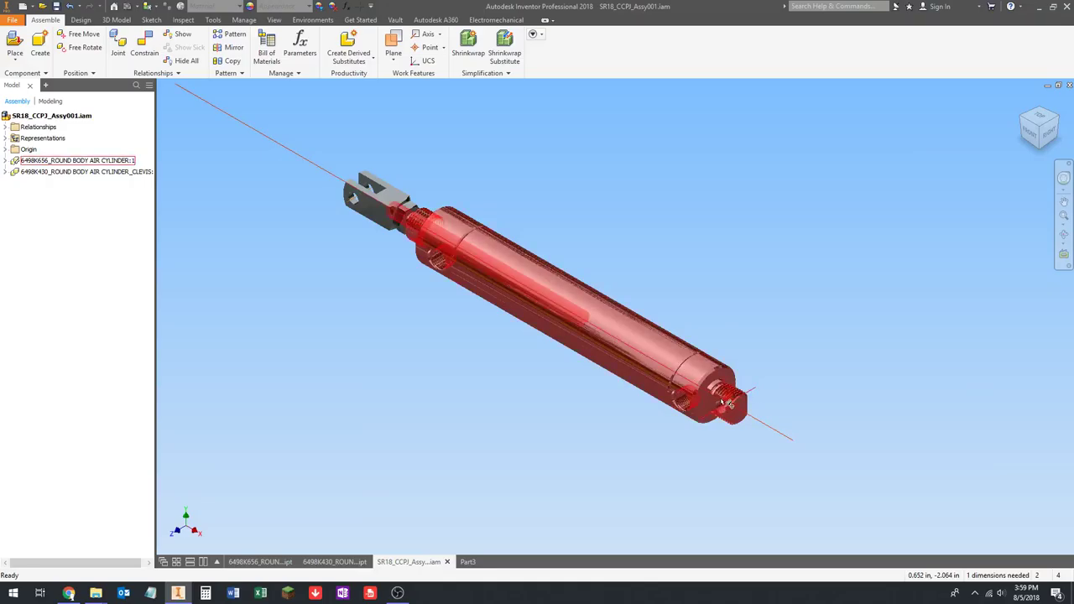
In the Part3 sketch, draw a 1.5 in vertical line up from the baseline's free end and stretch the baseline to about 8.1 in.
left_click(466, 561)
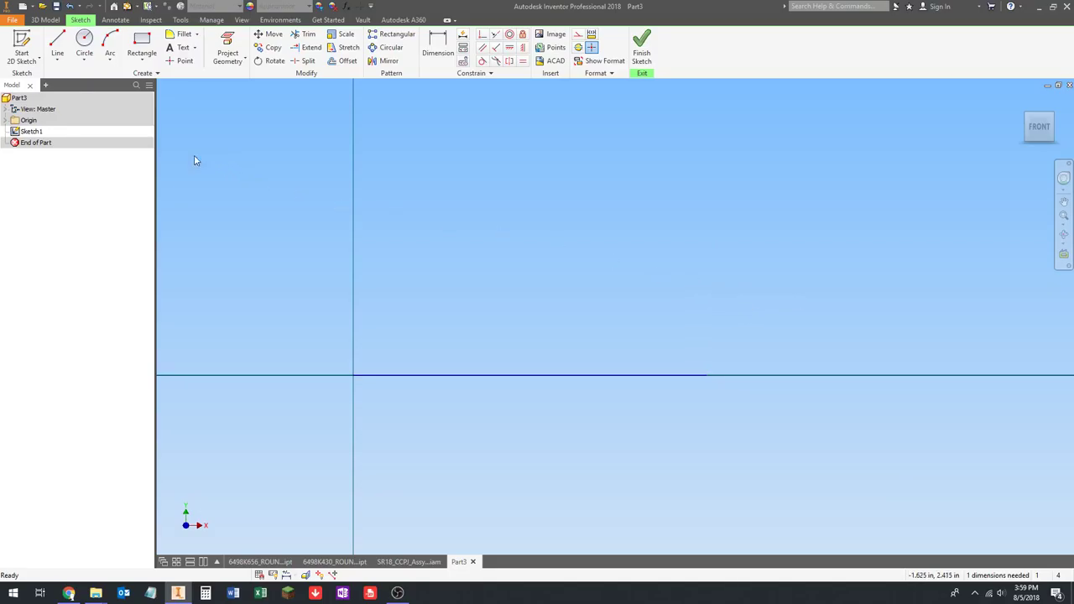
left_click(57, 42)
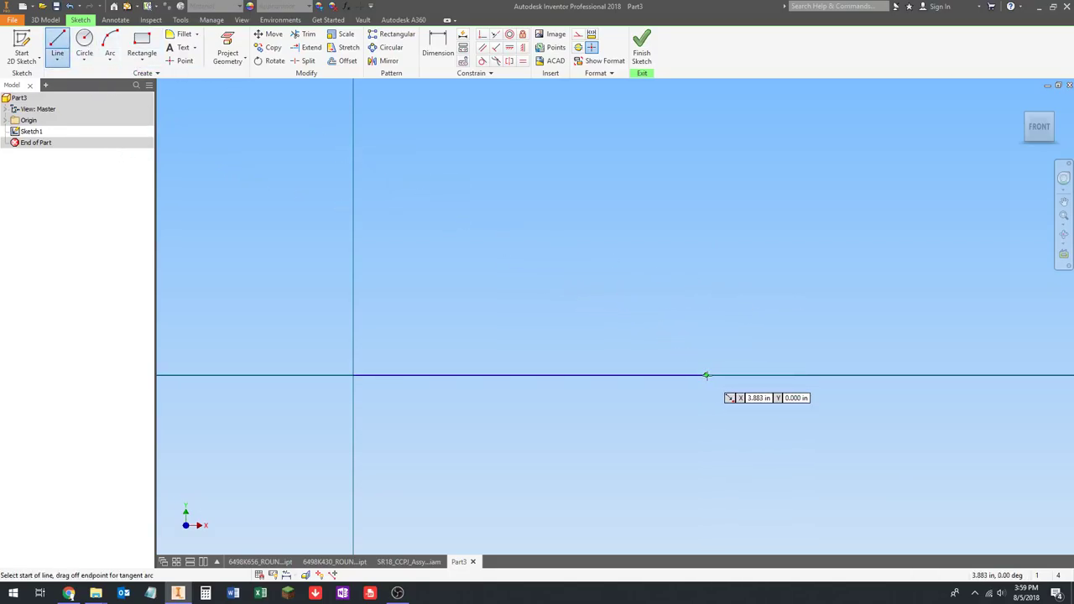
left_click(706, 375)
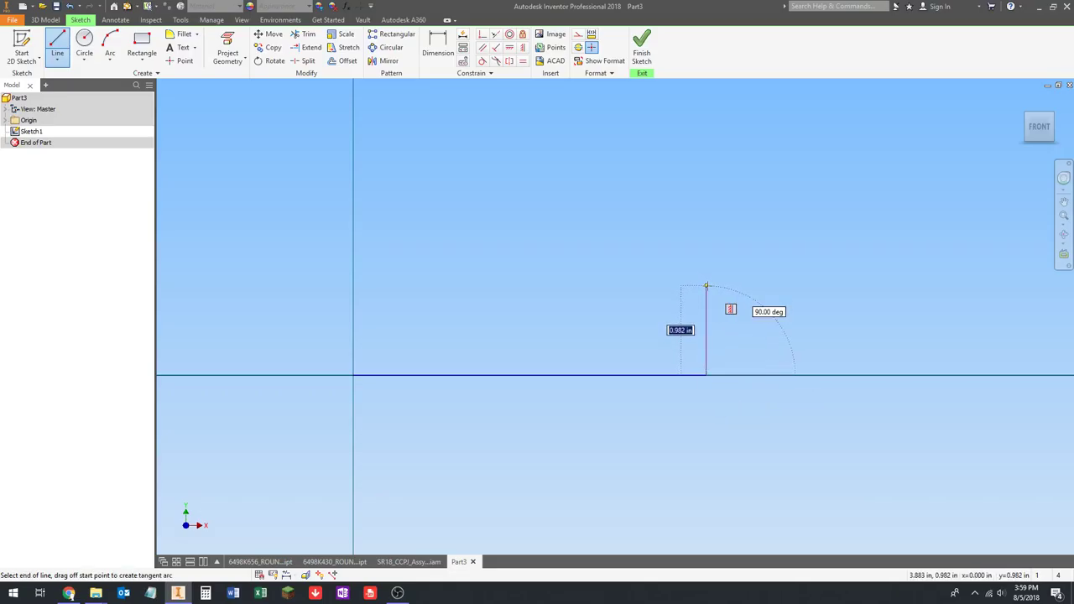
type("1.5")
key("Return")
key("Escape")
scroll(402, 276, "up", 3)
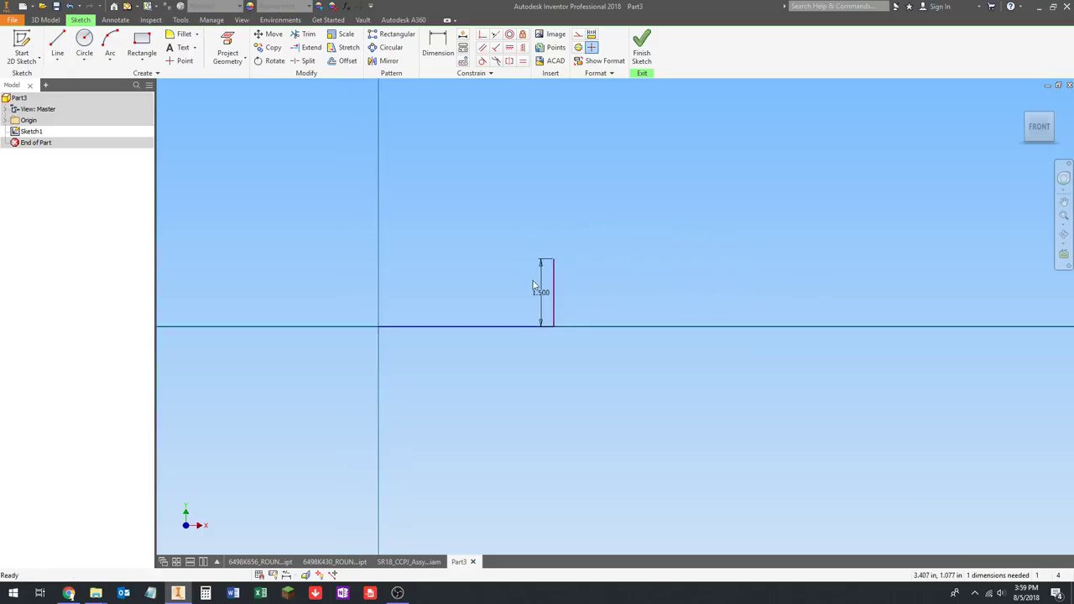
mouse_move(542, 294)
left_mouse_down()
mouse_move(582, 294)
mouse_move(696, 254)
mouse_move(746, 254)
left_mouse_up()
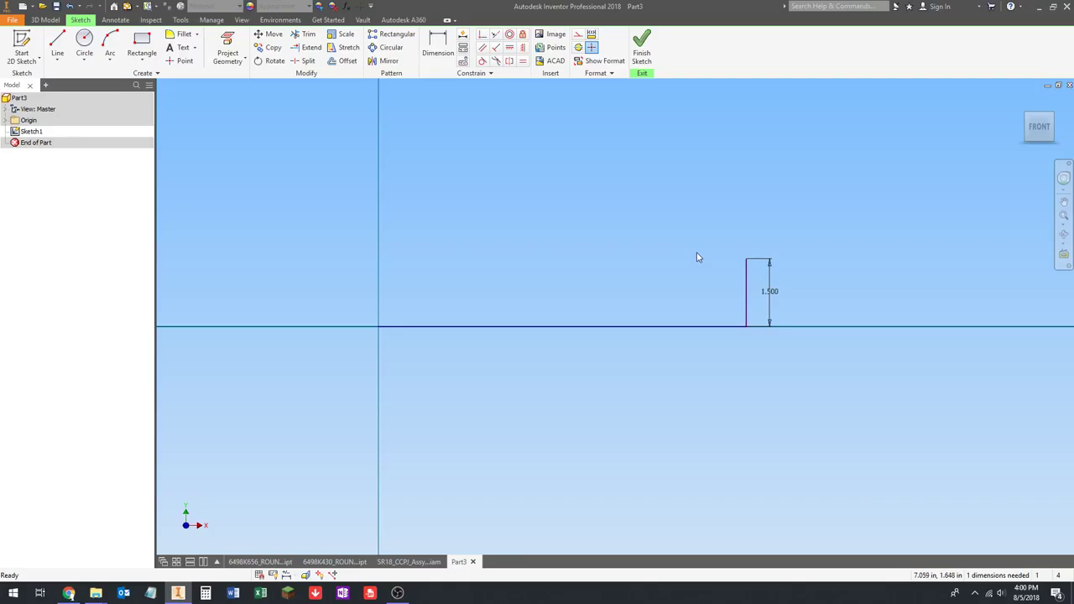
Examine the cylinder's rear mounting hole in the SR18_CCPJ_Assy001 assembly and compare it with the top of the sketched vertical line.
left_click(409, 561)
middle_click_drag(575, 470, 801, 375, "shift")
scroll(797, 361, "down", 5)
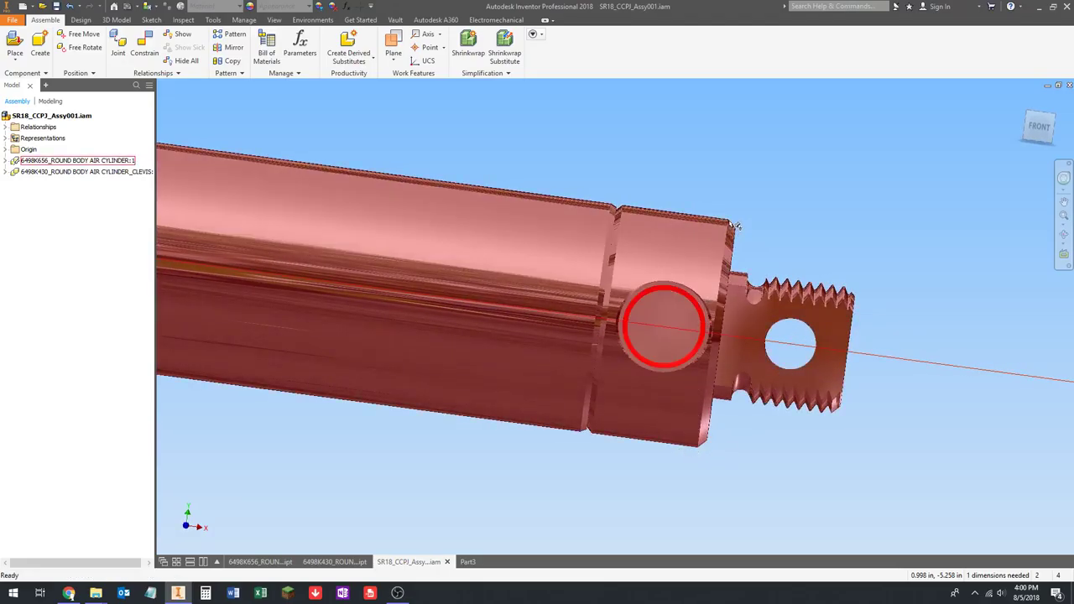
scroll(718, 204, "up", 4)
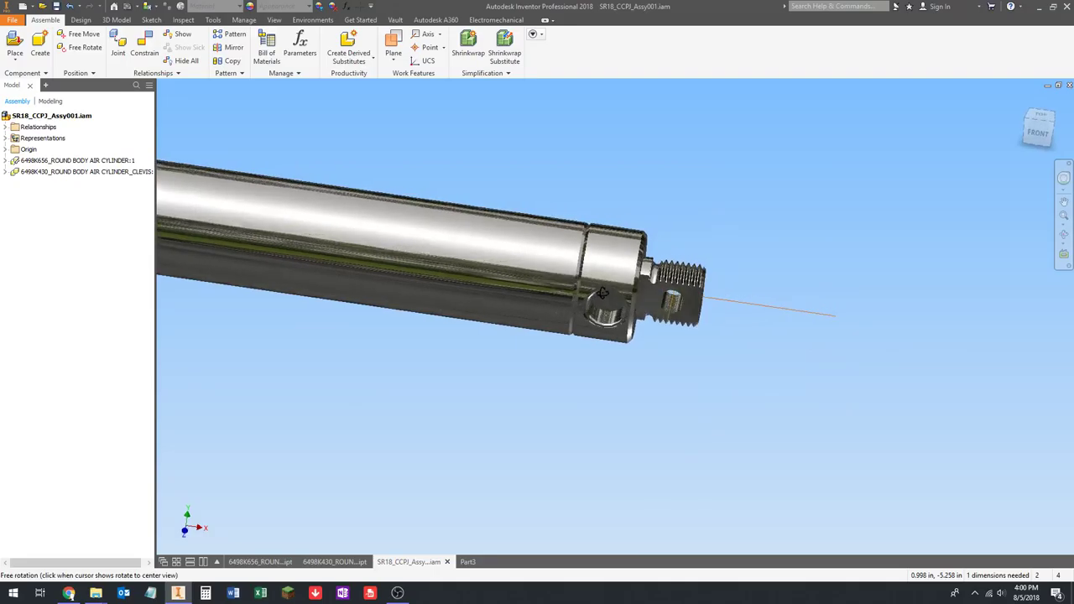
left_click(467, 562)
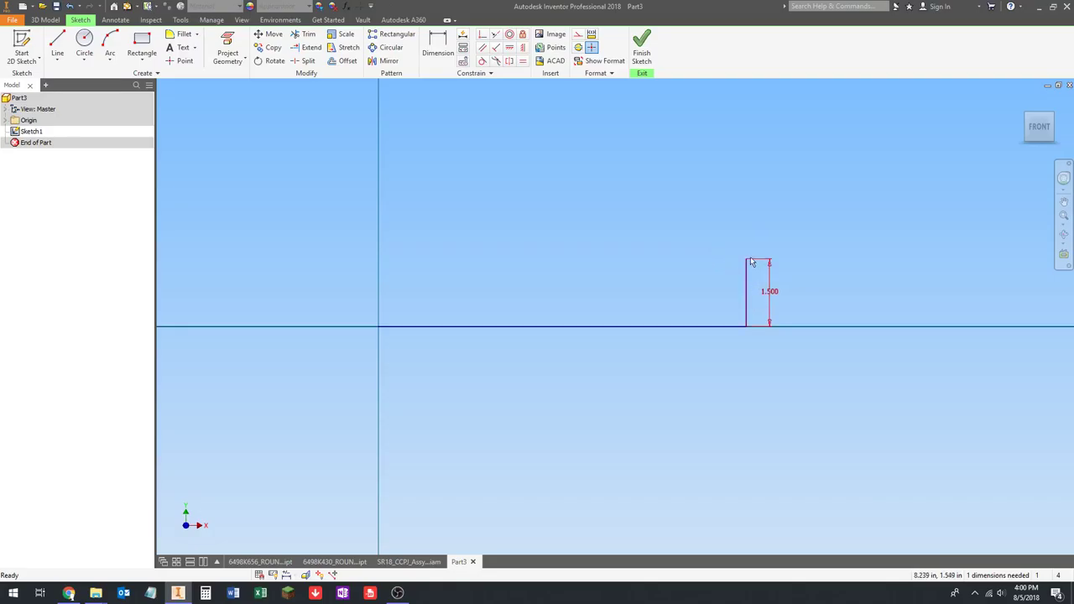
scroll(749, 263, "up", 3)
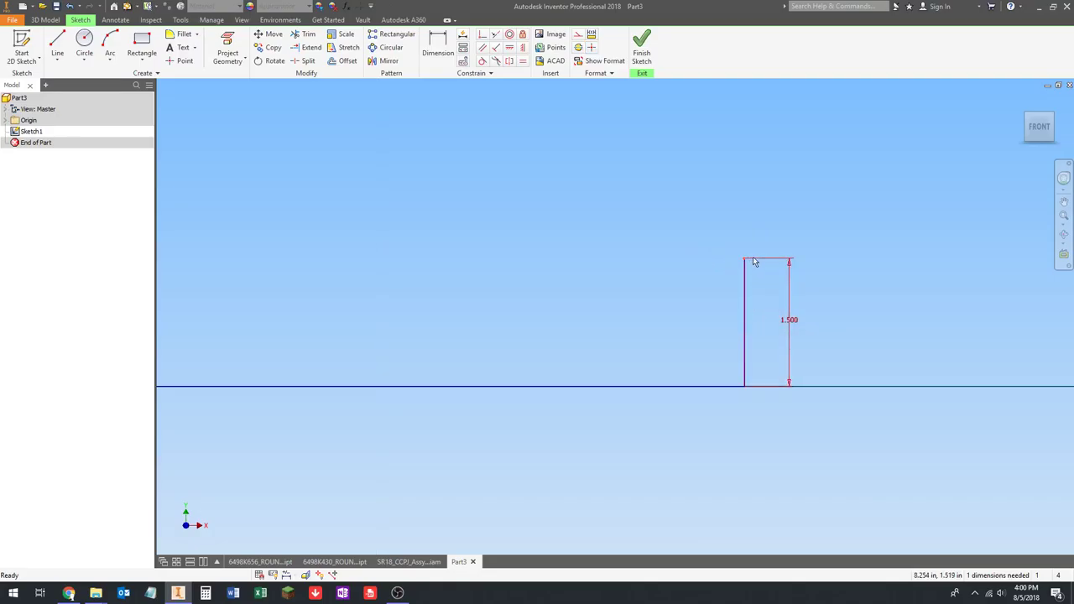
left_click(398, 561)
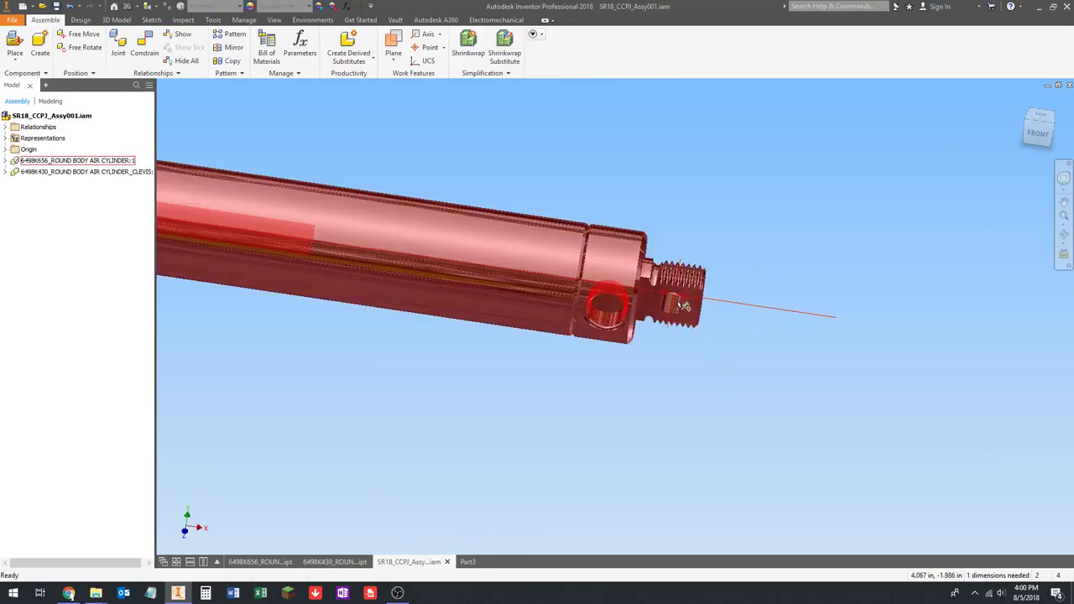
key("F6")
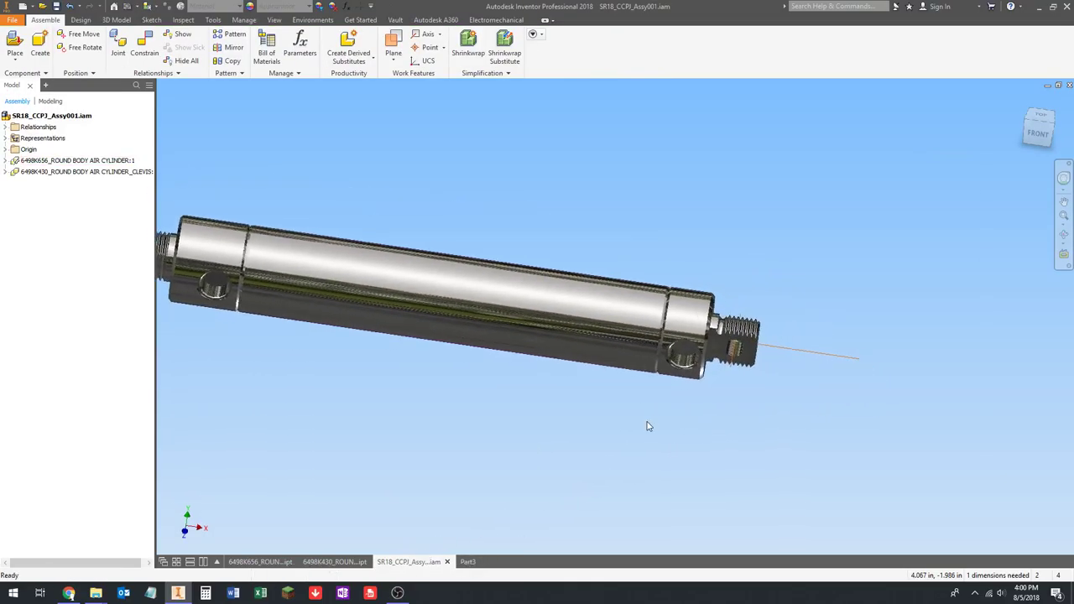
In the Part3 sketch, draw a 1.5 in vertical line upward from the origin.
left_click(467, 561)
middle_click_drag(750, 268, 793, 266)
scroll(731, 302, "up", 3)
scroll(472, 350, "down", 3)
scroll(484, 362, "up", 3)
key("l")
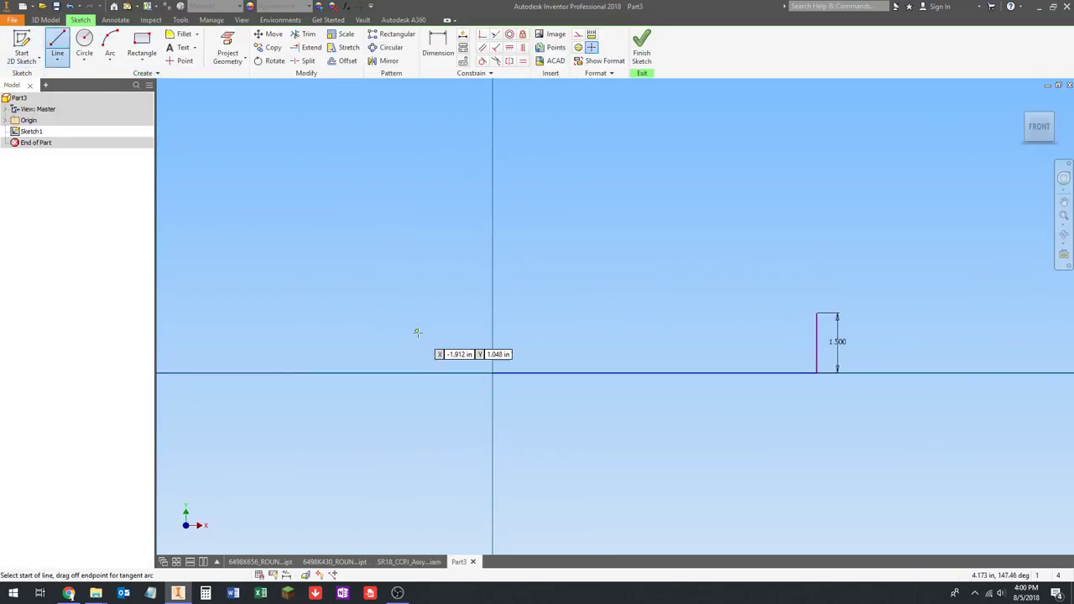
left_click(492, 371)
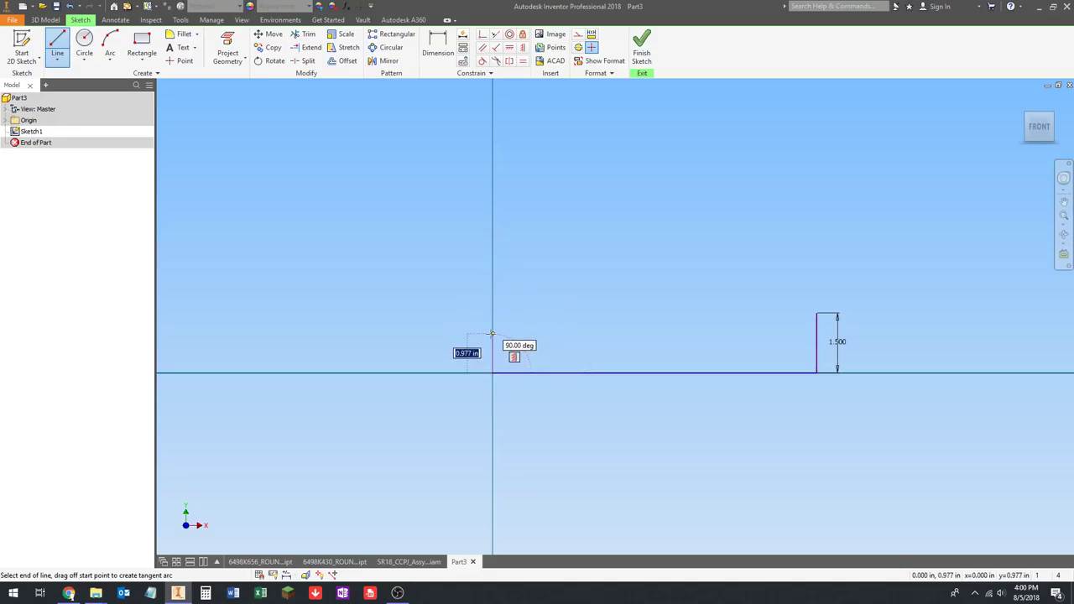
type("1.5")
key("Return")
key("Escape")
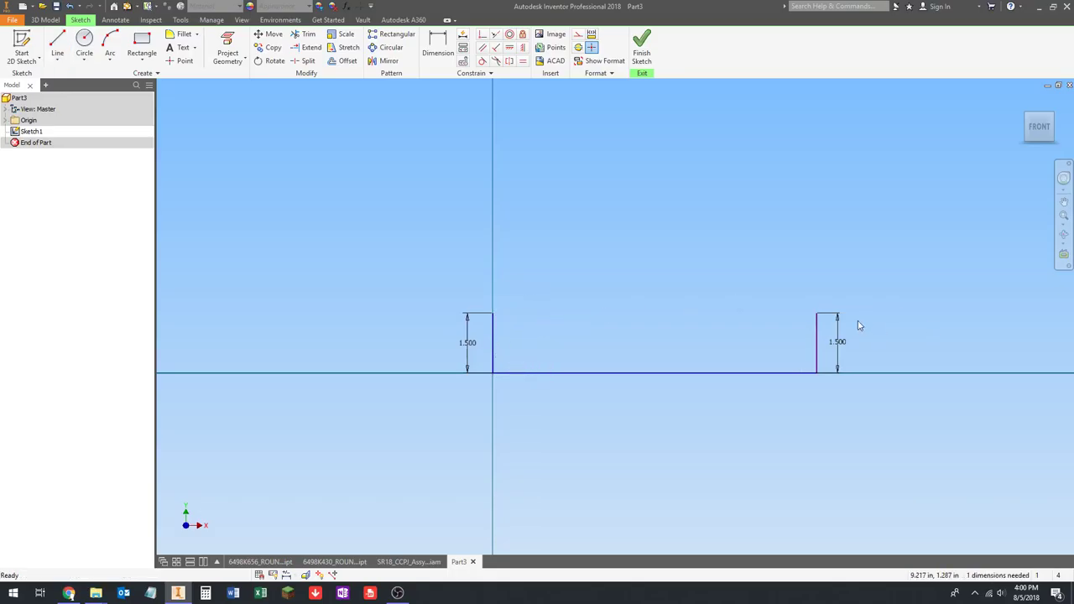
Set the height of the vertical line at the baseline's far end to 2 in.
double_click(838, 344)
type("2")
key("Return")
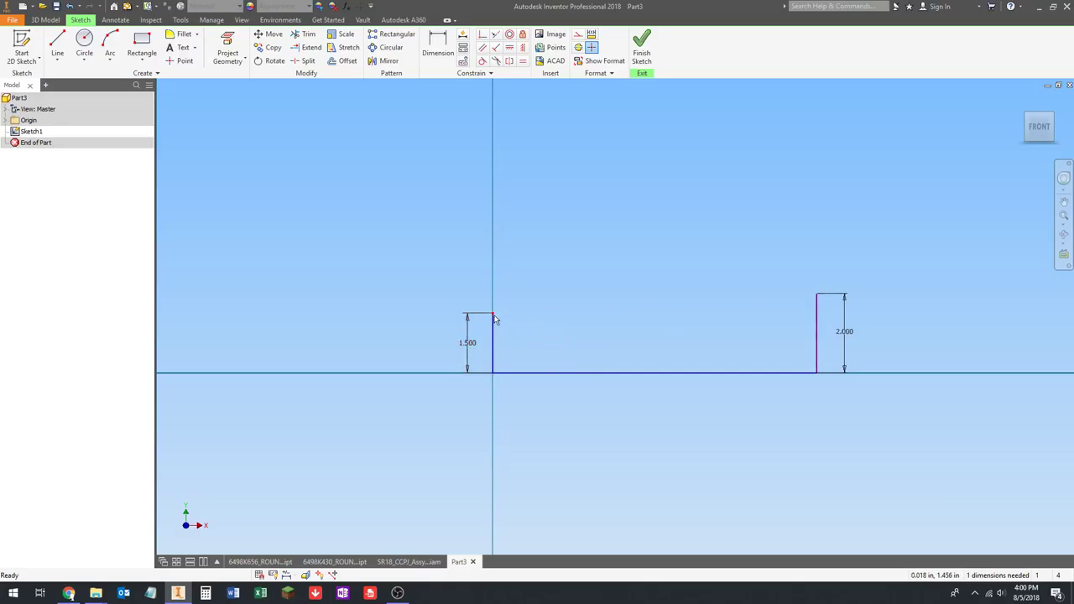
Draw a 9.02 in line sloping up from the top of the 2 in vertical line toward the vertical axis.
scroll(542, 293, "down", 2)
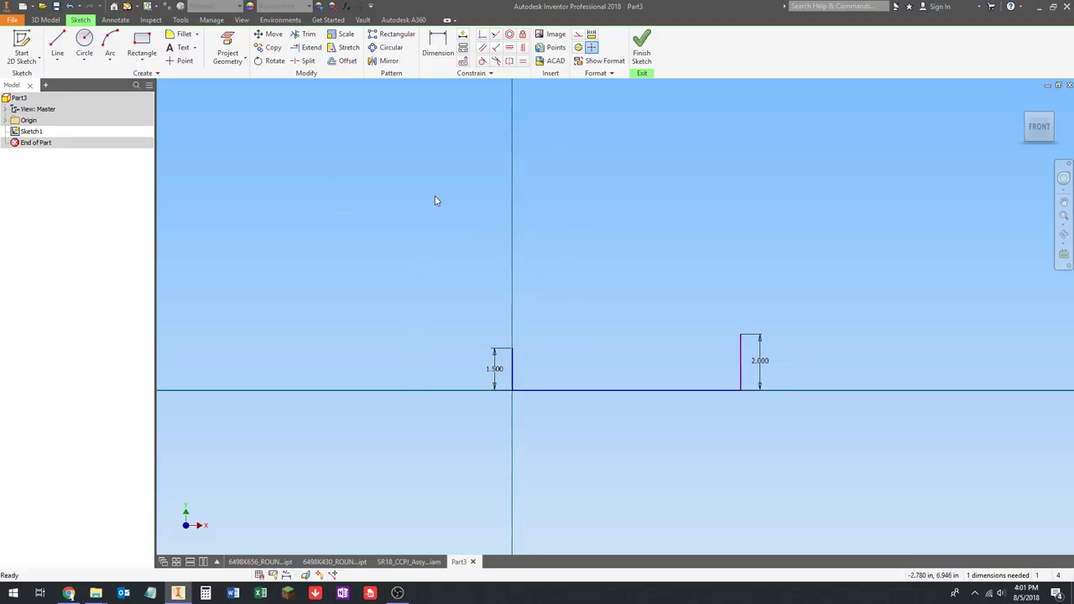
middle_click_drag(560, 252, 549, 272)
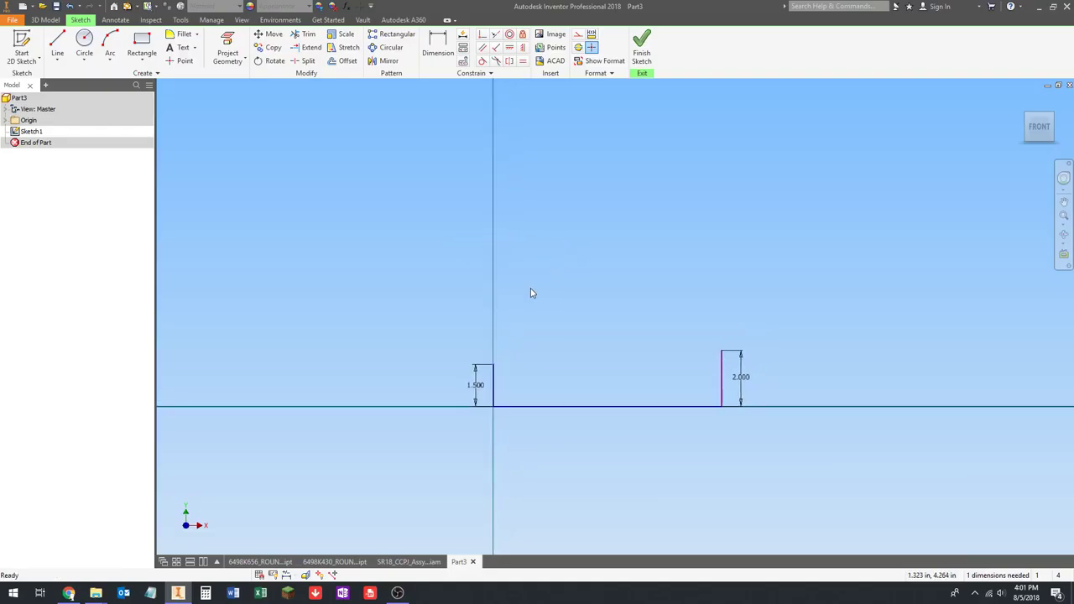
scroll(729, 358, "up", 3)
scroll(537, 312, "down", 2)
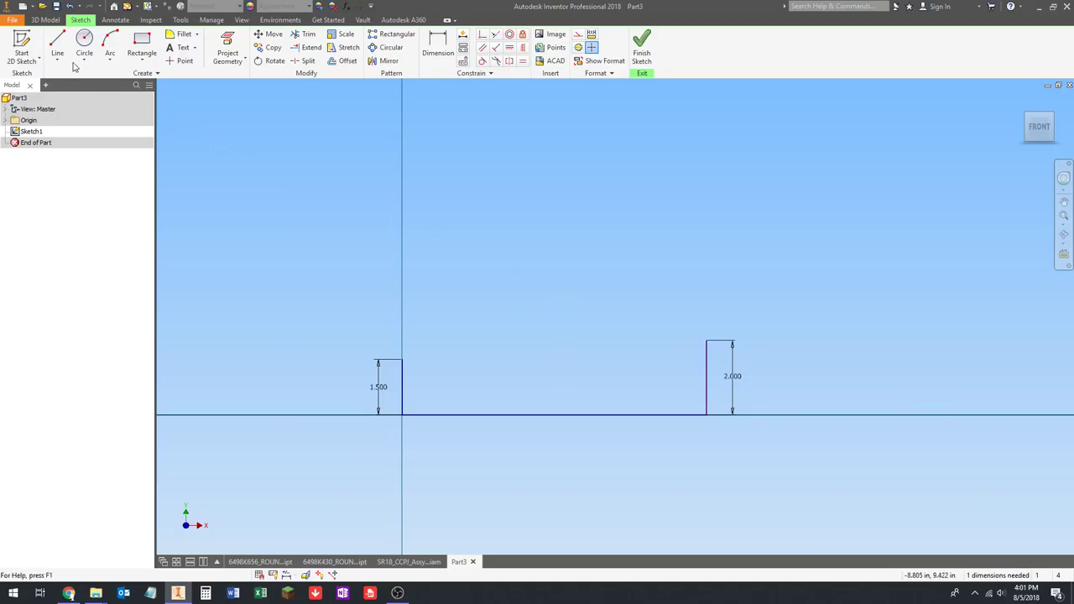
left_click(57, 44)
left_click(706, 342)
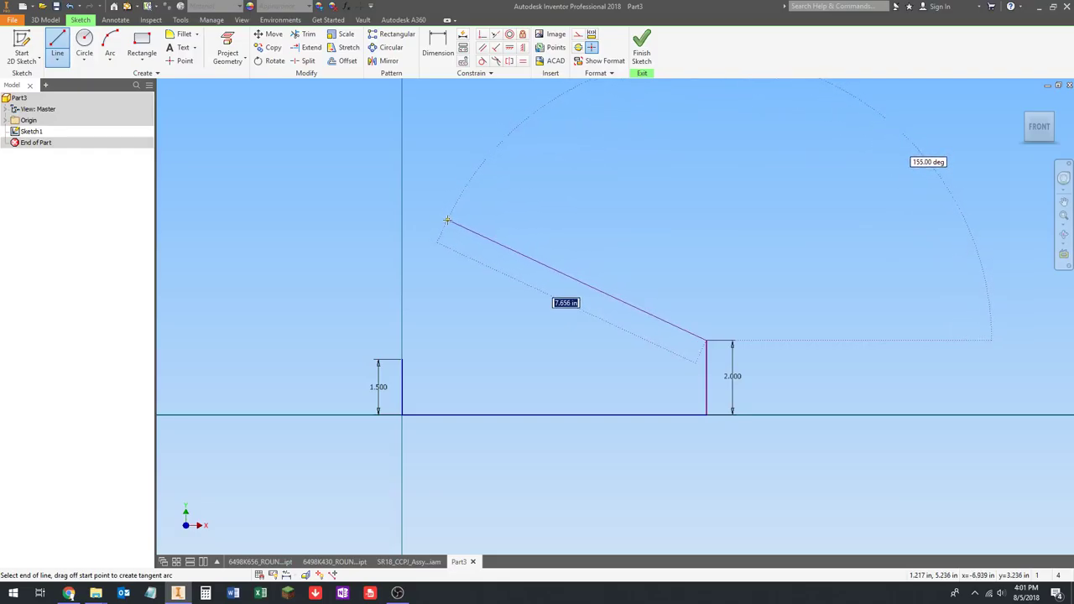
type("9.02")
key("Return")
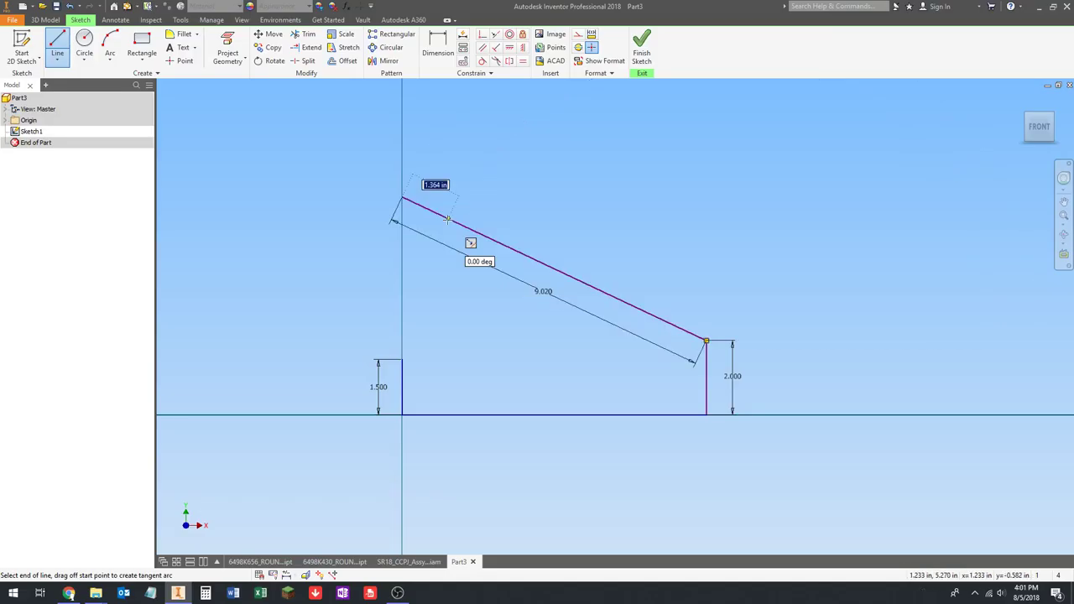
key("Escape")
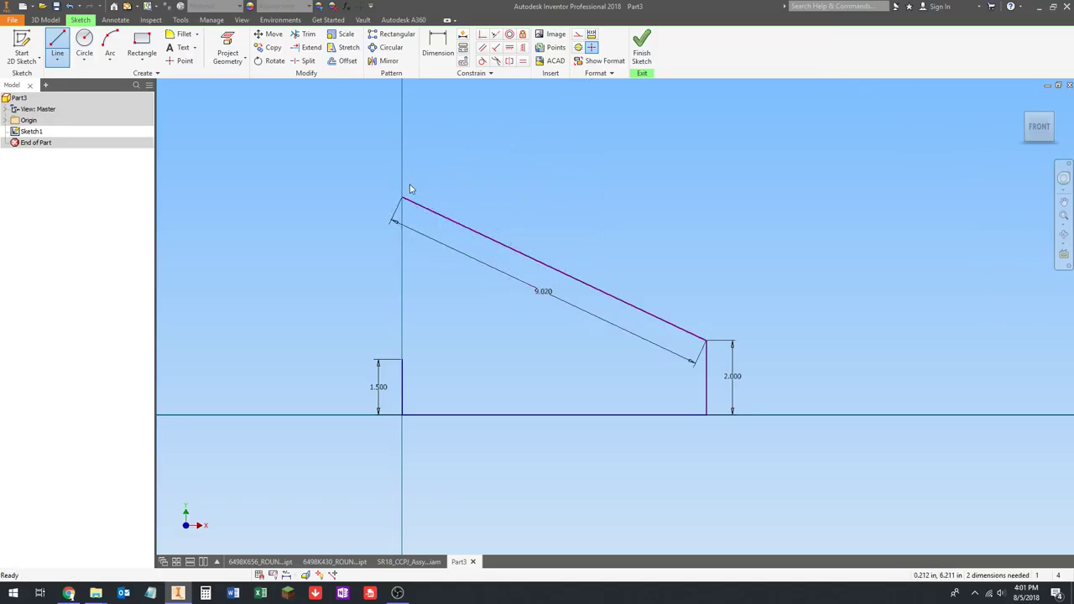
key("Escape")
Pull the 9.02 in line's free end away from the vertical axis and shift the 2 in vertical line slightly toward the origin.
left_click_drag(402, 198, 517, 218)
scroll(579, 359, "down", 2)
scroll(439, 226, "up", 3)
scroll(505, 250, "down", 3)
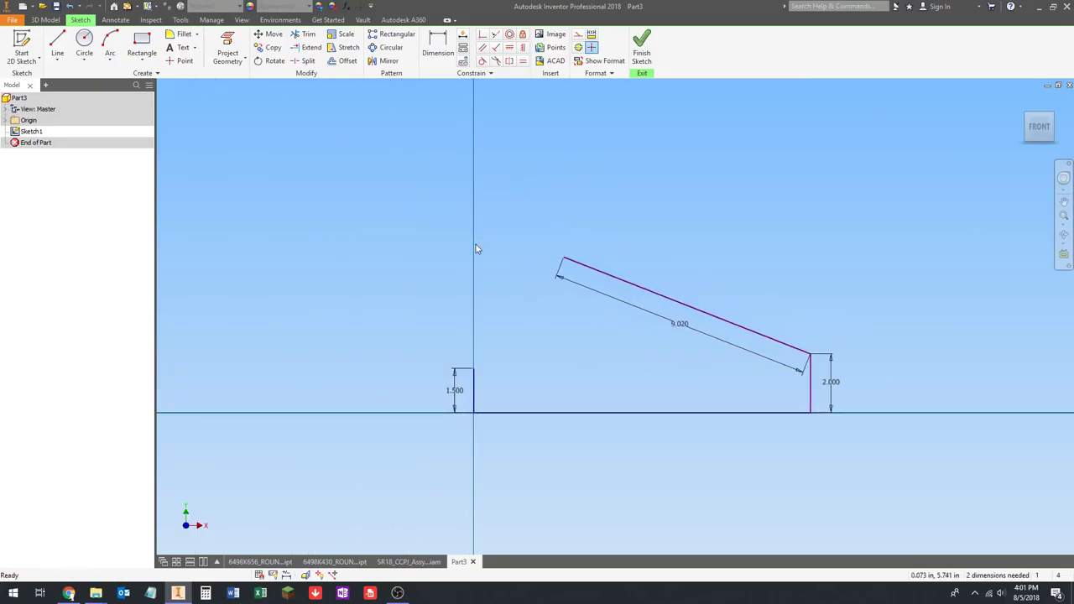
middle_click_drag(655, 225, 563, 246)
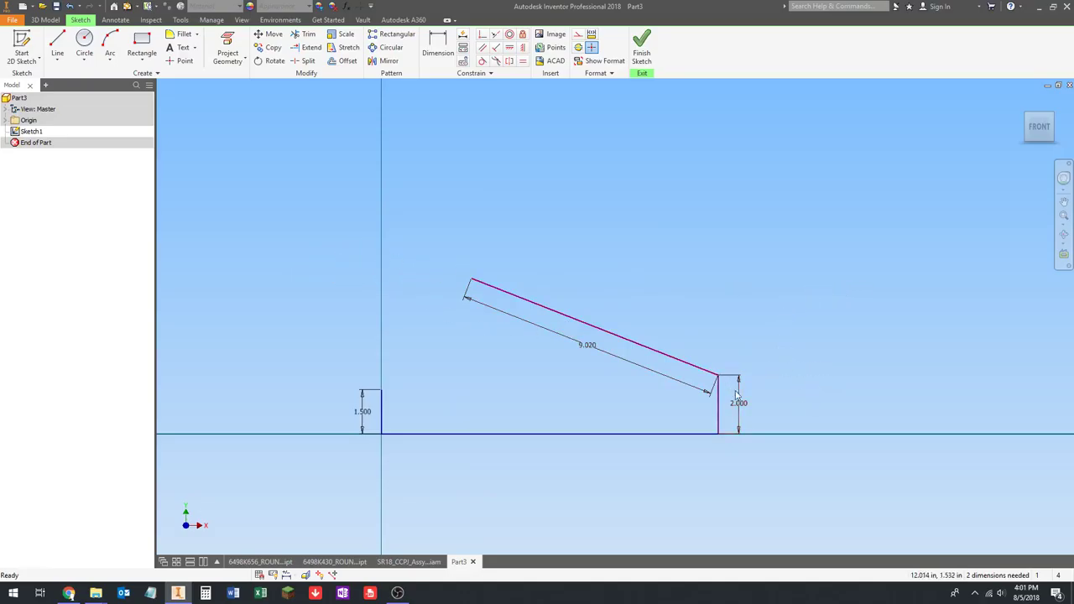
left_click_drag(719, 401, 659, 322)
left_click(659, 322)
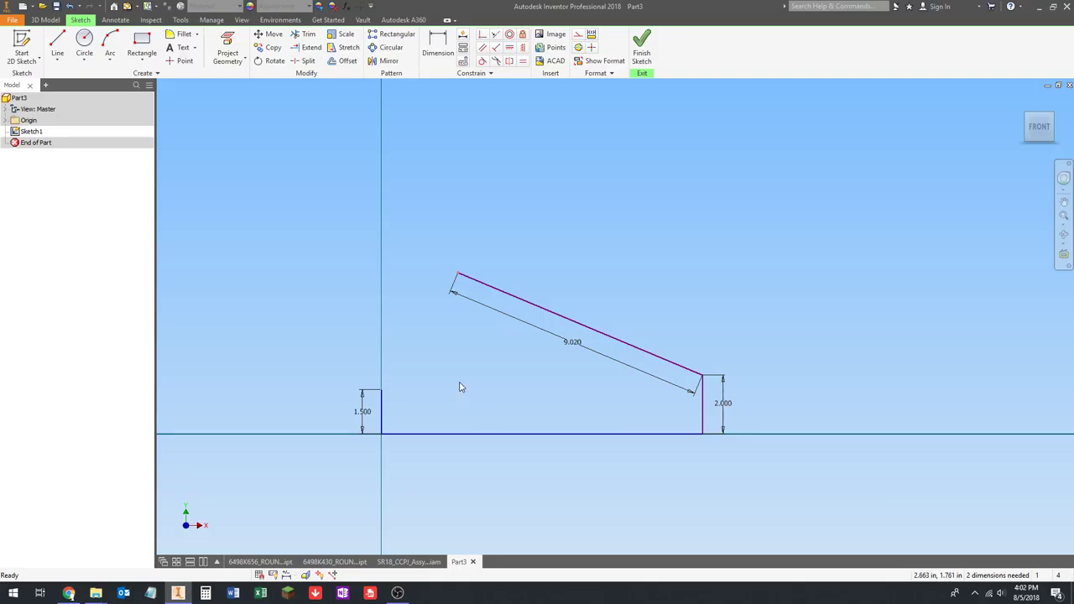
Check the clevis end in the SR18_CCPJ_Assy001 assembly against the free end of the 9.02 in sketch line.
left_click(397, 561)
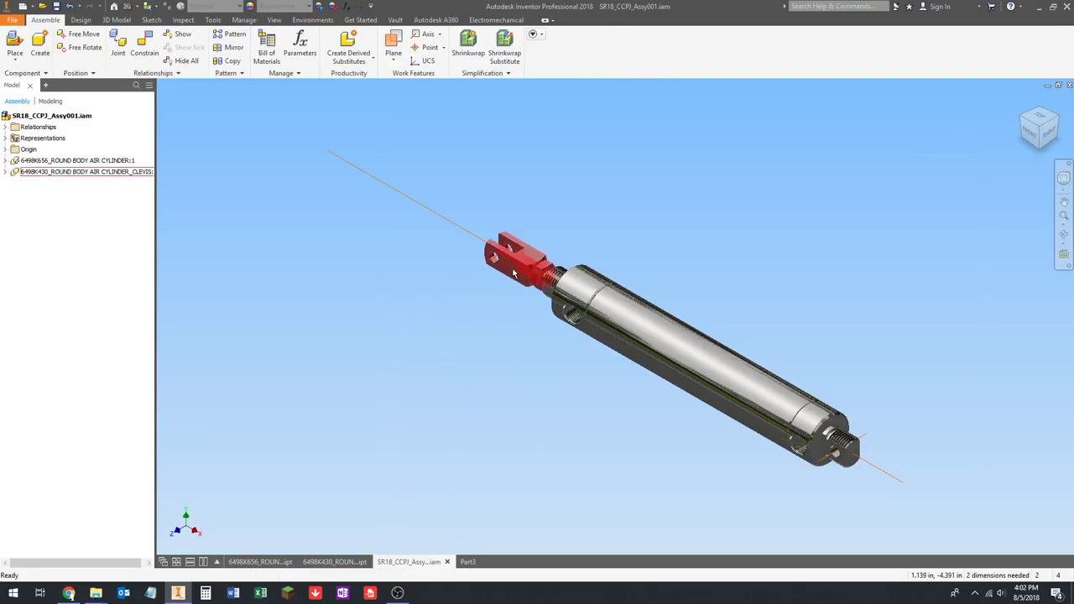
scroll(550, 276, "down", 6)
scroll(604, 336, "up", 6)
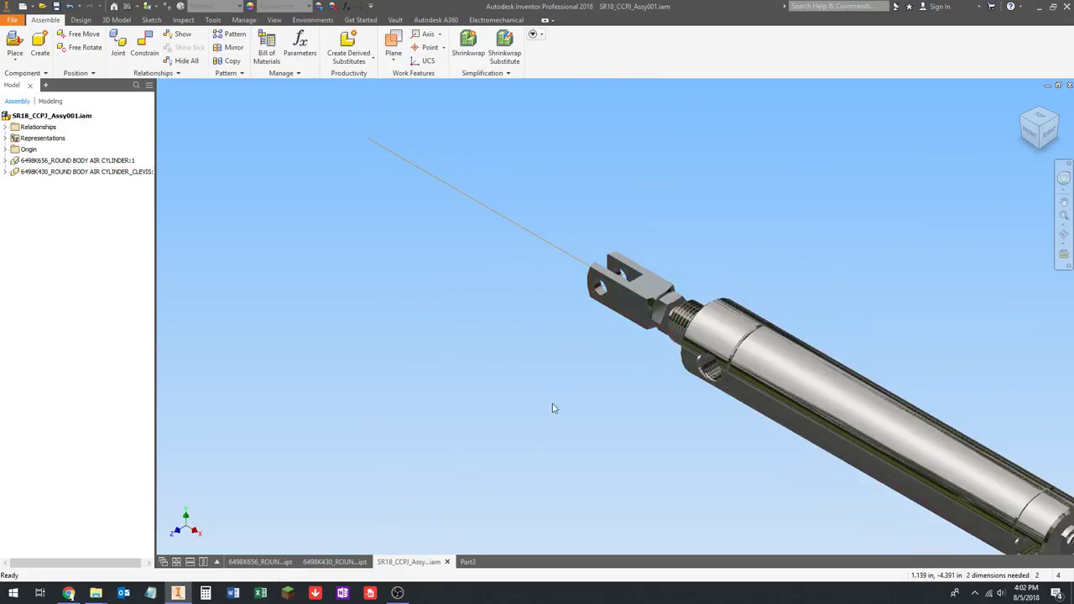
left_click(468, 561)
middle_click_drag(420, 310, 445, 318)
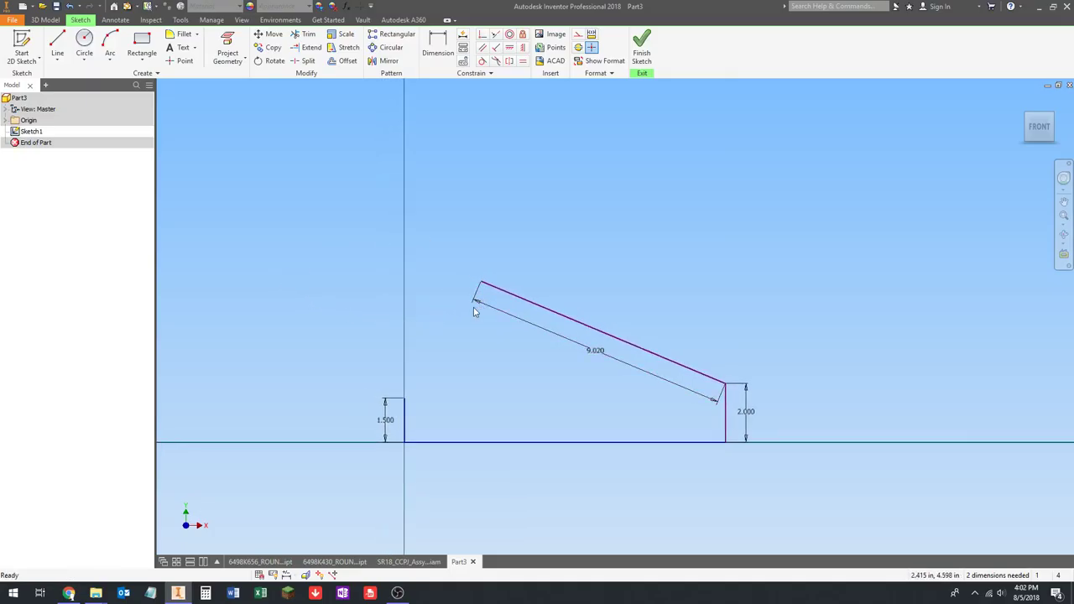
Draw a second line 13.02 in long from the top of the 2 in vertical line past the vertical axis, and adjust its free end.
left_click(57, 43)
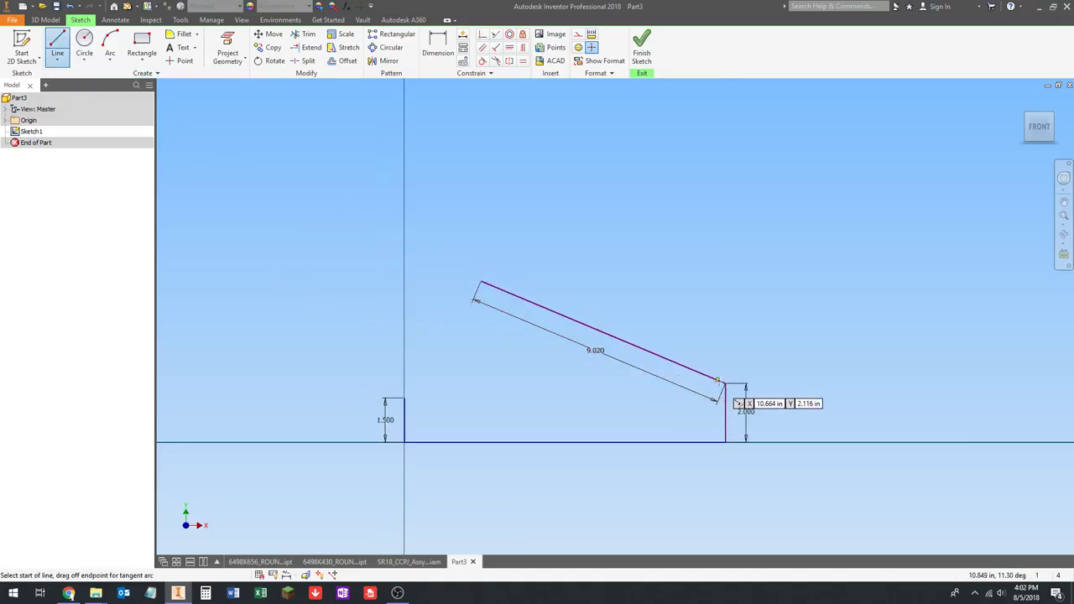
left_click(723, 382)
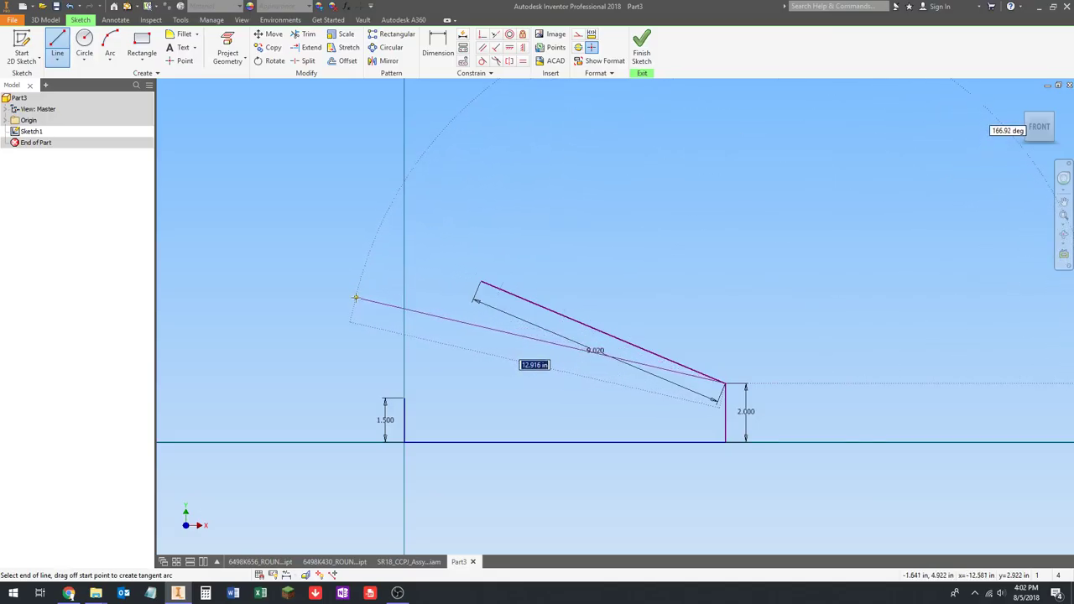
type("13.02")
key("Return")
key("Escape")
key("Escape")
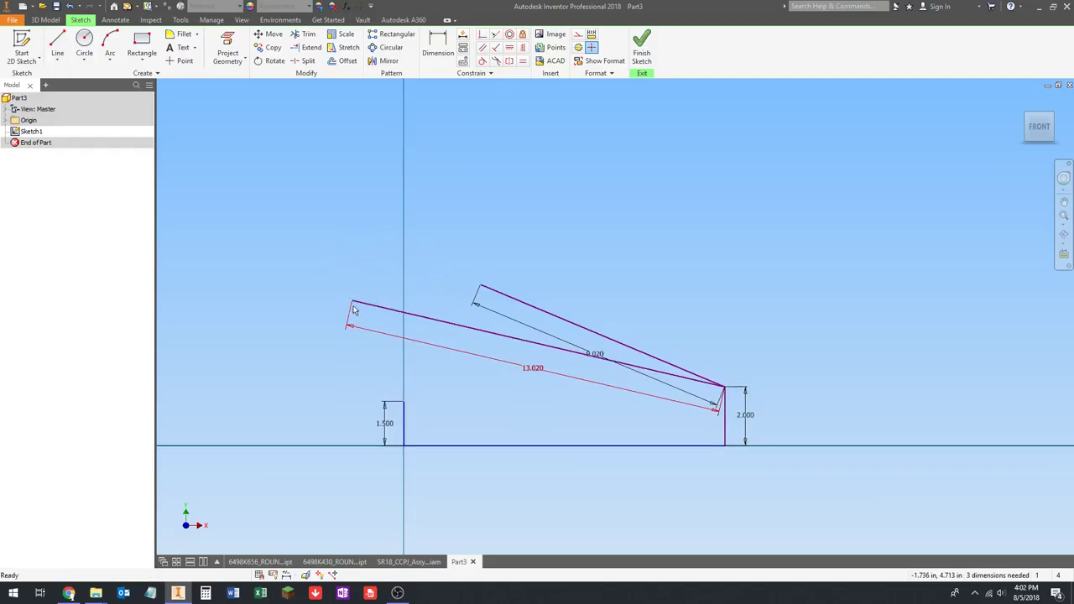
mouse_move(362, 299)
left_mouse_down()
mouse_move(345, 290)
mouse_move(395, 233)
left_mouse_up()
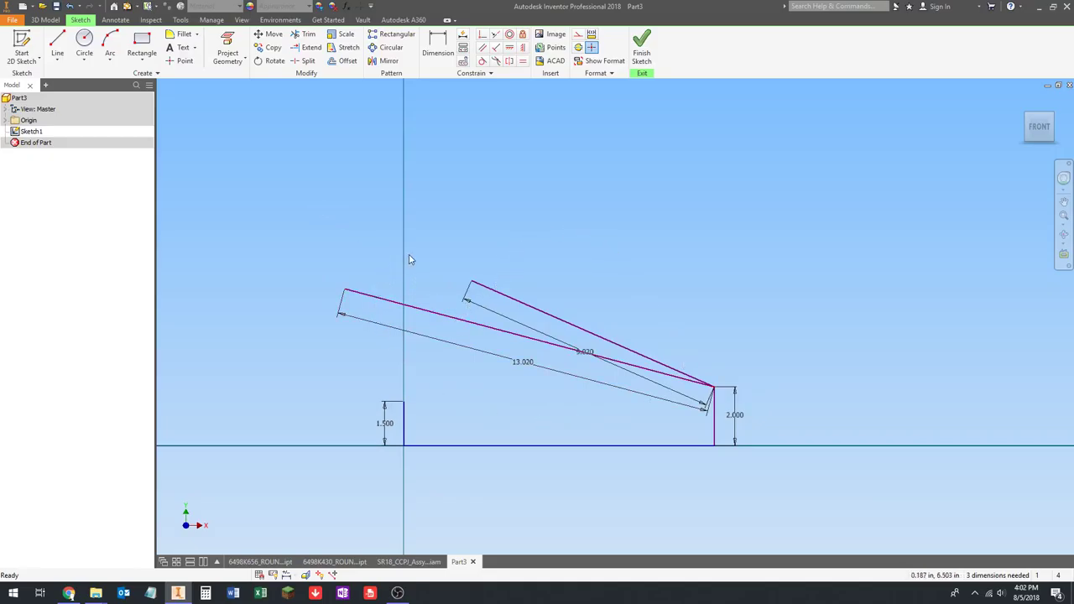
middle_click_drag(411, 257, 420, 251)
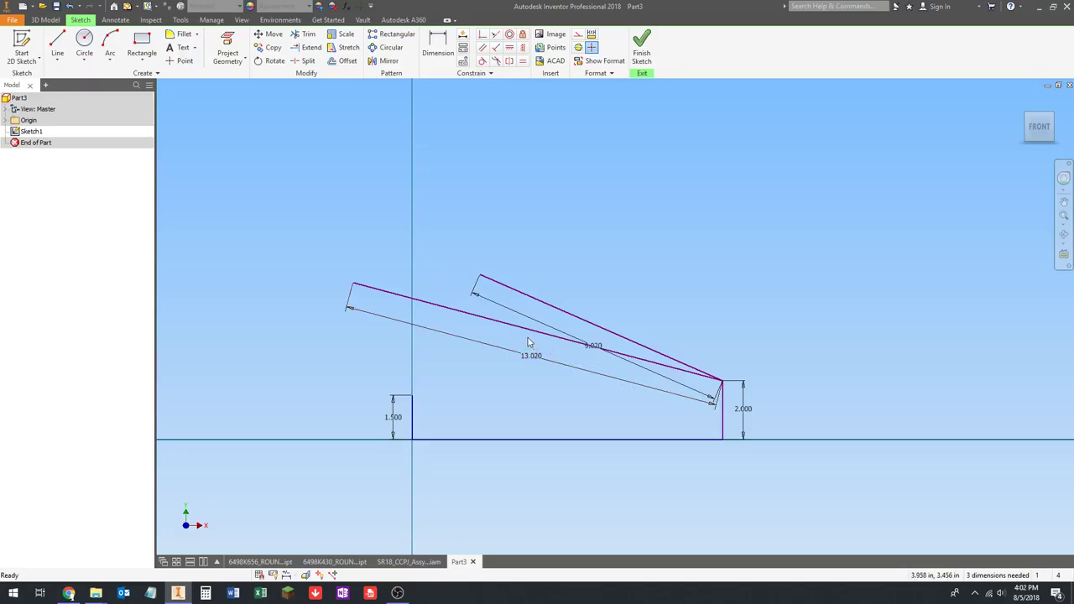